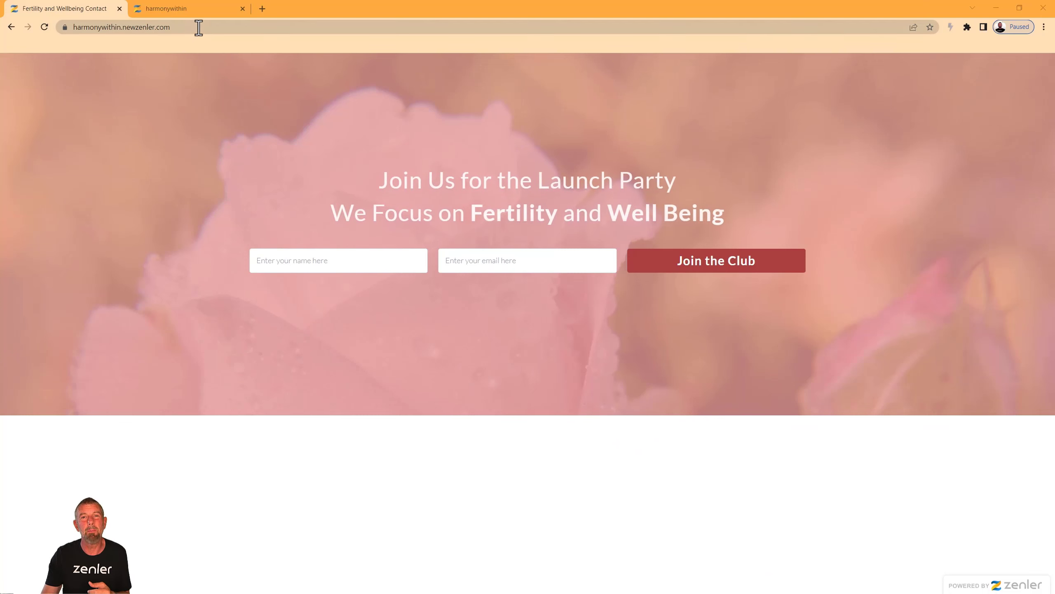
Open the site's Pages list in the Zenler admin and clone the "Welcome to the Fertility and Well Being Site" page.
left_click(186, 9)
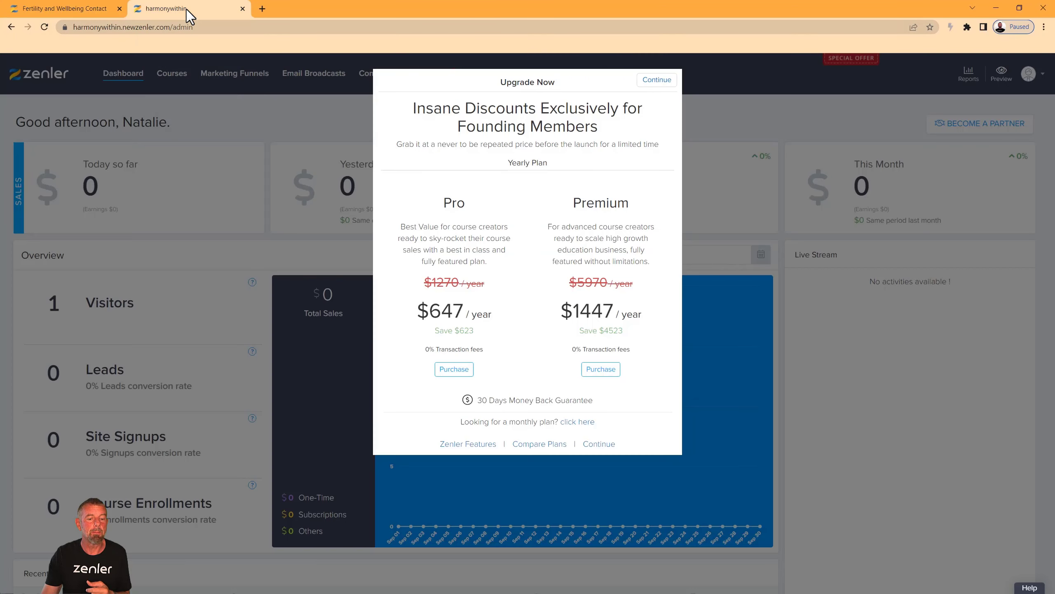
left_click(712, 118)
left_click(427, 74)
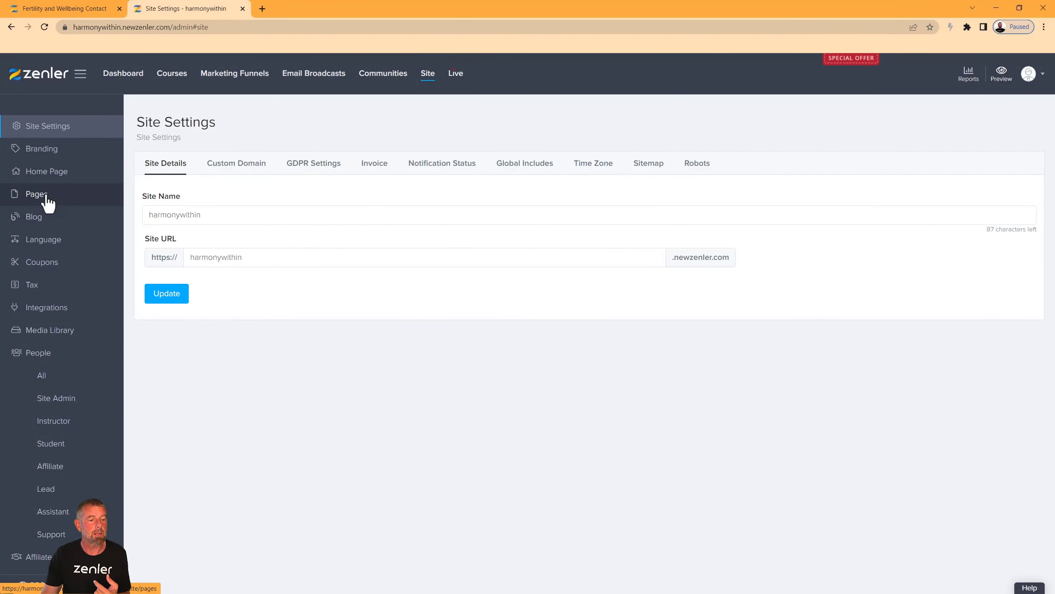
left_click(46, 196)
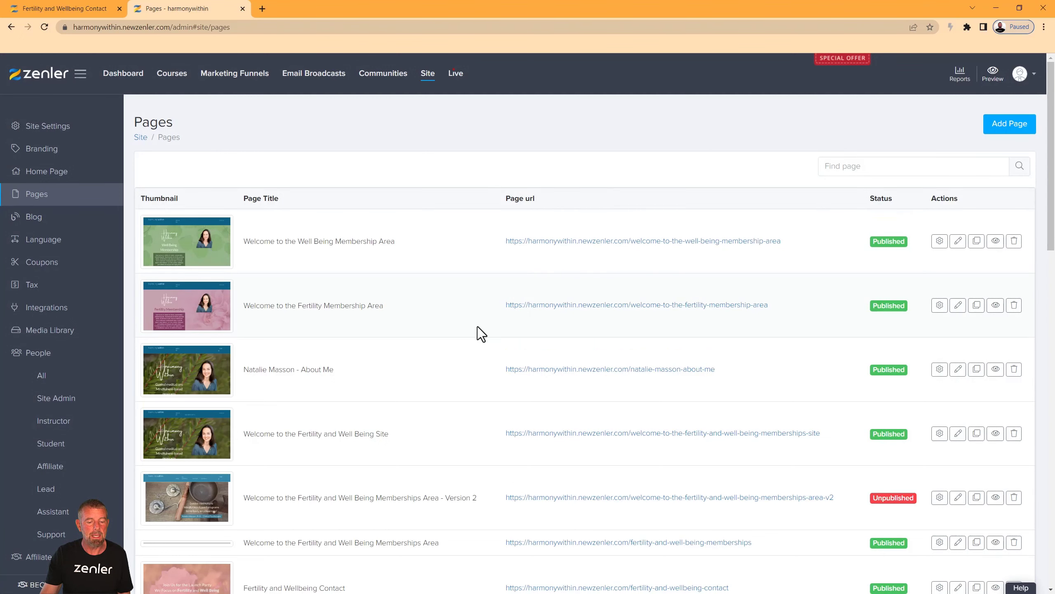
scroll(477, 327, "down", 2)
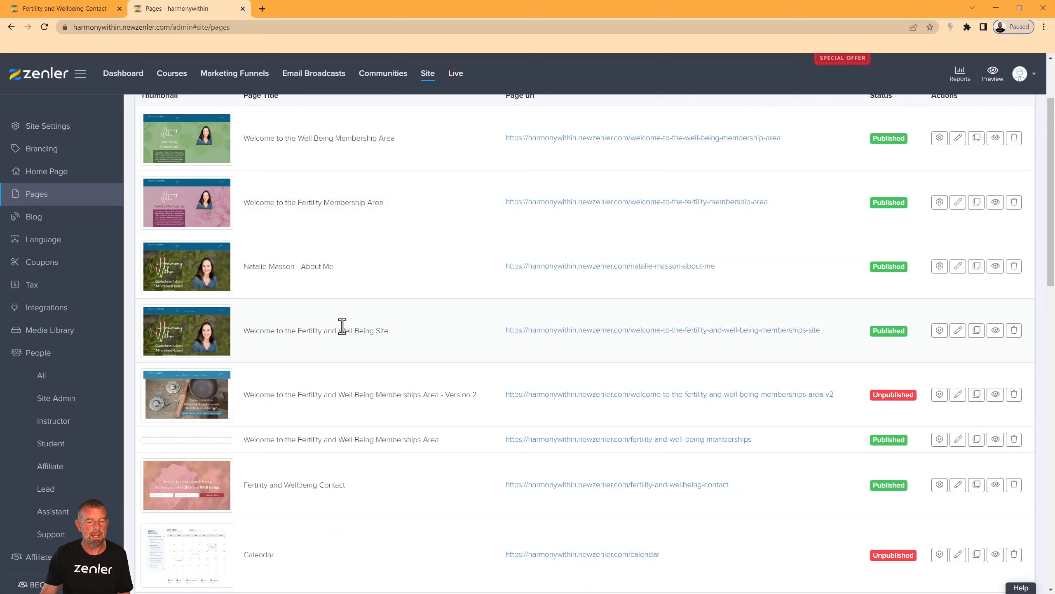
left_click(977, 331)
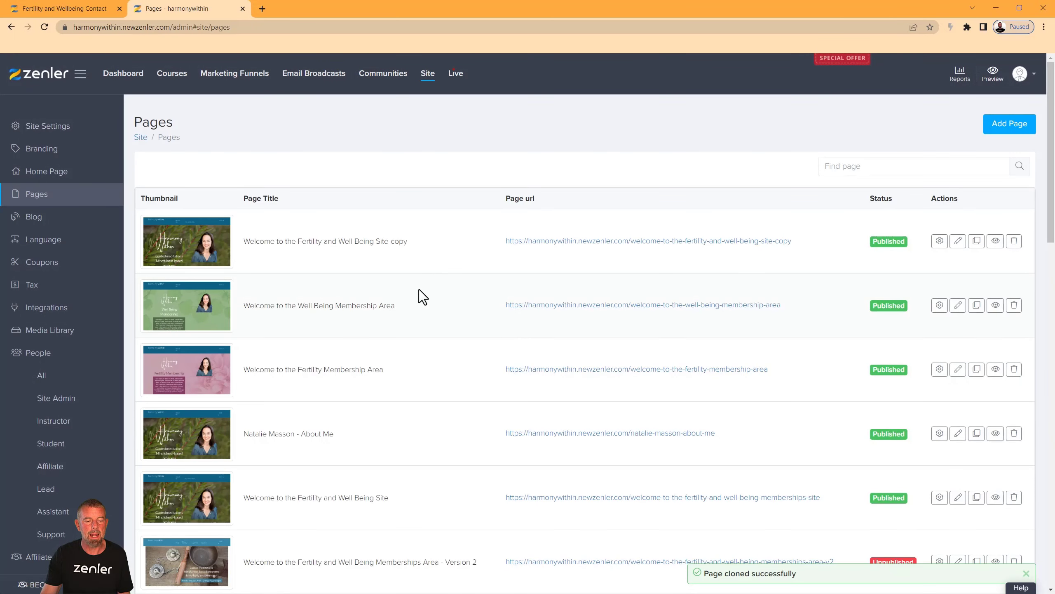
Rename the cloned page "Welcome to the Fertility and Well Being Site Launching Soon", with the URL ending "welcome-to-the-fertility-and-well-being-site-launching", and save it.
left_click(958, 240)
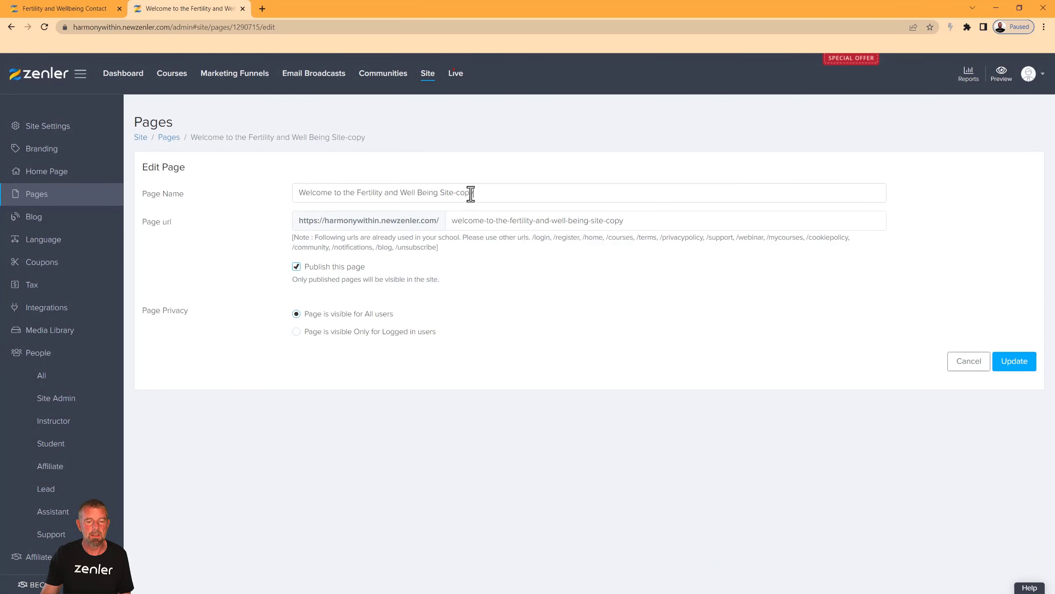
left_click_drag(470, 193, 458, 194)
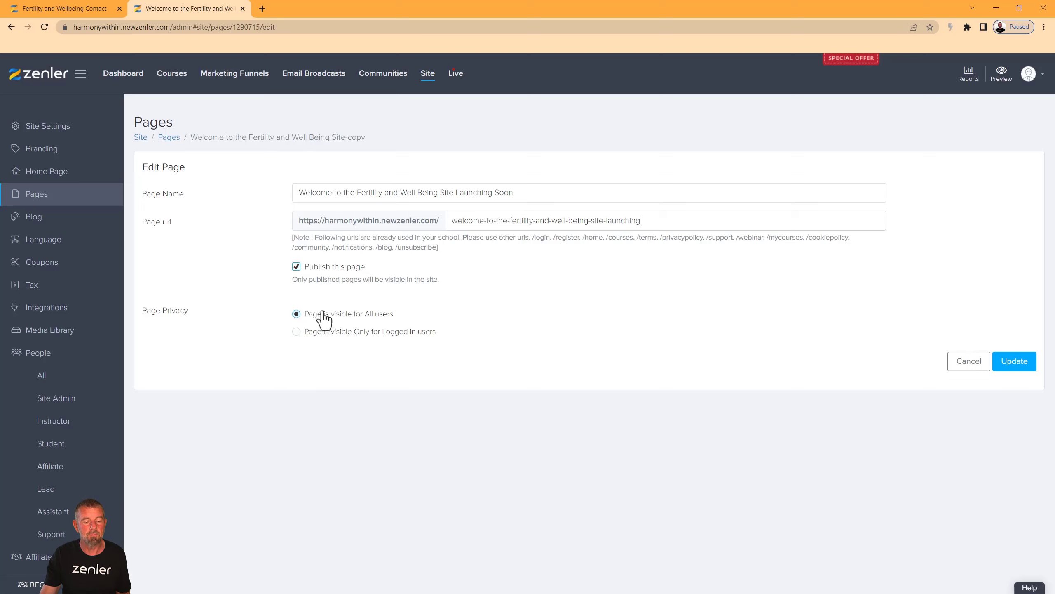
left_click(1030, 362)
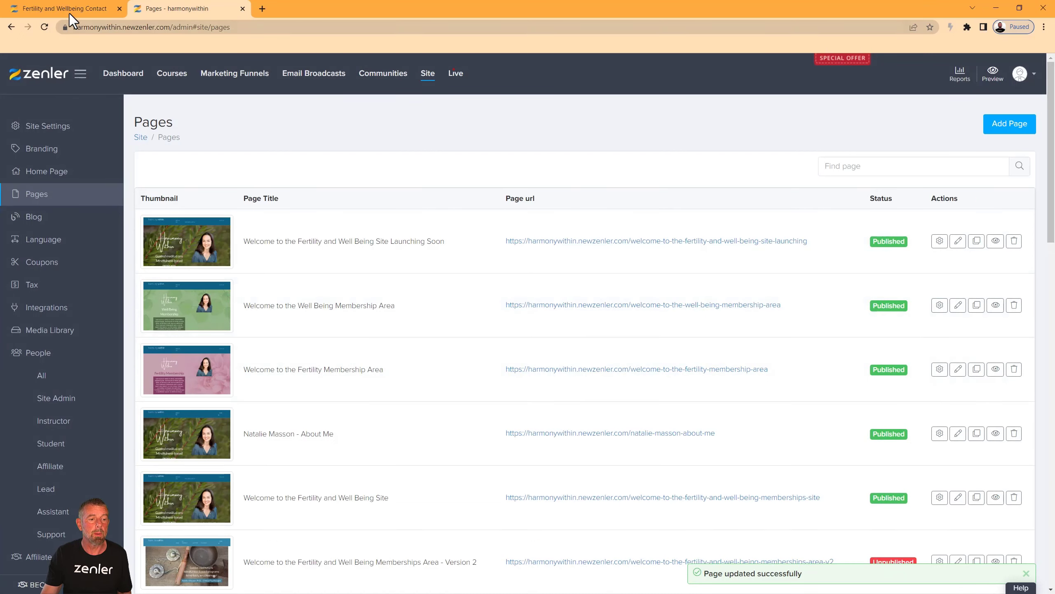
Open both the Launching Soon clone and the Fertility and Wellbeing Contact page in the page editor.
left_click(72, 8)
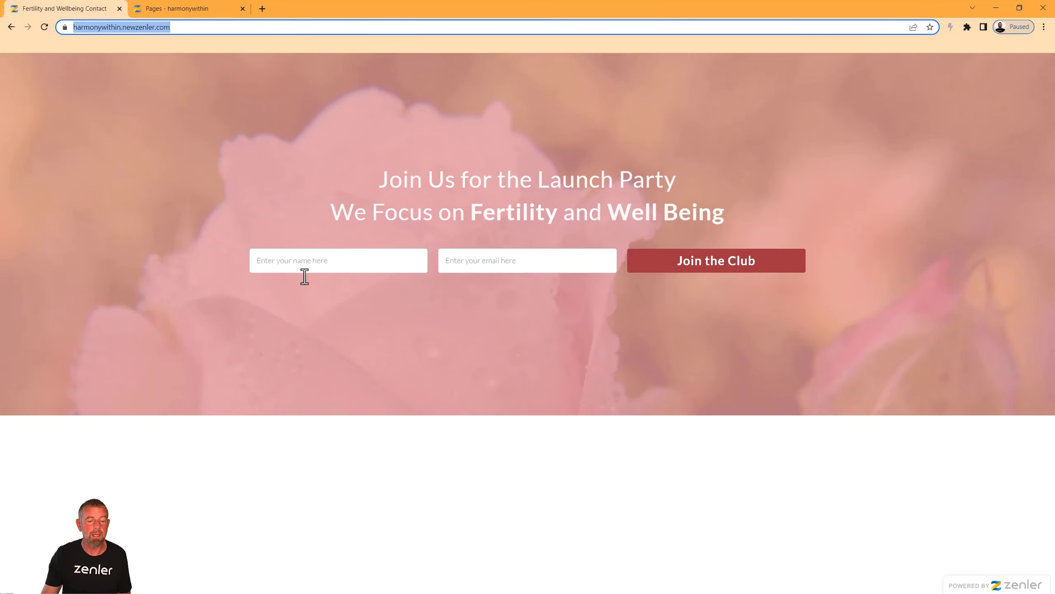
left_click(168, 10)
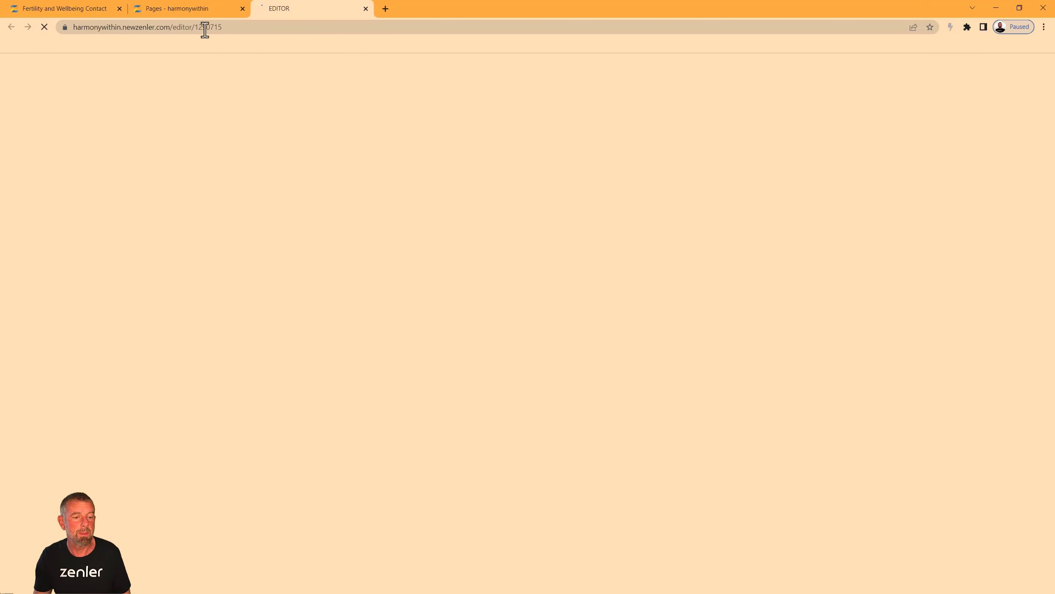
left_click(191, 12)
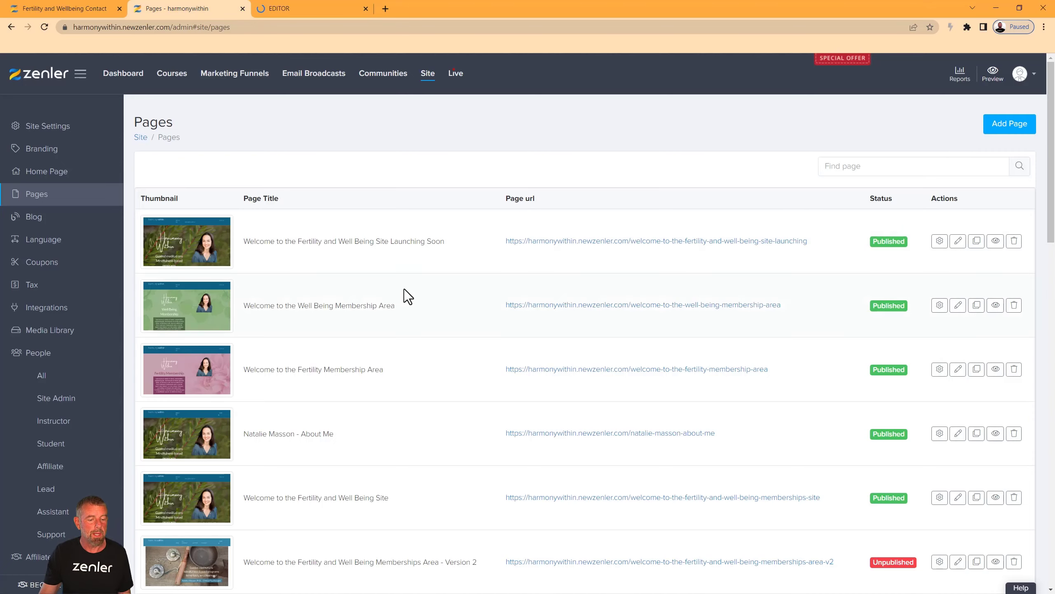
scroll(409, 295, "down", 7)
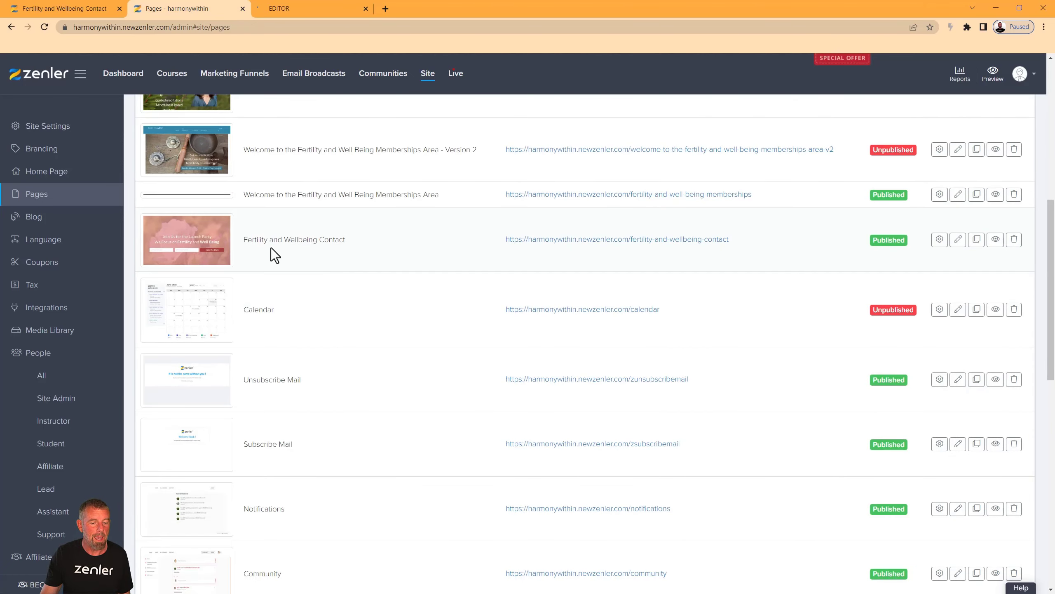
left_click_drag(369, 243, 251, 244)
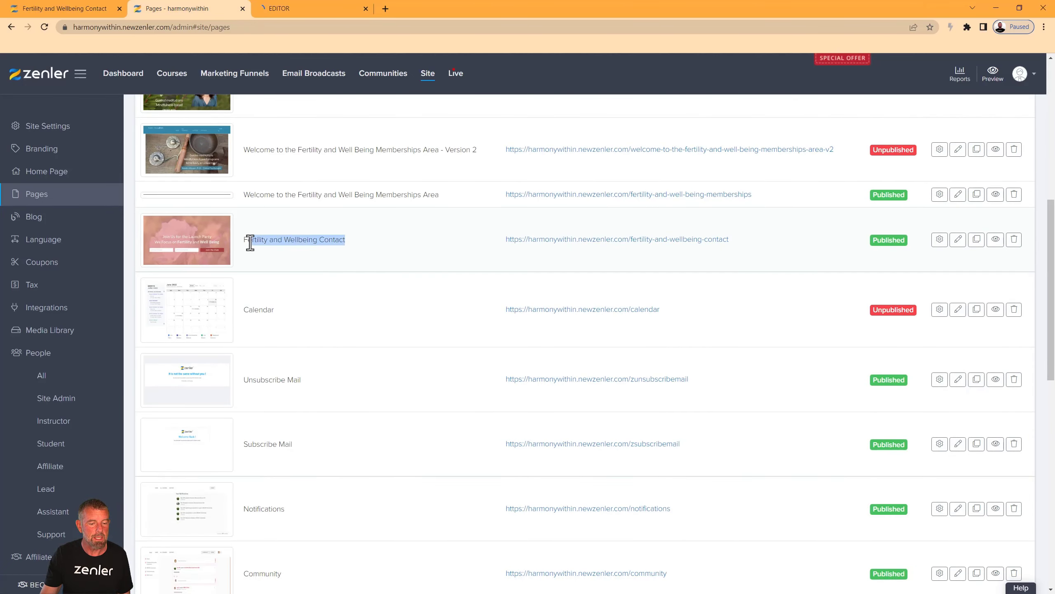
left_click(91, 9)
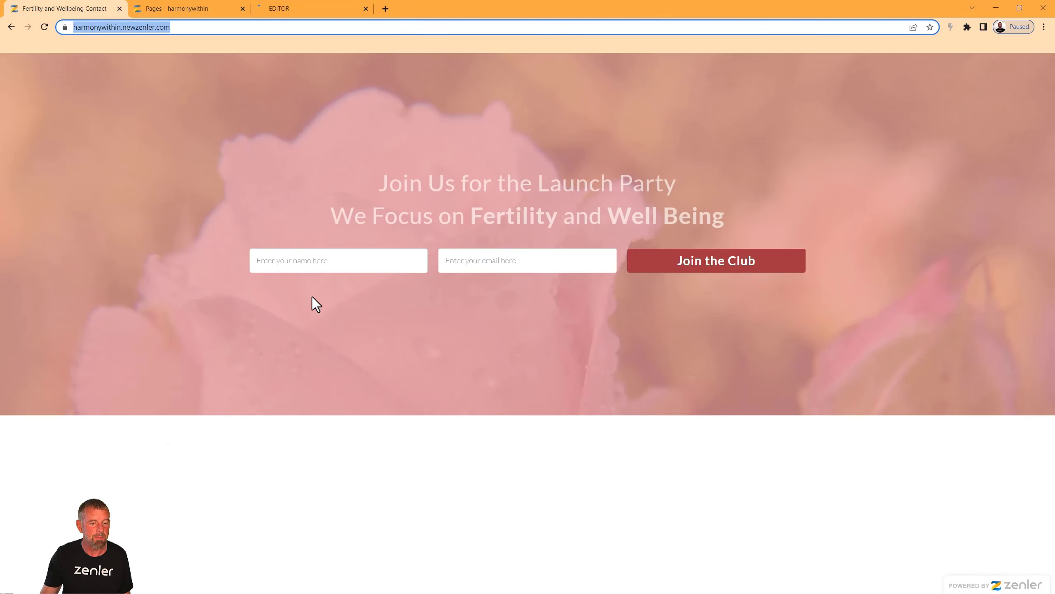
left_click(205, 15)
left_click(889, 246)
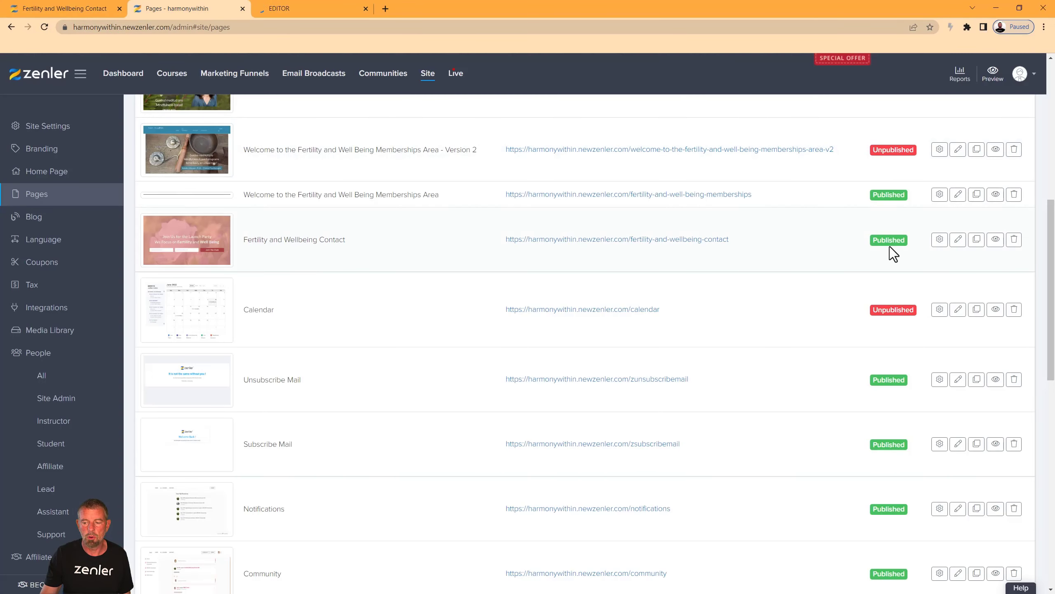
left_click(958, 241)
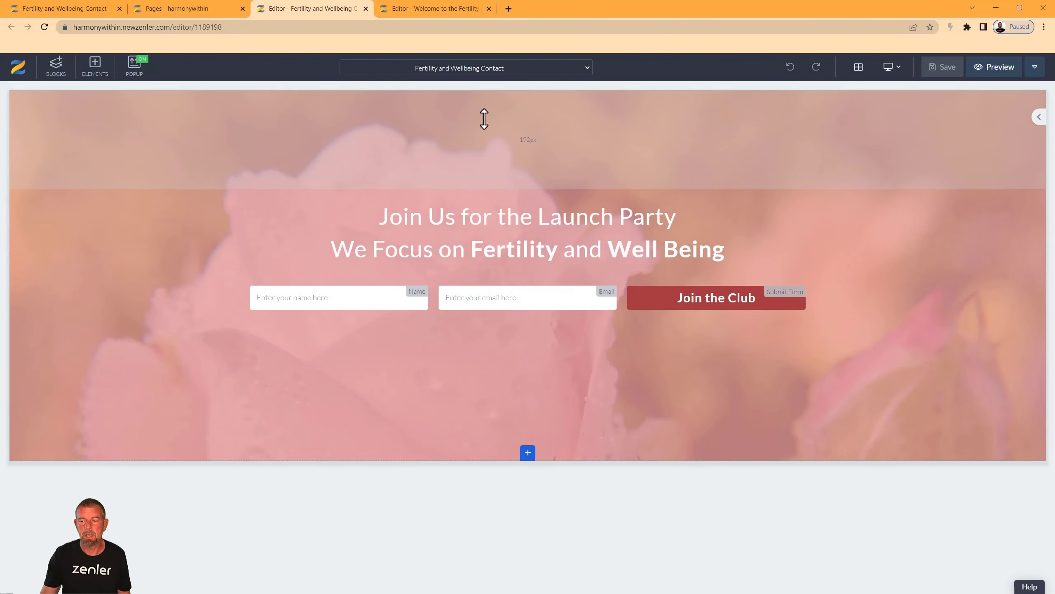
Copy the launch party sign-up block's code from the contact page and save it over the Launching Soon page's three support cards block code.
left_click(528, 139)
mouse_move(1035, 118)
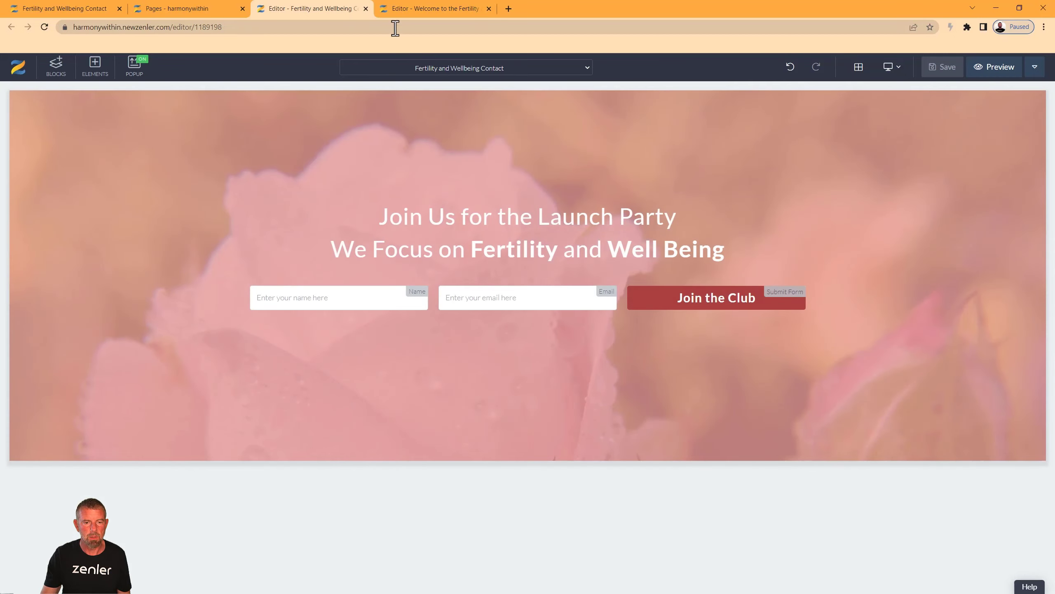
left_click(410, 9)
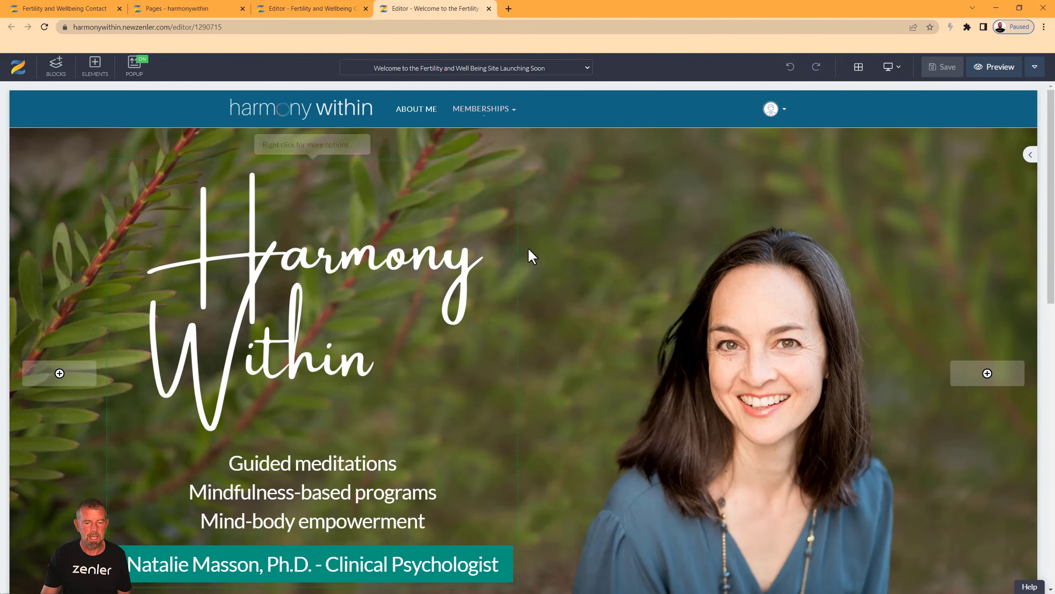
scroll(572, 279, "down", 10)
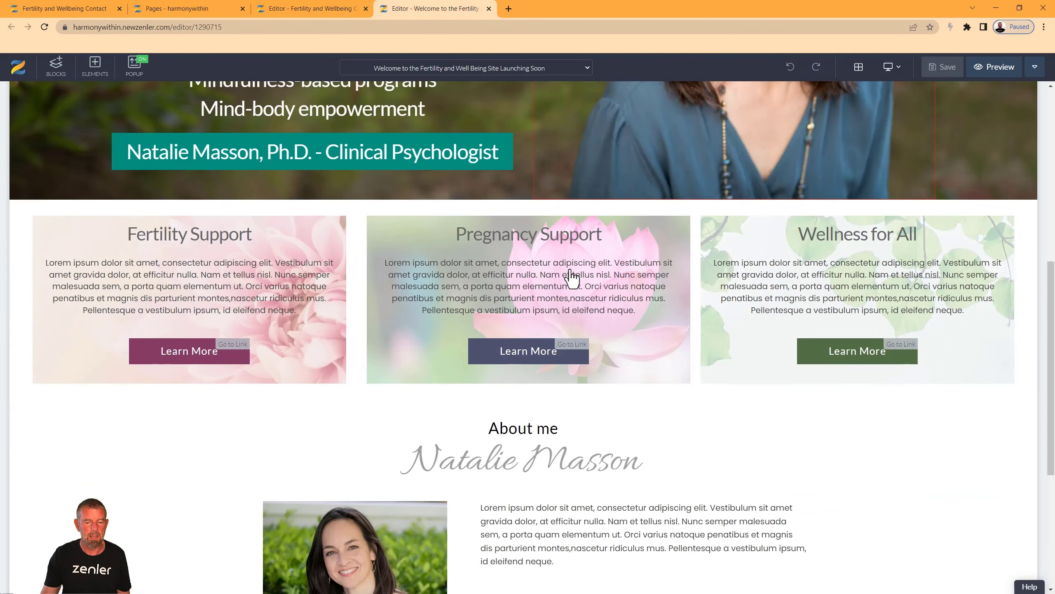
scroll(573, 276, "down", 1)
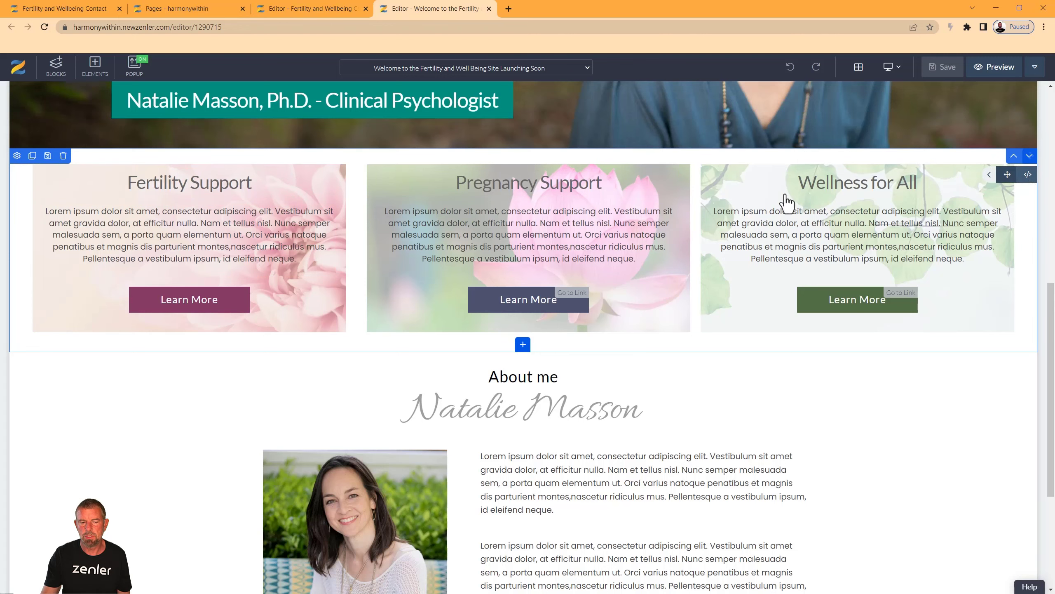
left_click(1027, 176)
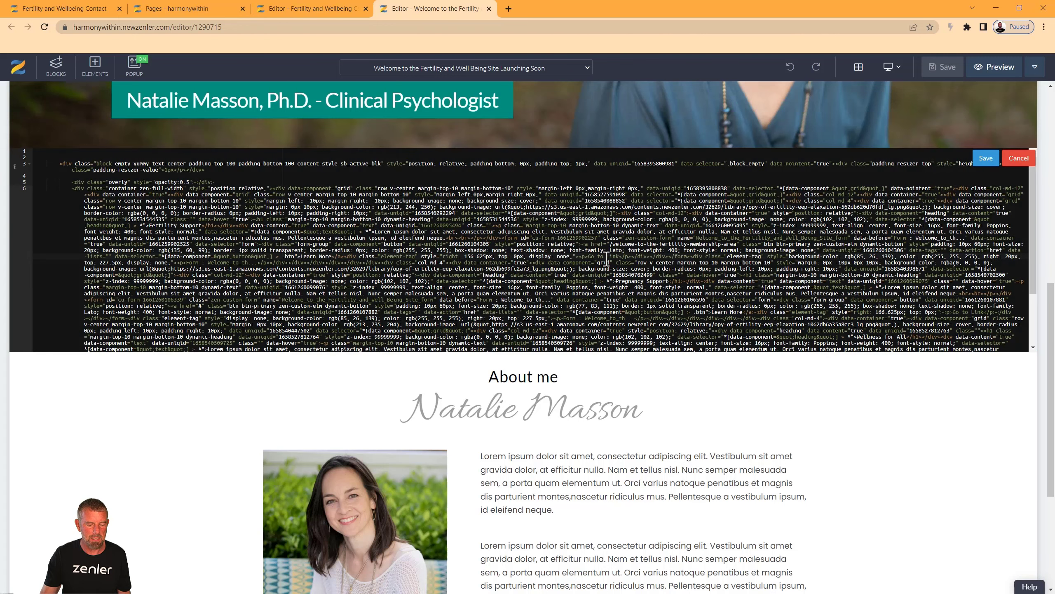
key("ctrl+a")
key("BackSpace")
key("ctrl+v")
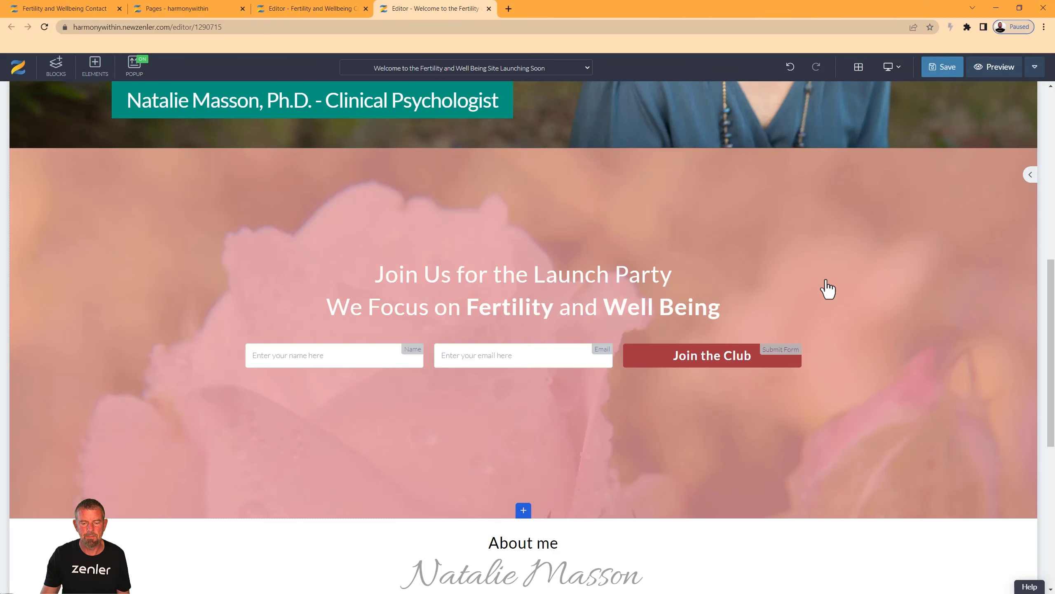
Reduce the sign-up block's top padding to about 36 px and shrink its bottom padding to a similar height.
scroll(241, 277, "up", 5)
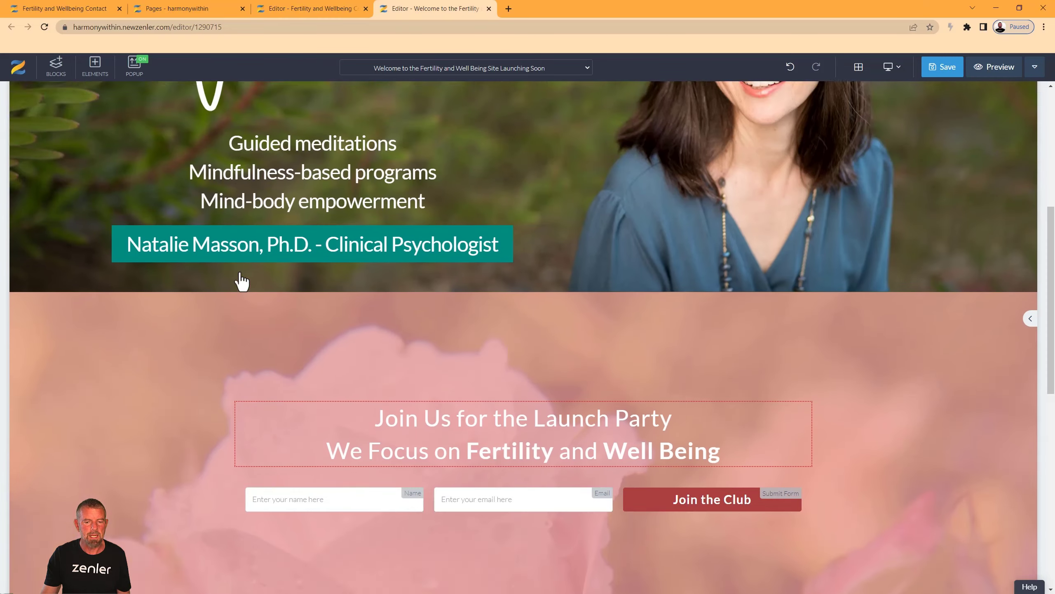
scroll(386, 261, "down", 4)
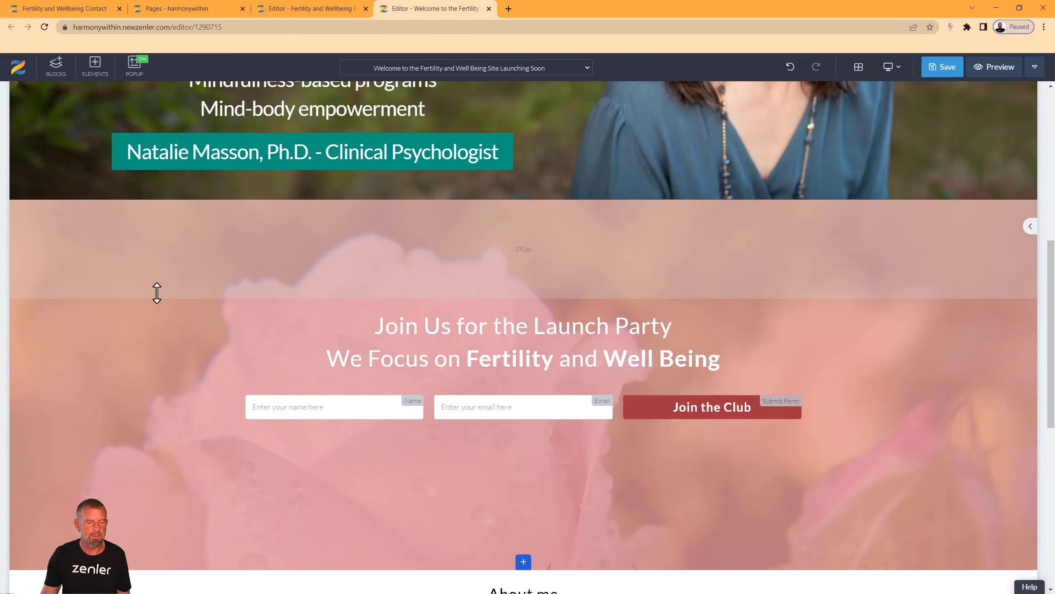
left_click_drag(158, 292, 147, 205)
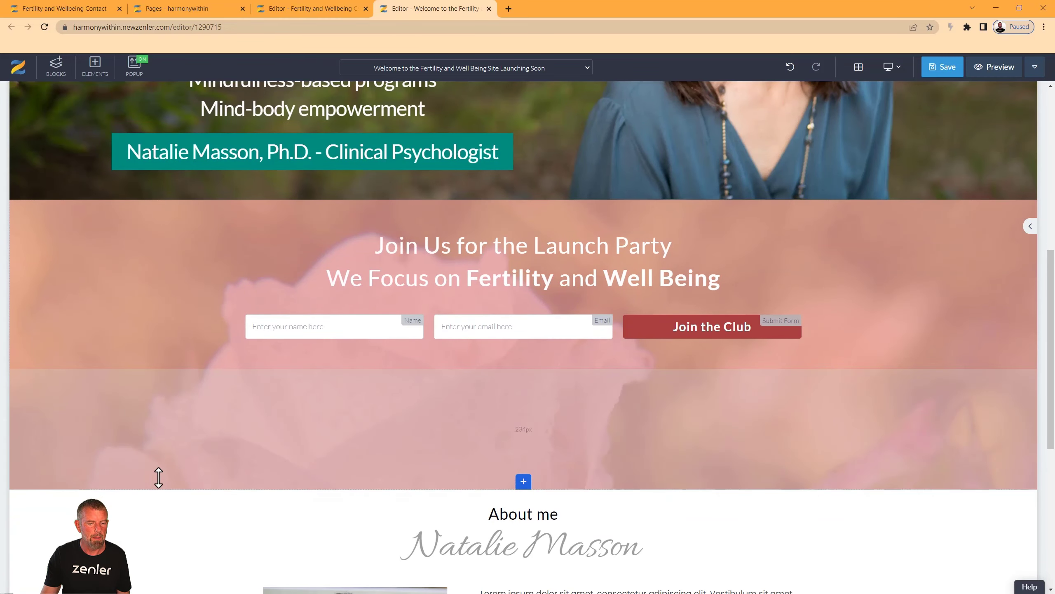
left_click_drag(158, 478, 153, 377)
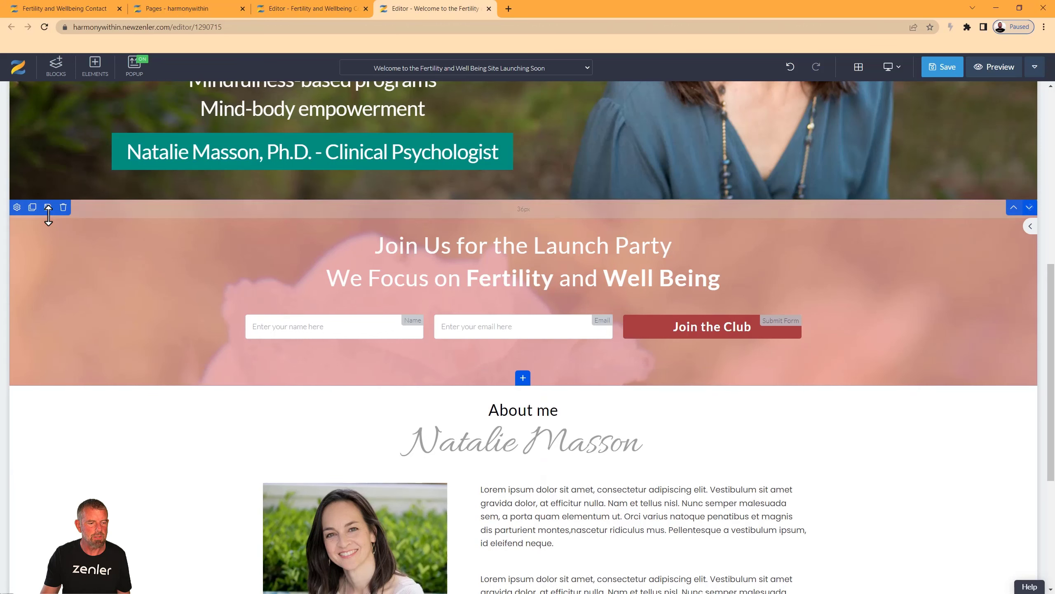
Set the sign-up block's overlay color to dark green.
left_click(17, 207)
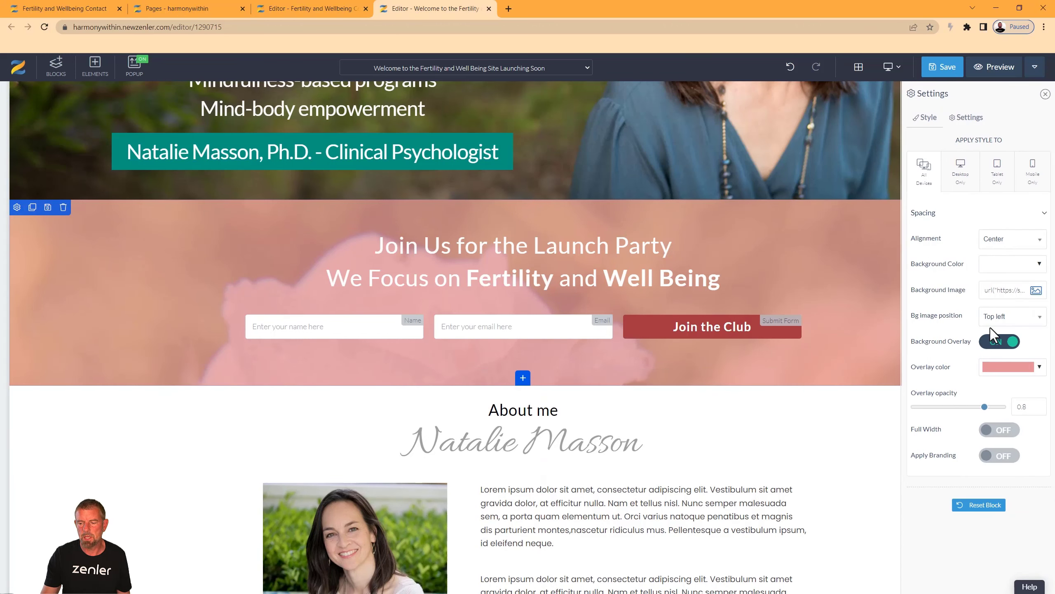
left_click(1040, 366)
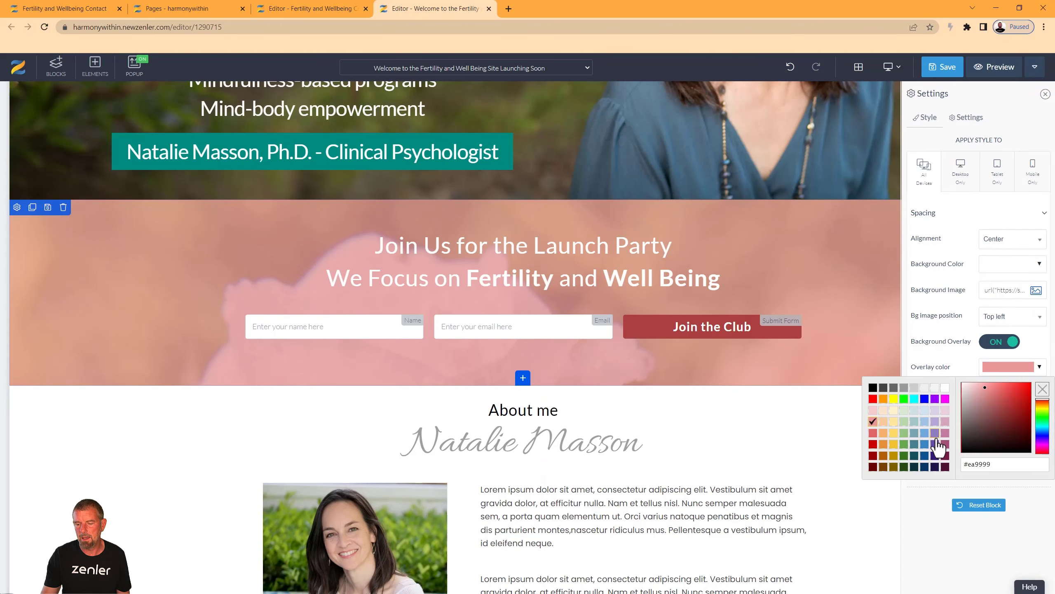
left_click(903, 465)
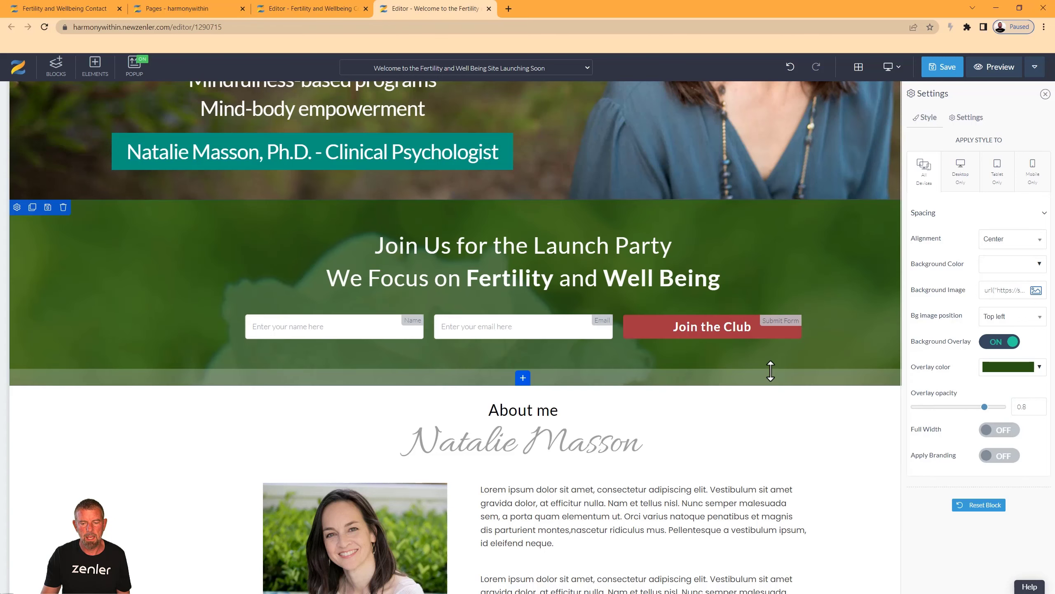
Remove the background image from the sign-up block, leaving the background image value empty.
left_click(1036, 291)
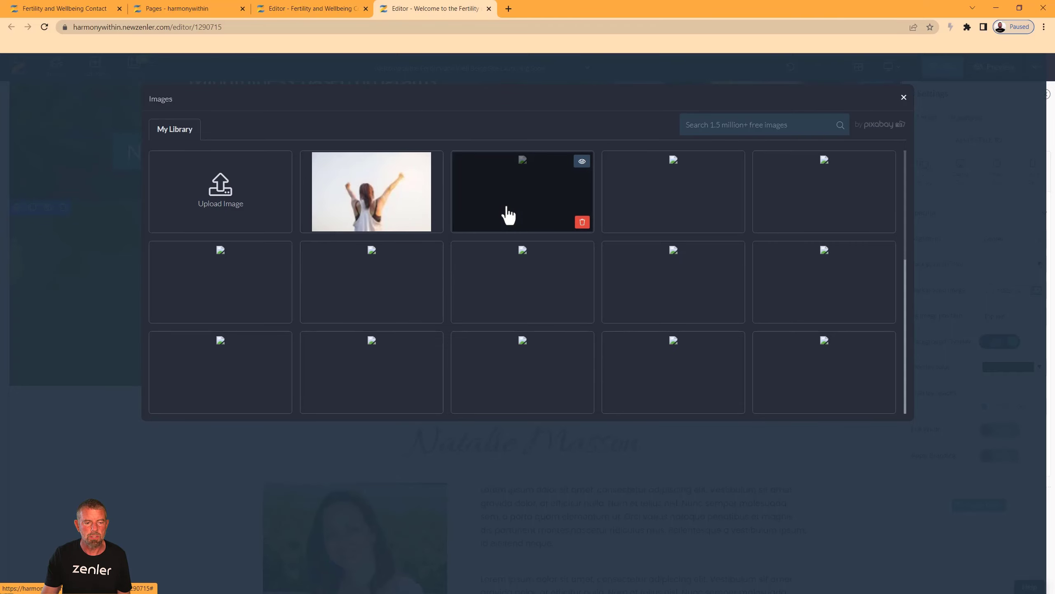
left_click(566, 213)
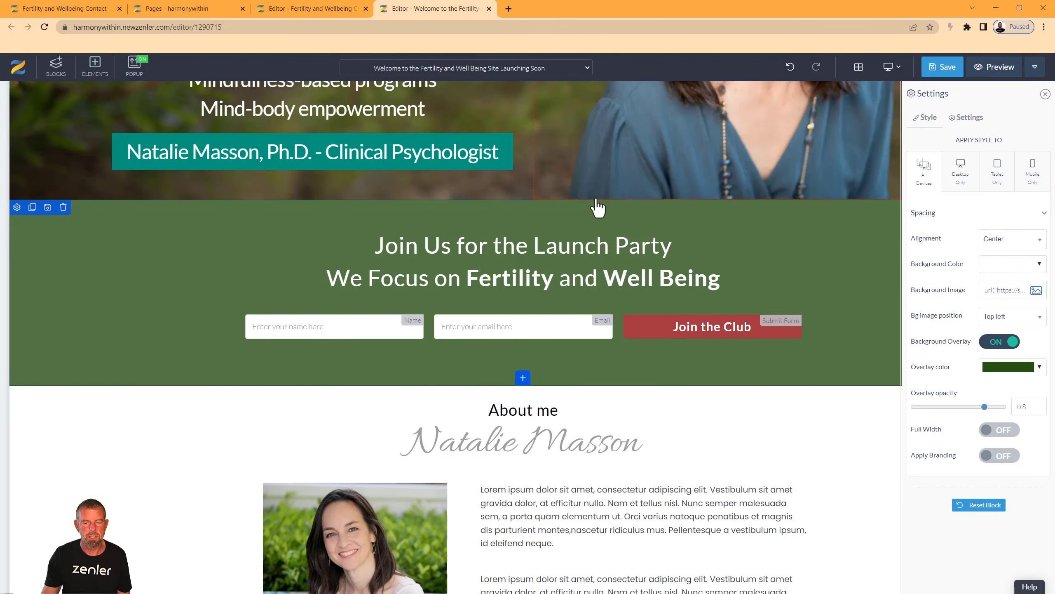
triple_click(1013, 290)
key("BackSpace")
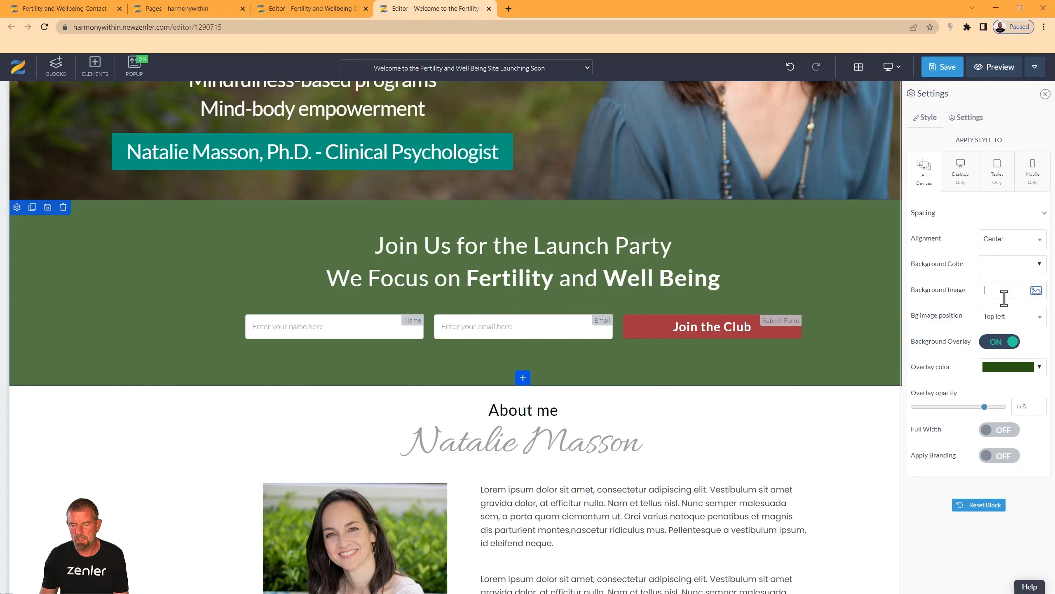
Set the Join the Club button's background color to white.
left_click(645, 328)
left_click(631, 306)
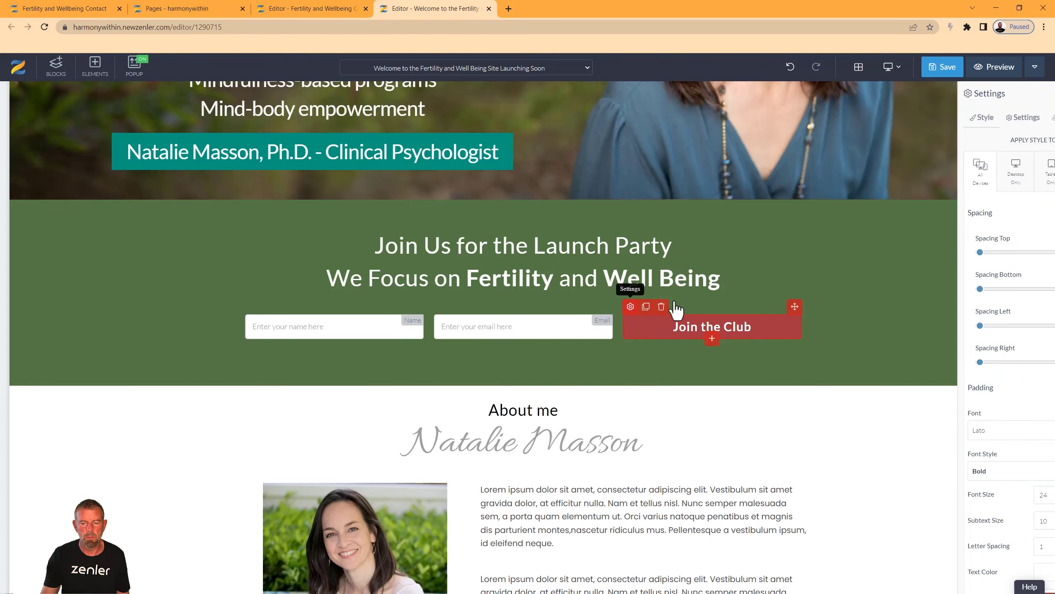
left_click(972, 118)
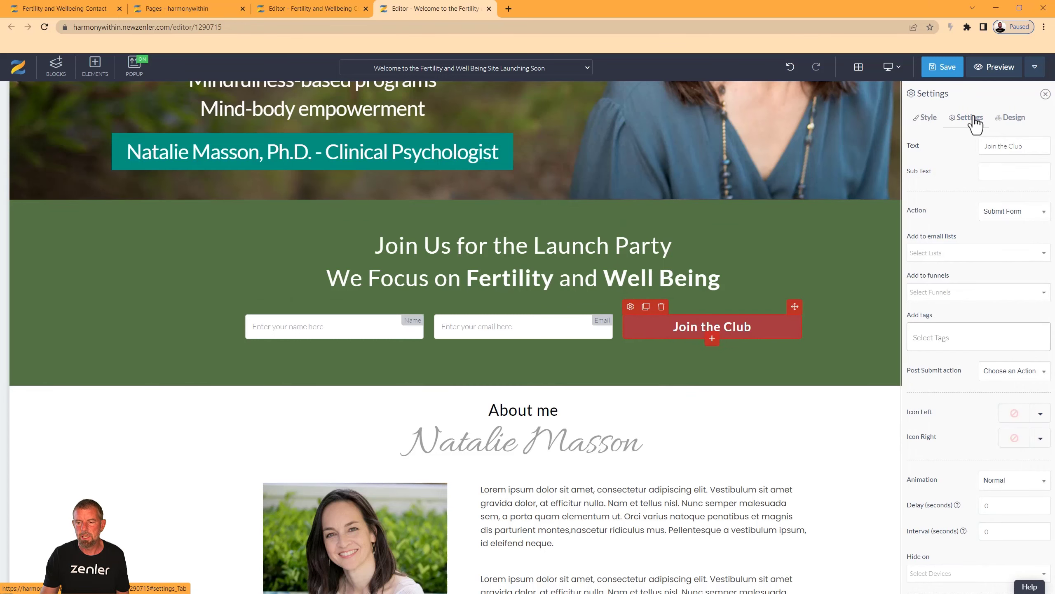
left_click(926, 119)
scroll(952, 325, "down", 3)
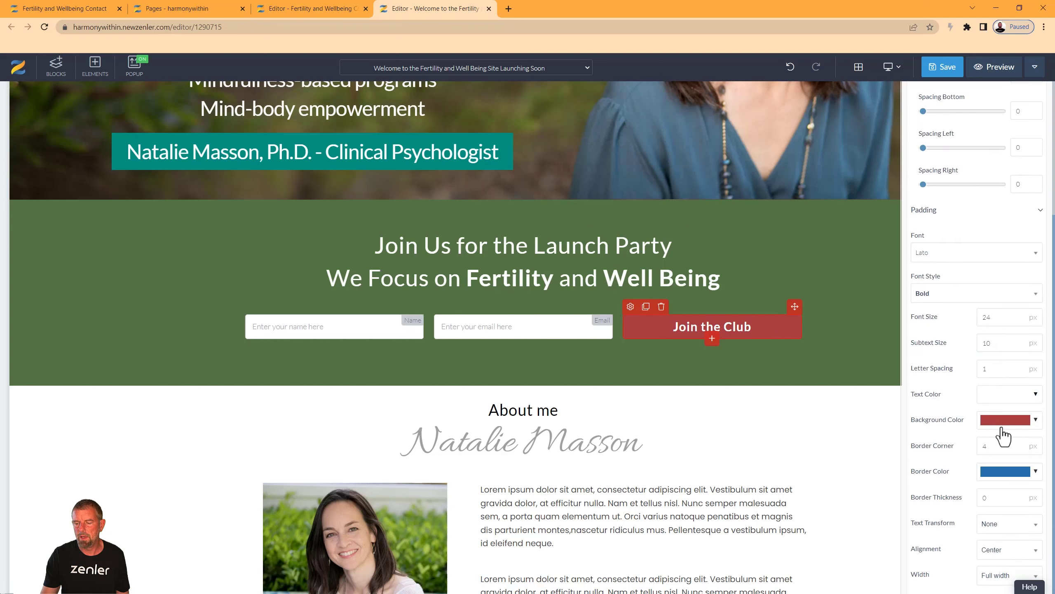
left_click(1035, 421)
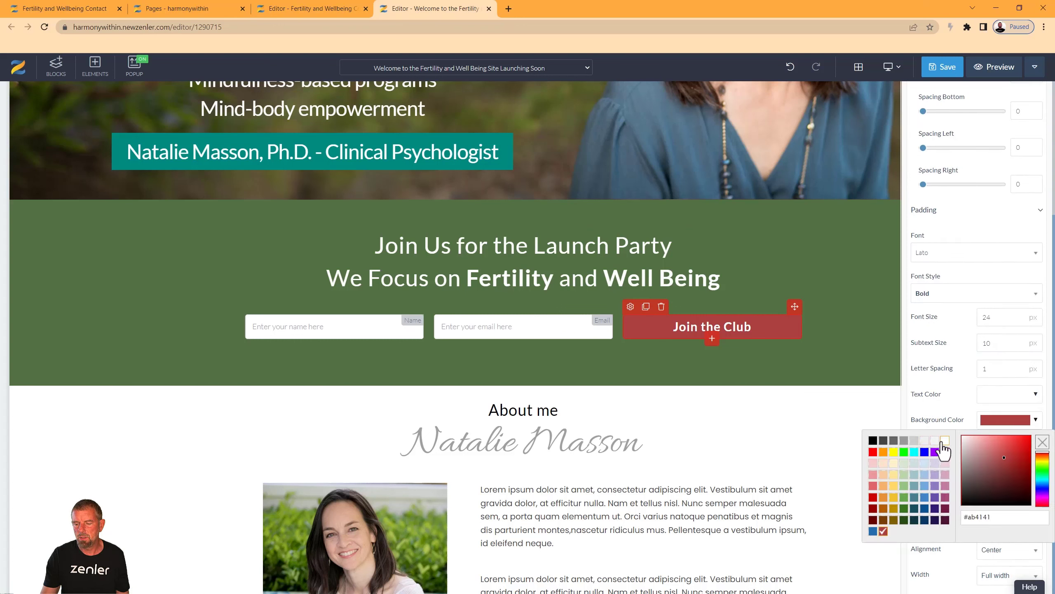
left_click(945, 439)
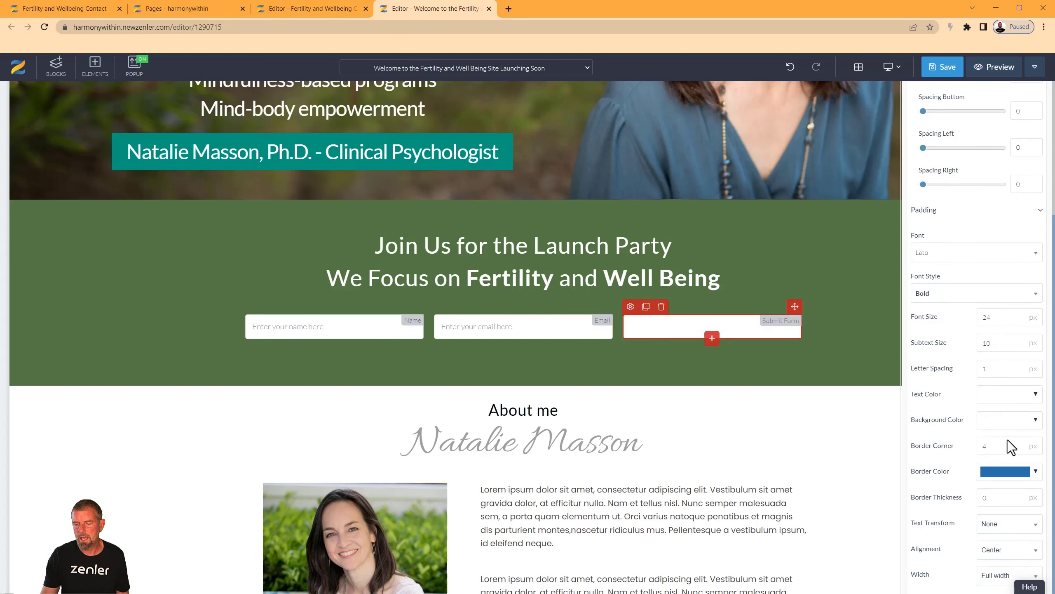
Set the Join the Club button's text color to near-black #040404 and close its settings.
left_click(1034, 395)
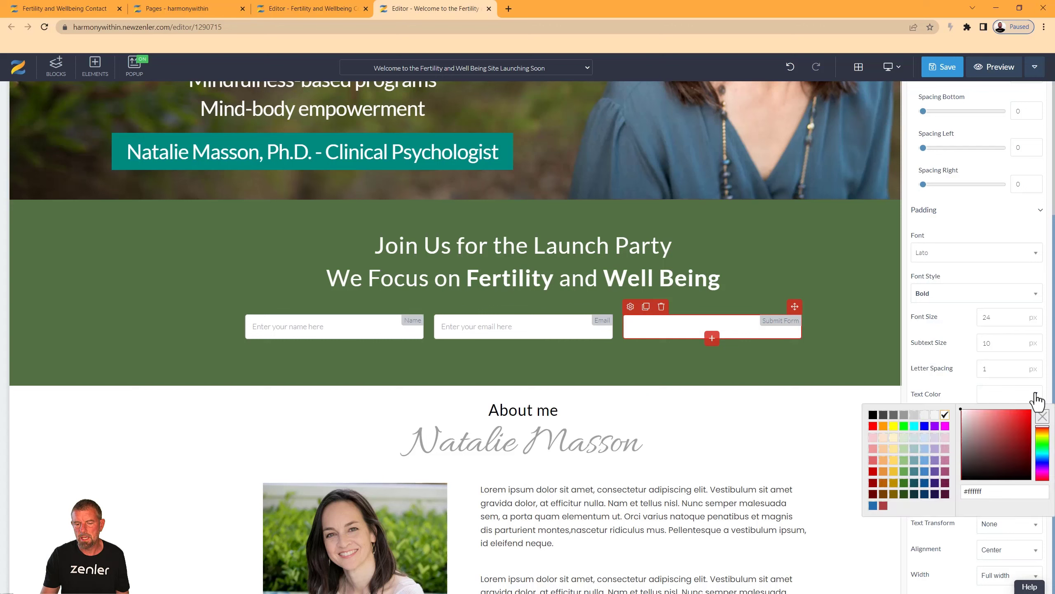
left_click(964, 477)
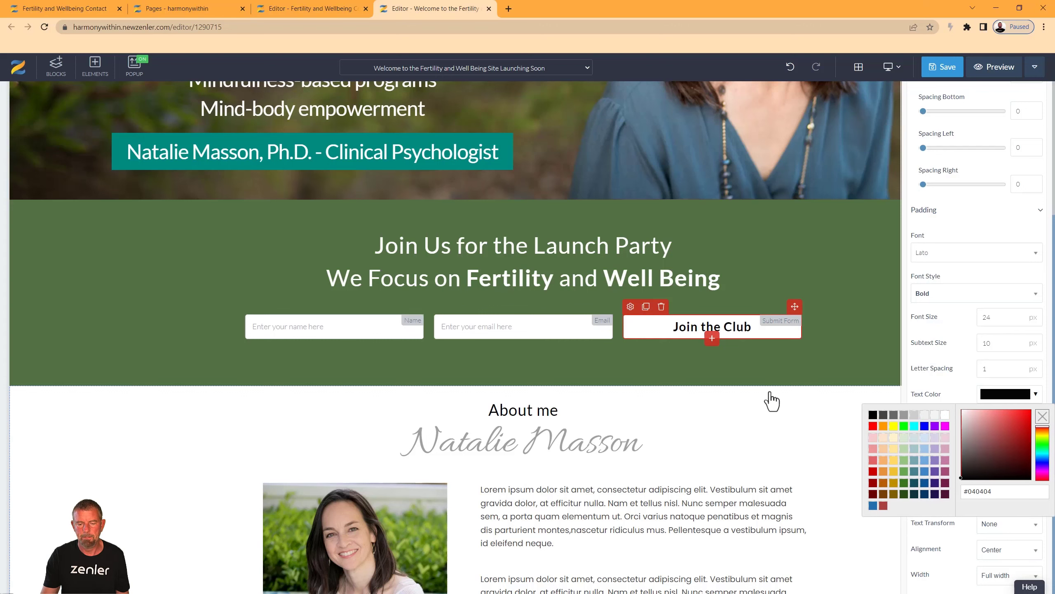
left_click(52, 440)
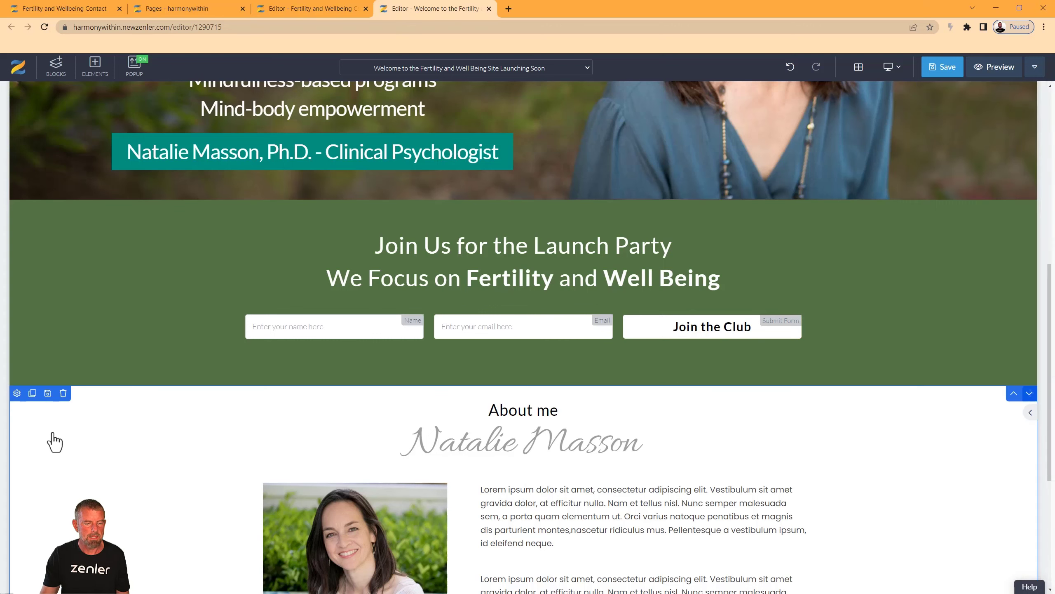
Delete the whole About me block below the sign-up block and confirm the deletion.
scroll(587, 429, "down", 5)
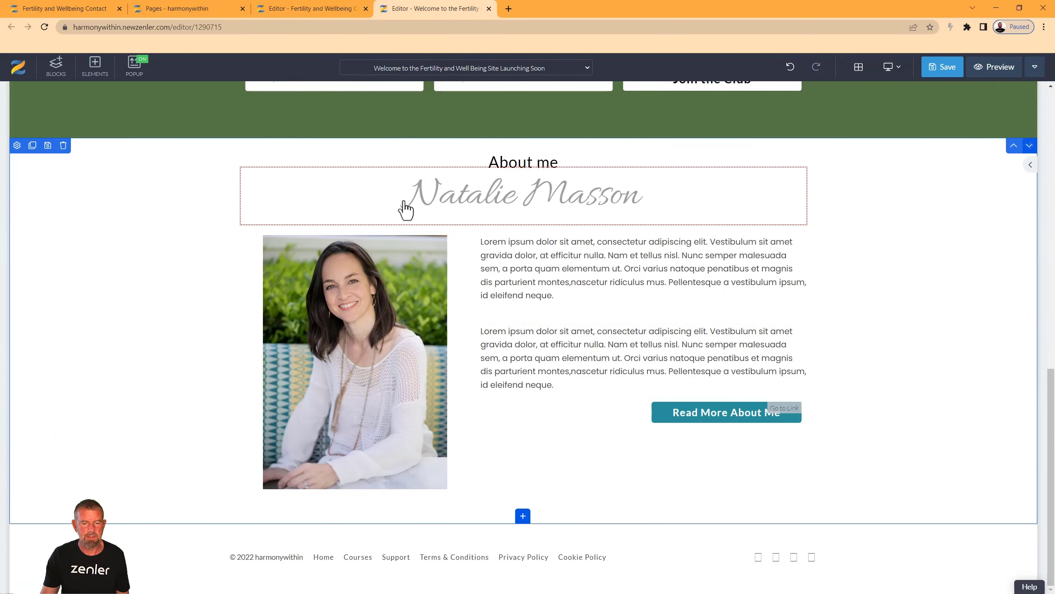
left_click(63, 146)
left_click(553, 173)
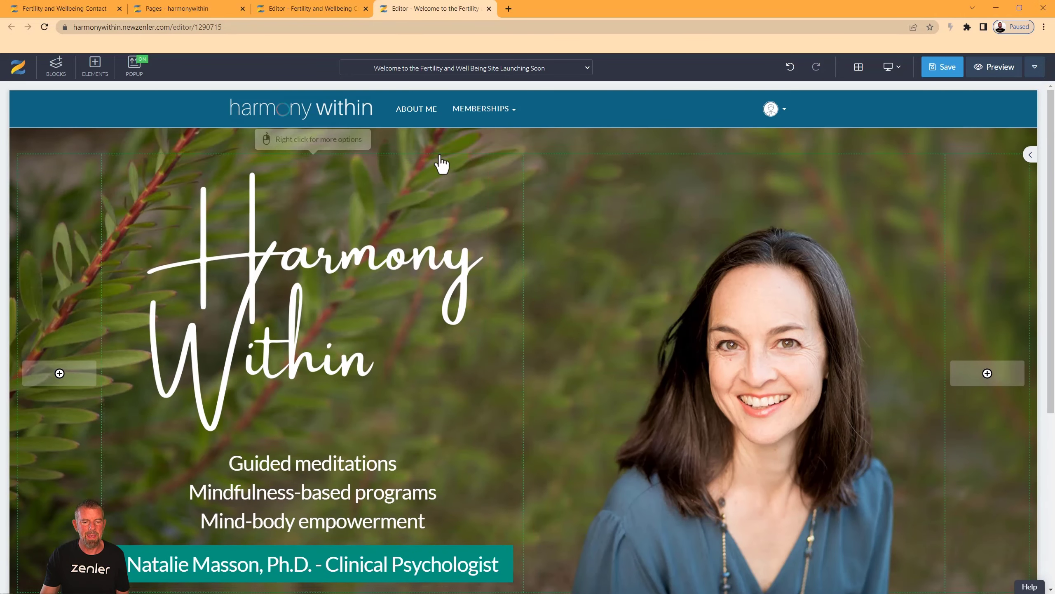
Shrink the portrait photo in the hero block to a little over half its width.
left_click(787, 373)
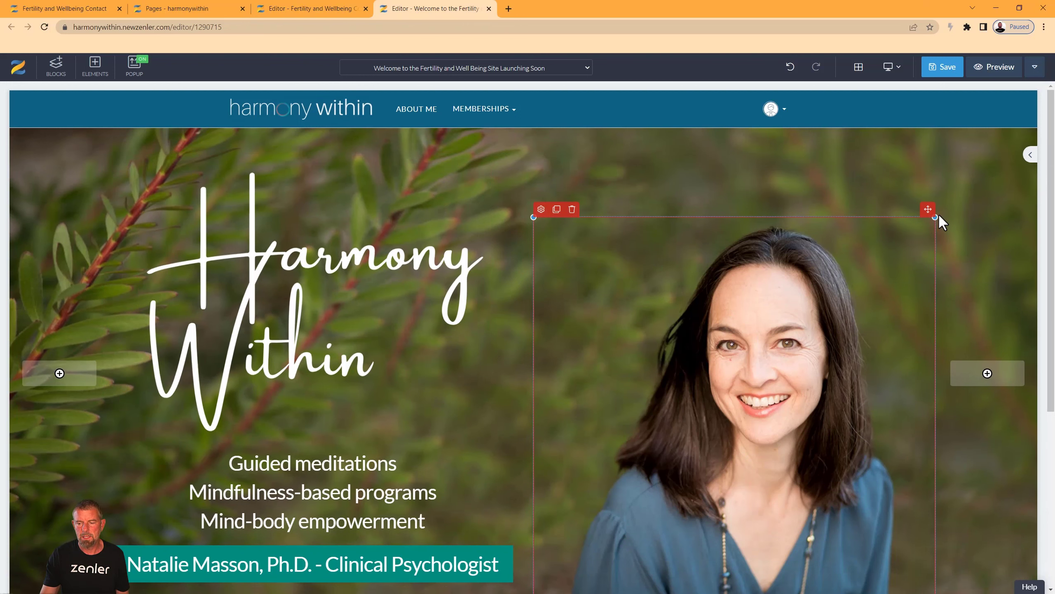
scroll(768, 363, "down", 5)
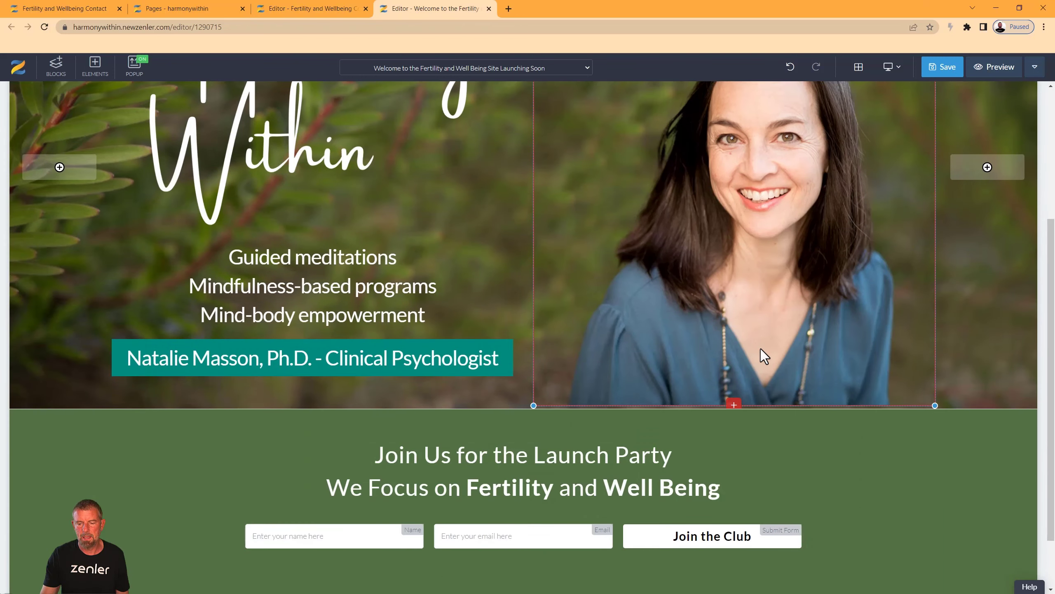
left_click_drag(935, 406, 853, 302)
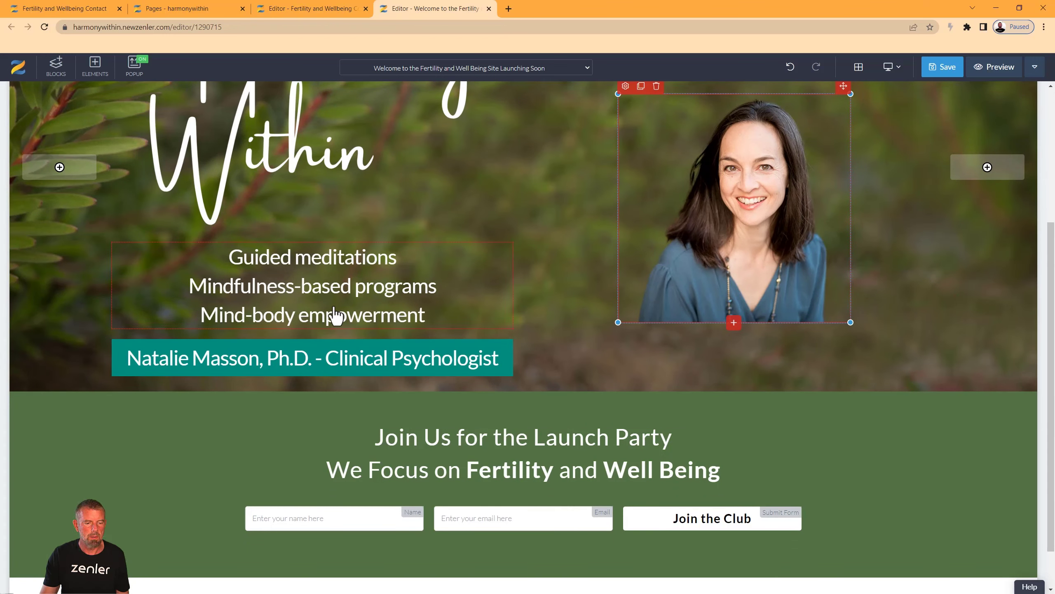
Set the font size of the hero's three-line text starting with "Guided meditations" to 25 px.
left_click(315, 296)
left_click(119, 234)
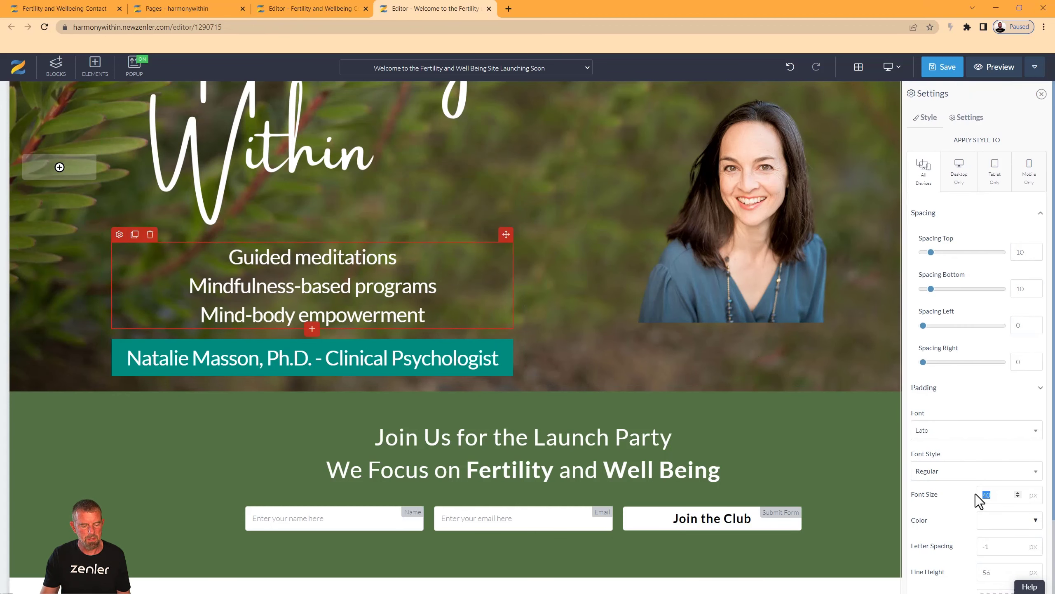
type("25")
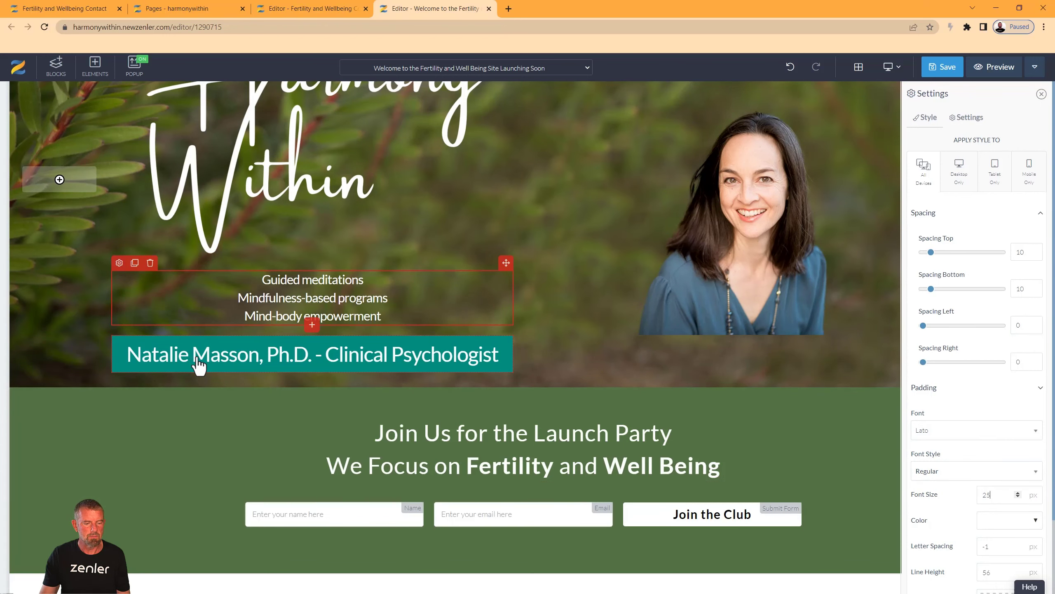
Set the font size of the hero's teal name banner to 35 px.
left_click(168, 365)
left_click(119, 327)
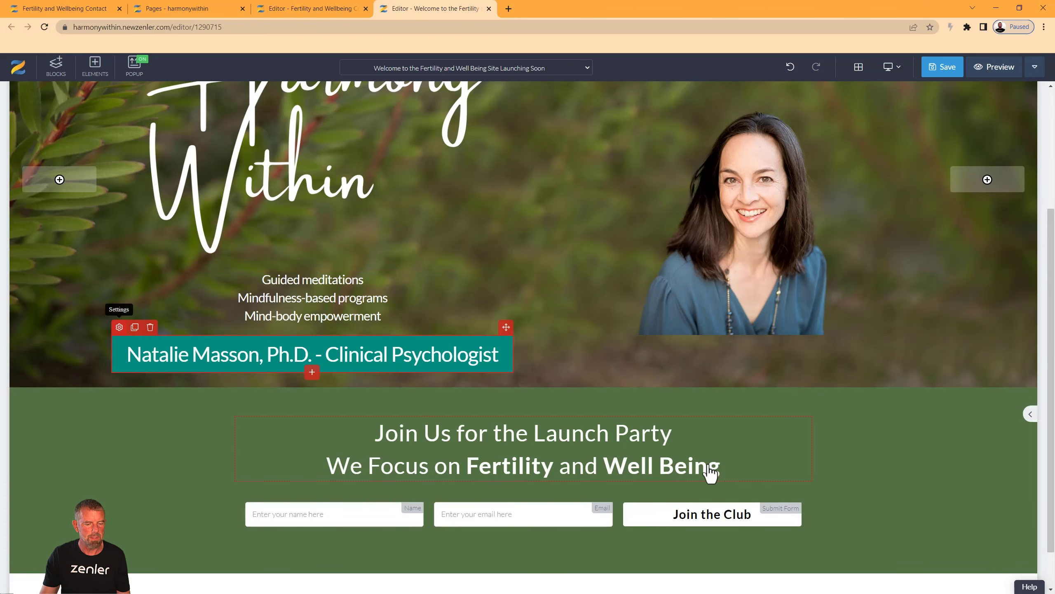
left_click_drag(999, 495, 979, 494)
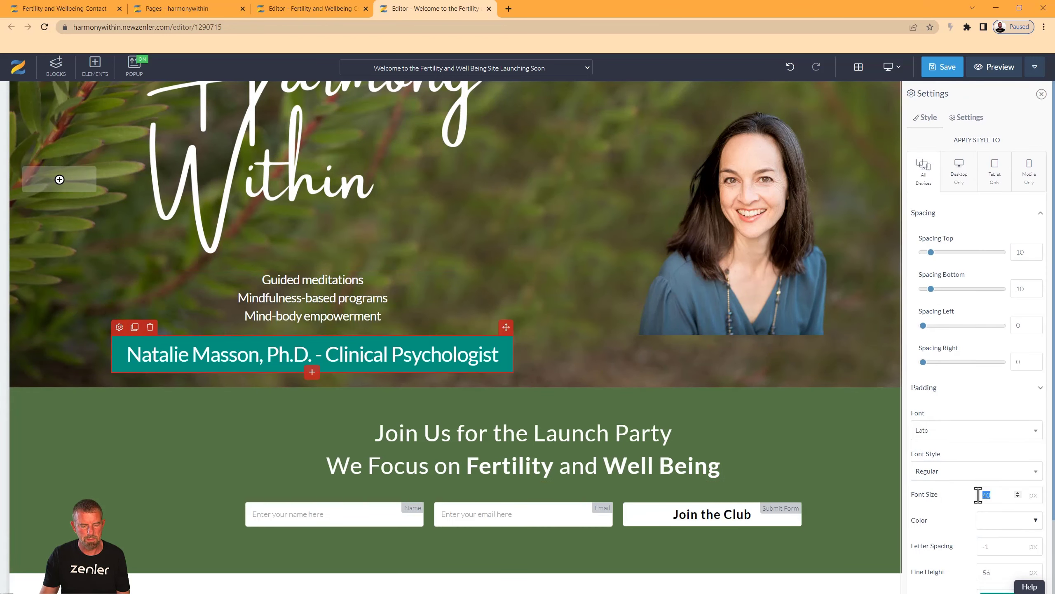
type("35")
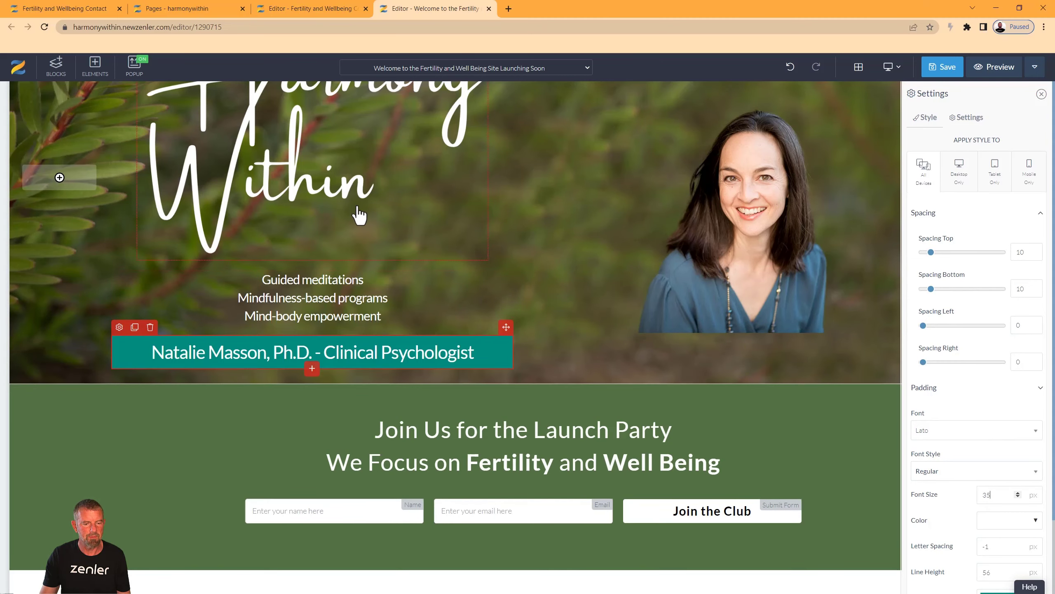
Shrink the Harmony Within logo to roughly two thirds of its size and cut the hero block's top padding to almost nothing.
left_click(467, 258)
left_click_drag(488, 260, 442, 207)
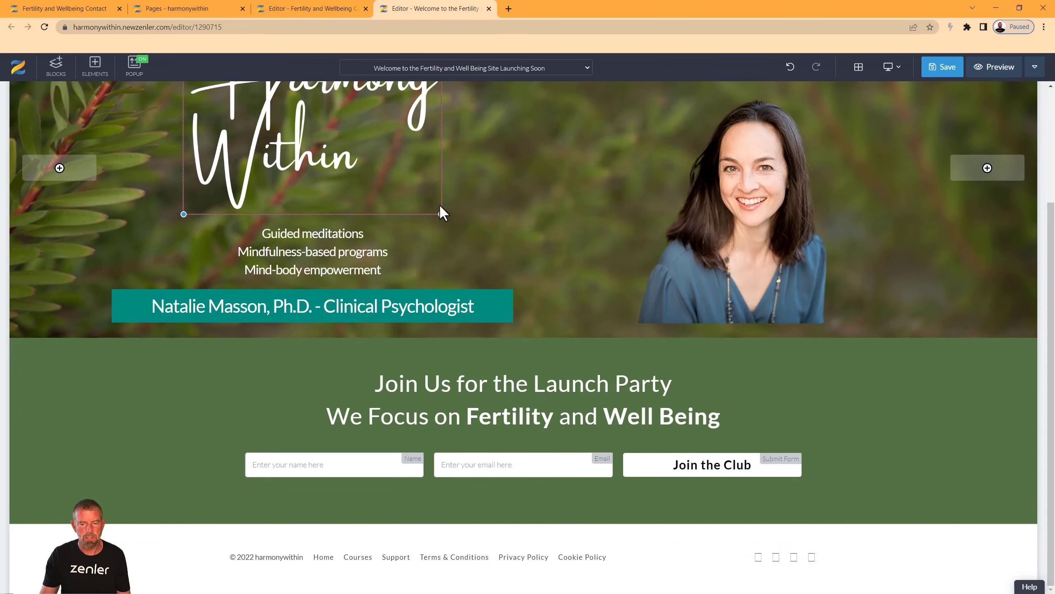
scroll(715, 270, "up", 3)
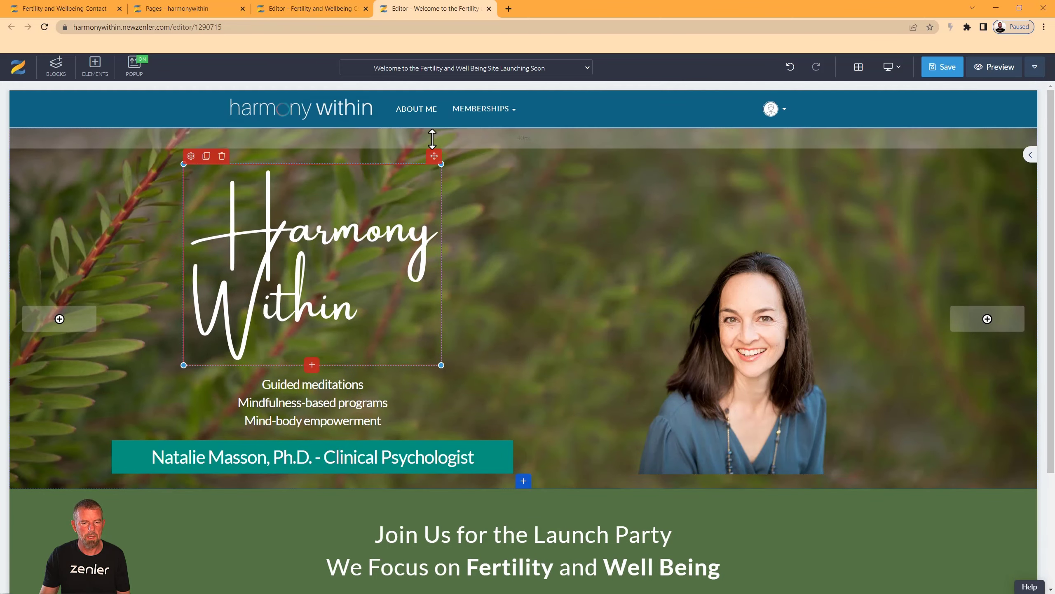
left_click_drag(435, 143, 436, 125)
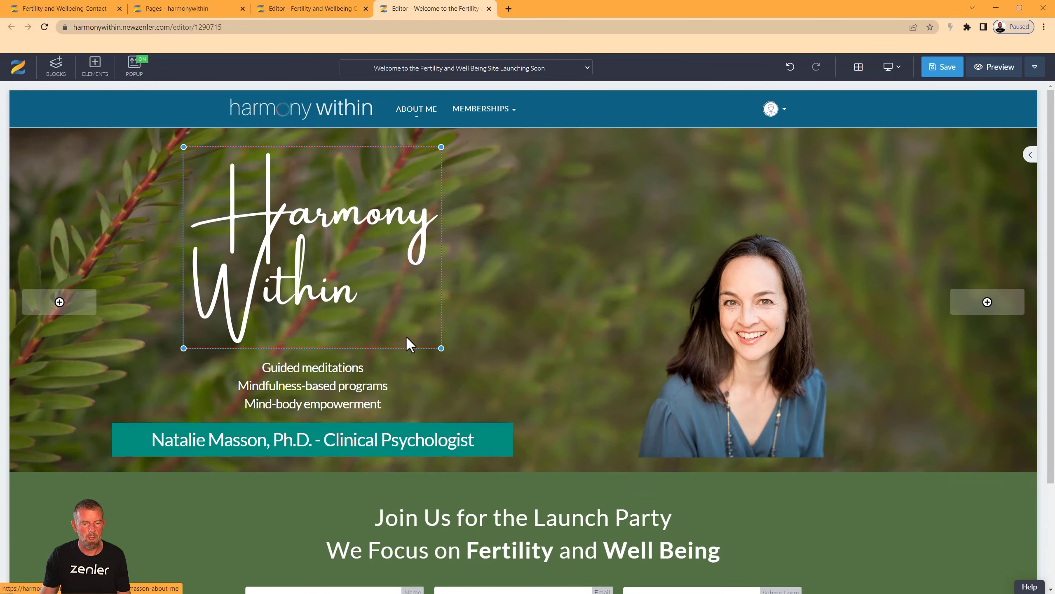
mouse_move(446, 350)
left_mouse_down()
mouse_move(425, 329)
mouse_move(454, 342)
mouse_move(449, 364)
mouse_move(427, 342)
mouse_move(428, 332)
mouse_move(450, 343)
mouse_move(443, 336)
left_mouse_up()
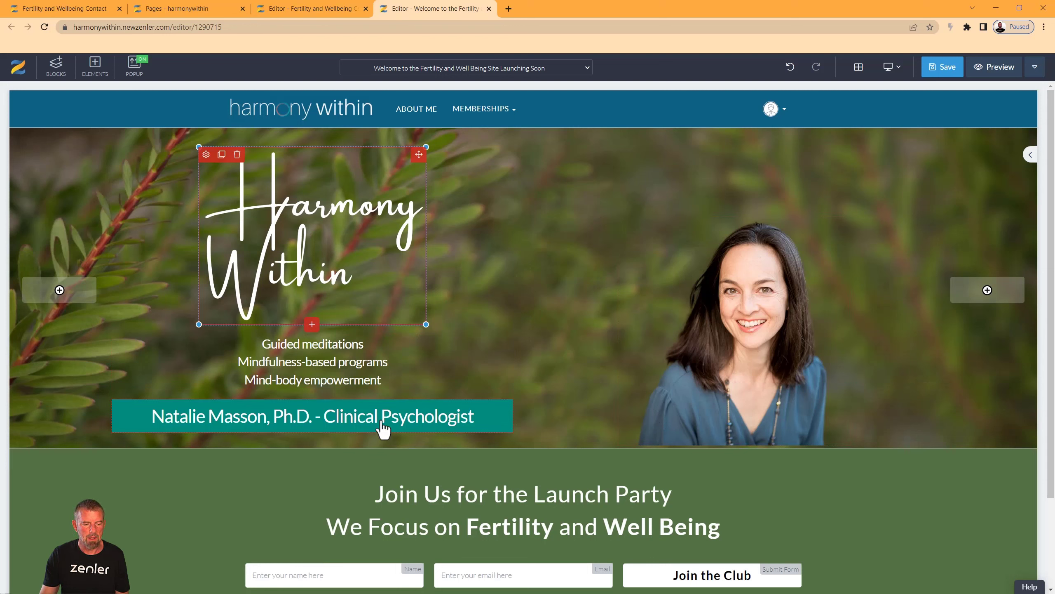
Reduce the teal name banner's font size to 25 px and save the page, leaving the SEO settings as they are.
left_click(125, 428)
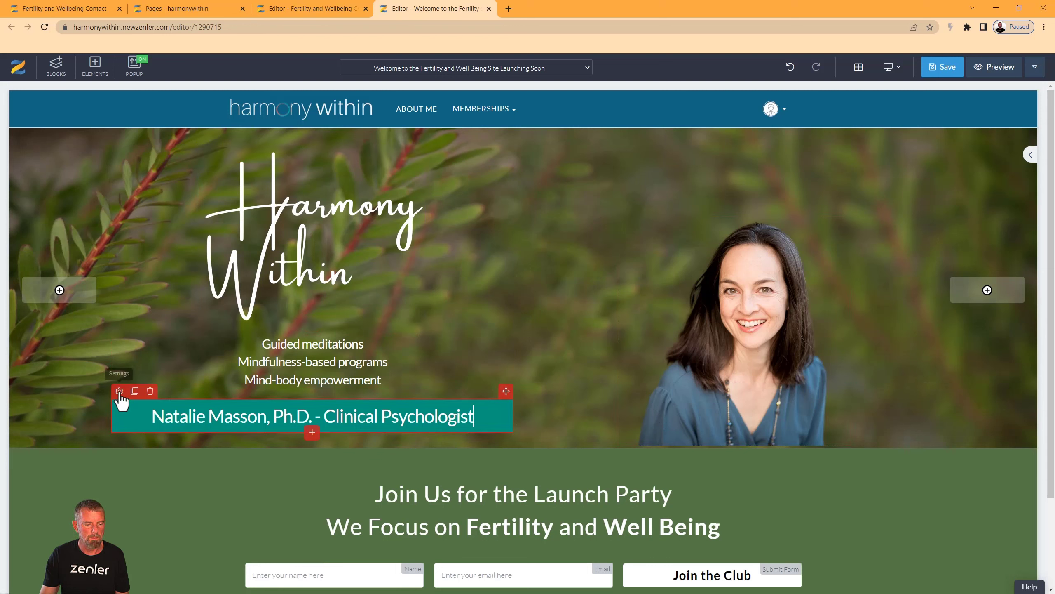
left_click(120, 391)
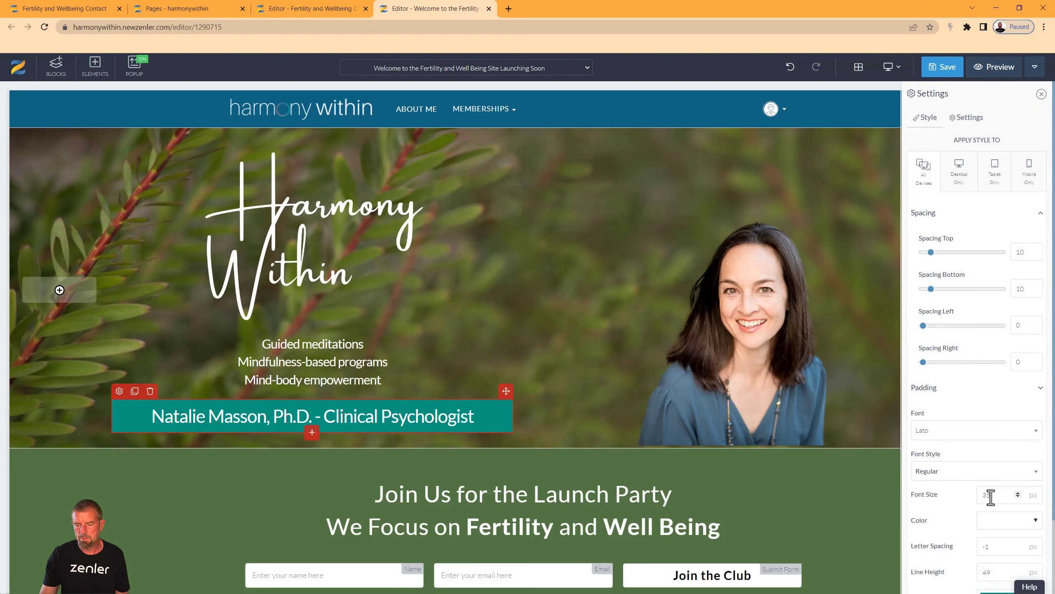
left_click_drag(991, 497, 976, 500)
type("25")
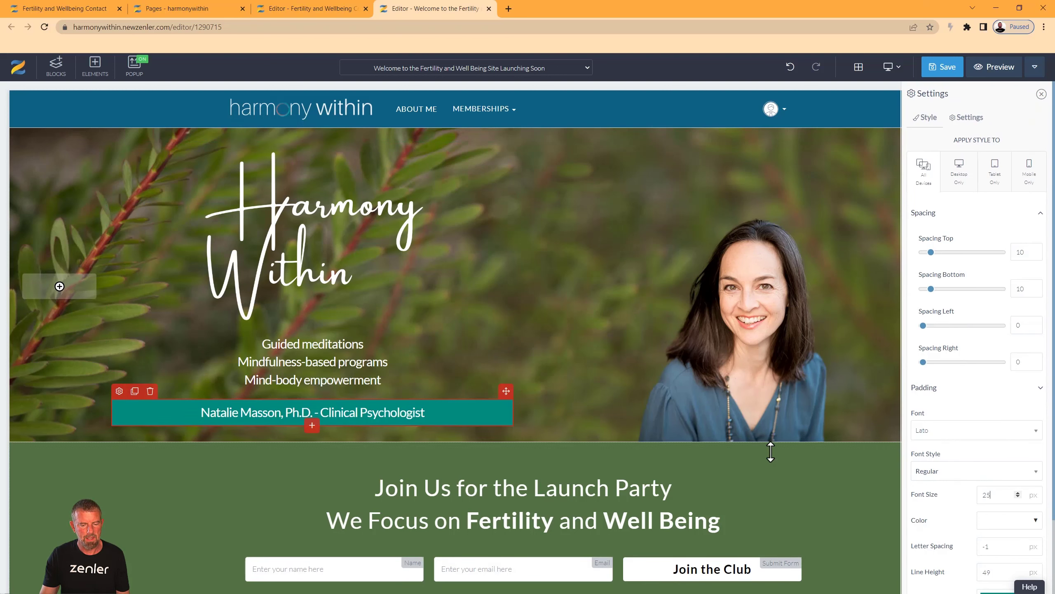
left_click(937, 69)
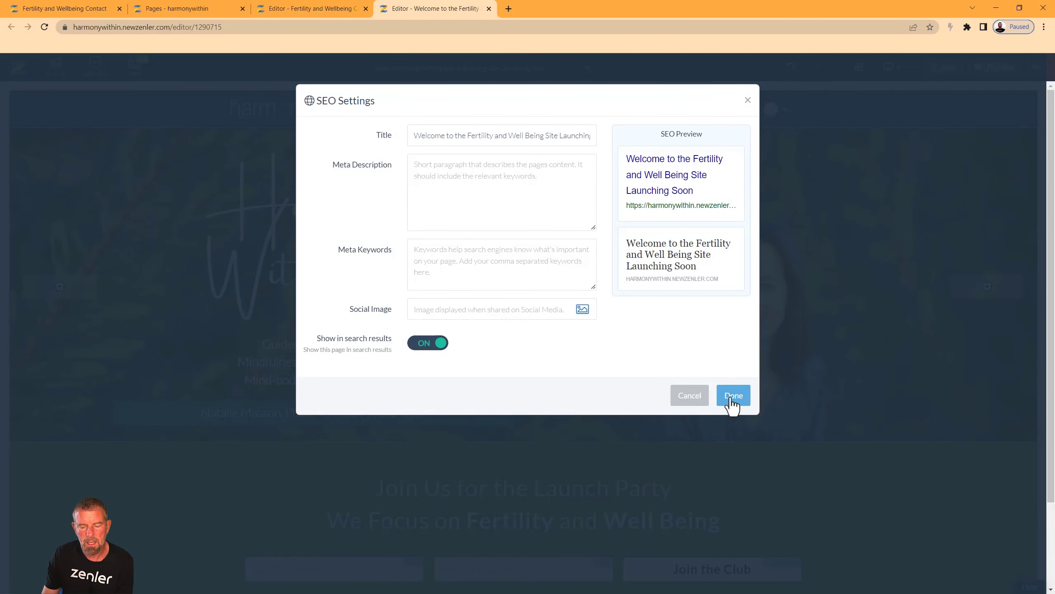
left_click(748, 103)
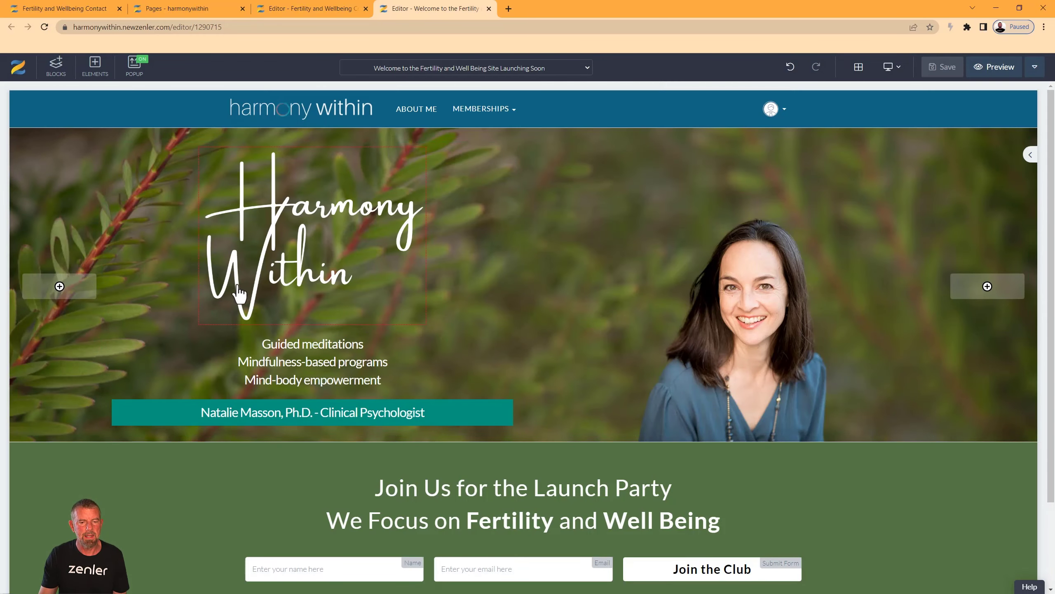
Delete the dynamic site footer and site header blocks from the page.
scroll(236, 299, "down", 3)
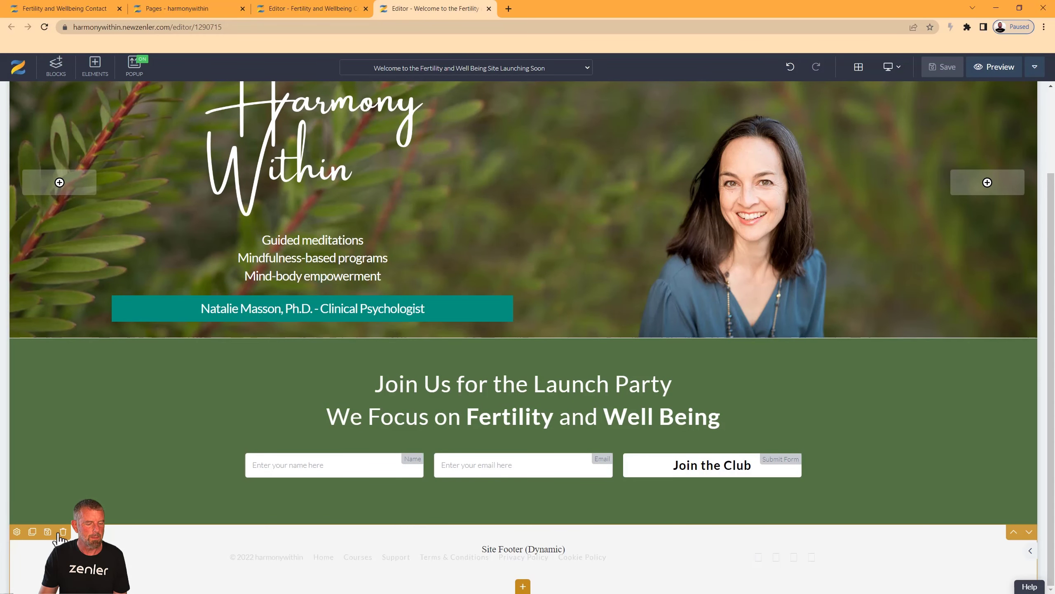
left_click(62, 532)
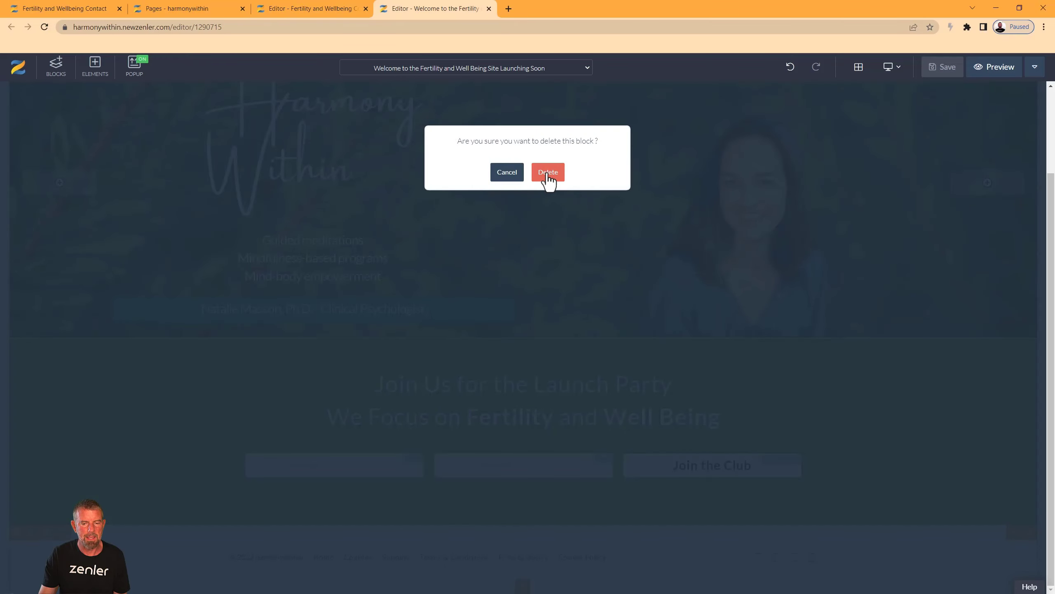
left_click(548, 175)
scroll(483, 198, "up", 1)
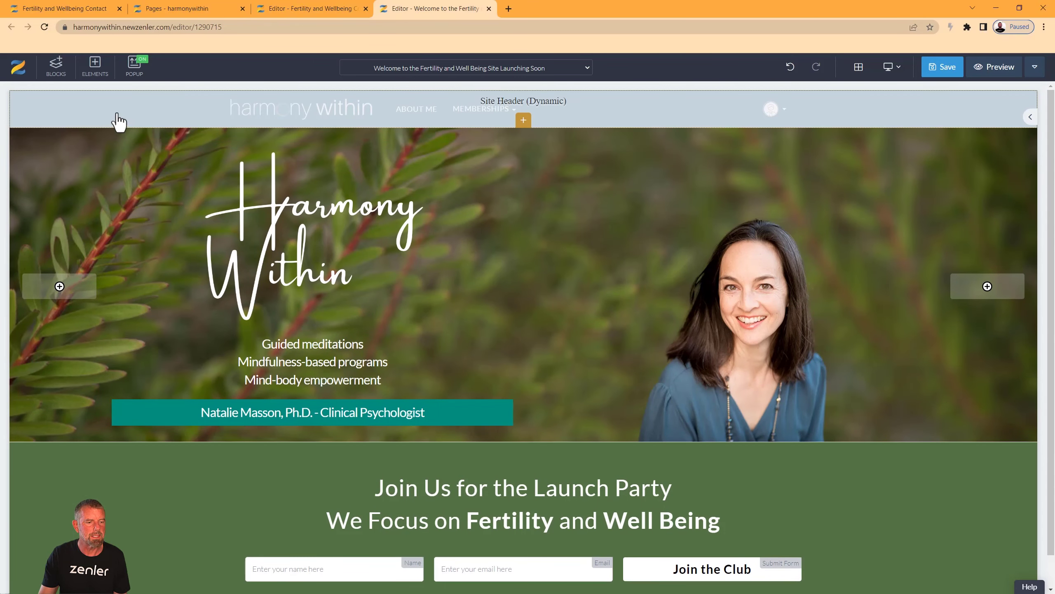
left_click(63, 99)
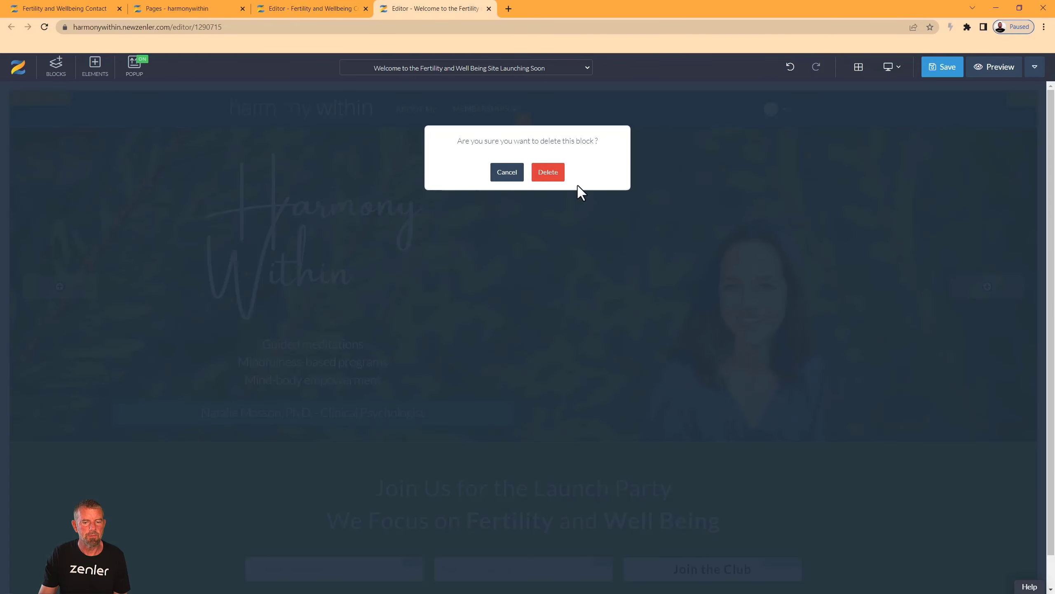
left_click(553, 178)
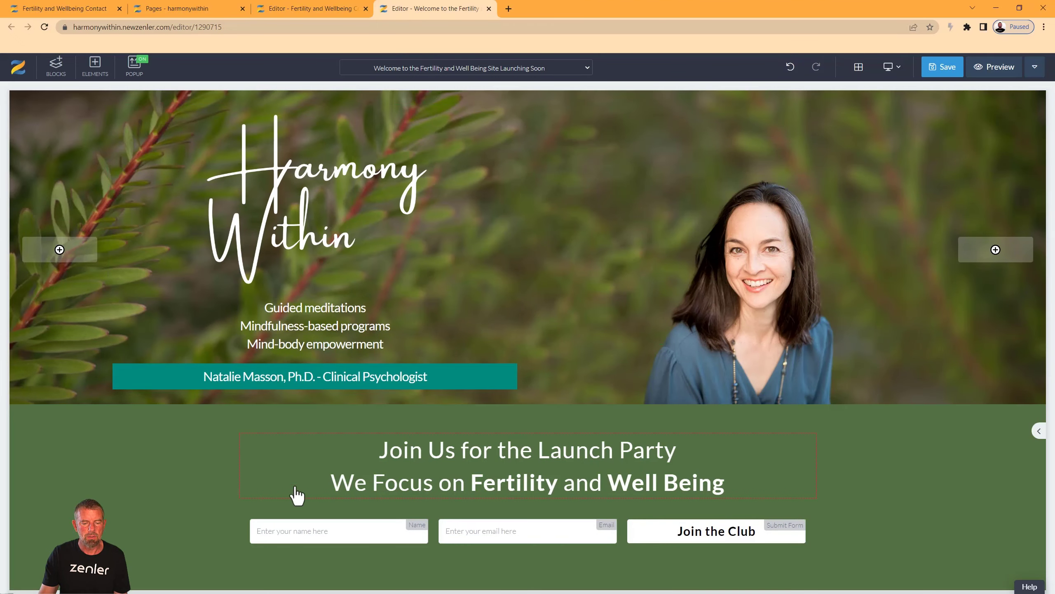
Set the font size of the "Join Us for the Launch Party" heading to 25 px.
left_click(424, 461)
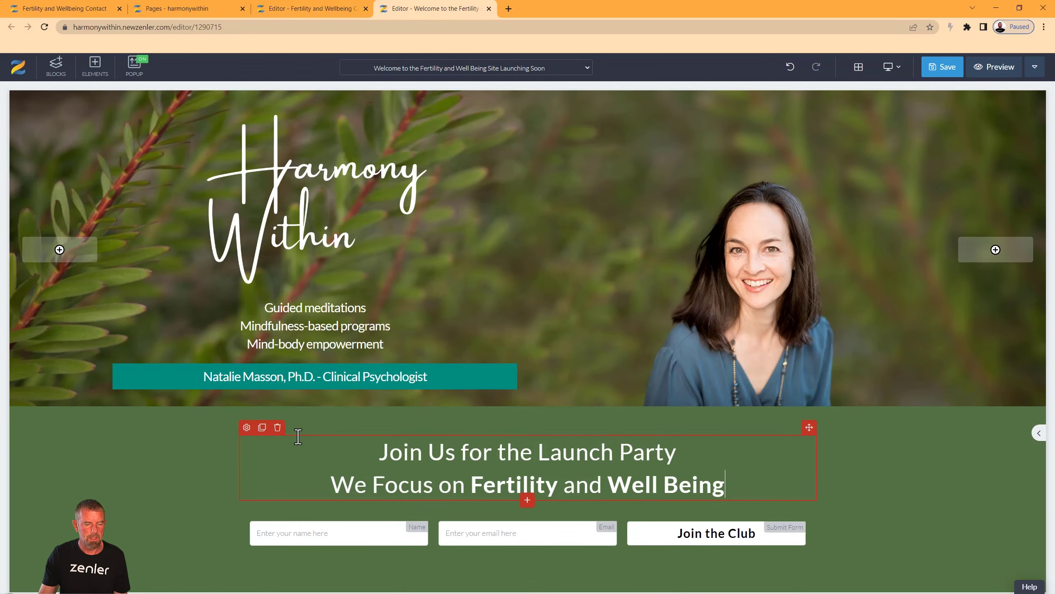
left_click(247, 427)
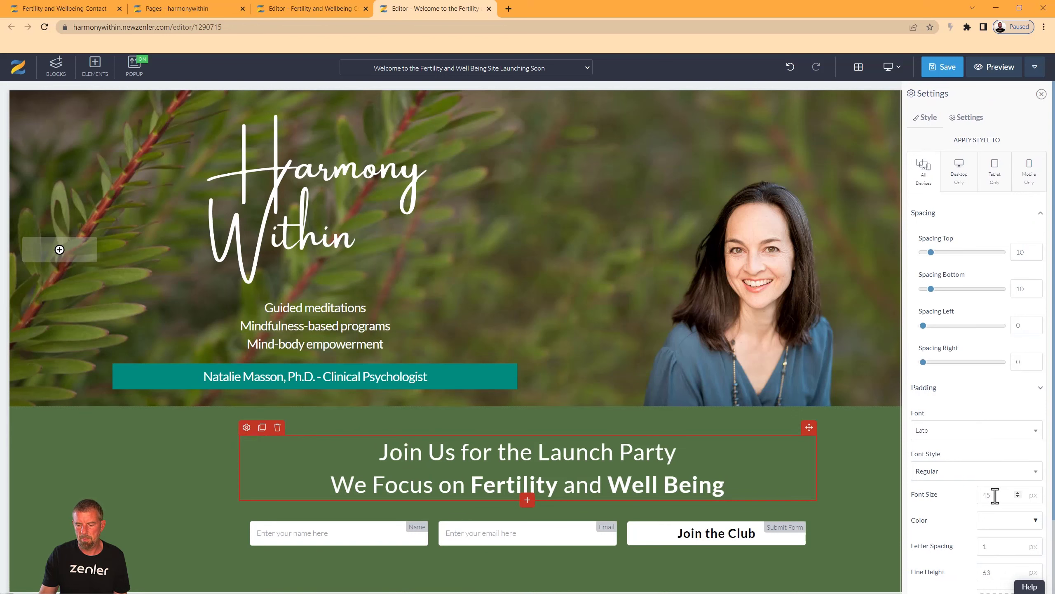
left_click_drag(993, 494, 978, 501)
type("25")
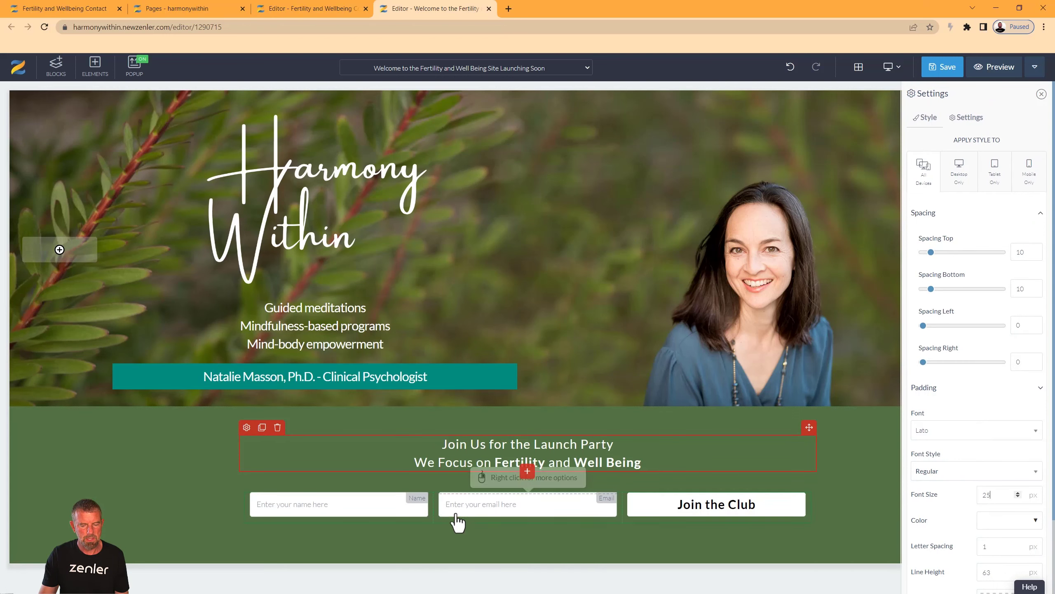
Set the font style of the "Join Us for the Launch Party" heading to Bold.
left_click(968, 474)
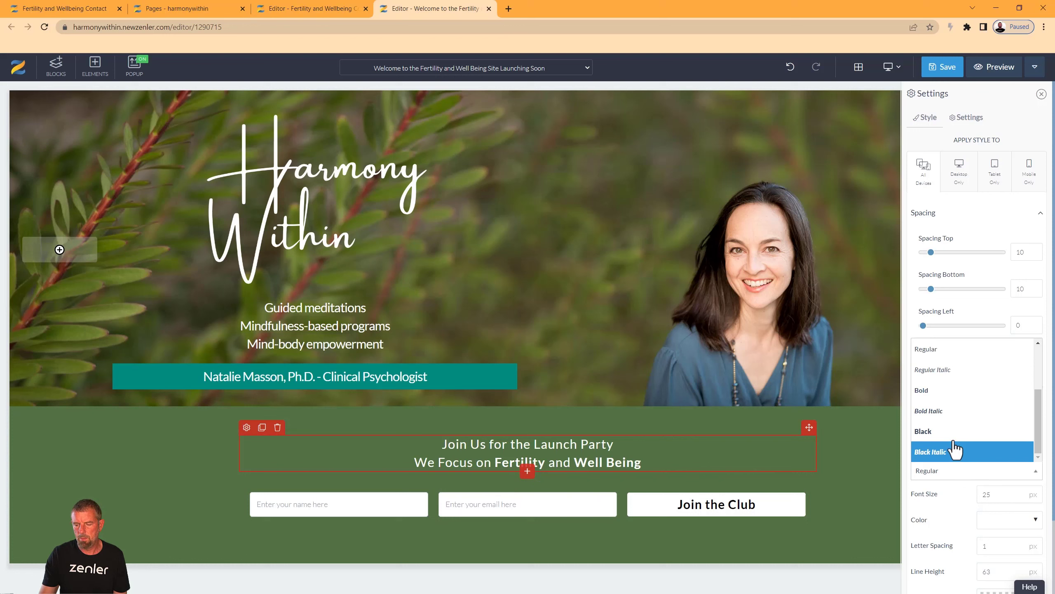
left_click(935, 393)
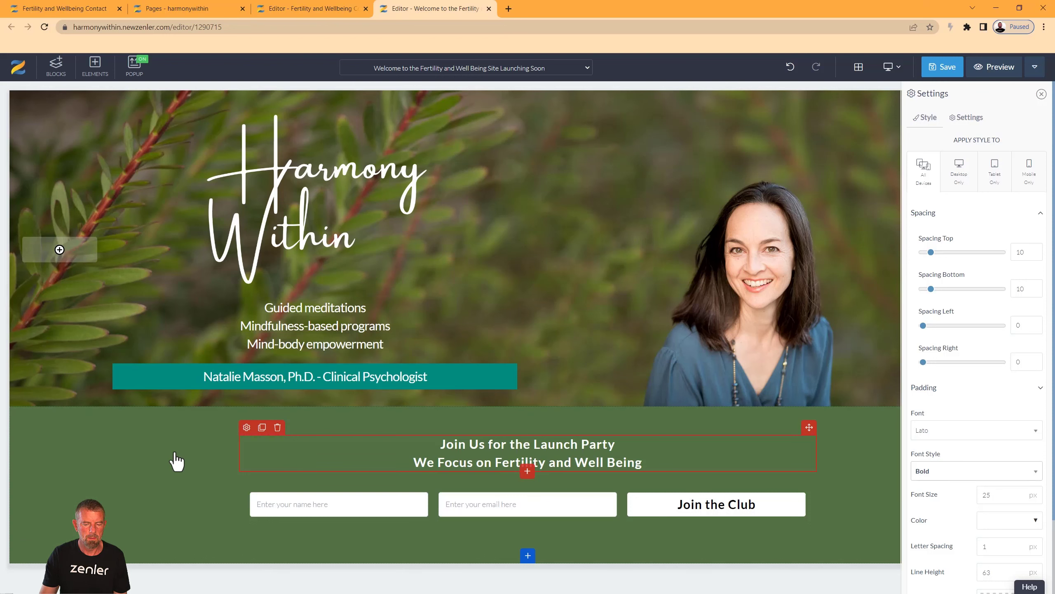
Change the background overlay color of the launch party sign-up block to the slate blue #1c475d.
left_click(164, 462)
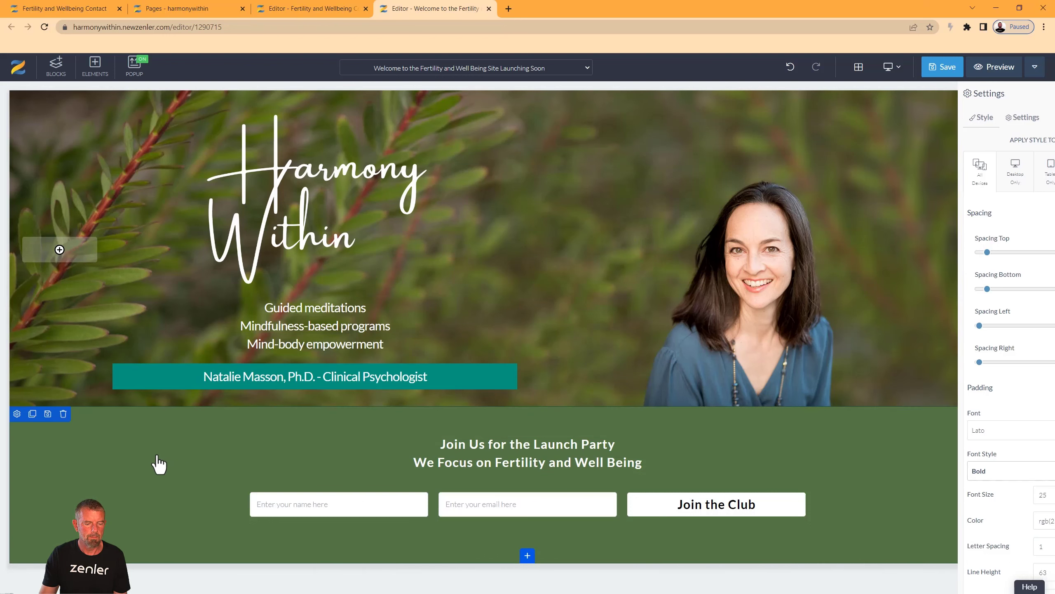
left_click(17, 414)
left_click(1025, 337)
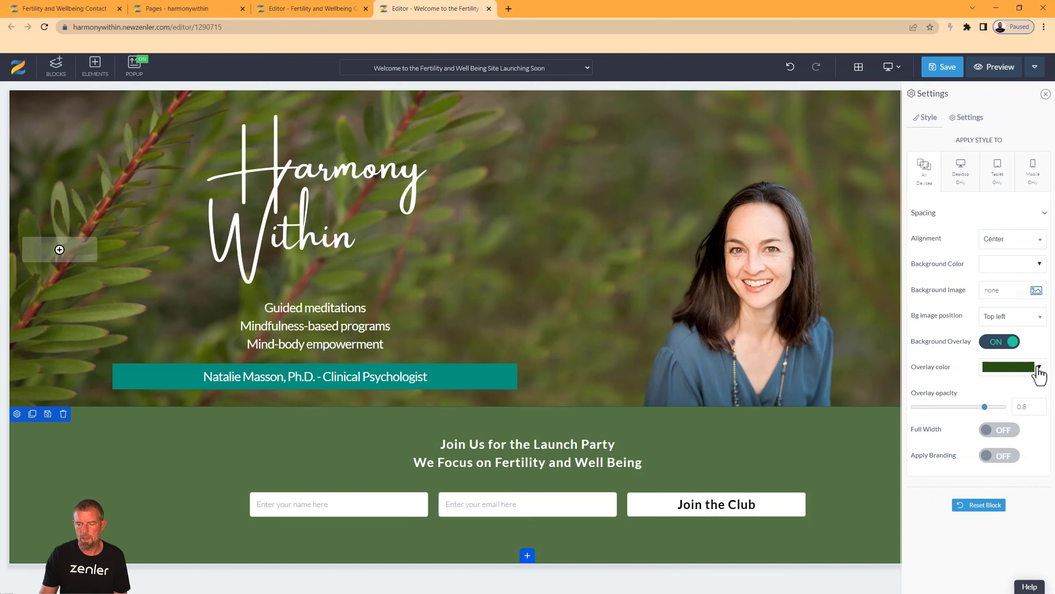
left_click(1032, 367)
left_click_drag(1013, 431, 1019, 438)
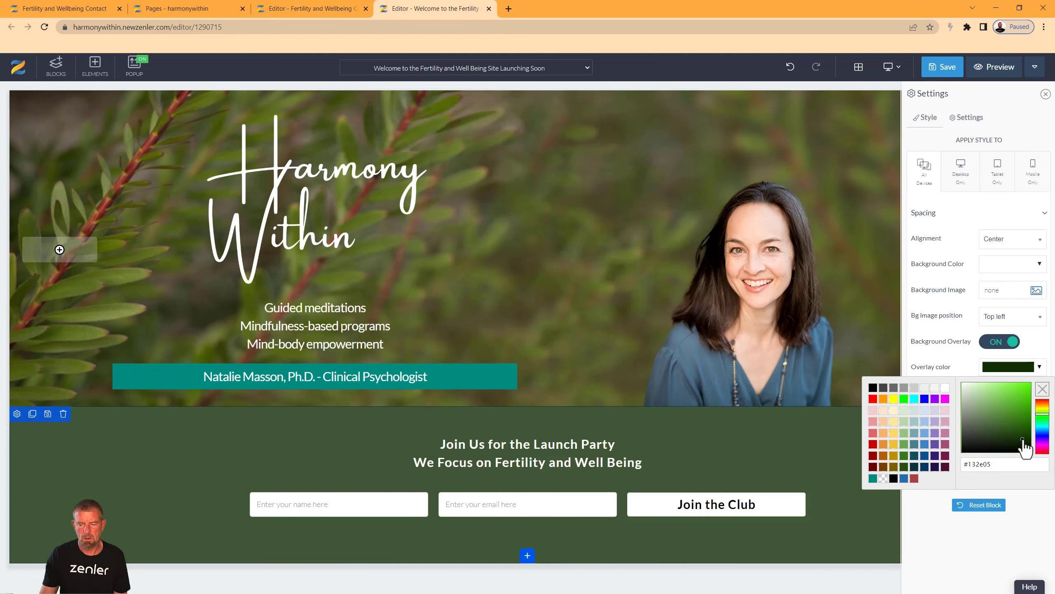
left_click(904, 478)
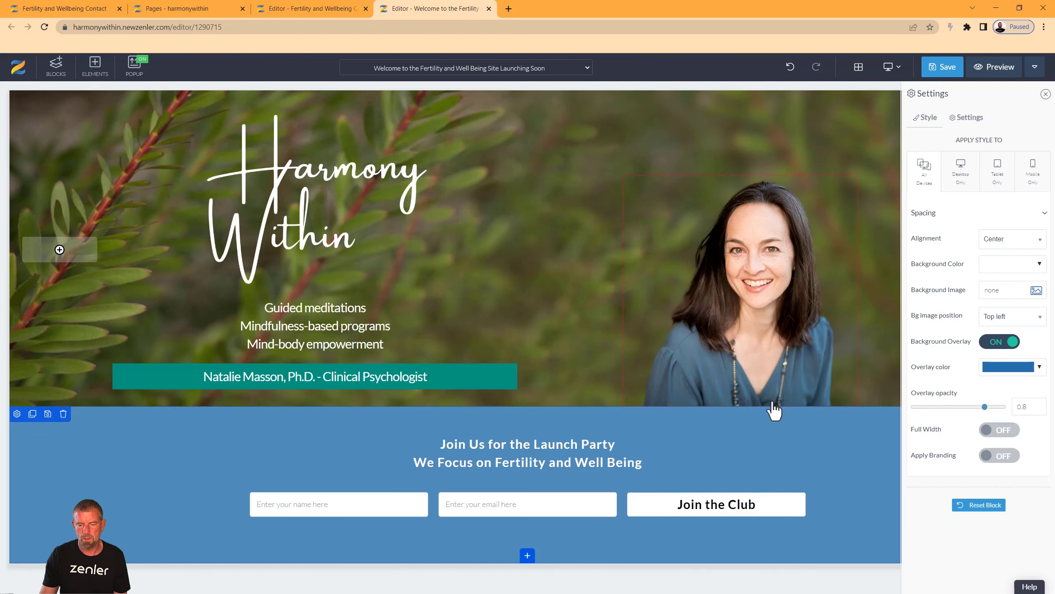
left_click(1036, 367)
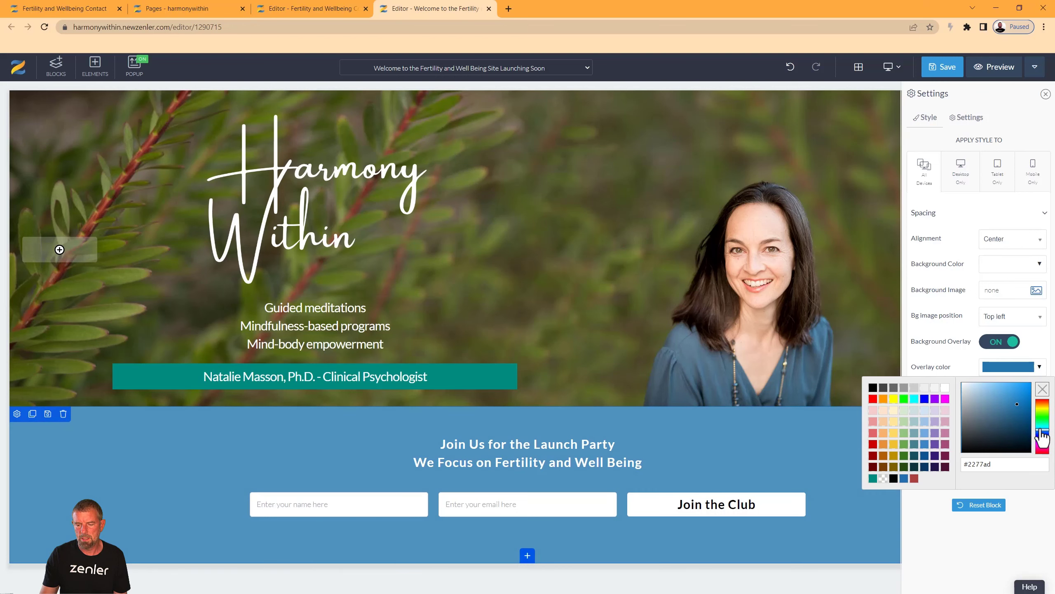
left_click_drag(1041, 430, 1020, 418)
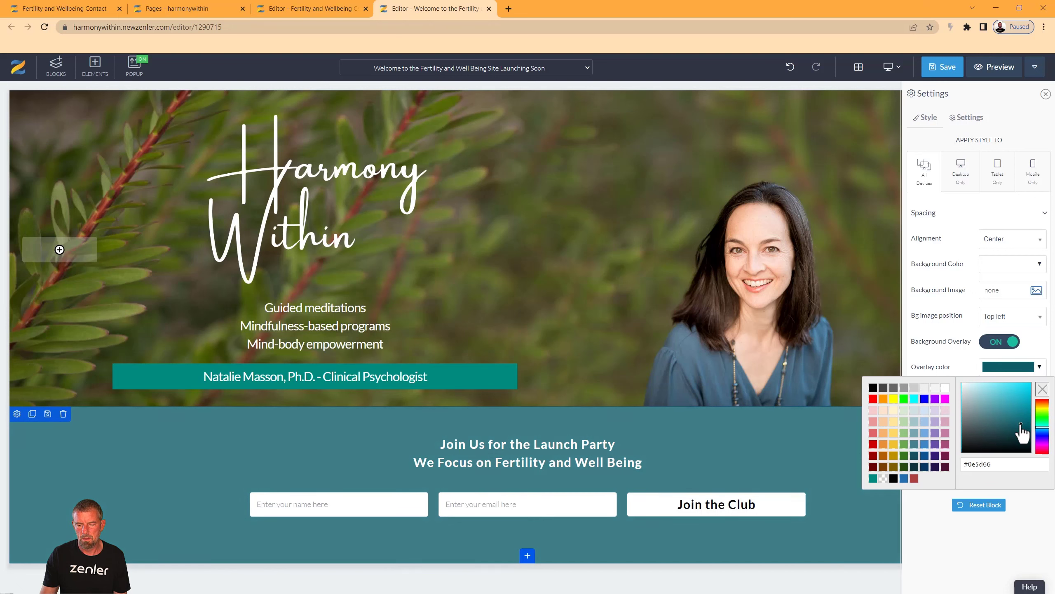
left_click_drag(1010, 425, 1042, 429)
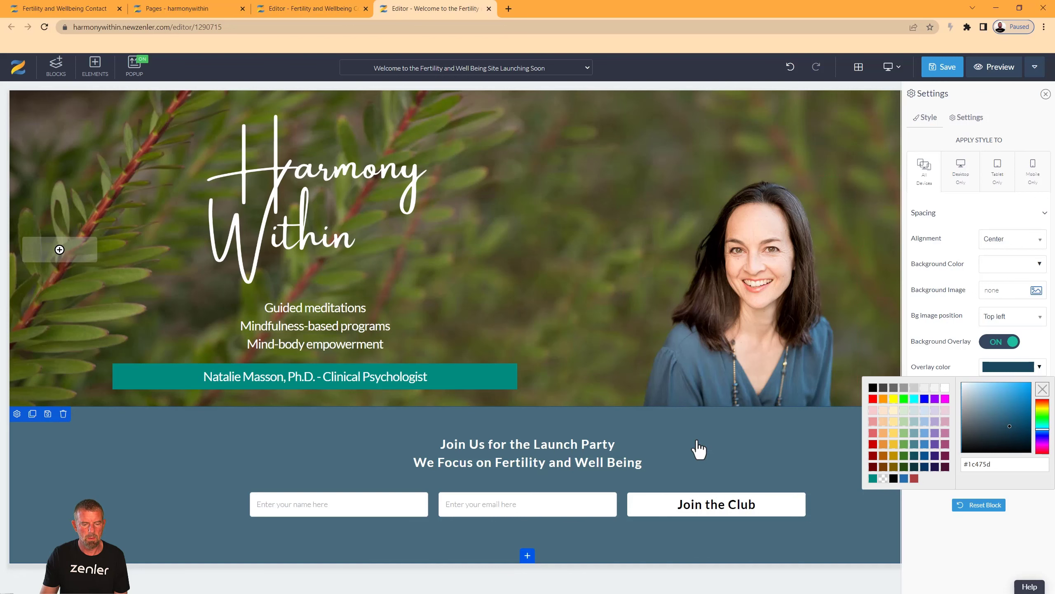
Slightly reduce the sign-up block's top and bottom padding.
left_click_drag(364, 417, 365, 409)
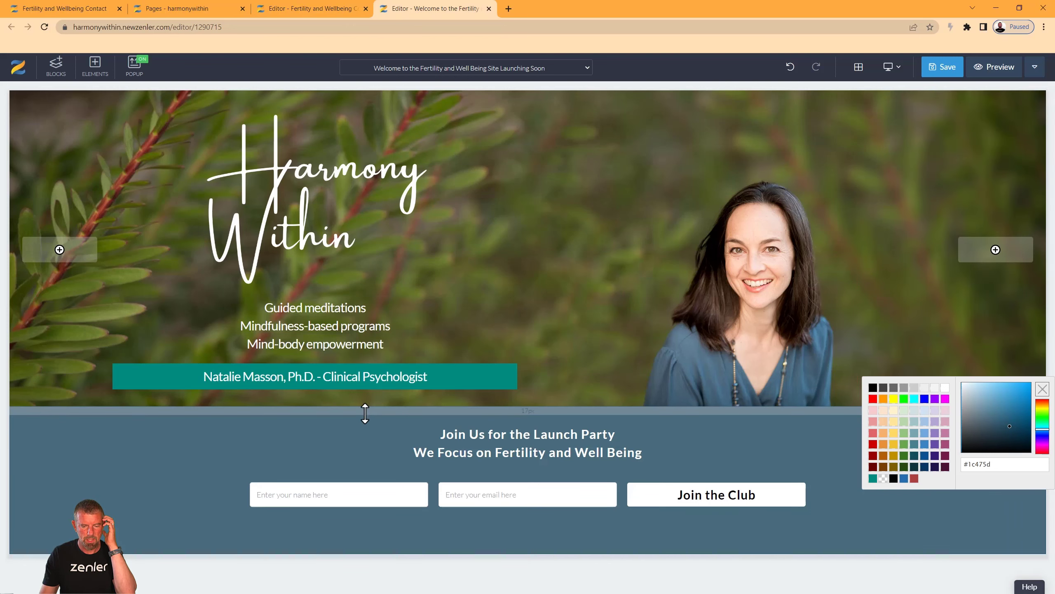
left_click_drag(337, 544, 337, 536)
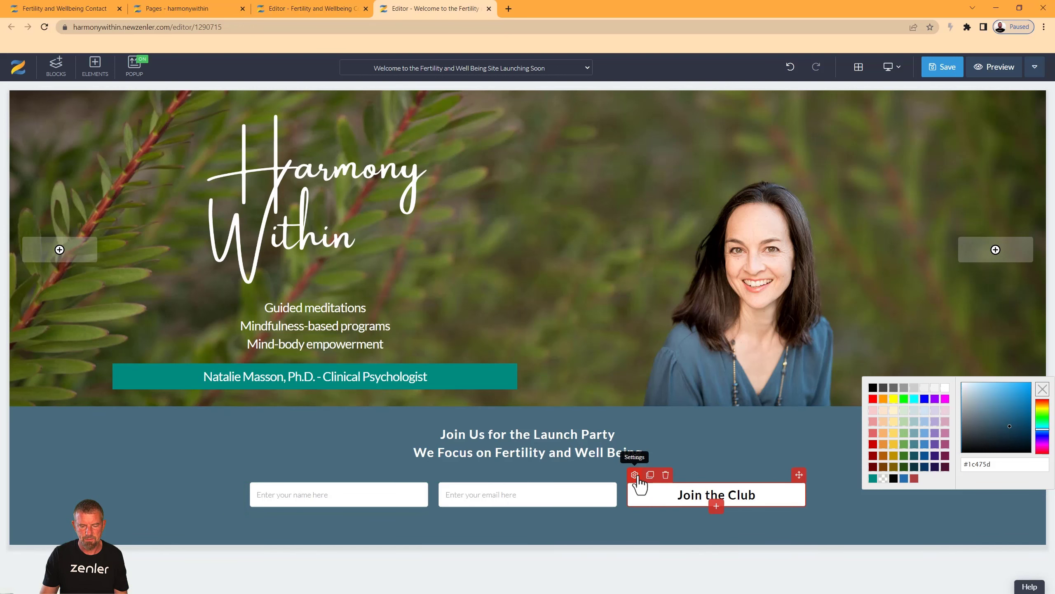
Set the font size of the "Join the Club" button to 20 px.
left_click(635, 475)
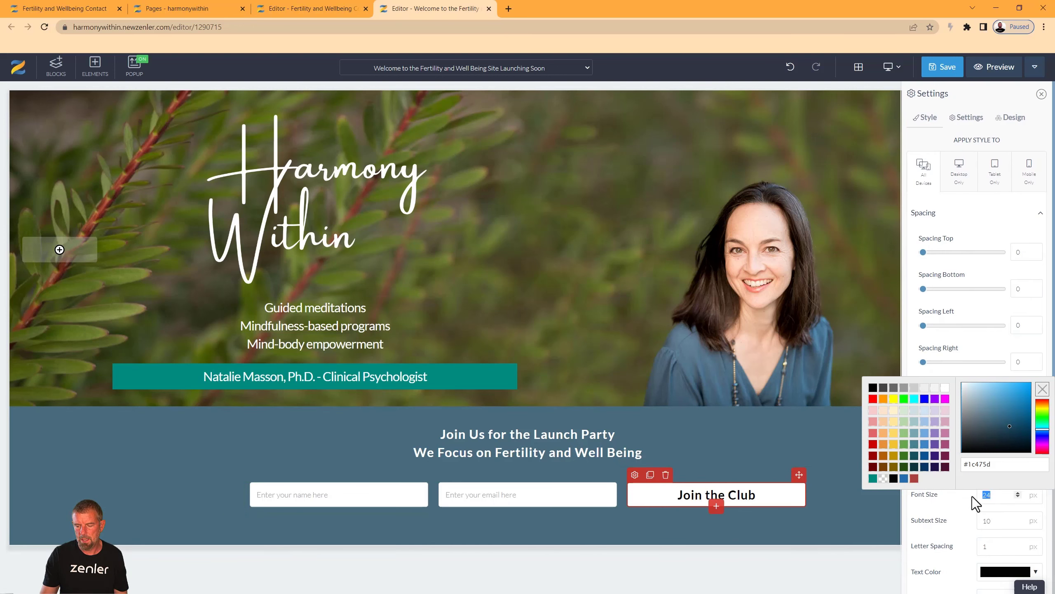
left_click_drag(972, 497, 971, 497)
type("20")
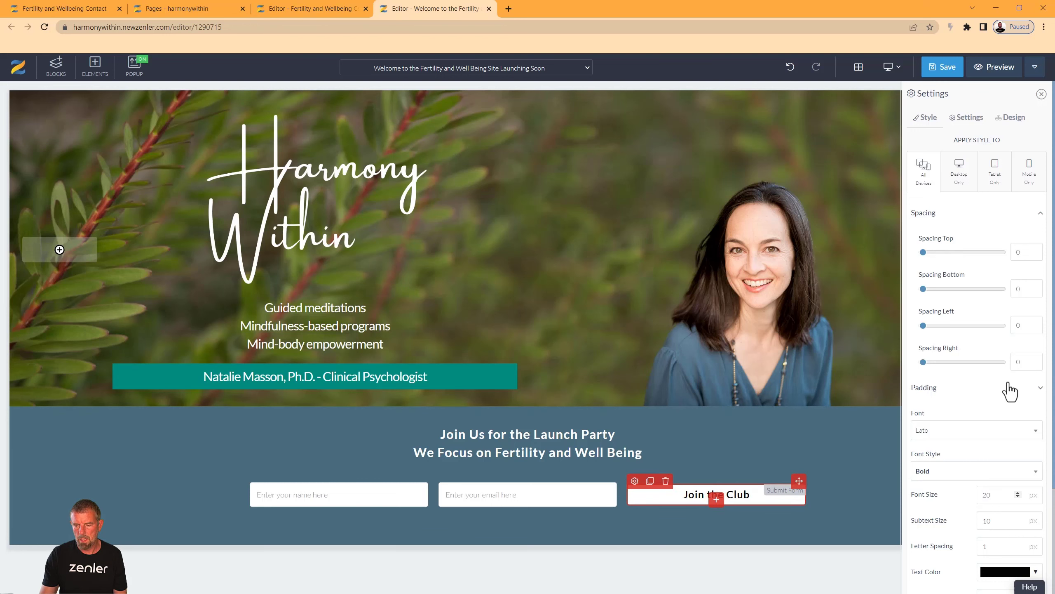
Set the "Join the Club" button's top and bottom padding to 10 each.
left_click(1040, 389)
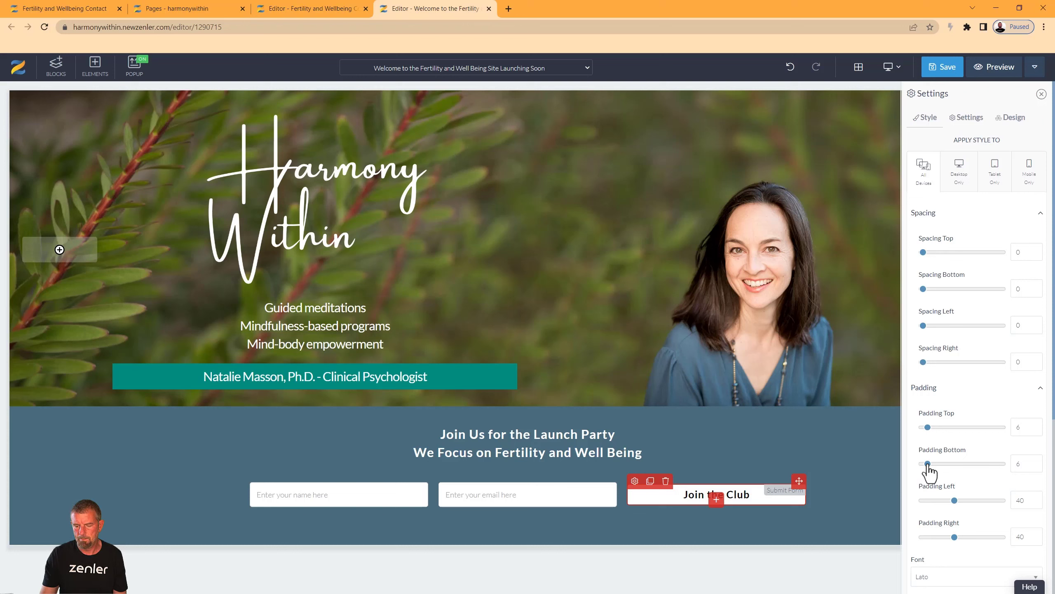
left_click_drag(928, 463, 931, 463)
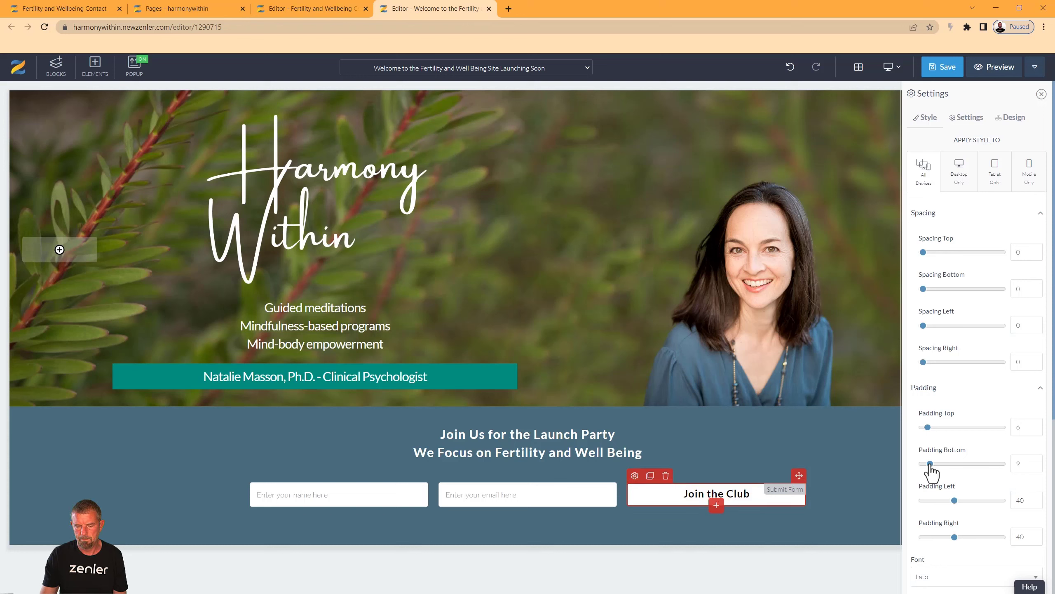
left_click_drag(928, 427, 932, 427)
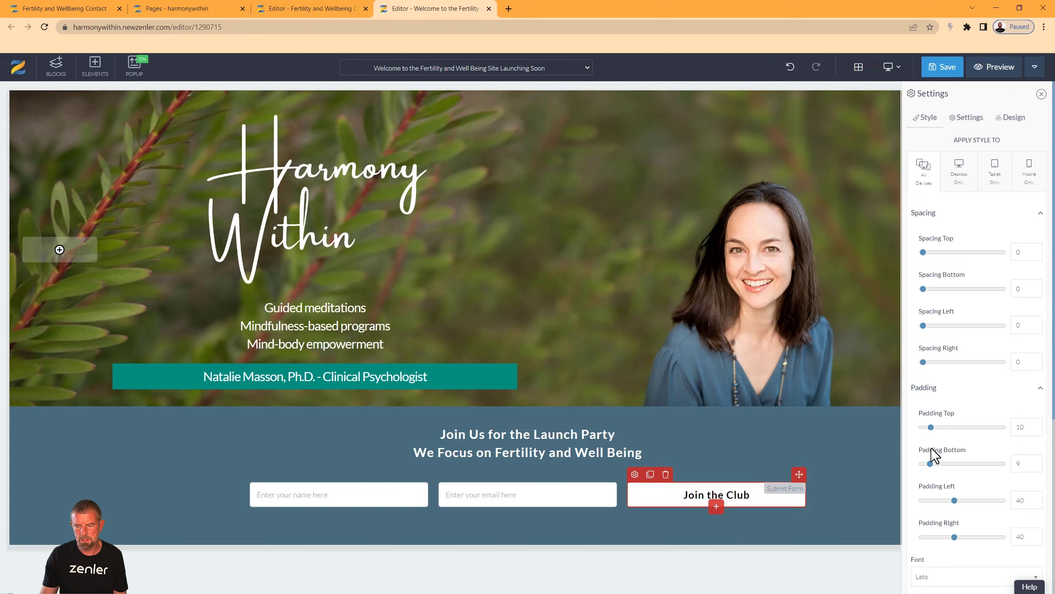
left_click_drag(930, 463, 933, 463)
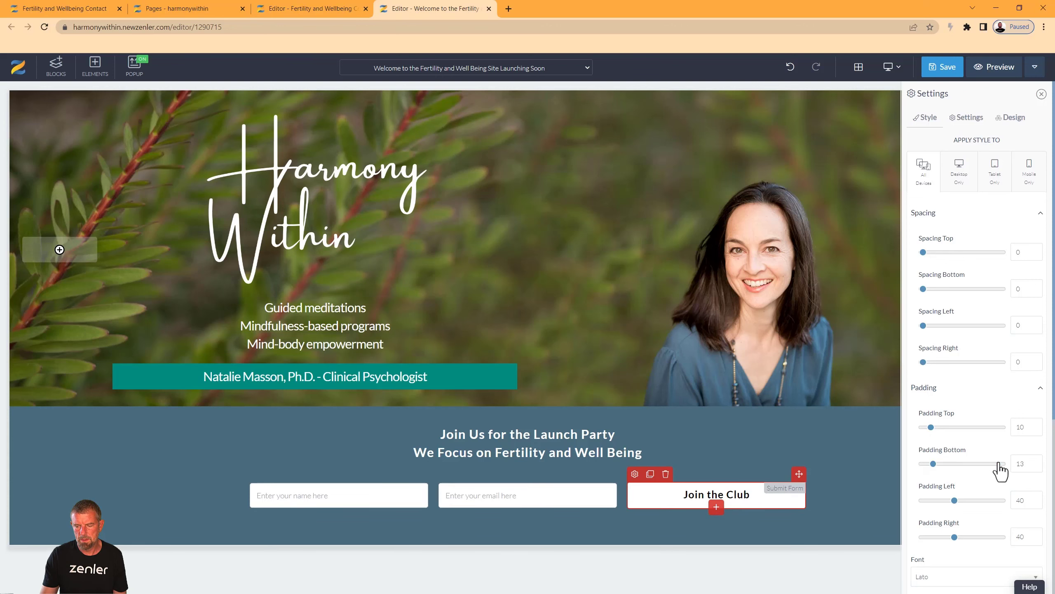
left_click_drag(1024, 464, 1010, 465)
type("10")
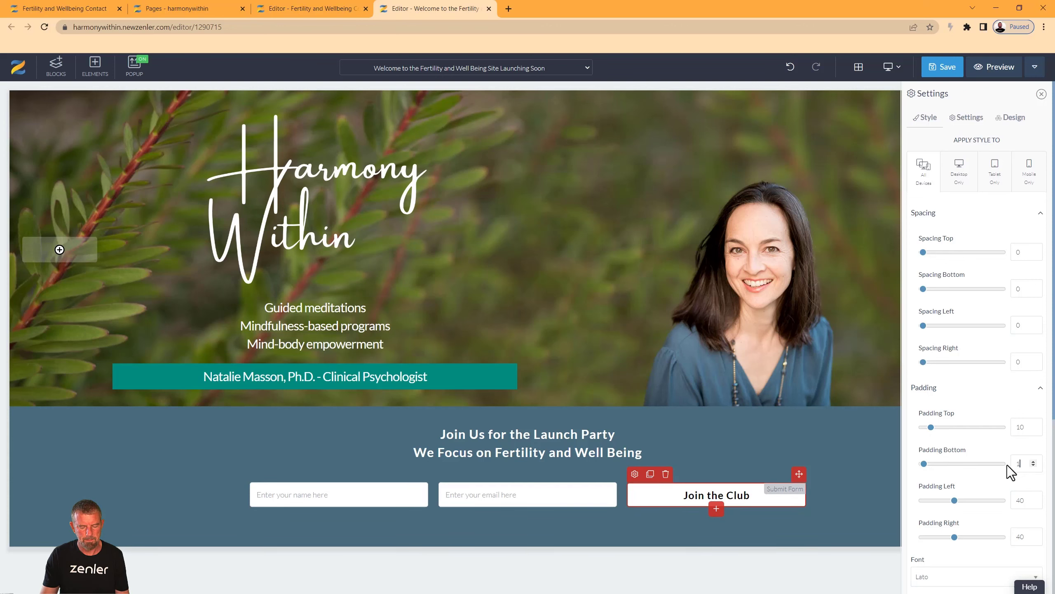
Save the Launching Soon page and check its preview against the old Fertility and Wellbeing Contact page.
left_click(943, 70)
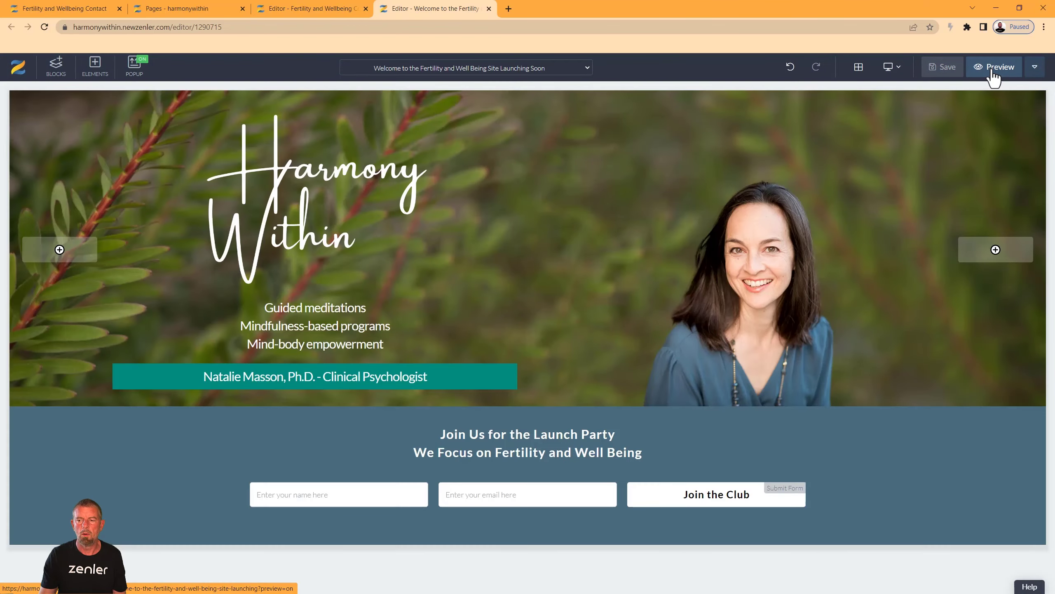
left_click(993, 69)
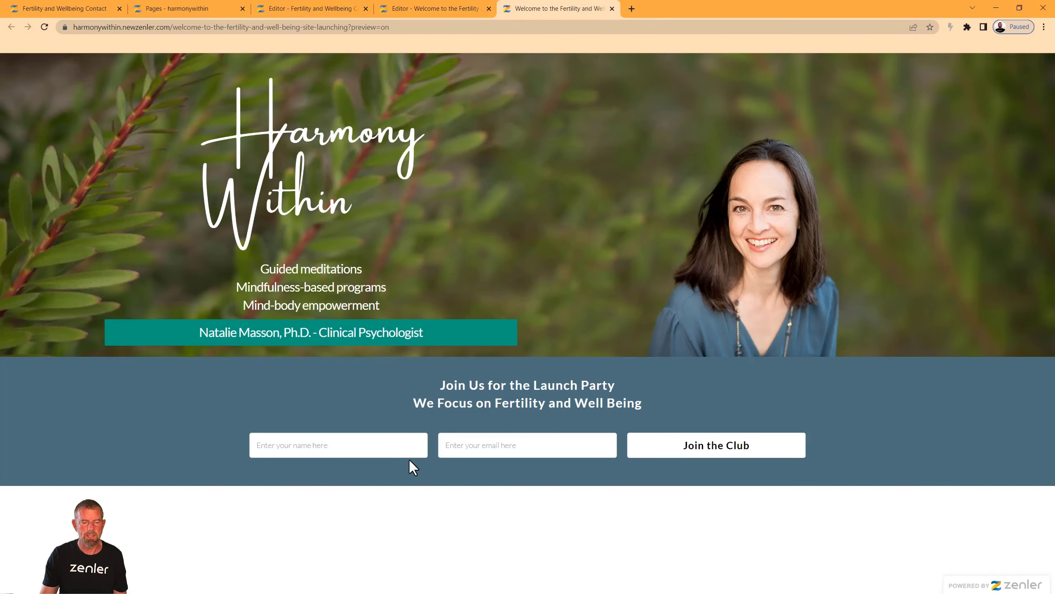
left_click(195, 10)
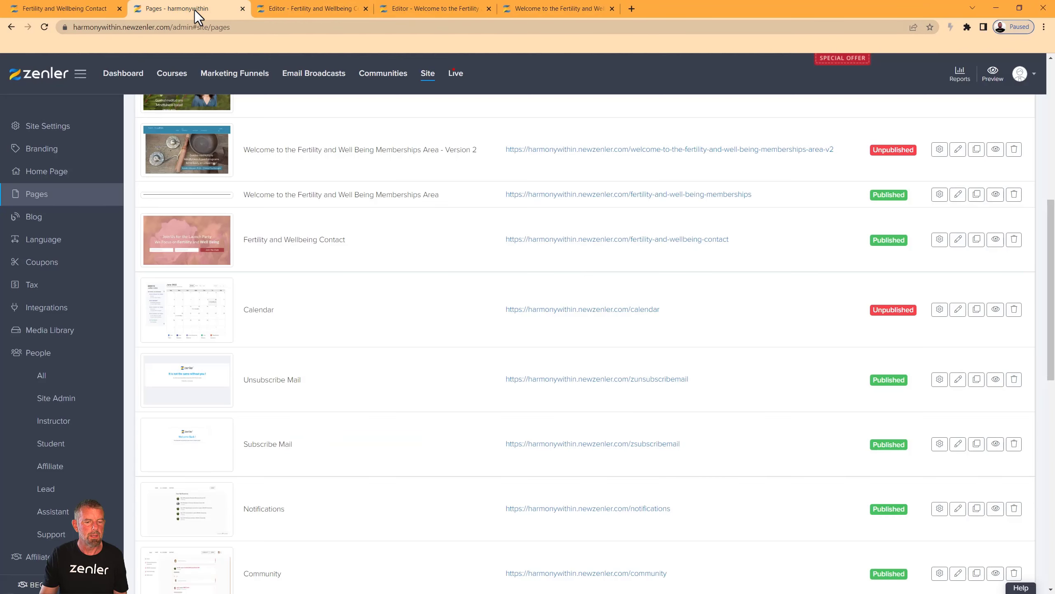
left_click(304, 8)
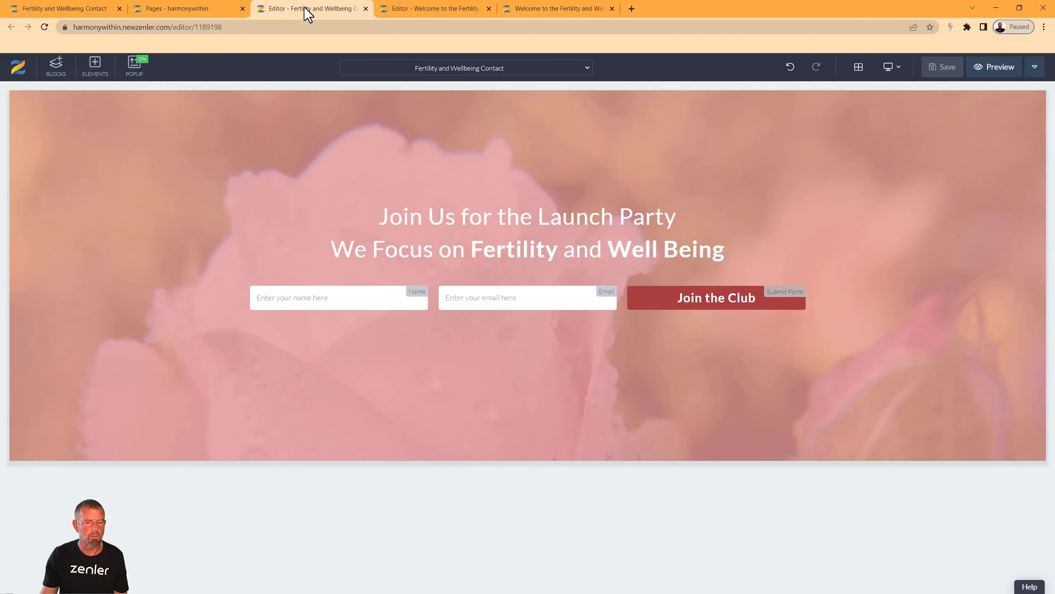
left_click(578, 14)
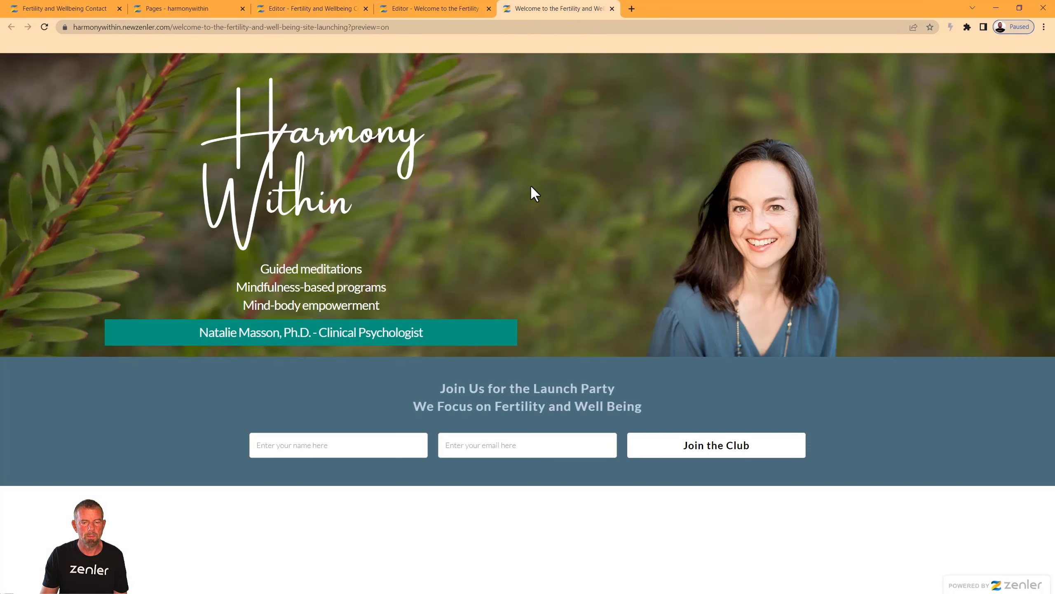
Close the preview and both page editors, then find the Launching Soon entry in the site's page list.
left_click(612, 9)
left_click(488, 8)
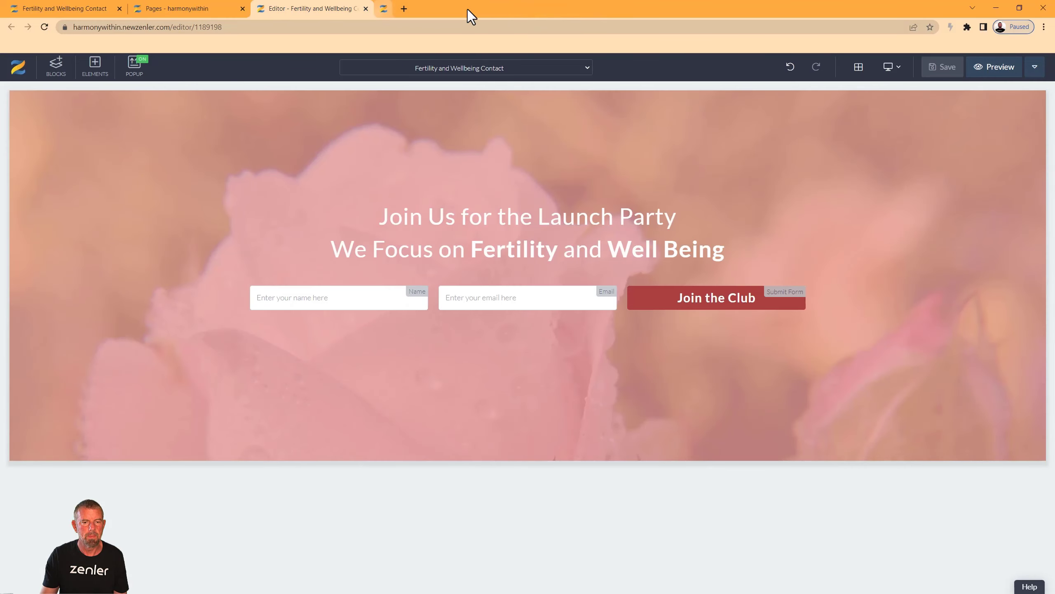
left_click(365, 9)
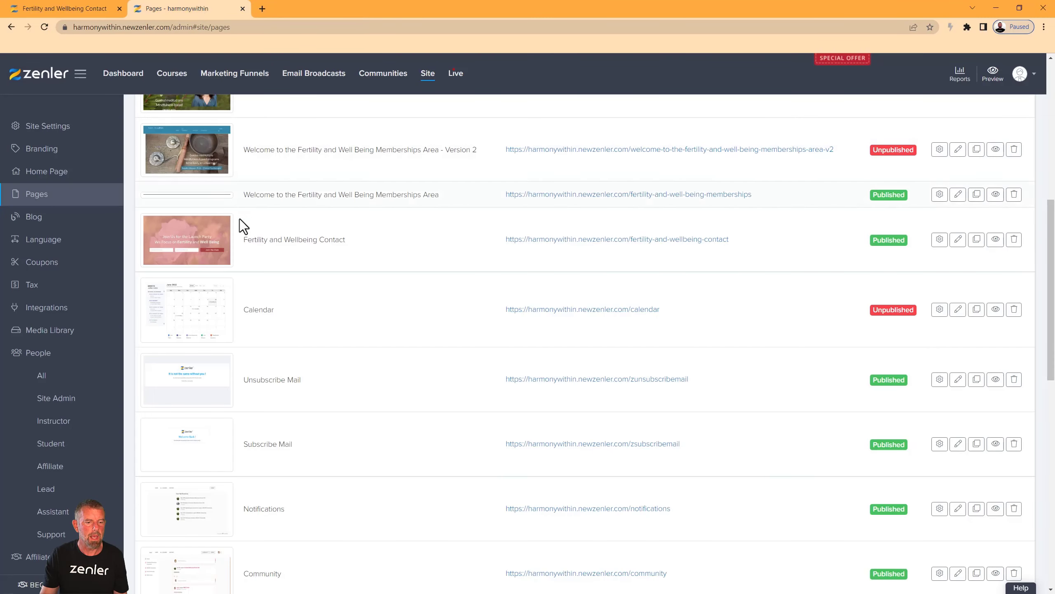
left_click_drag(262, 240, 435, 250)
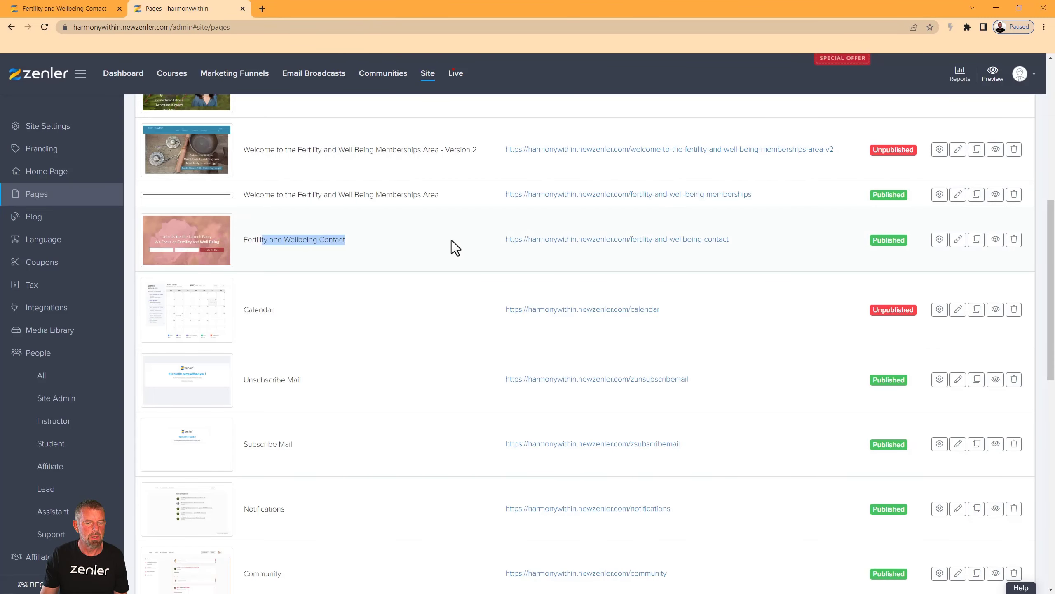
scroll(452, 239, "up", 6)
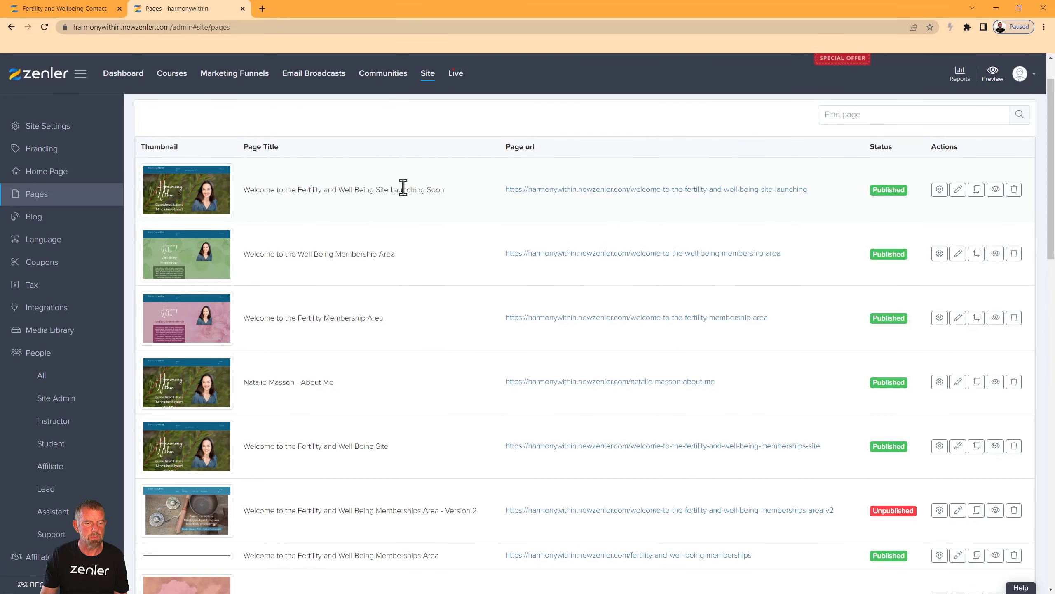
Set "Welcome to the Fertility and Well Being Site Launching Soon" as home page for logged-out and logged-in users and save the changes.
left_click(60, 171)
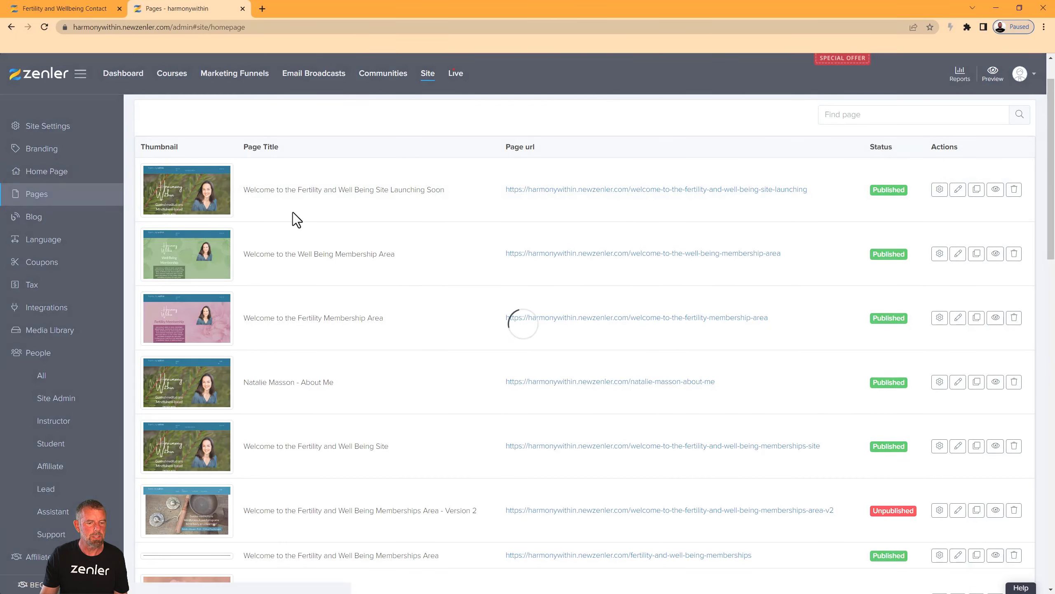
left_click(437, 196)
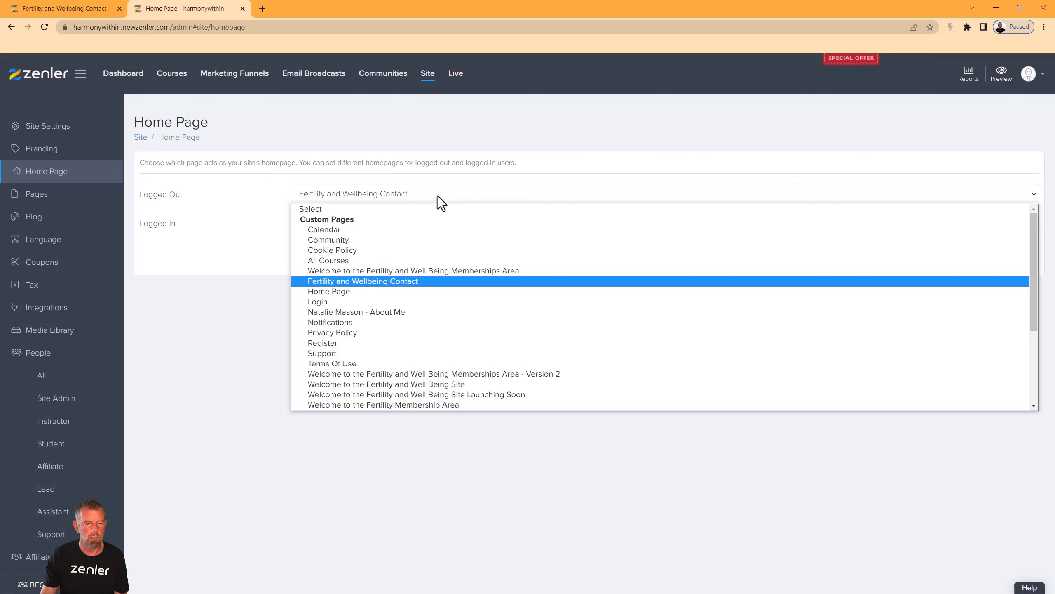
left_click(423, 394)
left_click(415, 225)
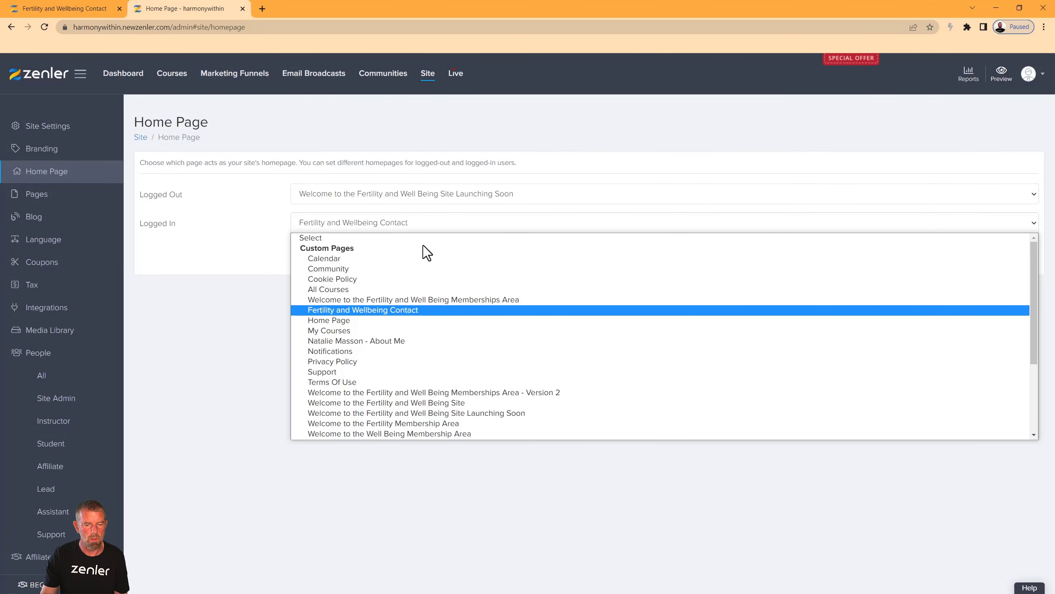
left_click(443, 413)
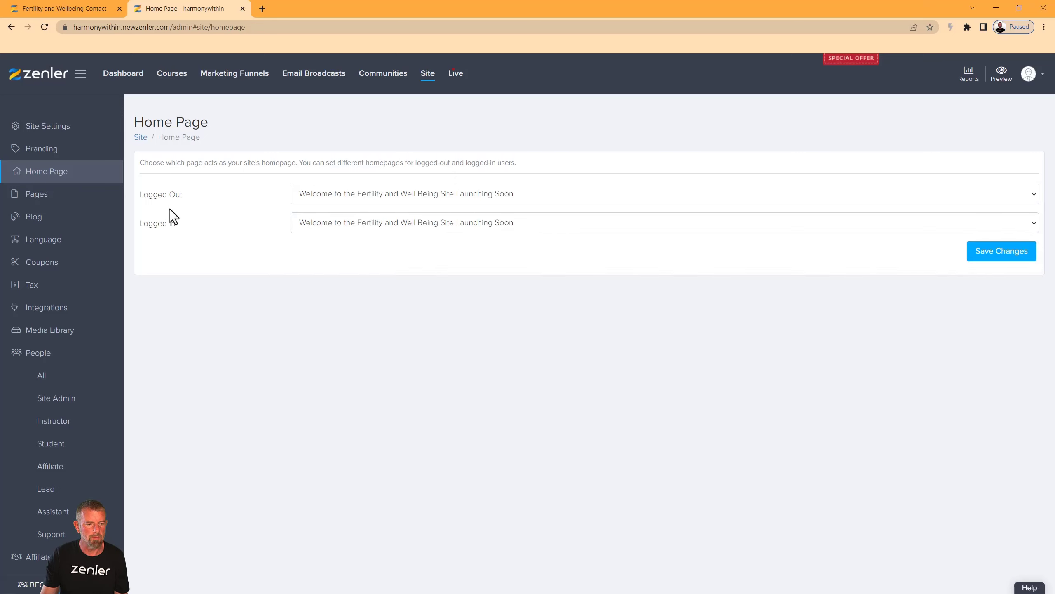
left_click(997, 257)
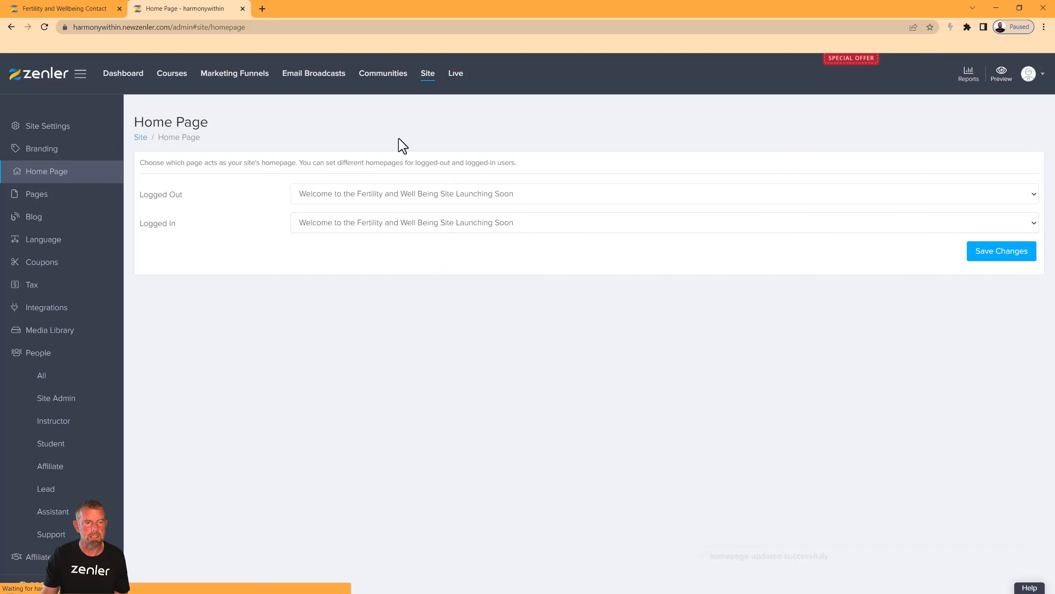
Reload the live site to check its home page, and return to the home page settings.
left_click(108, 10)
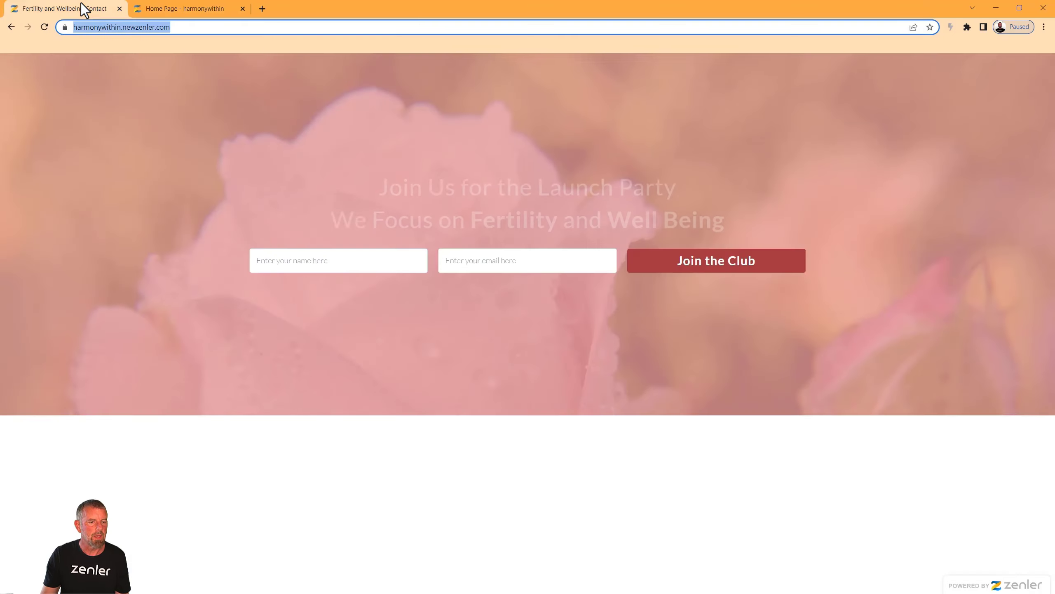
left_click(44, 26)
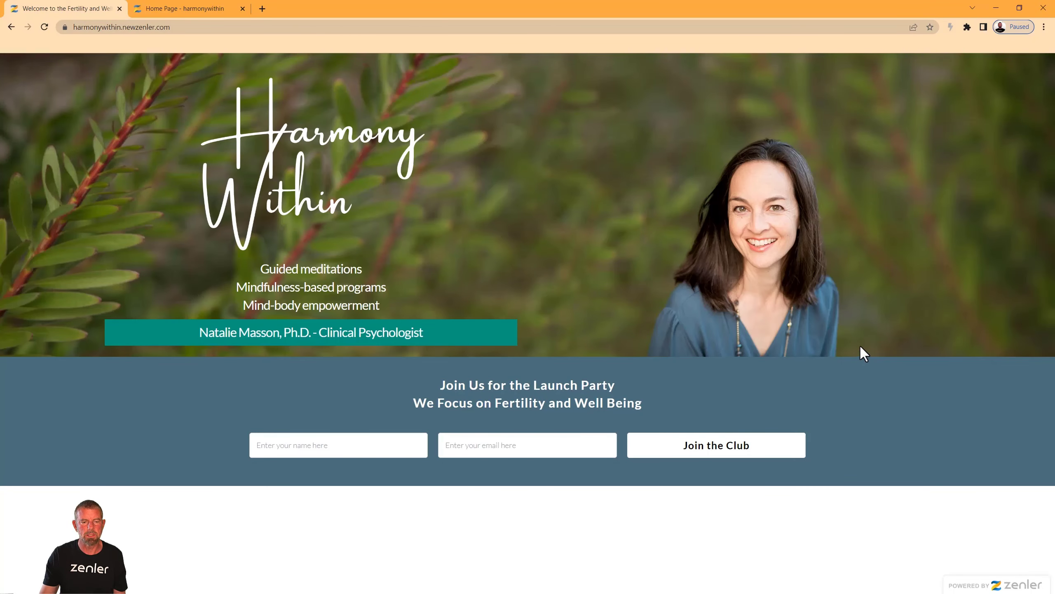
left_click(168, 9)
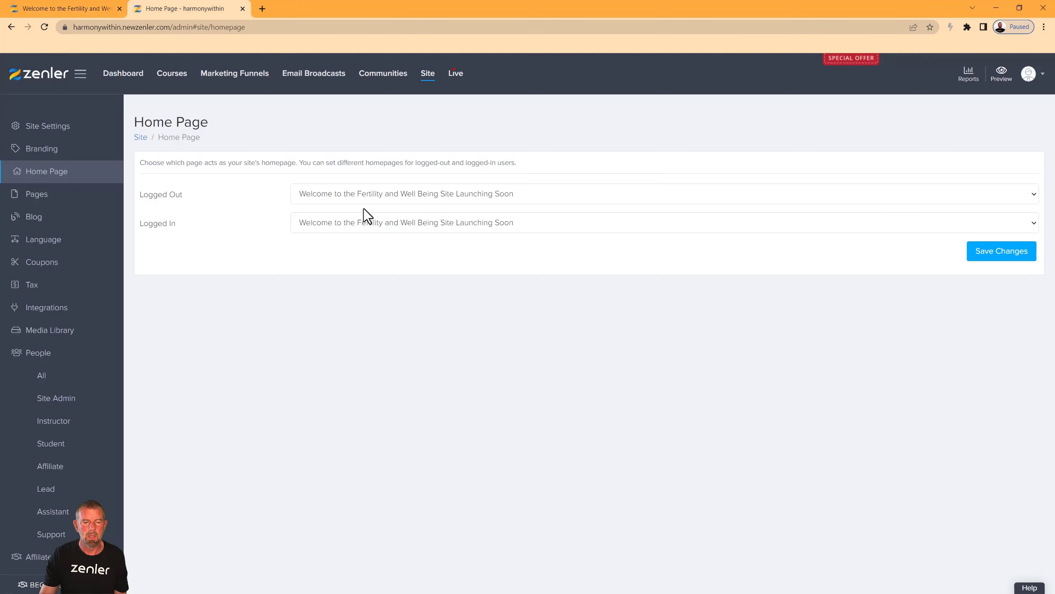
Check the live home page, find the Register page in the site's page list, preview it and return to the list.
left_click(78, 8)
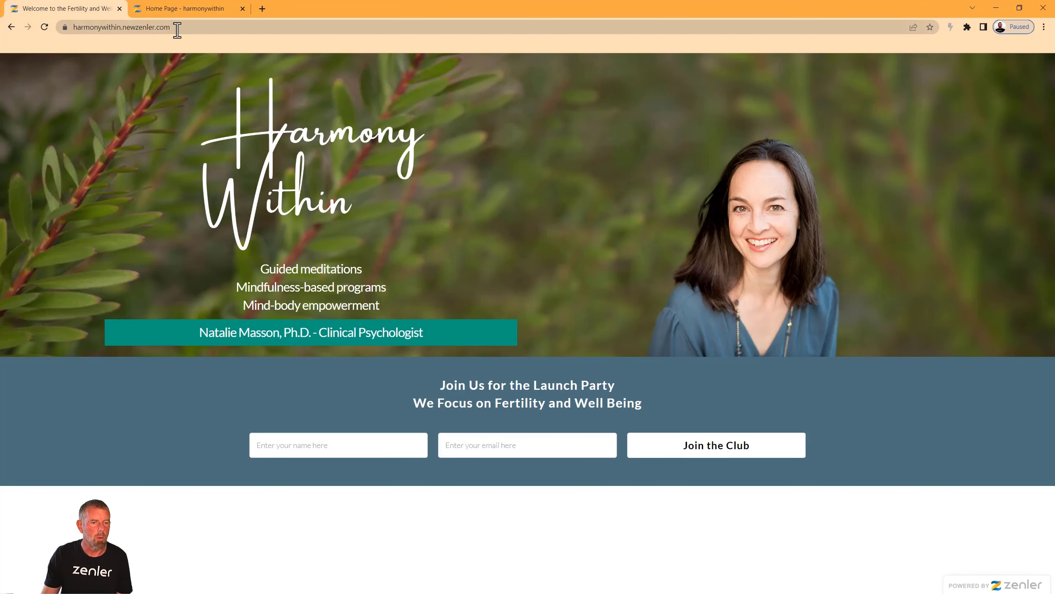
left_click(171, 13)
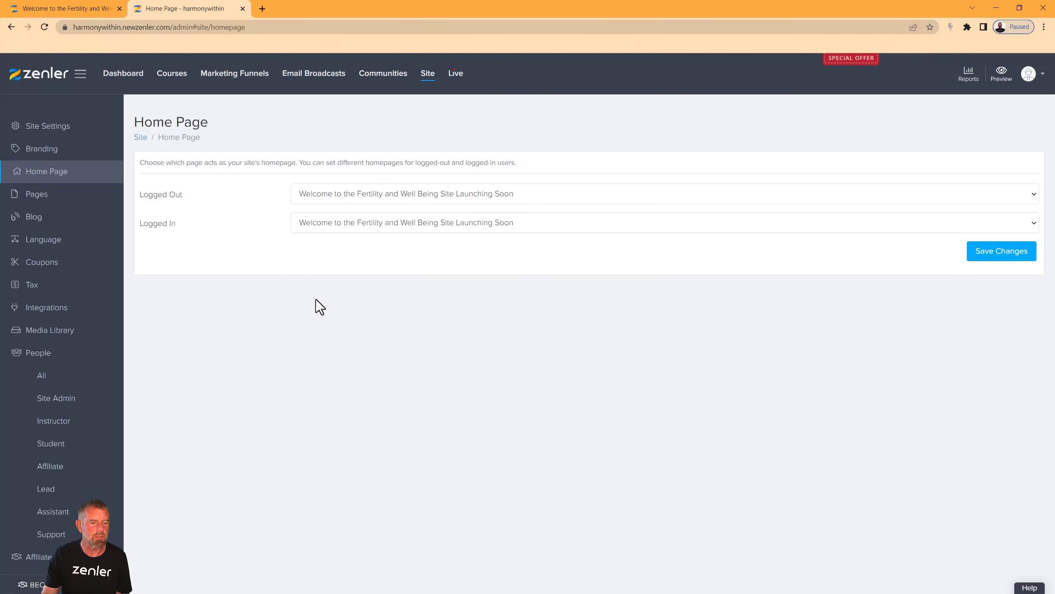
left_click(41, 196)
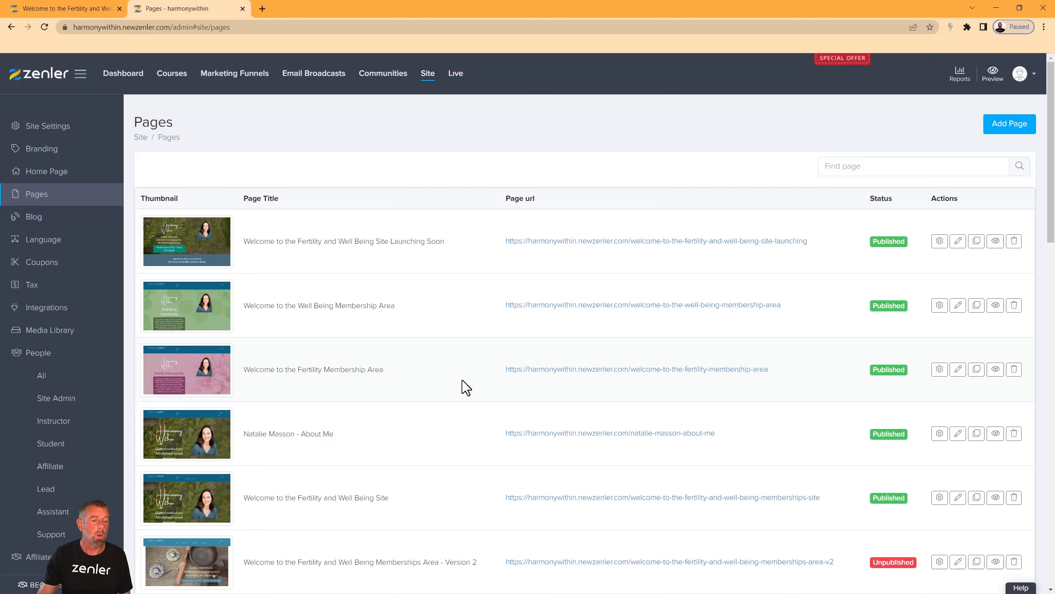
scroll(362, 287, "down", 10)
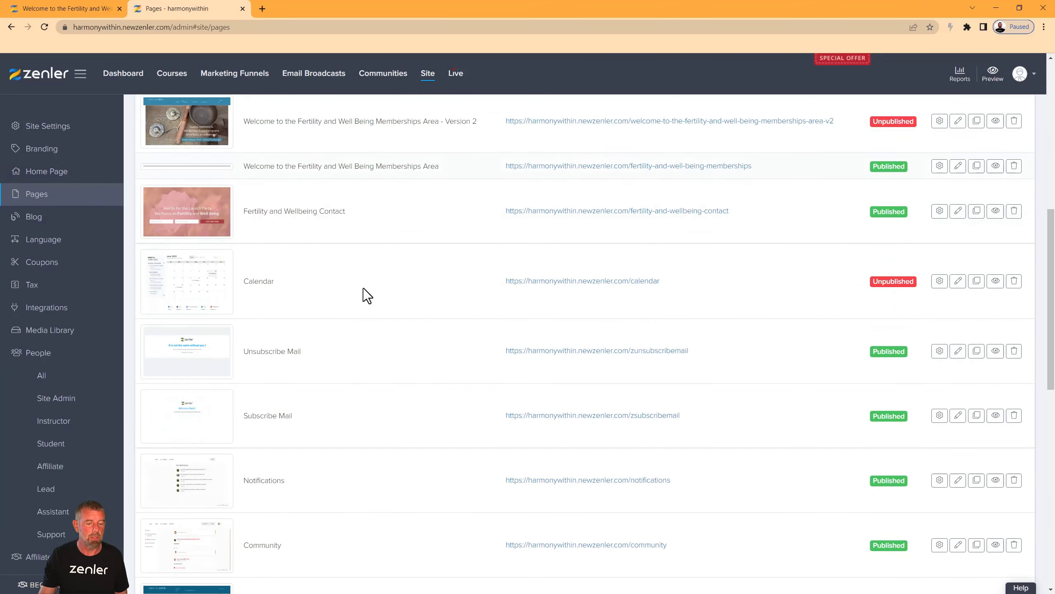
scroll(362, 288, "down", 13)
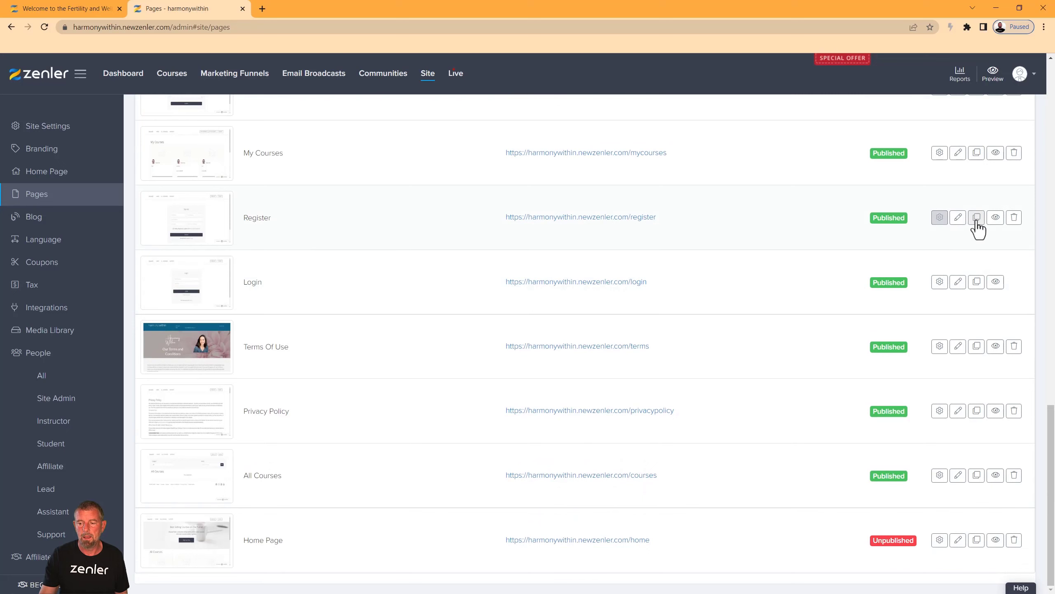
left_click(995, 217)
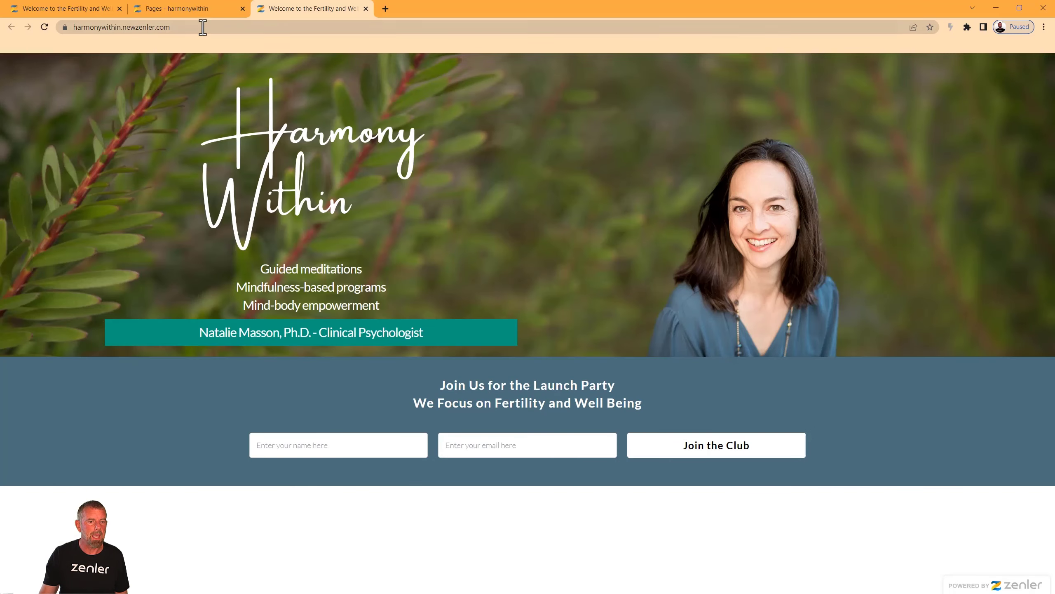
left_click(183, 13)
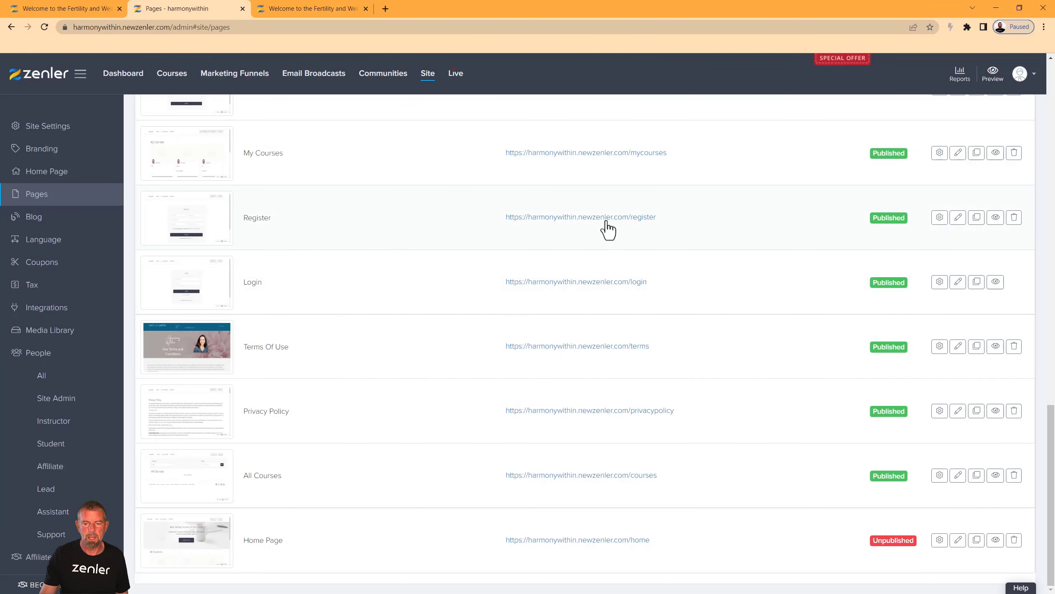
Open the Register page in the page editor and compare it with its live preview.
left_click(957, 220)
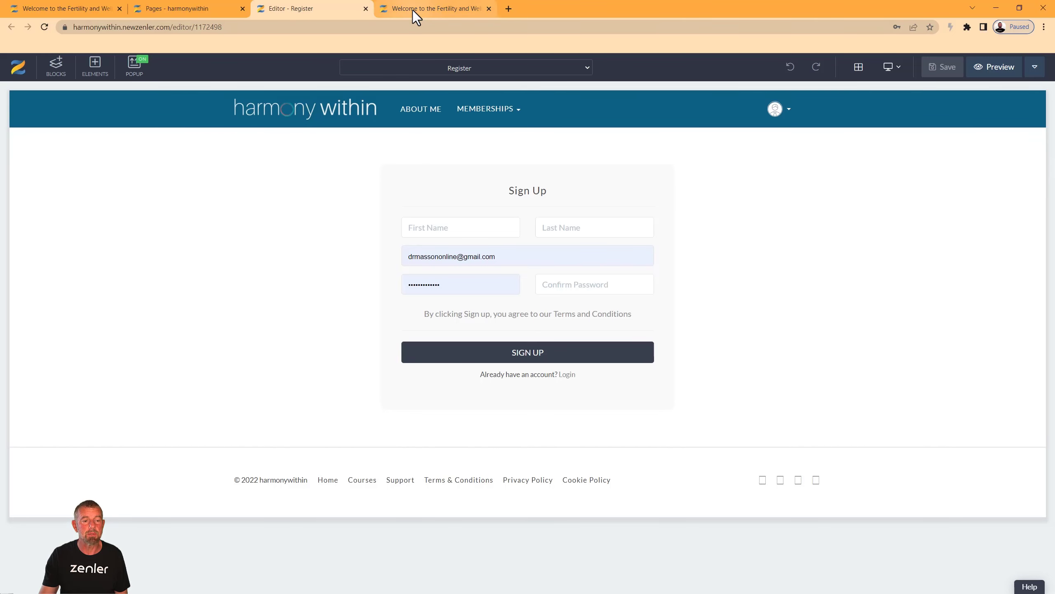
left_click(75, 8)
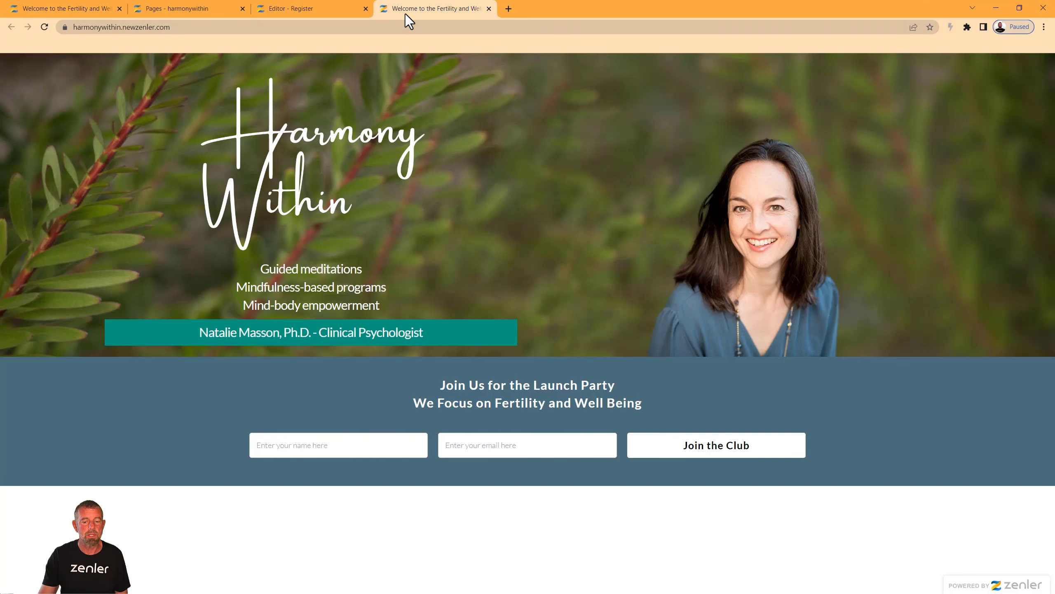
left_click(325, 8)
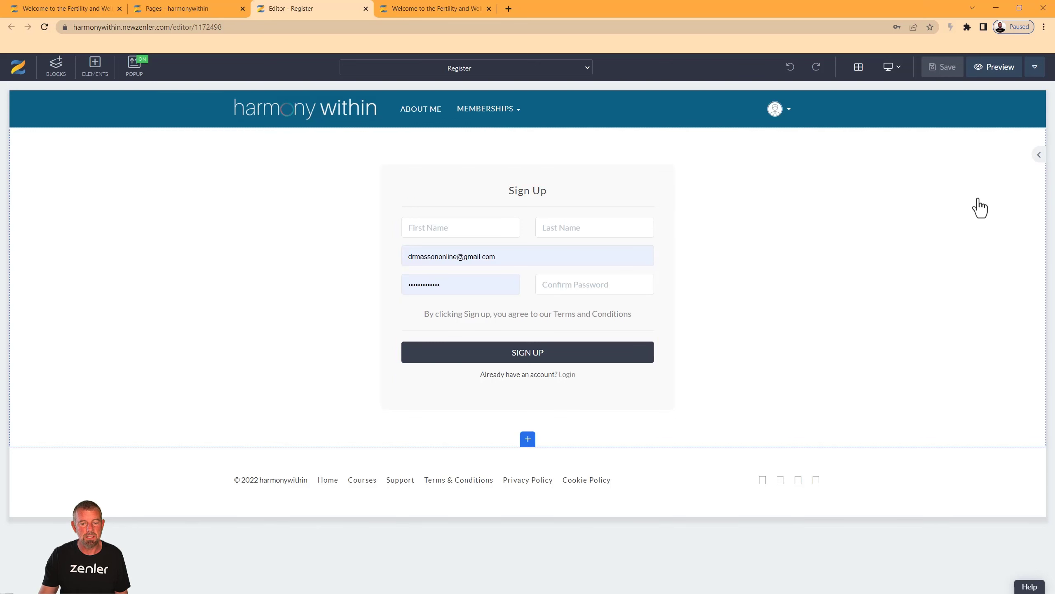
Replace the Register page's sign-up block code with the copied "Register for our Newsletter" form code, save it and open the block's settings.
left_click(1039, 155)
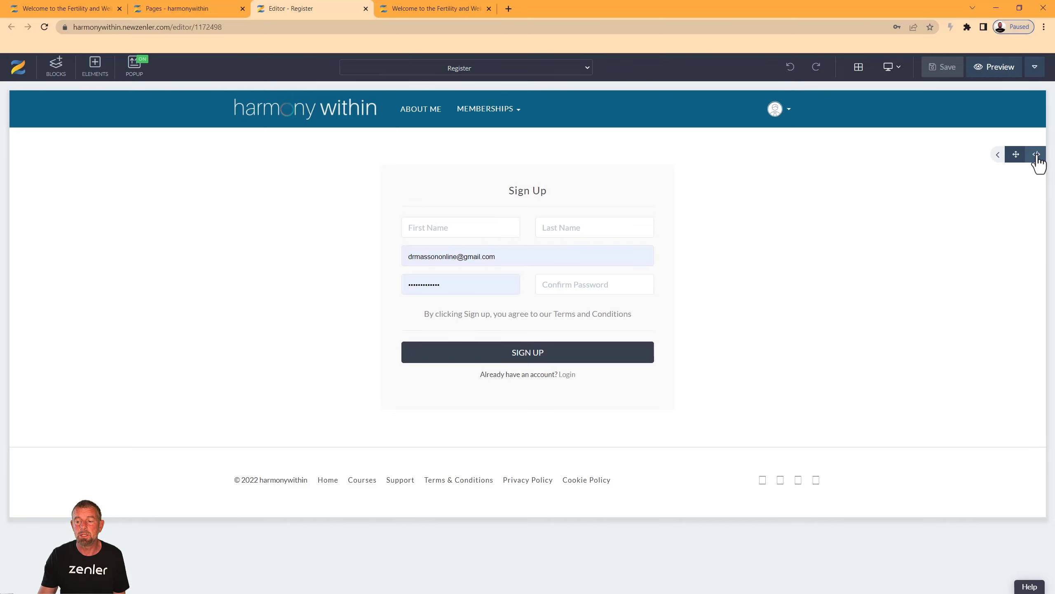
left_click(1036, 155)
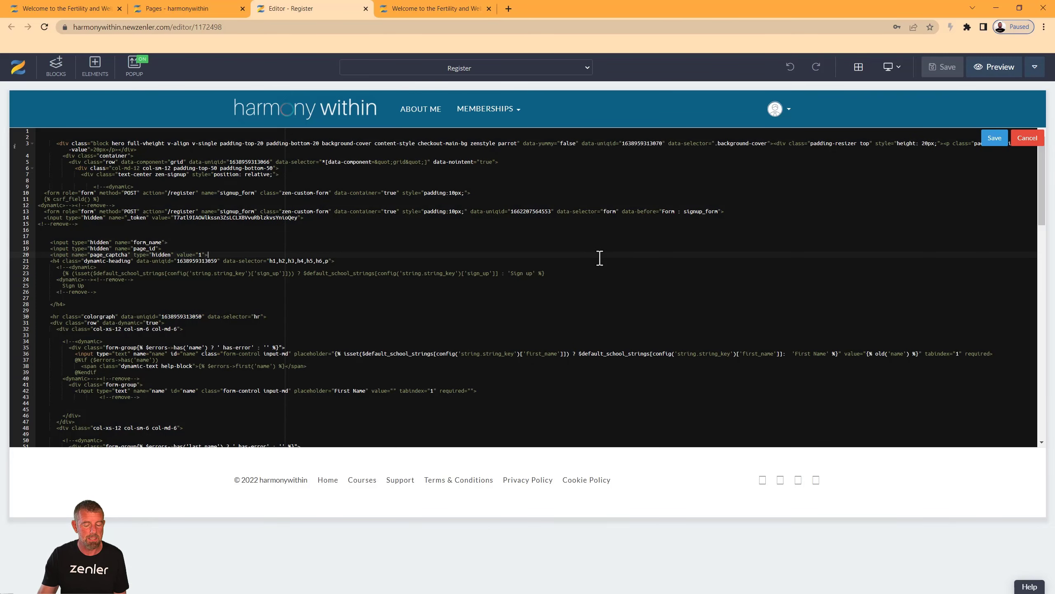
key("ctrl+a")
key("Delete")
key("ctrl+v")
left_click(994, 138)
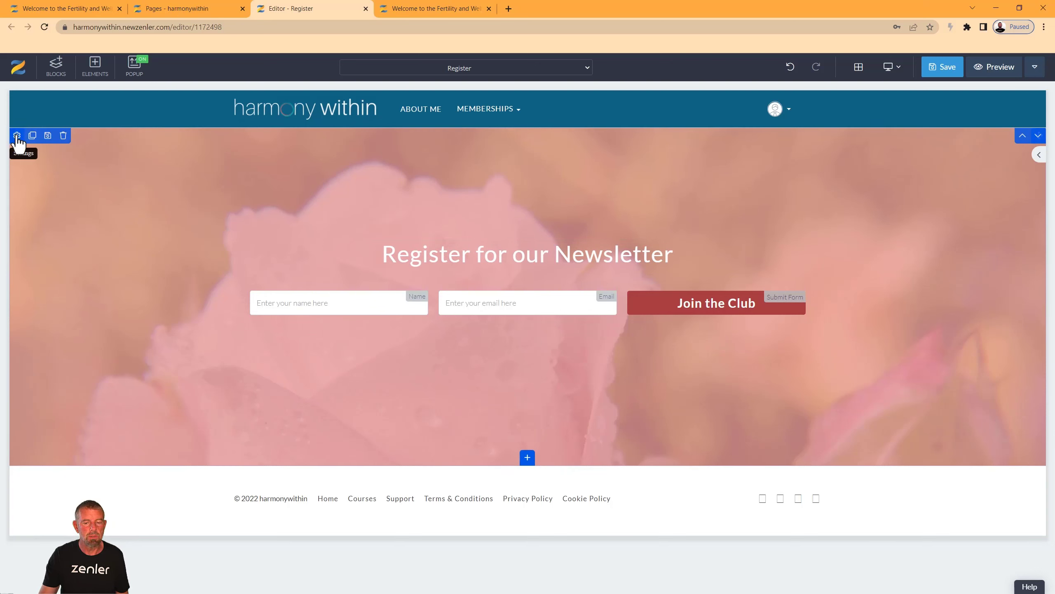
left_click(17, 136)
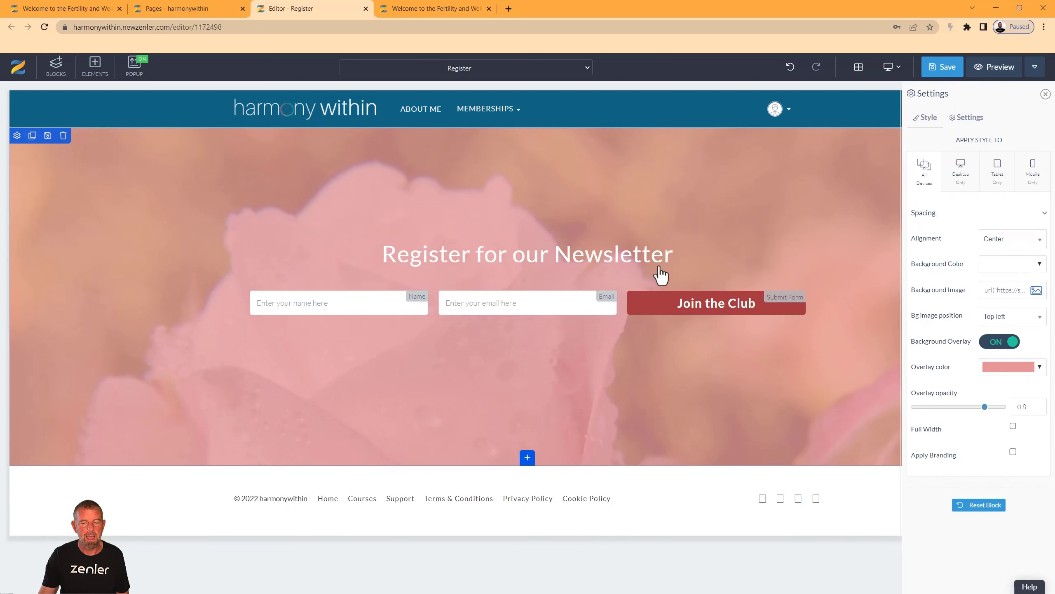
Open the Launching Soon page from the page list in the editor and close the extra live site preview.
left_click(95, 12)
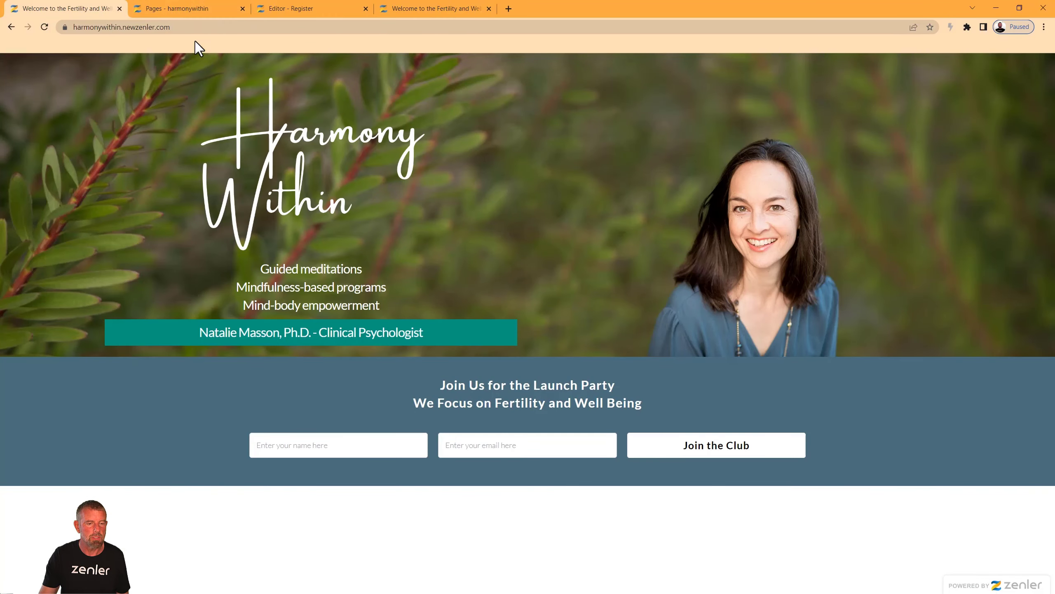
left_click(175, 11)
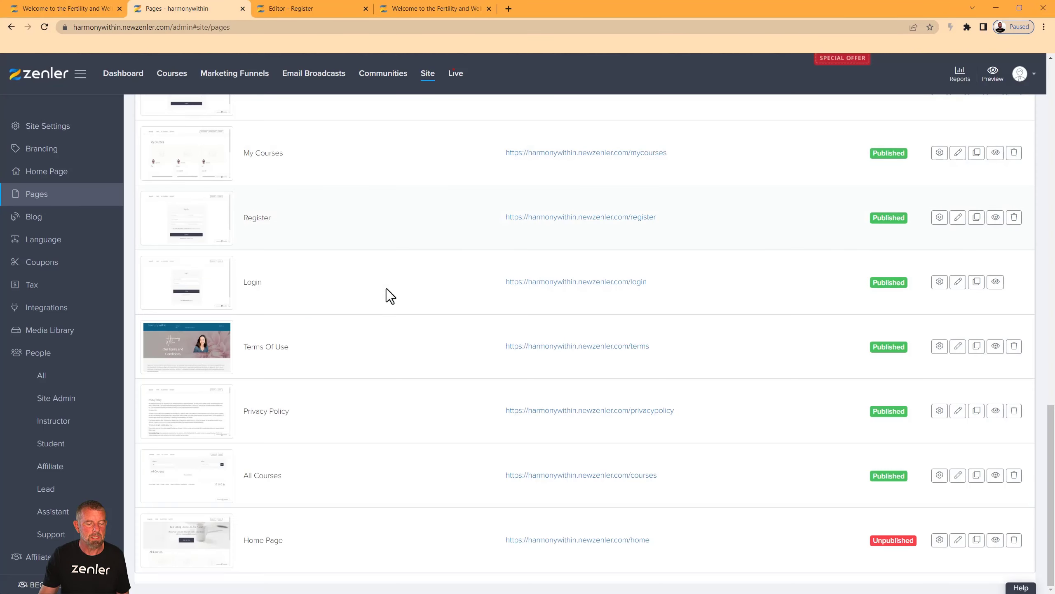
scroll(511, 308, "up", 15)
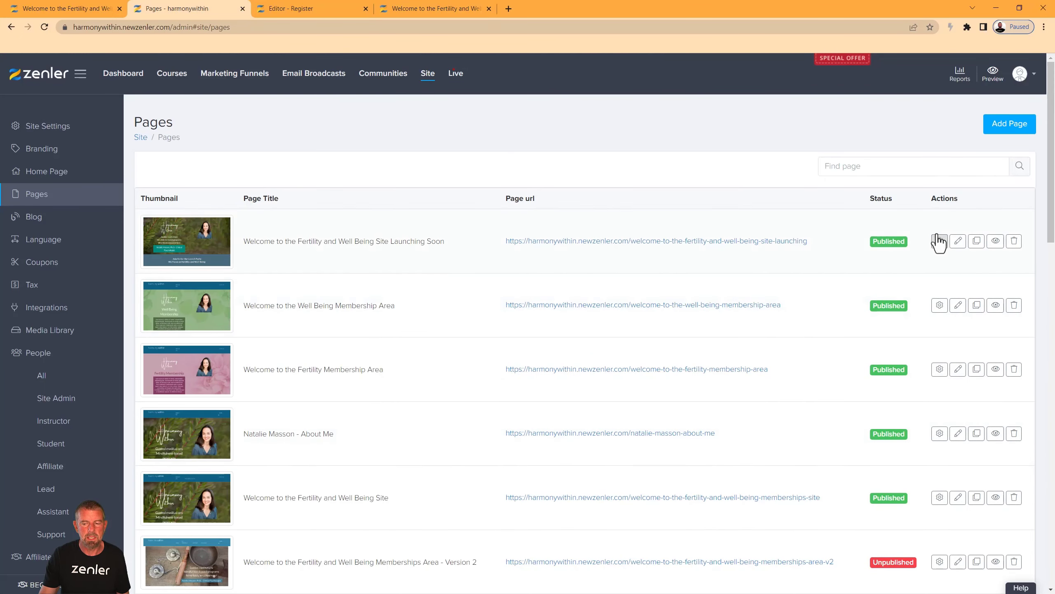
left_click(959, 241)
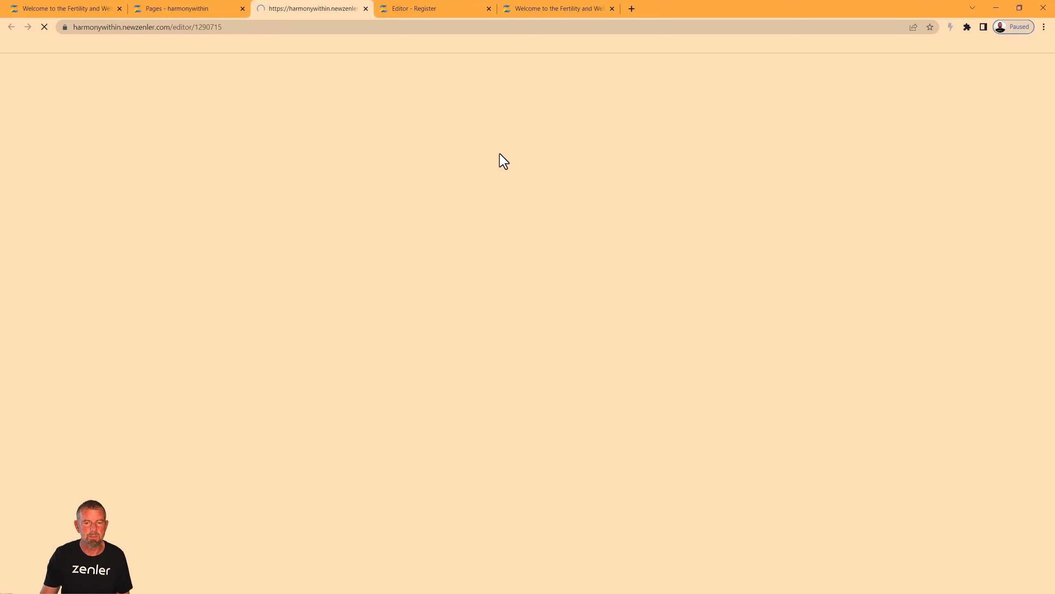
left_click(546, 9)
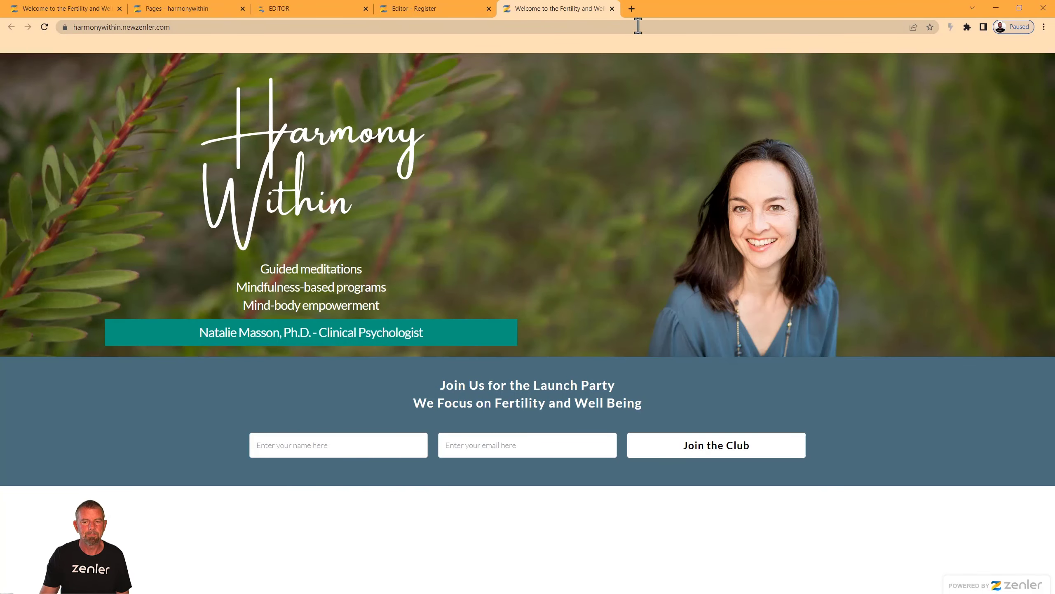
left_click(611, 9)
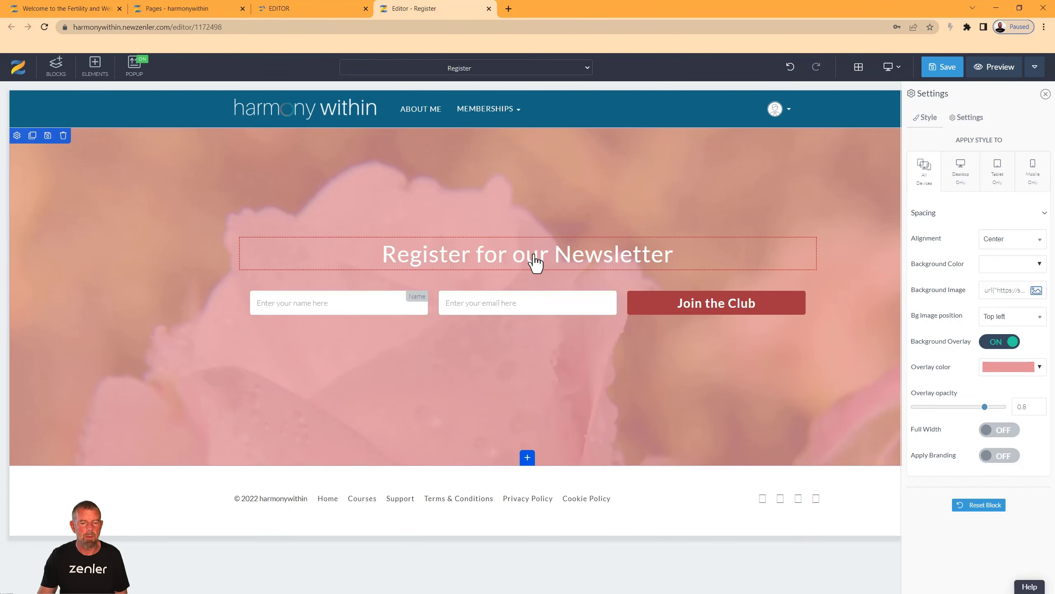
Copy the full code of the "Join Us for the Launch Party" form block on the Launching Soon page.
left_click(687, 252)
left_click_drag(687, 252, 368, 253)
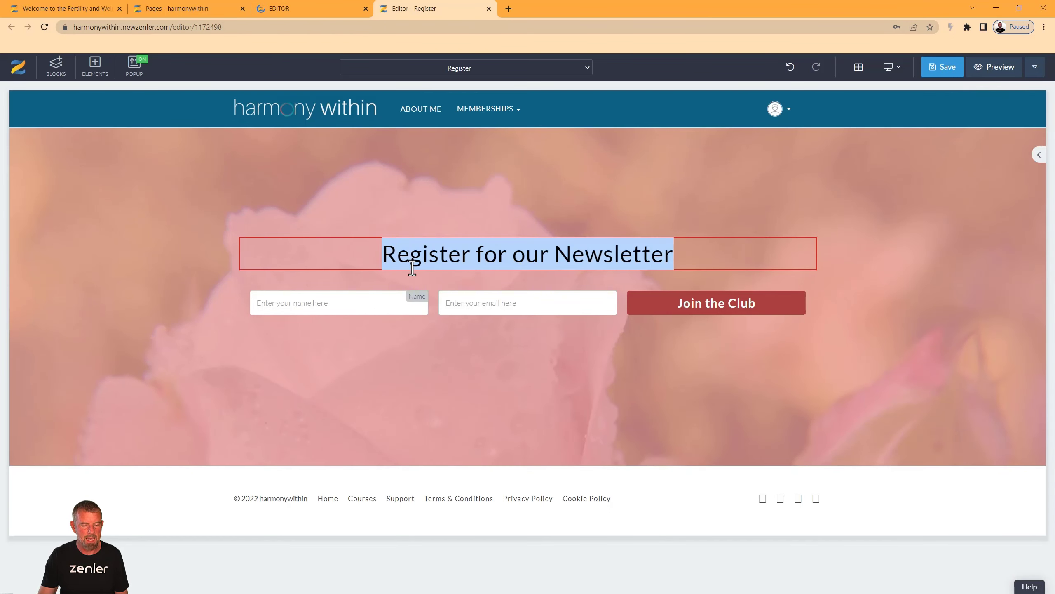
left_click(291, 9)
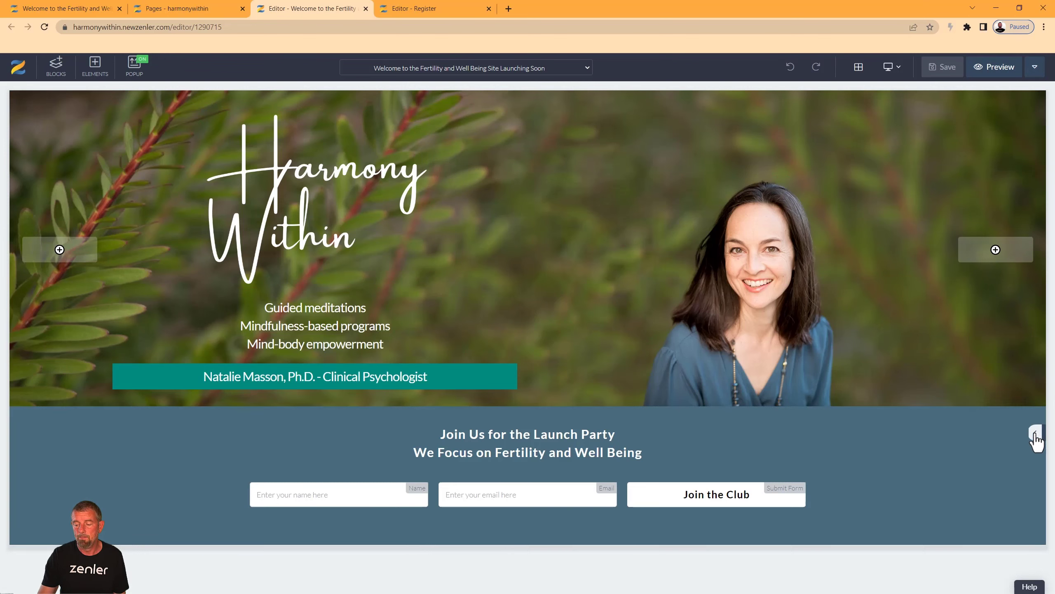
left_click(1037, 433)
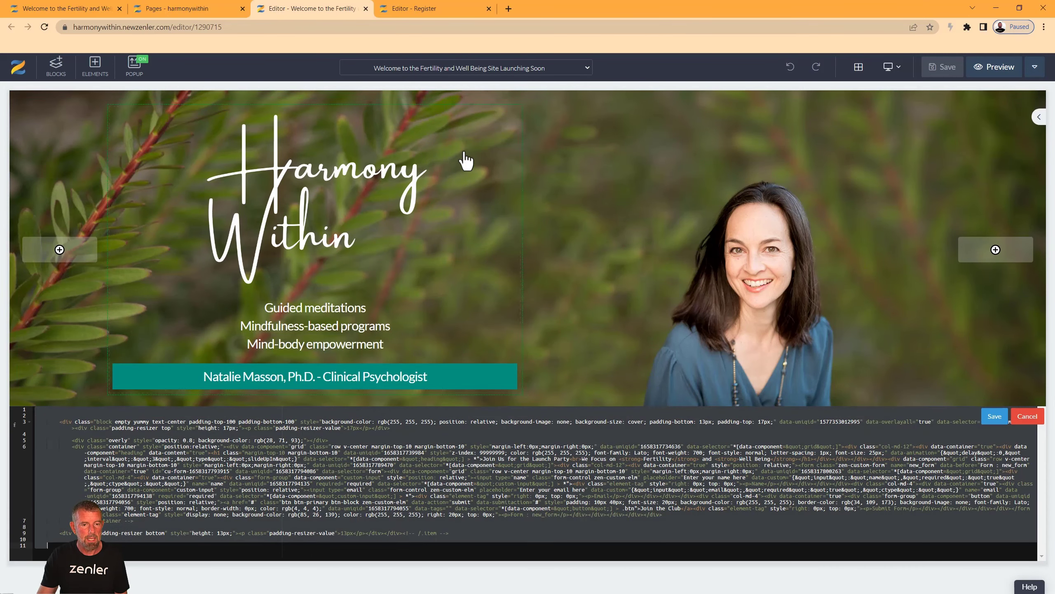
Replace the Register page's newsletter block code with the copied Launch Party form code and save the block.
left_click(414, 8)
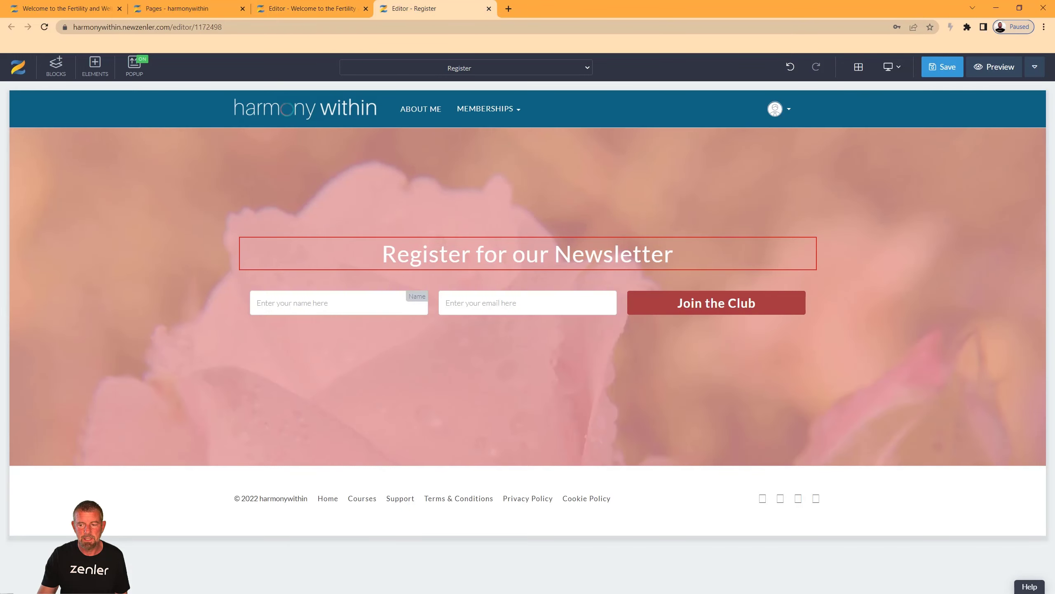
left_click(1037, 155)
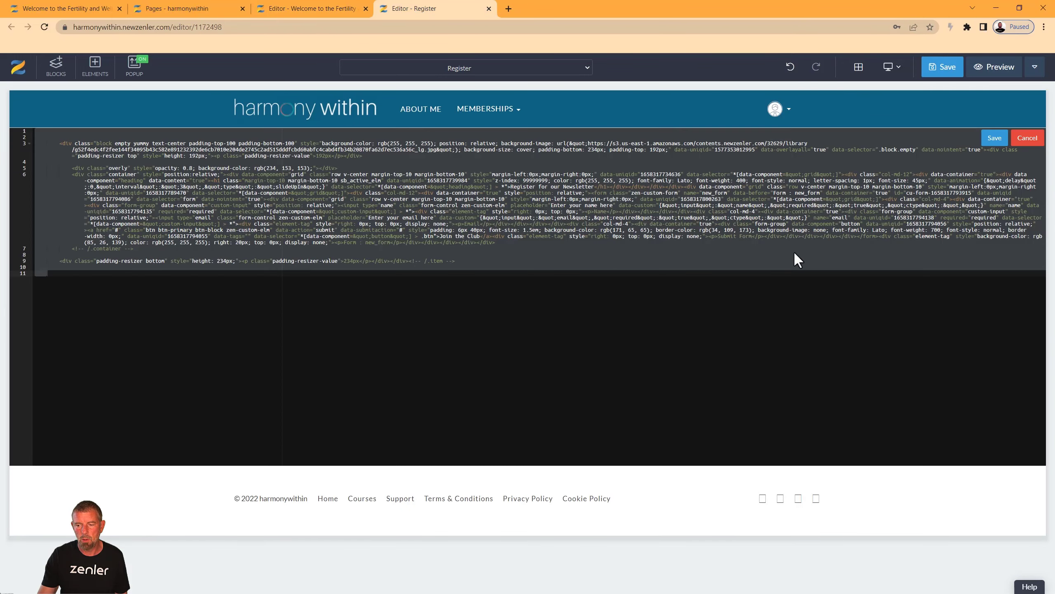
left_click(661, 235)
key("ctrl+a")
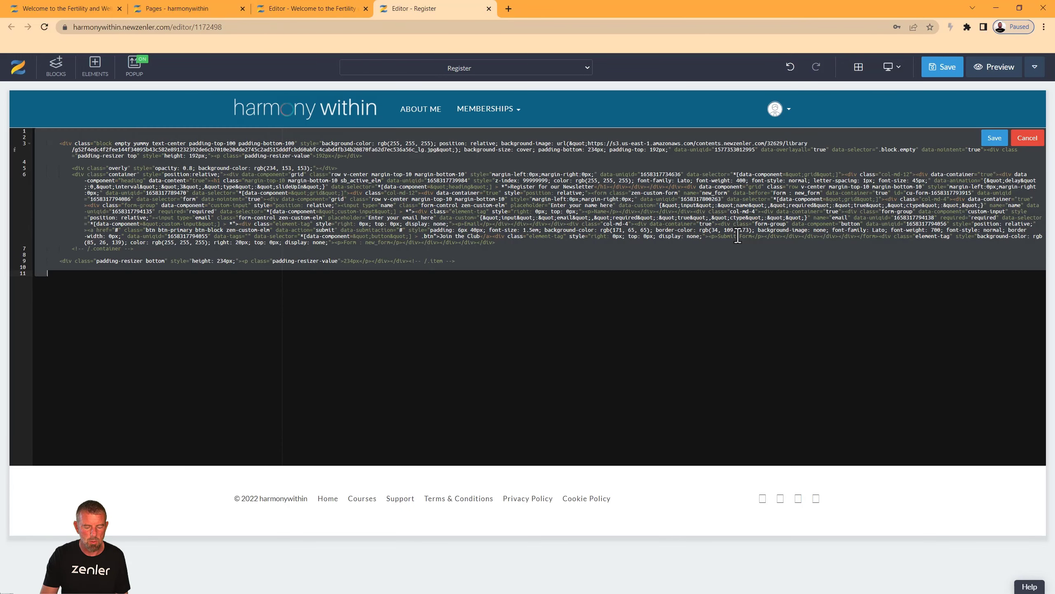
key("Delete")
key("ctrl+v")
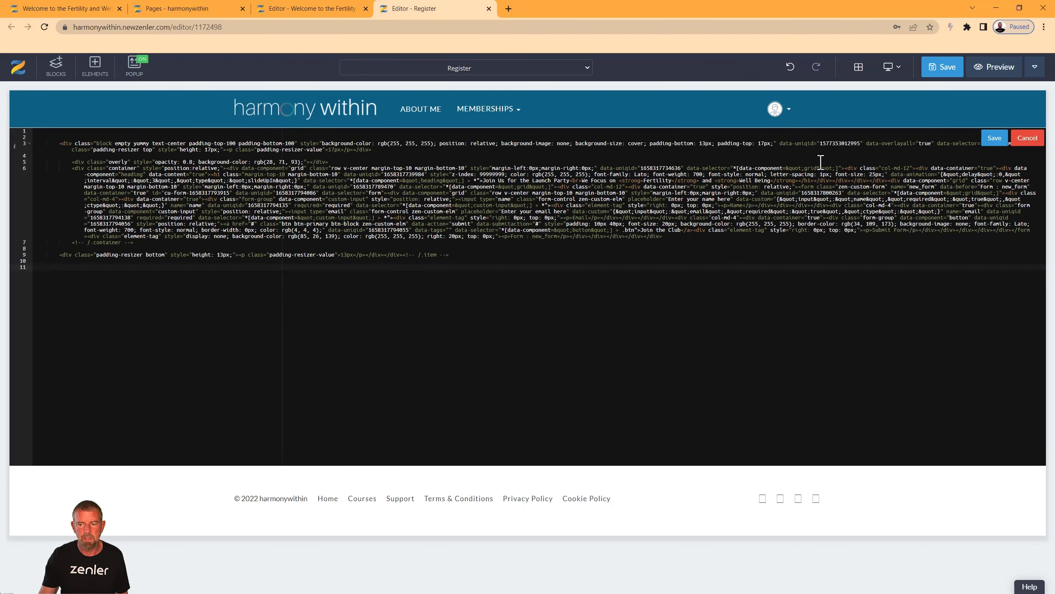
left_click(993, 140)
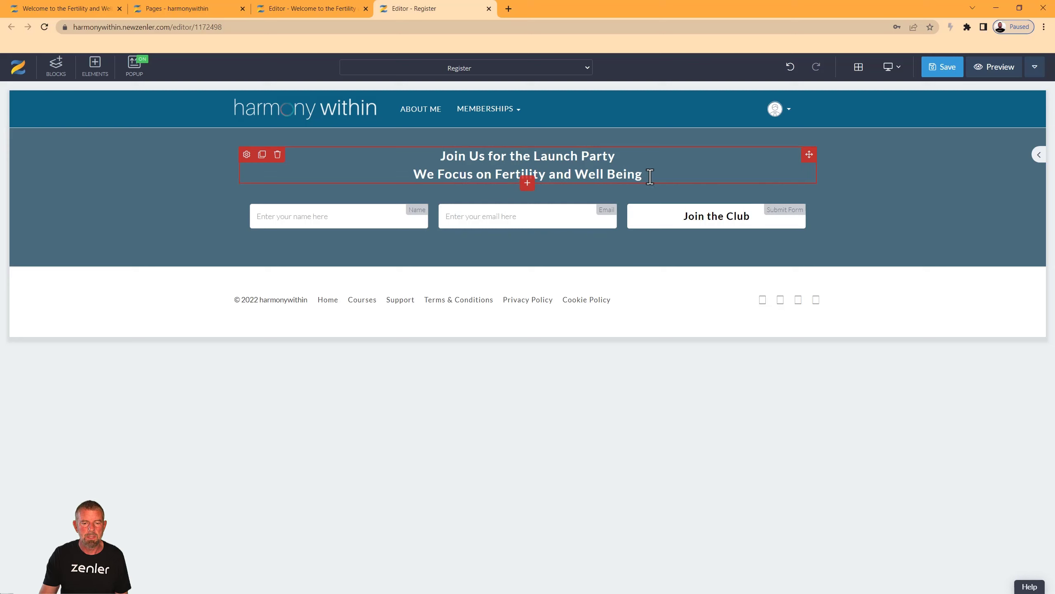
Change the Register form's heading to "Join our Newsletter and Special Announcement Group".
left_click_drag(650, 176, 435, 160)
type("Jo")
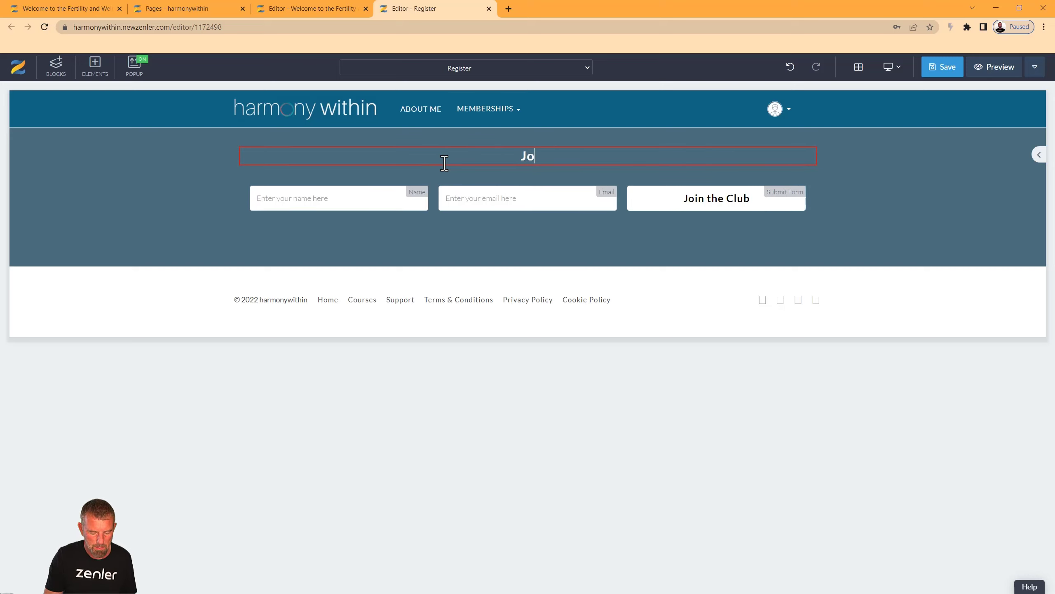
type("in our N")
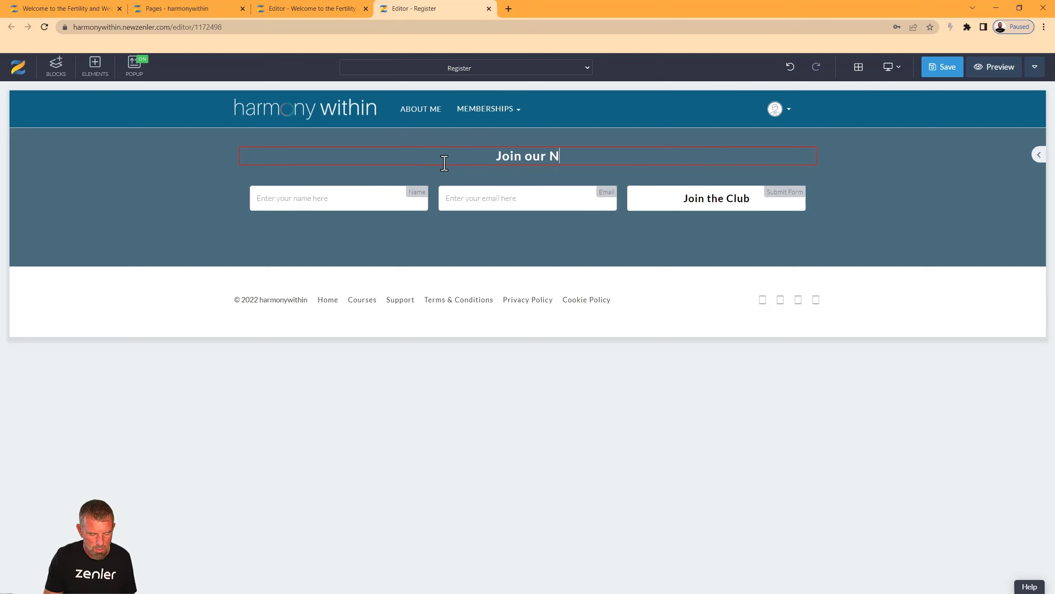
type("ewsletter")
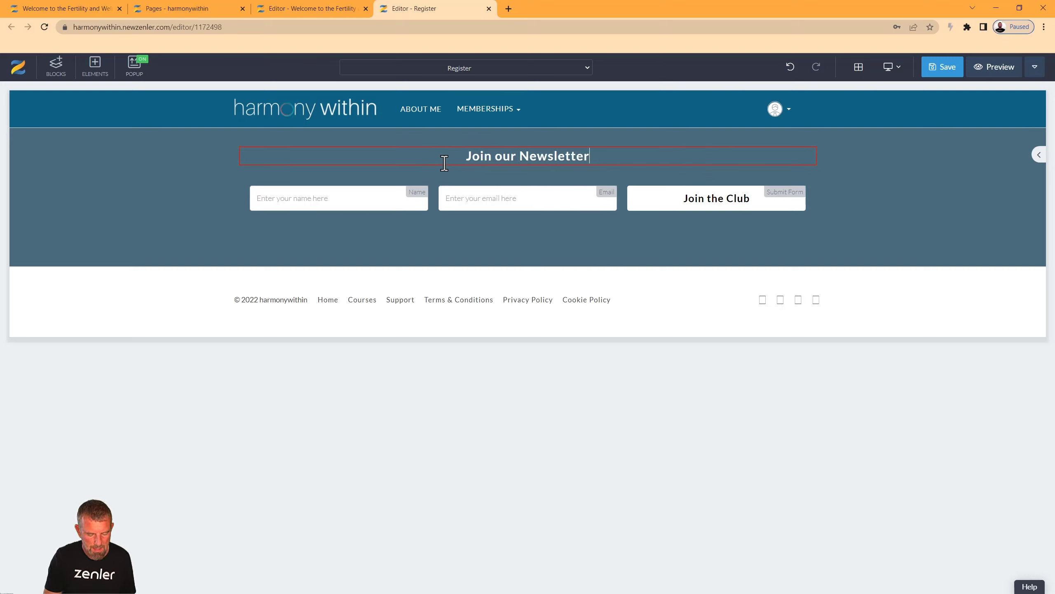
type(" and Specia")
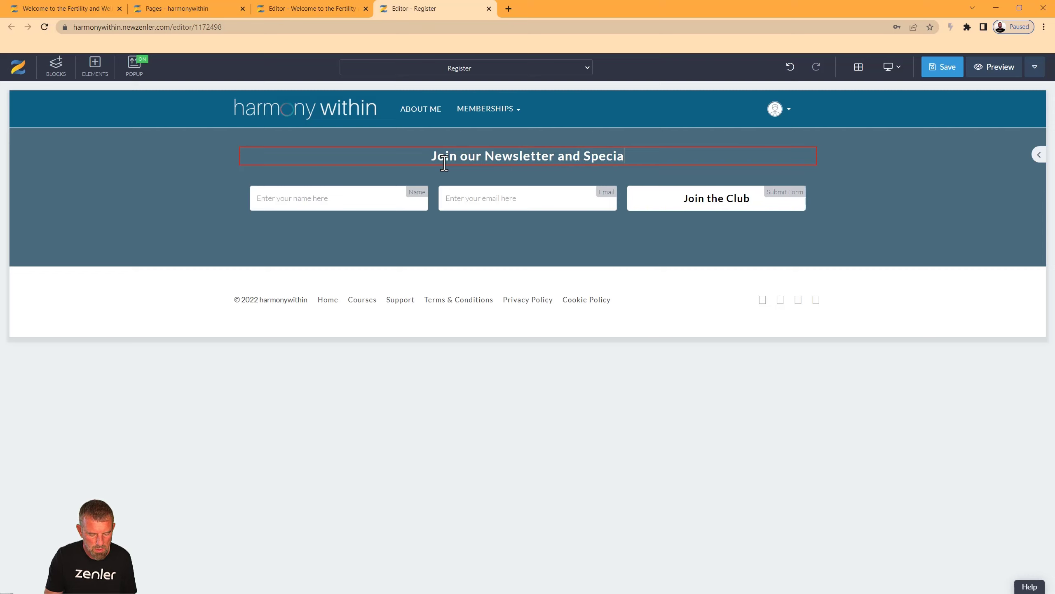
type("l Anno")
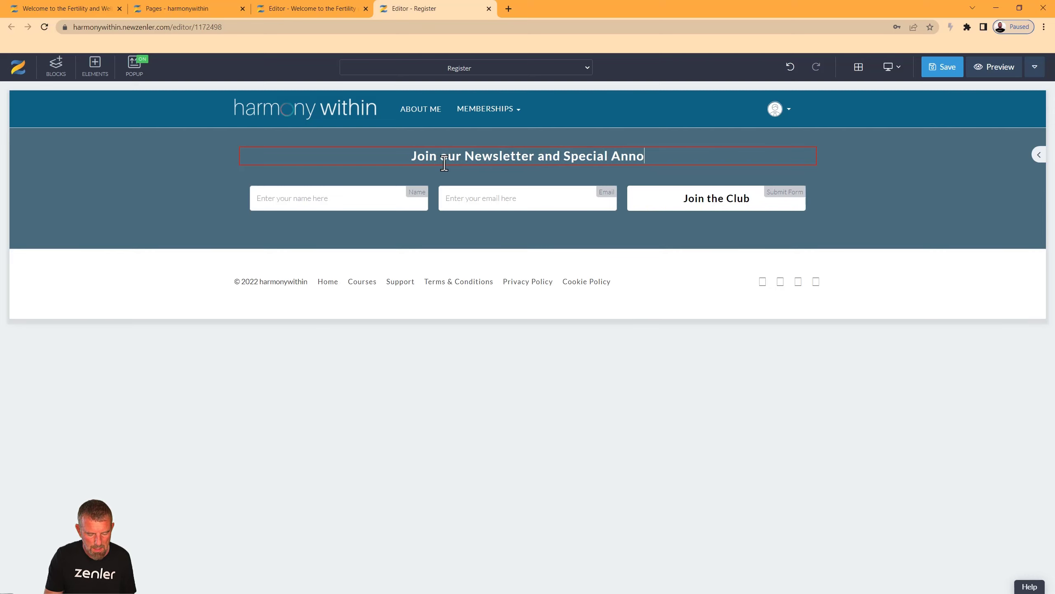
type("uncement")
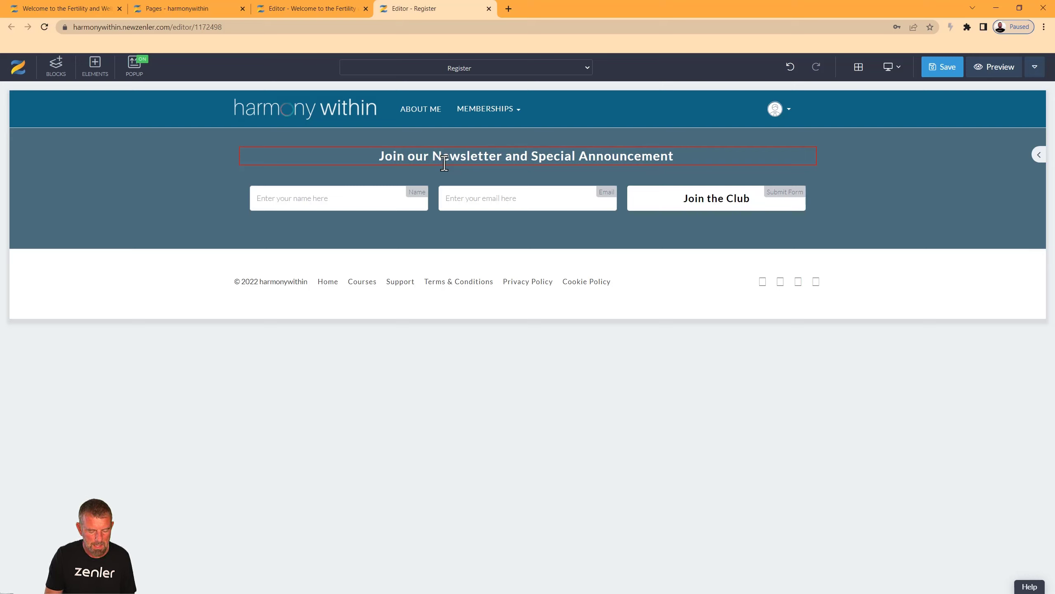
type(" Group")
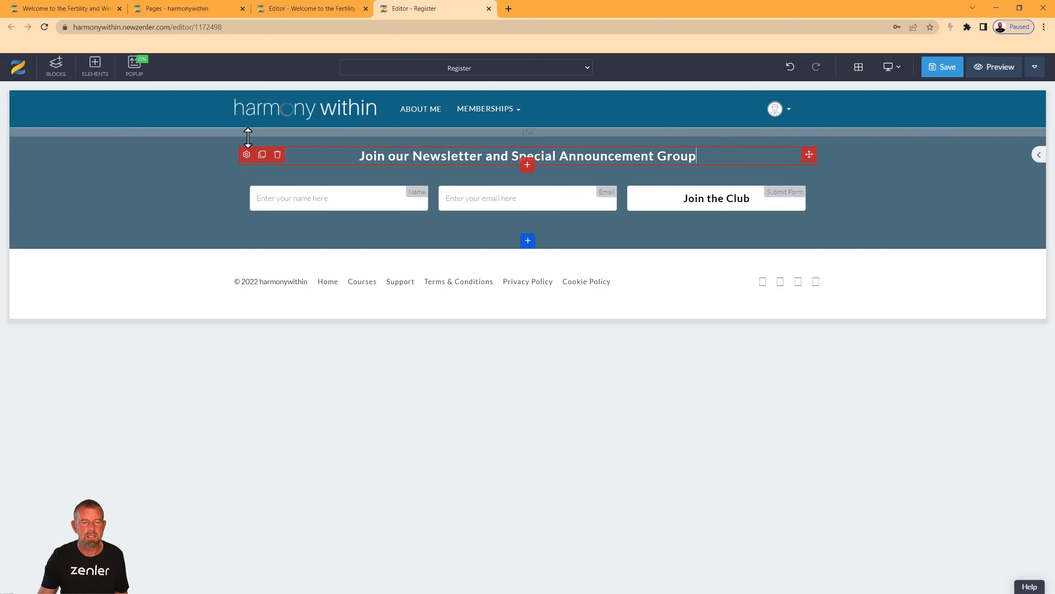
Set the Register form heading's font size to 35 px and increase the block's bottom and top padding.
left_click(246, 155)
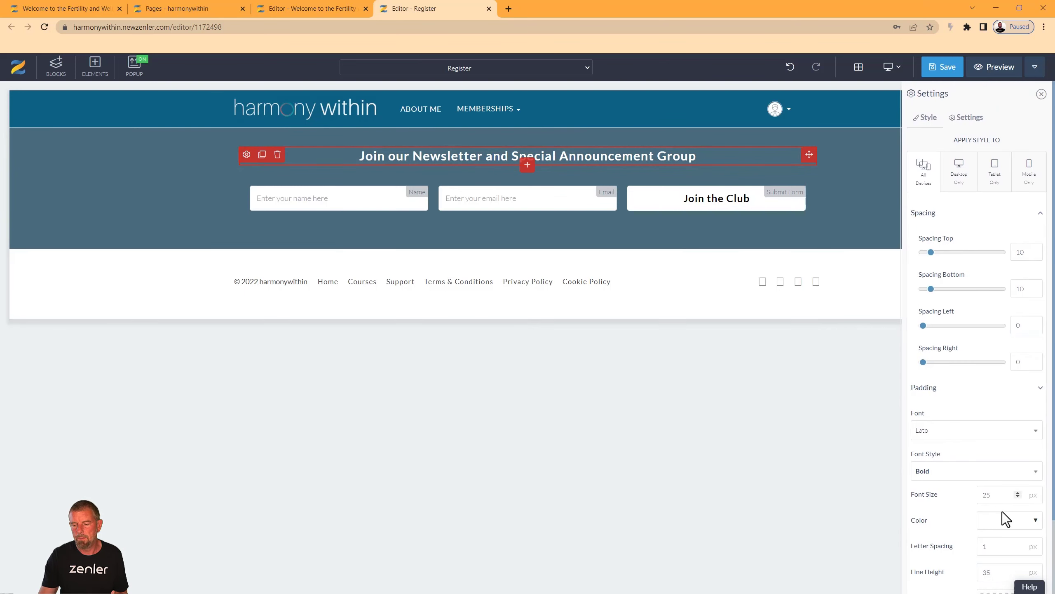
left_click_drag(993, 495, 975, 495)
type("35")
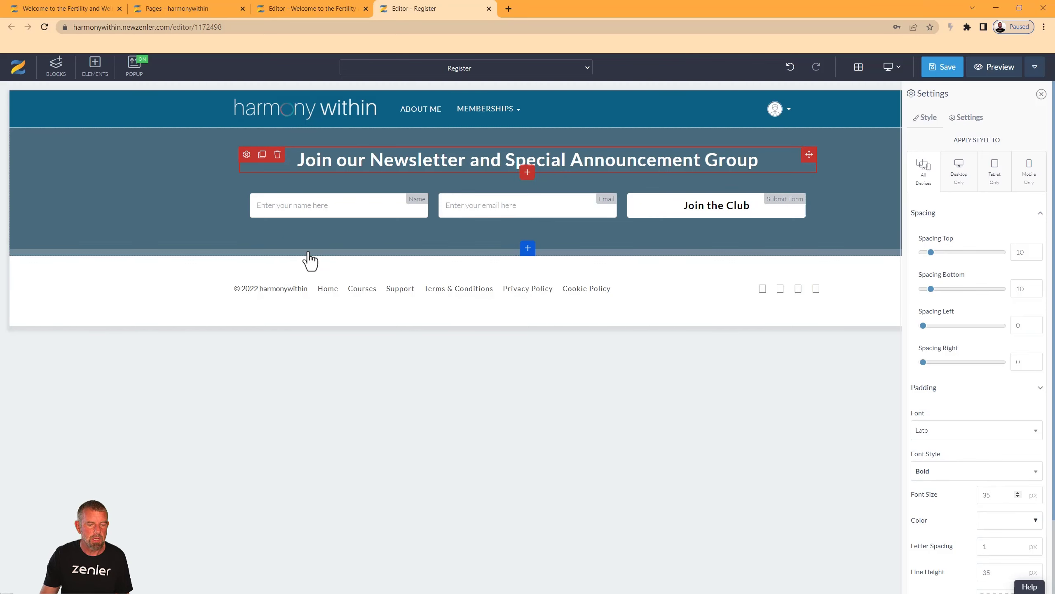
left_click_drag(307, 259, 306, 307)
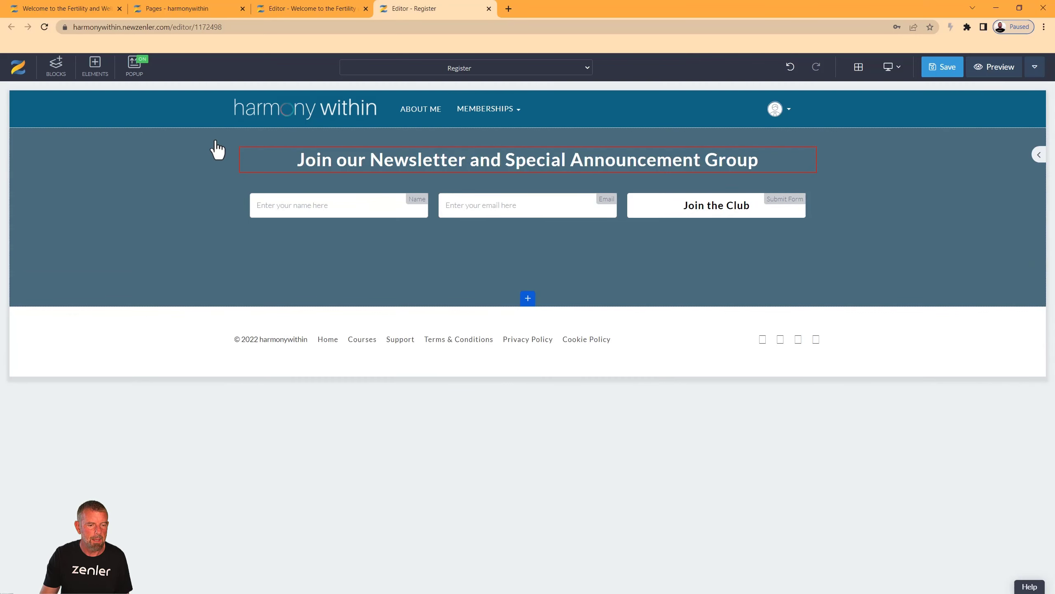
left_click_drag(215, 134, 203, 179)
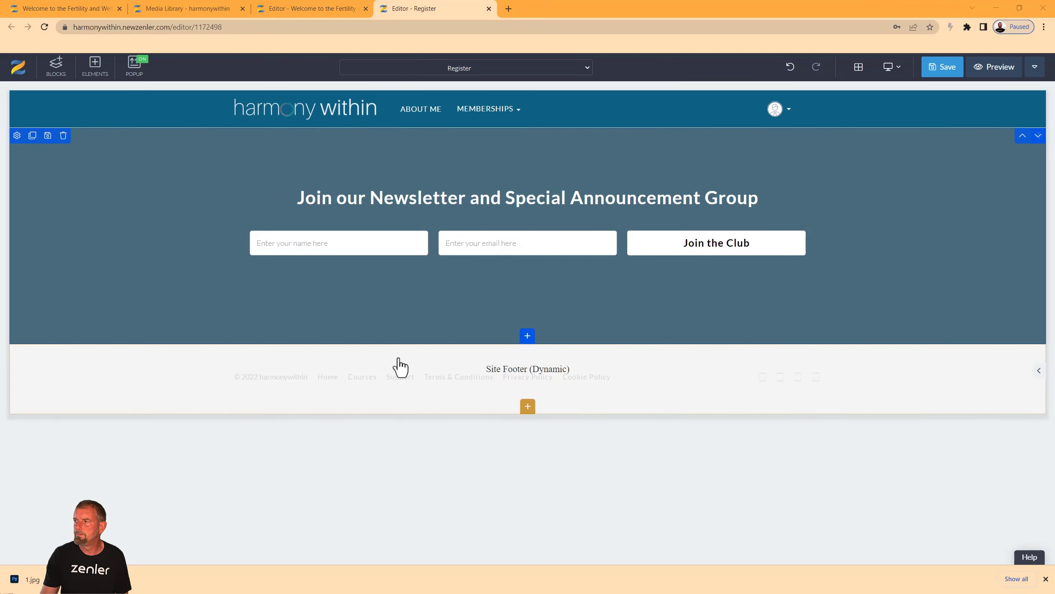
Upload 1.jpg from the Downloads folder without cropping as the newsletter block's background image.
left_click(16, 135)
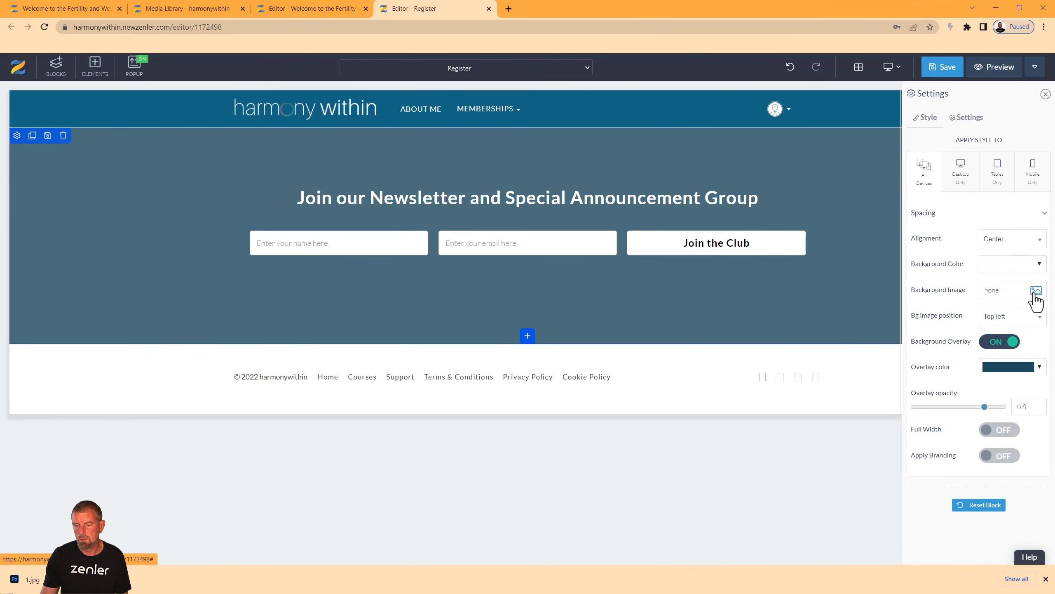
left_click(1035, 291)
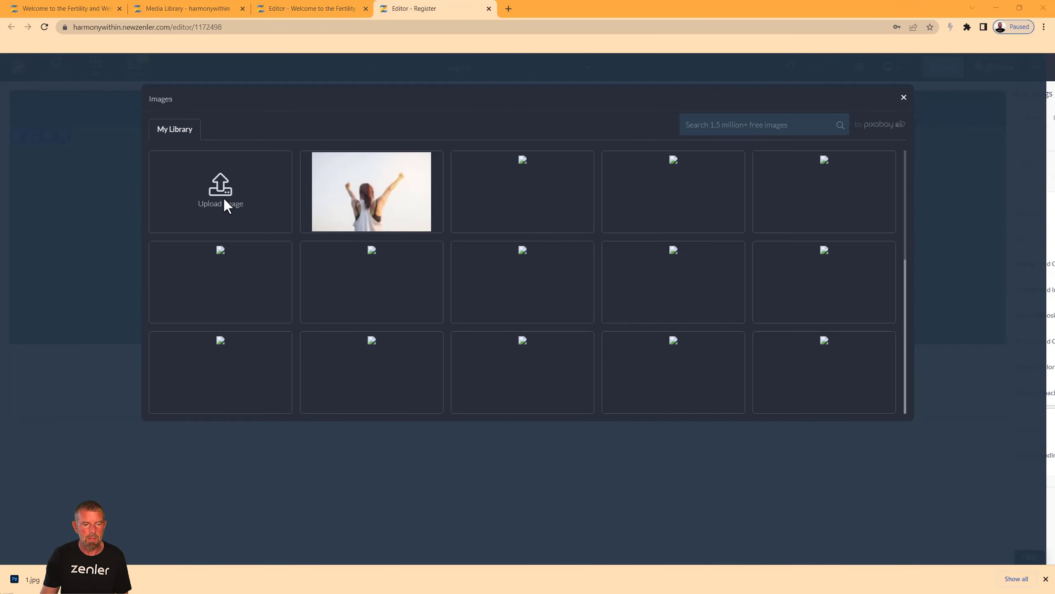
left_click(226, 199)
left_click(45, 207)
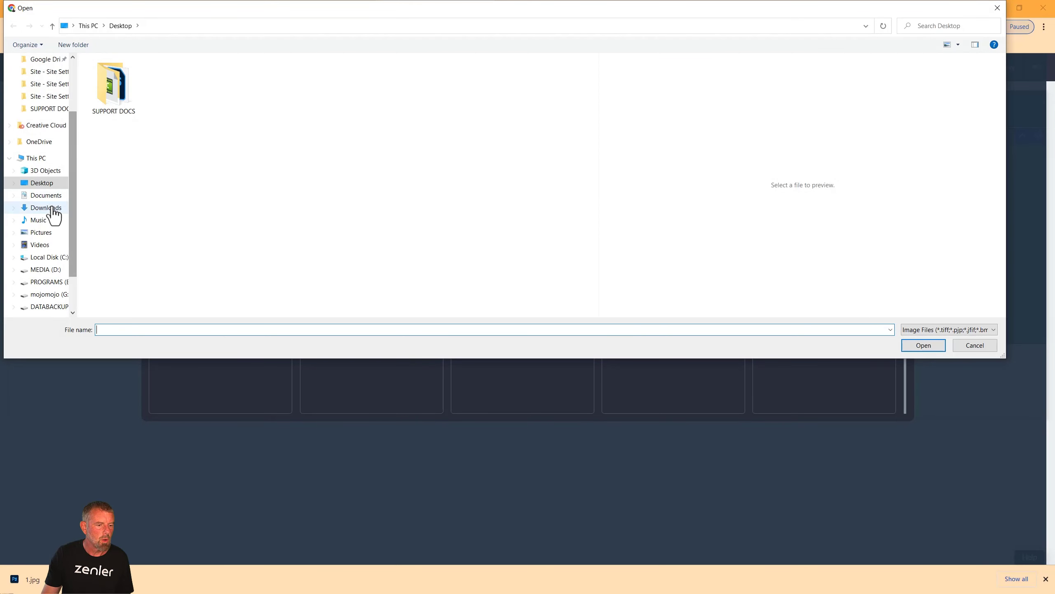
left_click(104, 87)
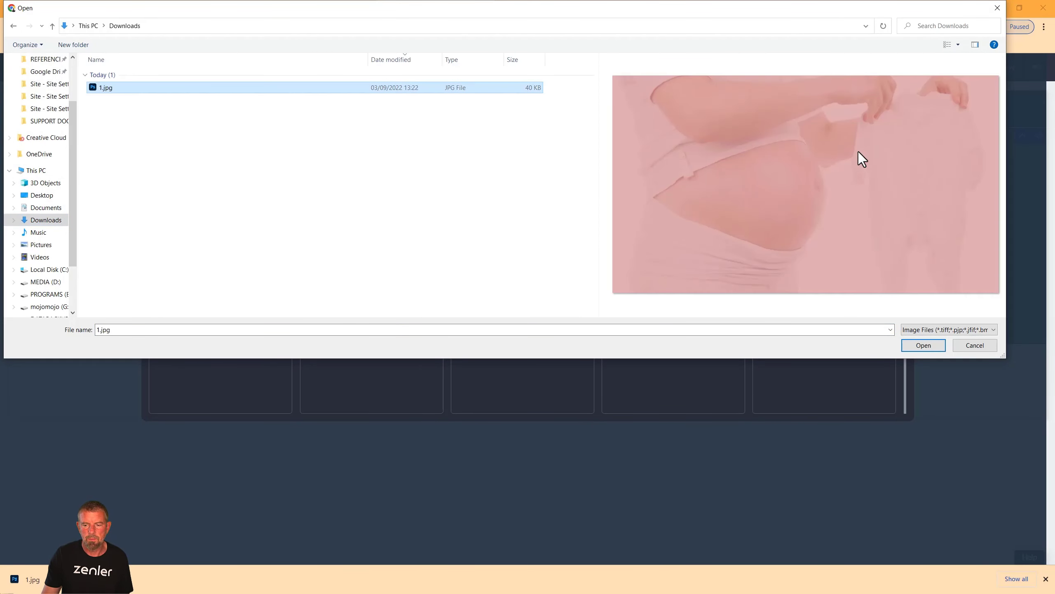
left_click(925, 347)
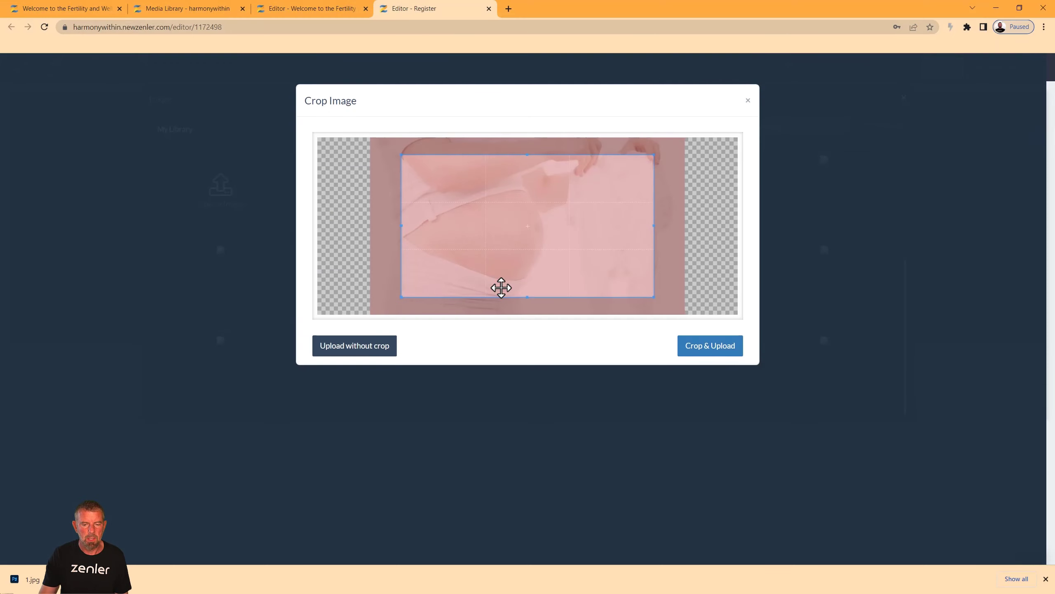
left_click_drag(501, 287, 482, 226)
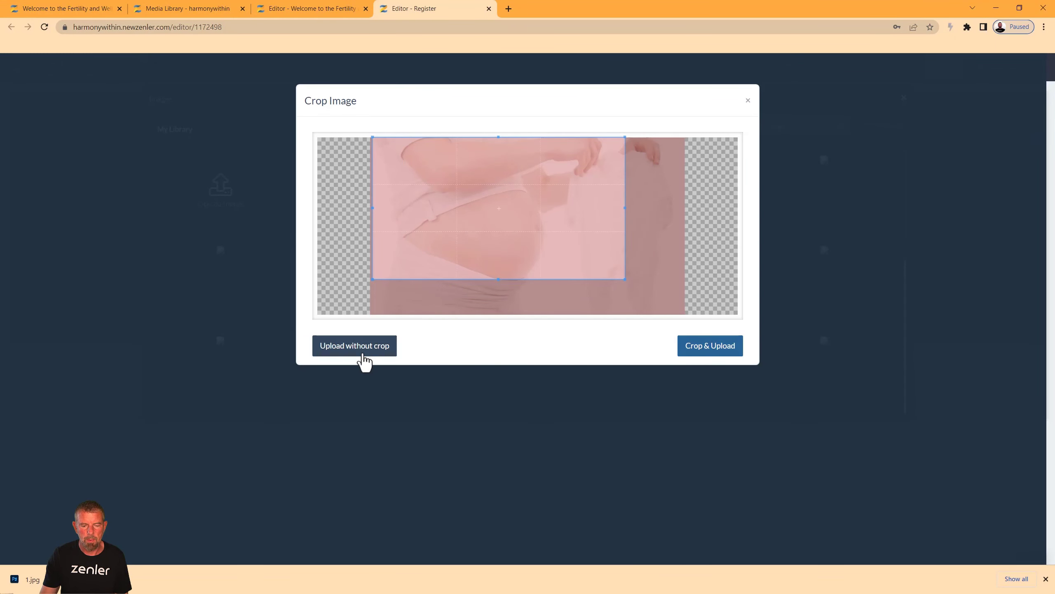
left_click(347, 352)
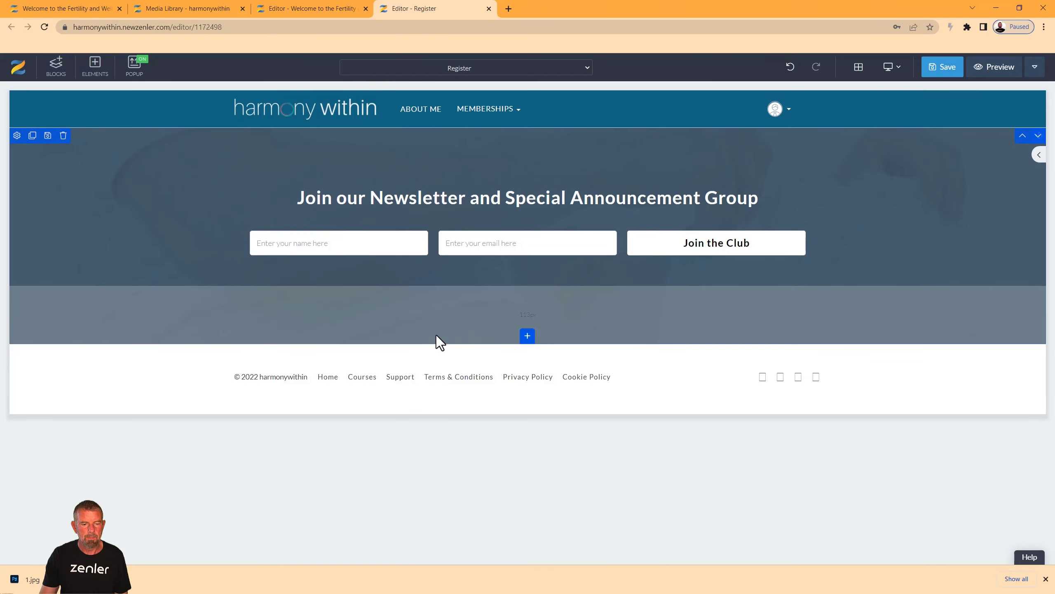
Give the newsletter block's background overlay a light peach colour with an opacity of 0.2.
left_click(16, 136)
left_click_drag(983, 407, 967, 407)
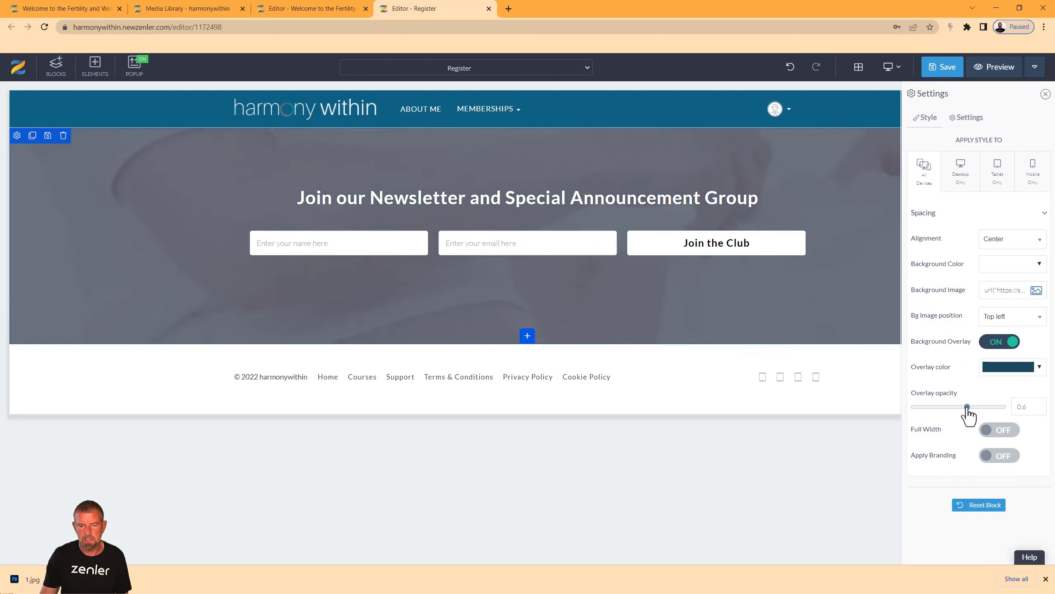
left_click(1037, 370)
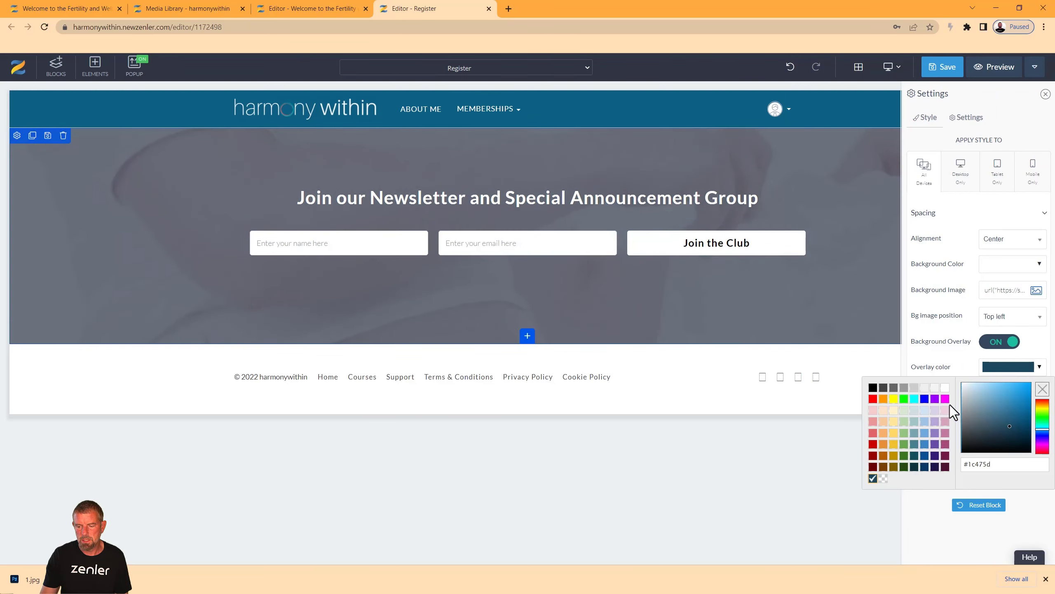
left_click(884, 410)
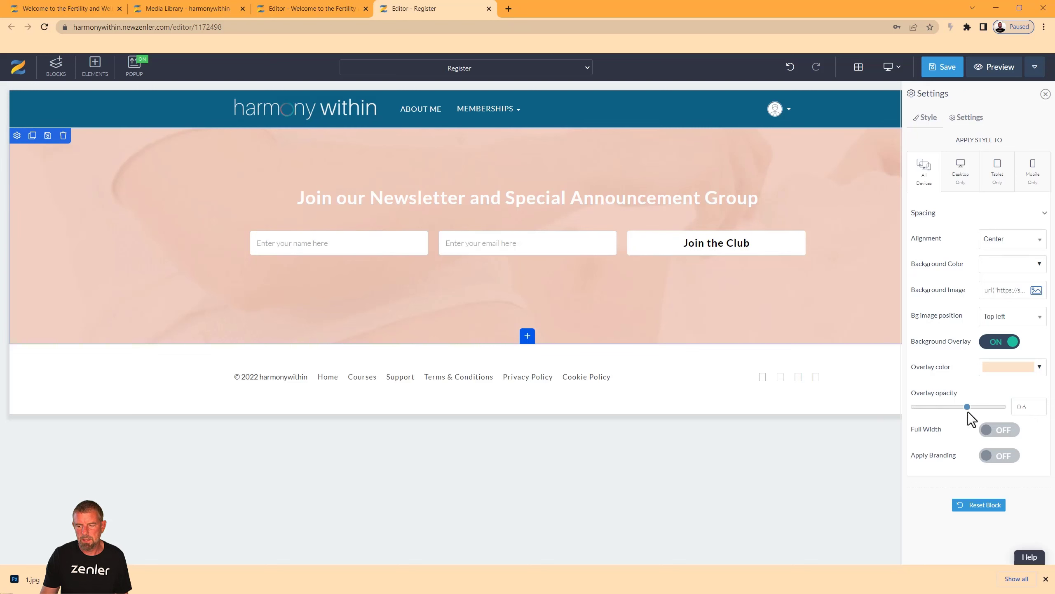
left_click_drag(968, 409, 932, 408)
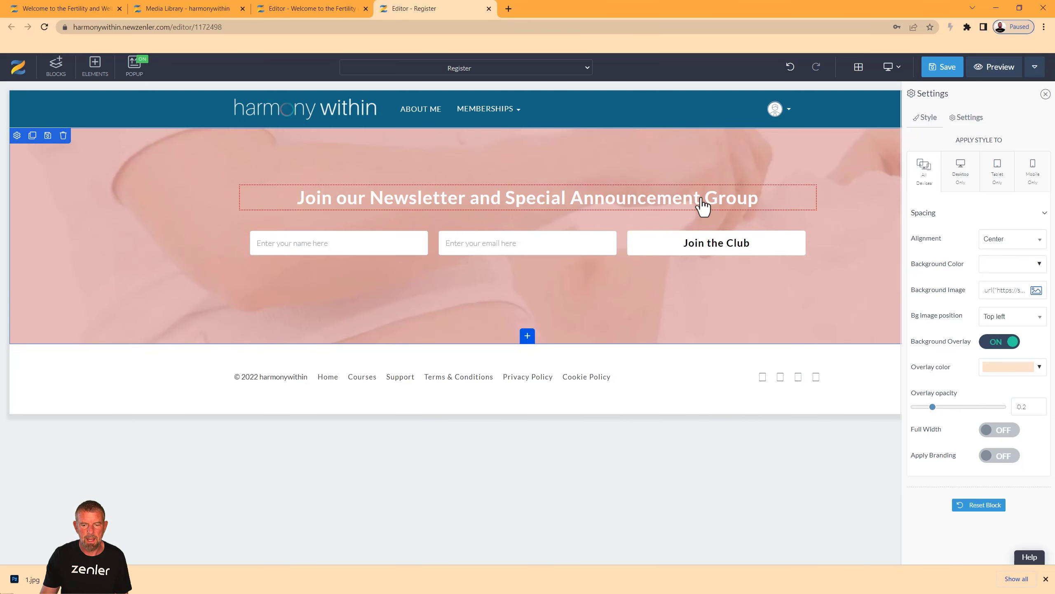
Colour the form heading dark red #7c3838 and enlarge the block's padding to about 124 px above and 201 px below.
left_click(255, 191)
left_click(247, 176)
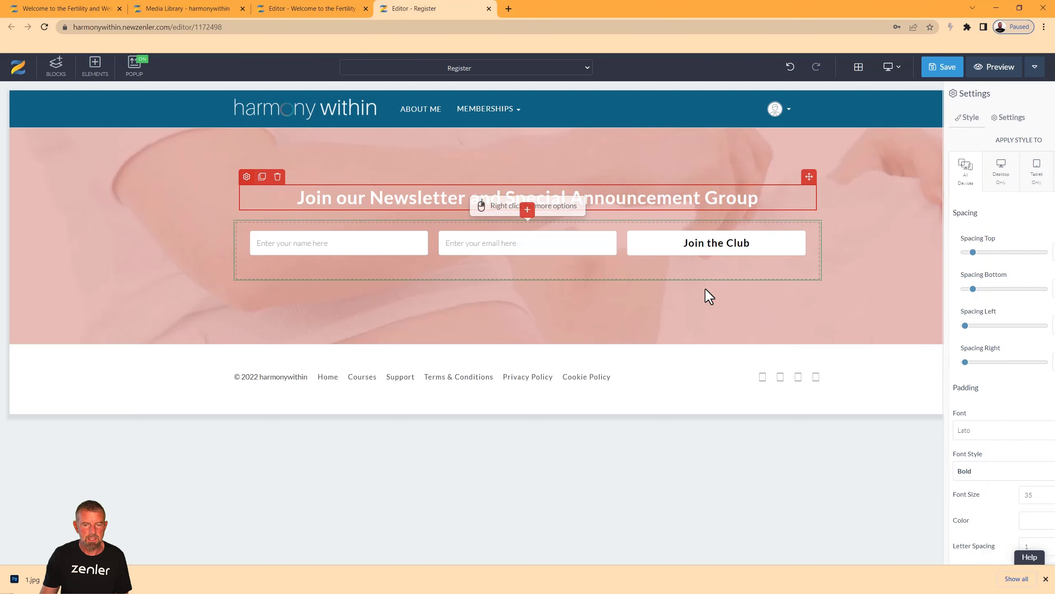
scroll(1001, 436, "down", 2)
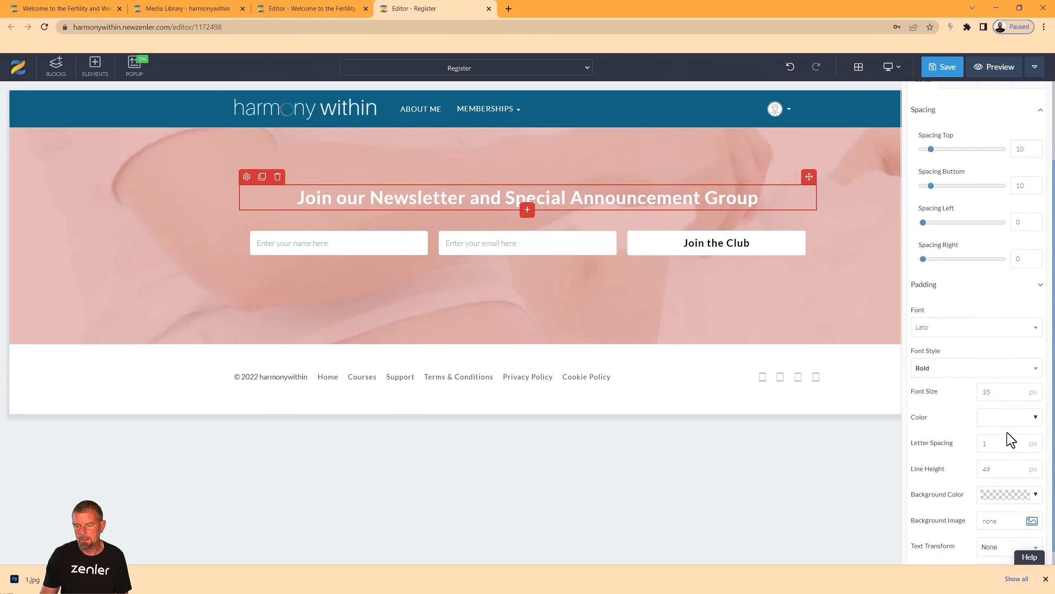
left_click(1036, 417)
left_click_drag(969, 437, 999, 467)
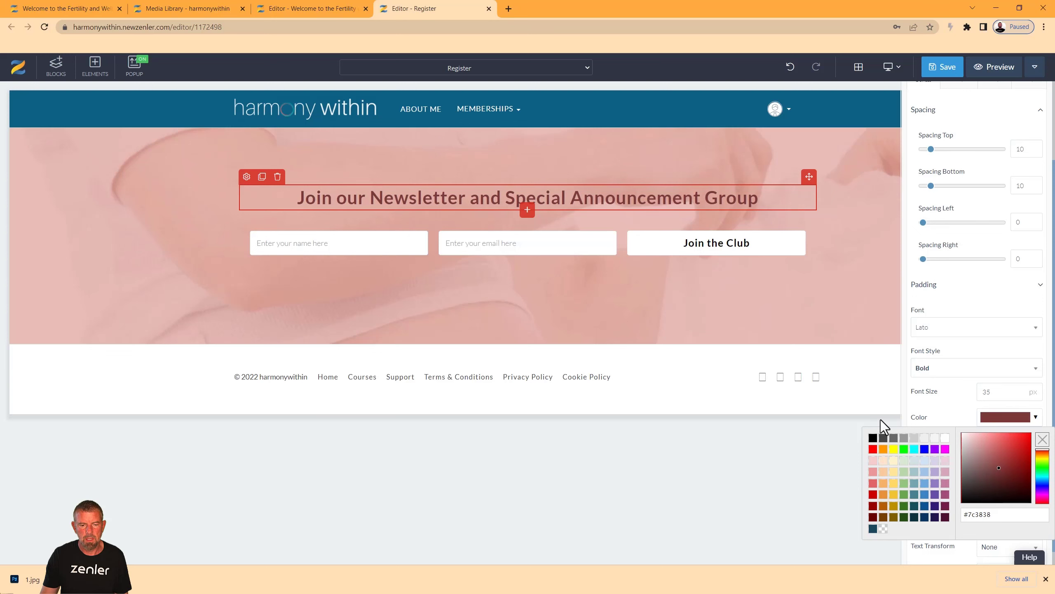
left_click_drag(376, 162, 372, 182)
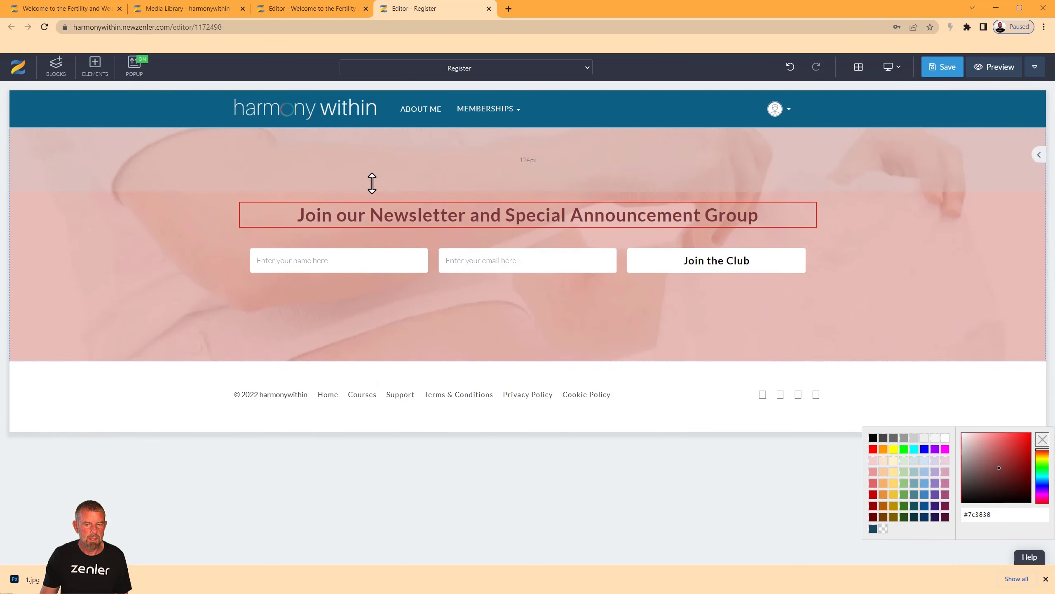
left_click_drag(350, 350, 356, 387)
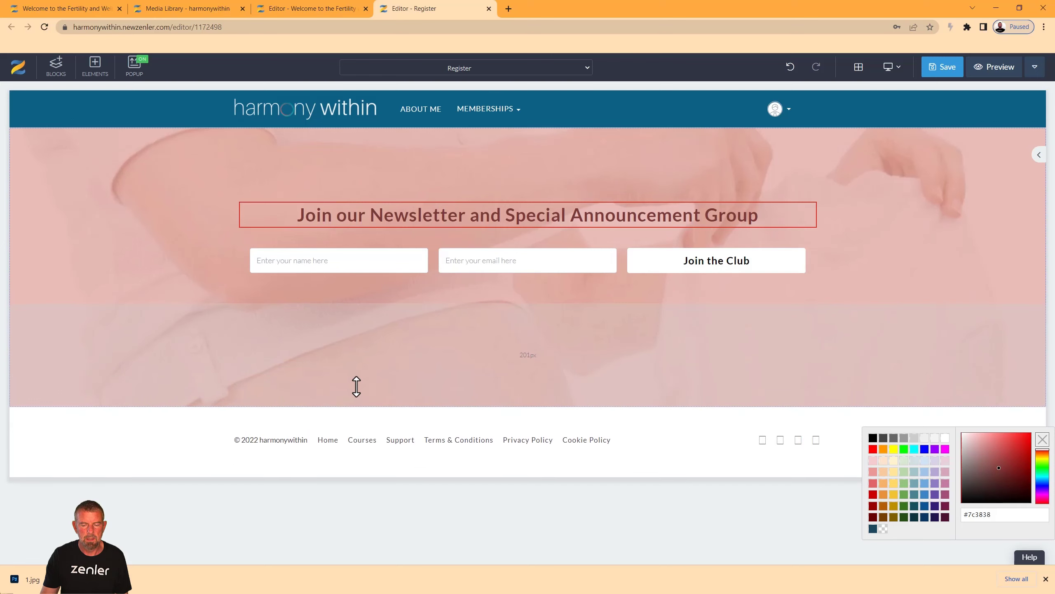
Change the form's submit button text to "Our Newsletter" and save the Register page.
left_click(714, 268)
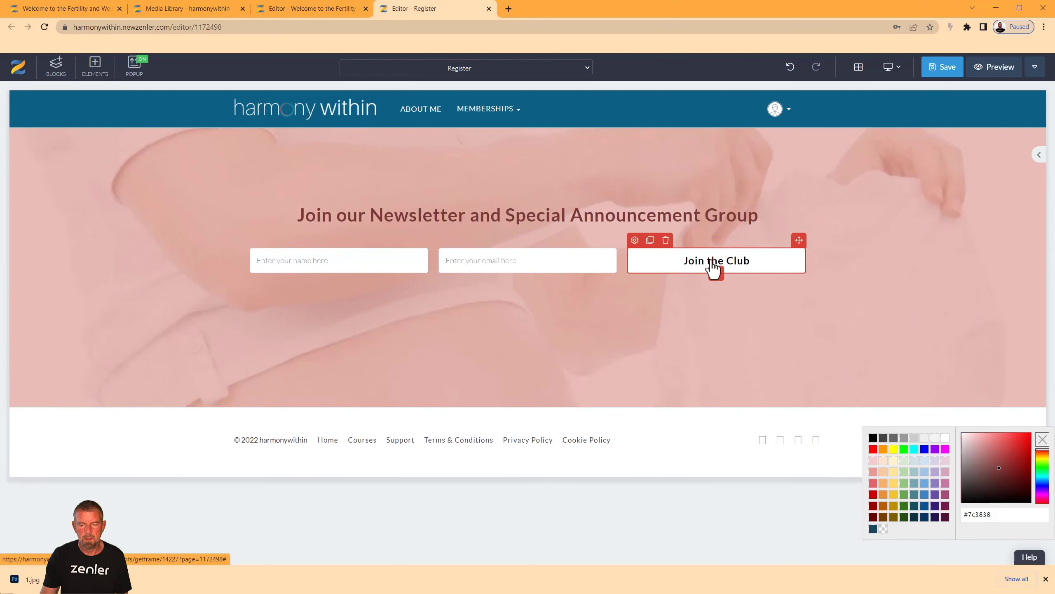
left_click(634, 240)
left_click(967, 117)
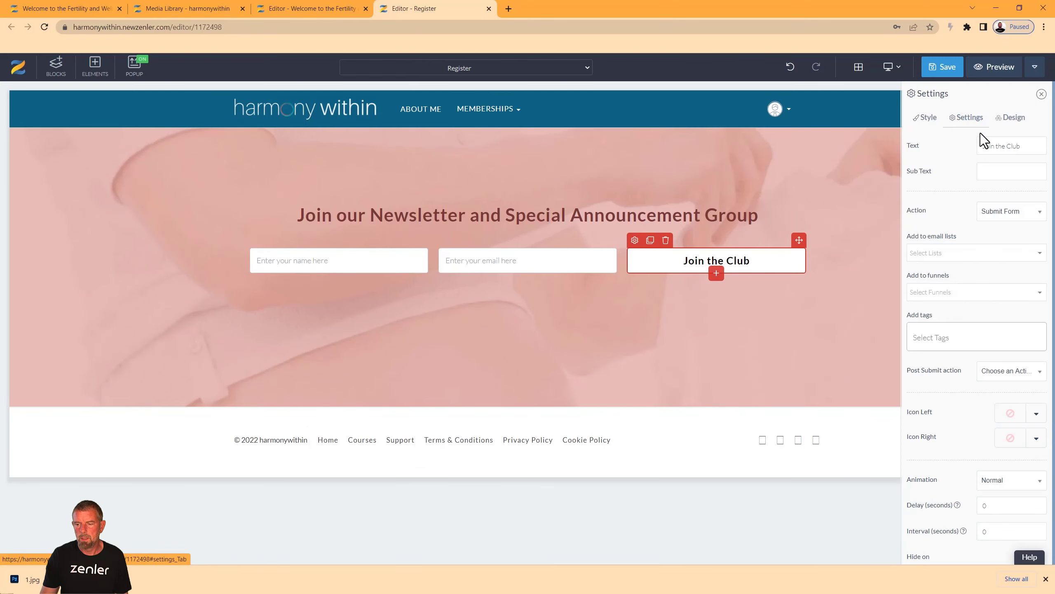
left_click(1027, 146)
left_click_drag(1027, 146, 982, 149)
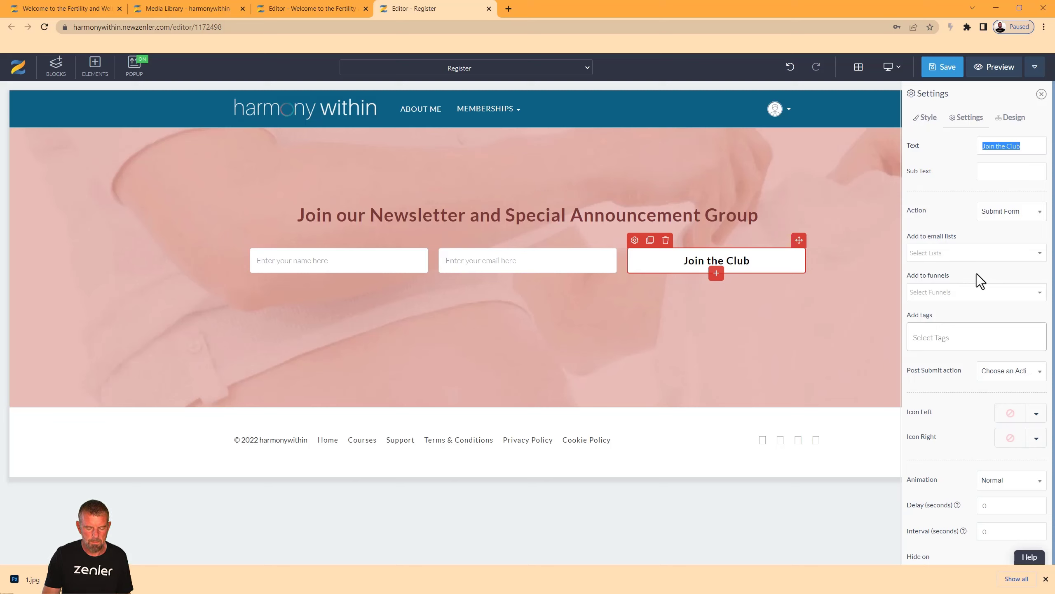
type("Our New")
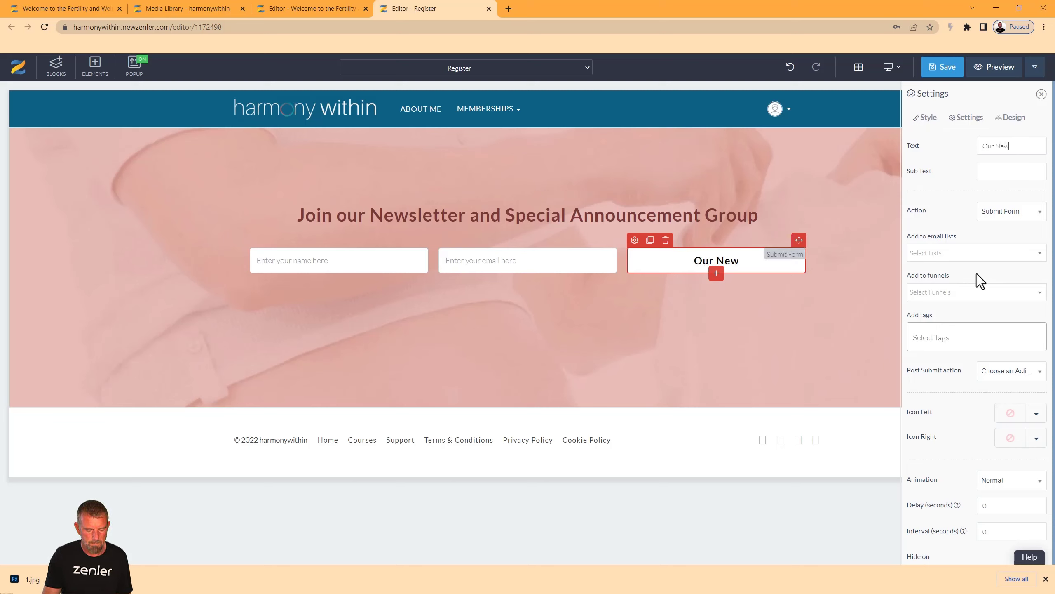
type("sletter")
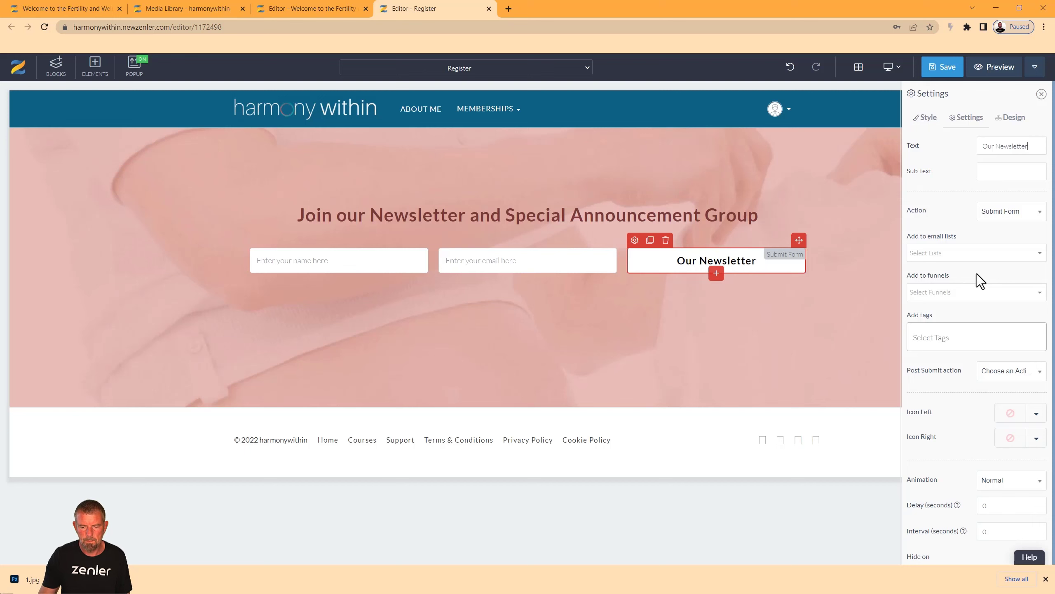
left_click(942, 66)
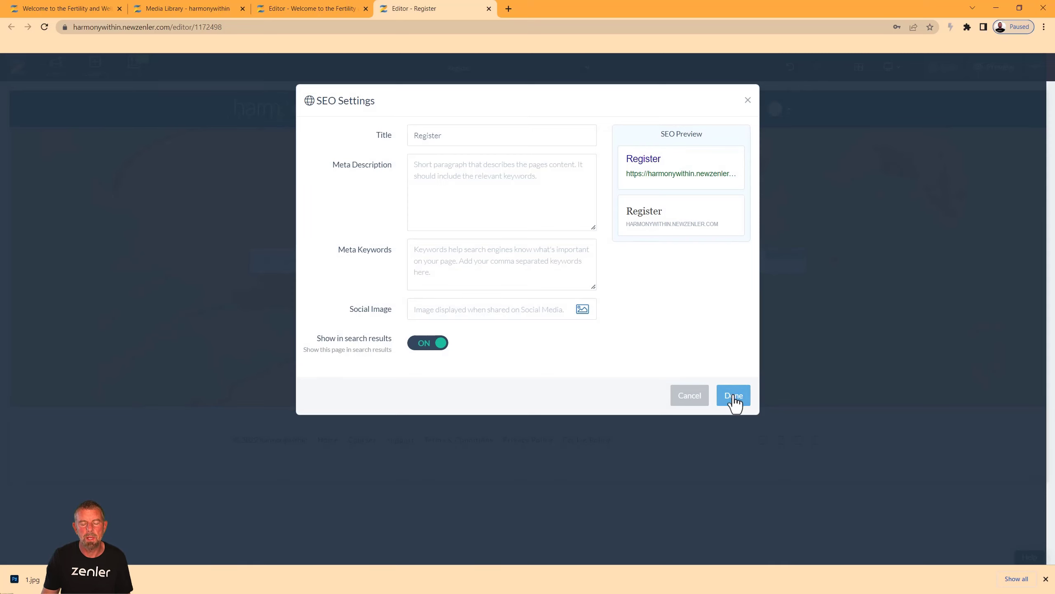
Check the title and meta description fields in the Register page's SEO settings and close them without changes.
double_click(444, 136)
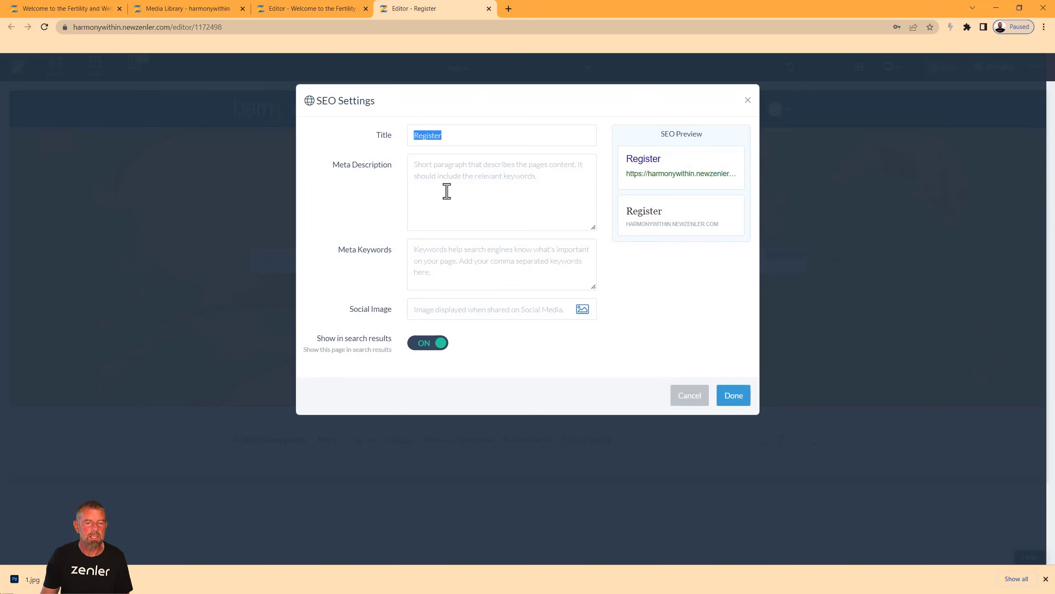
left_click(472, 179)
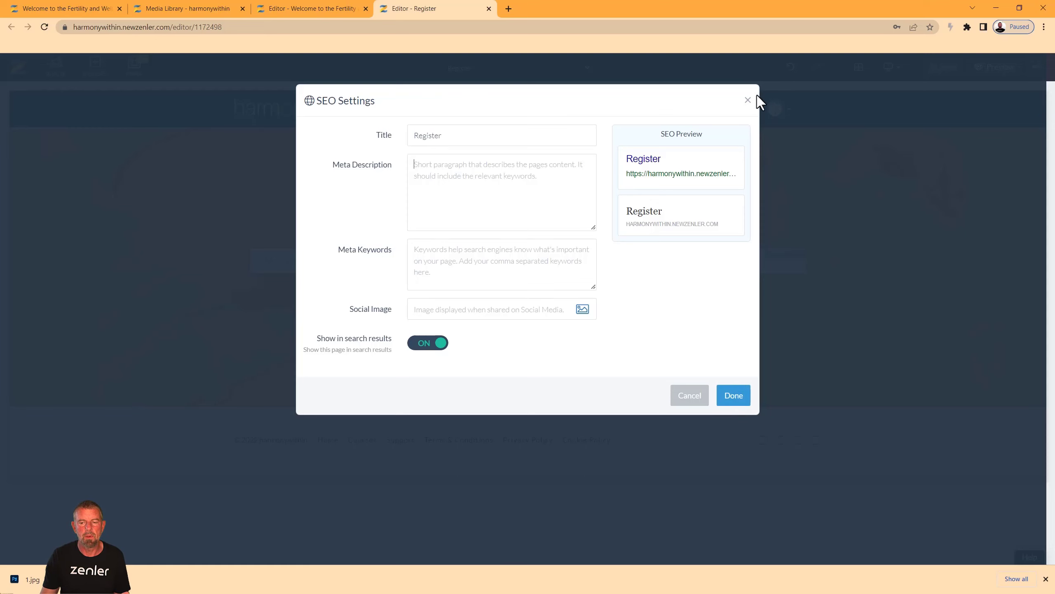
left_click(747, 100)
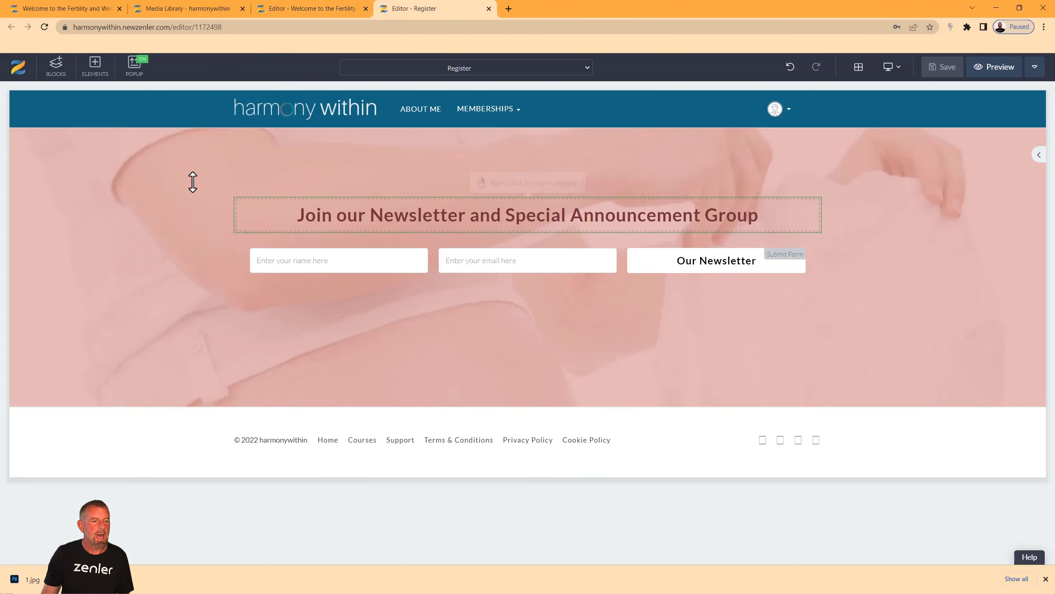
Compare the live home page with the Register and Launching Soon pages open in the editor.
left_click(82, 5)
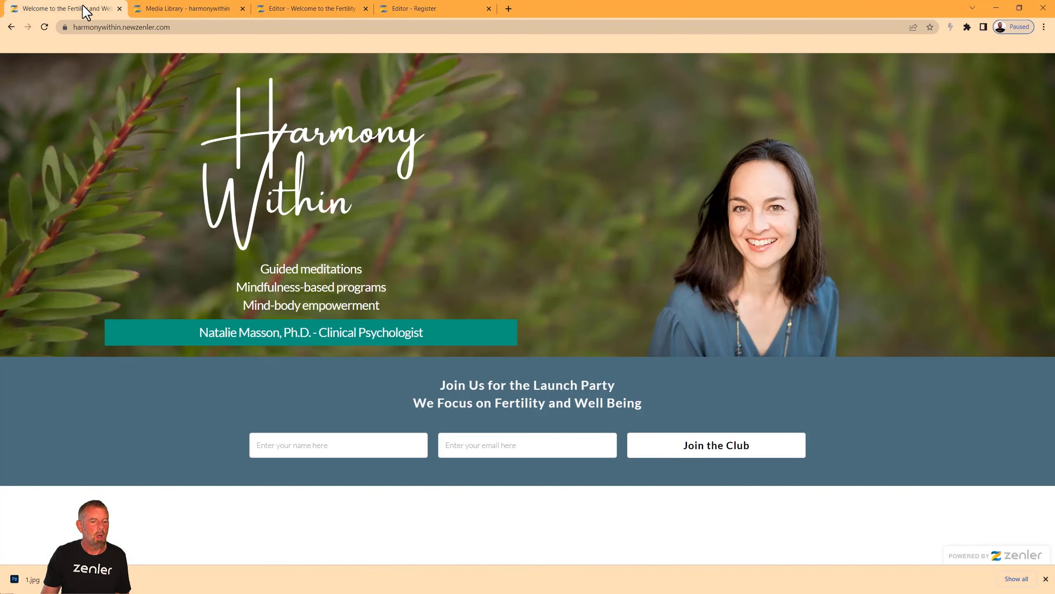
left_click(401, 9)
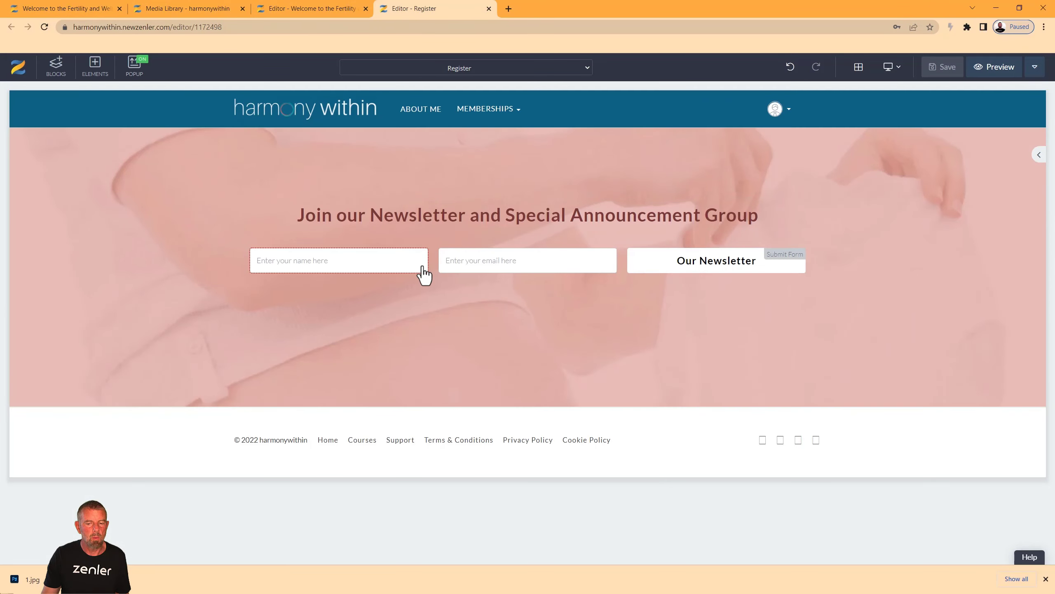
left_click(282, 9)
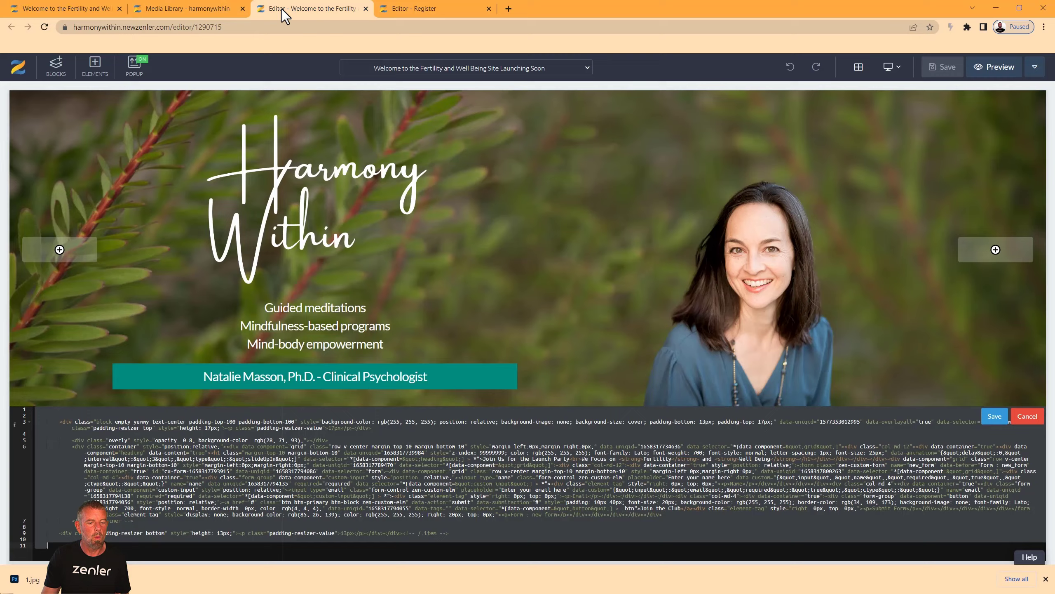
Preview the "Welcome to the Fertility Membership Area" page from the site's page list.
left_click(192, 11)
left_click(37, 194)
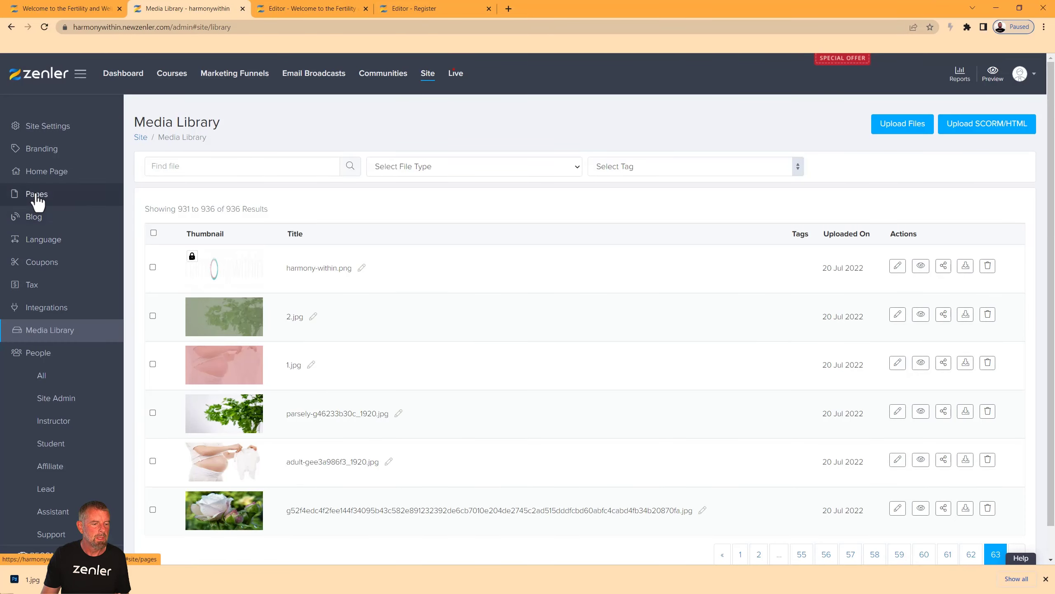
scroll(478, 345, "down", 2)
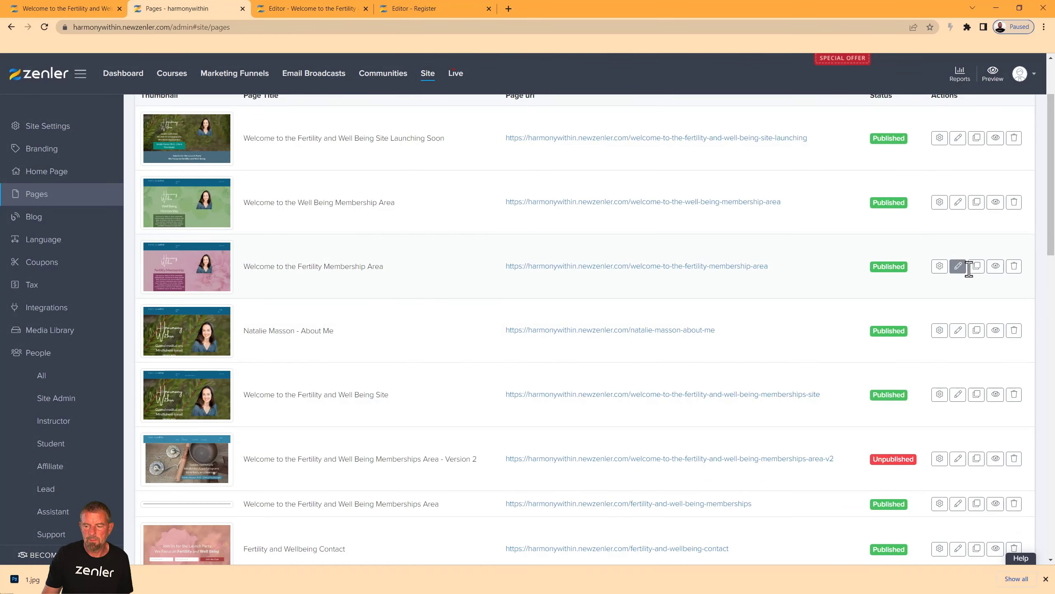
left_click(996, 266)
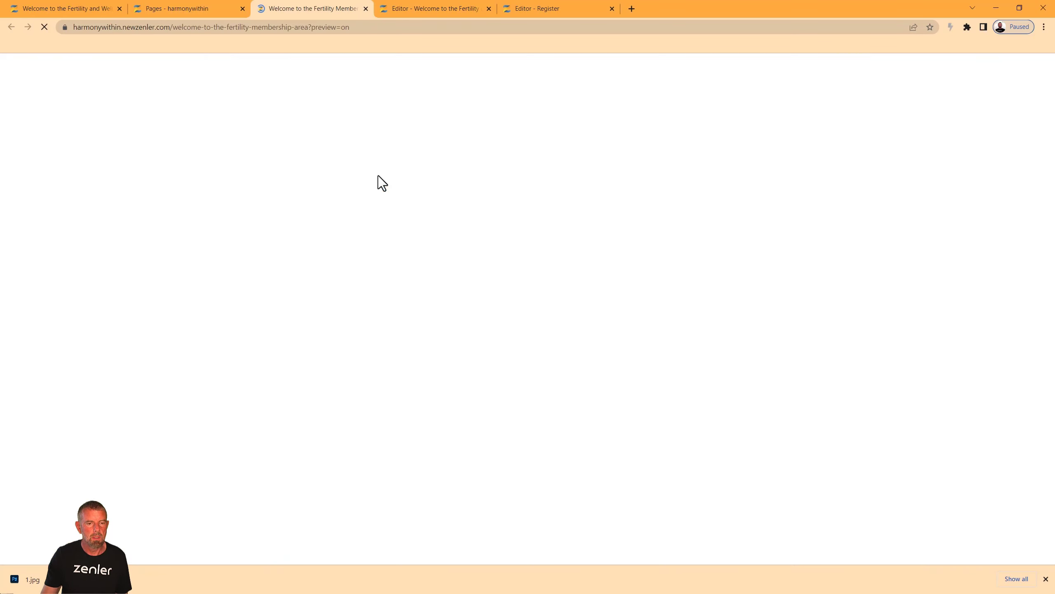
Look over the Fertility Membership Area preview and close all browser tabs except the site's page list.
scroll(568, 262, "down", 7)
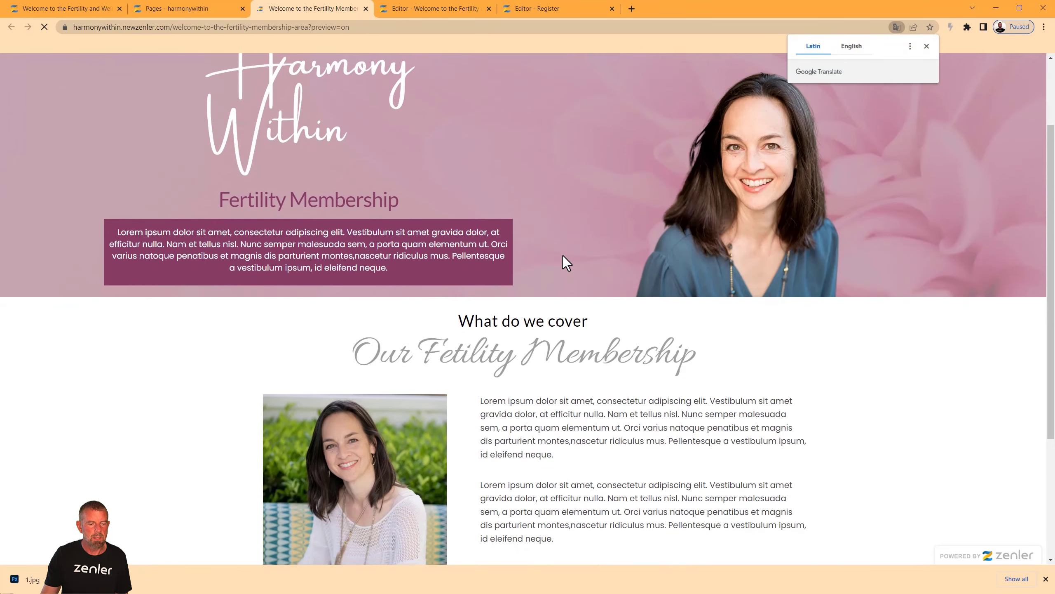
scroll(563, 256, "up", 7)
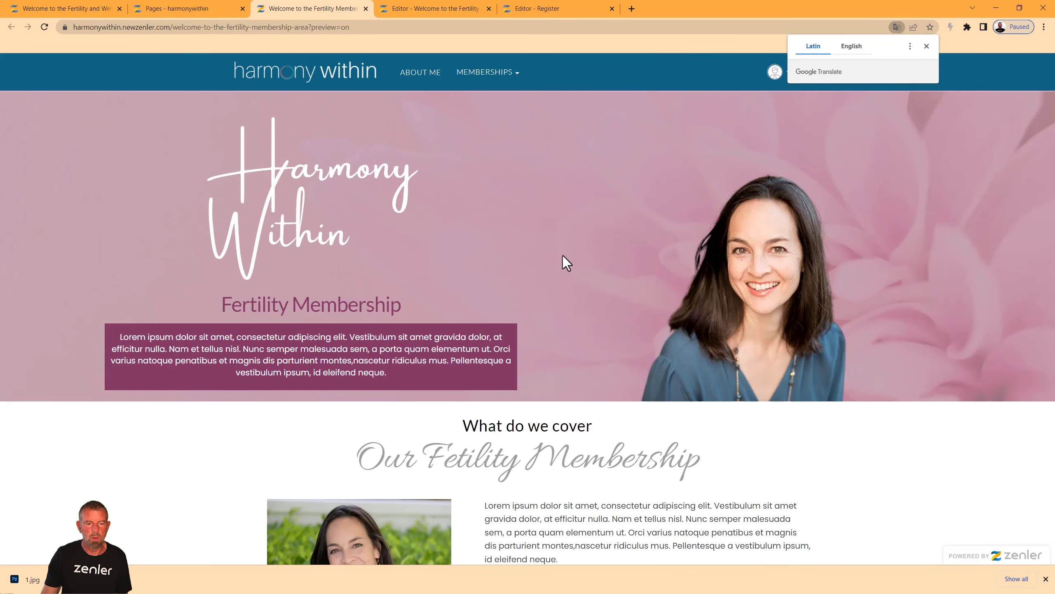
left_click(531, 10)
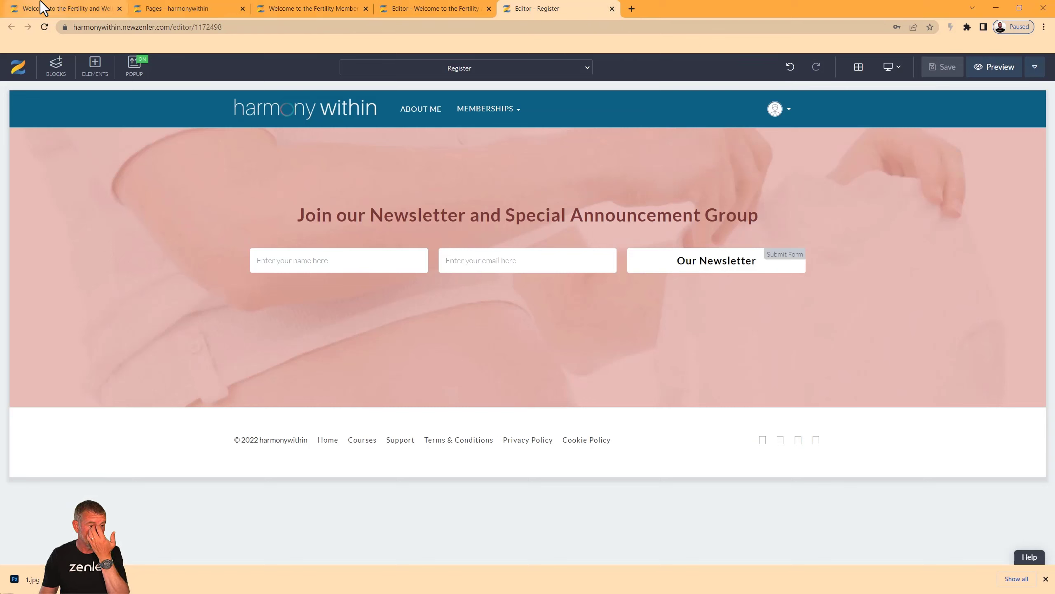
left_click(612, 9)
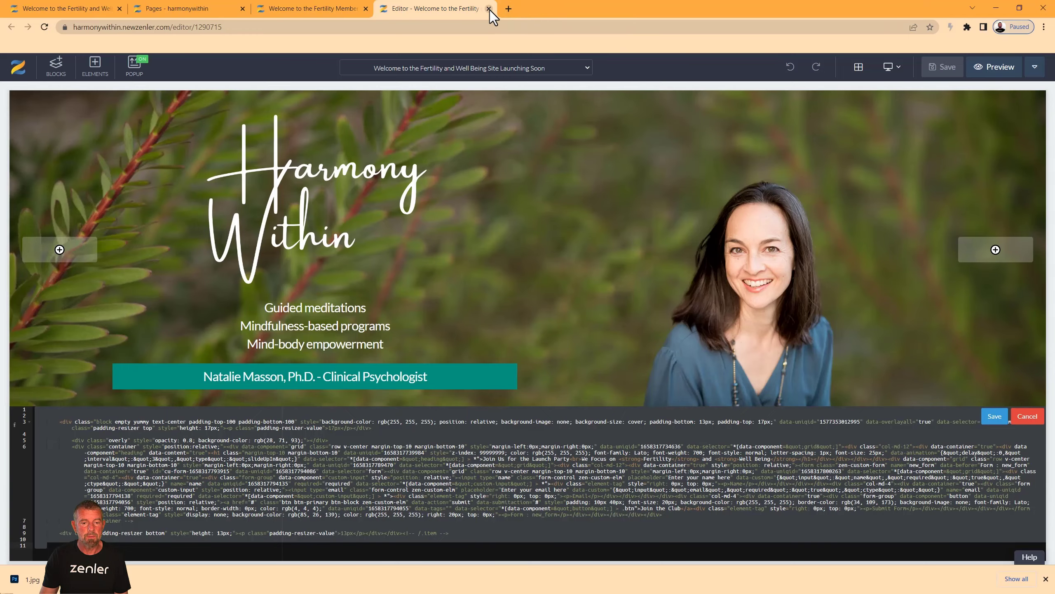
left_click(488, 9)
left_click(365, 8)
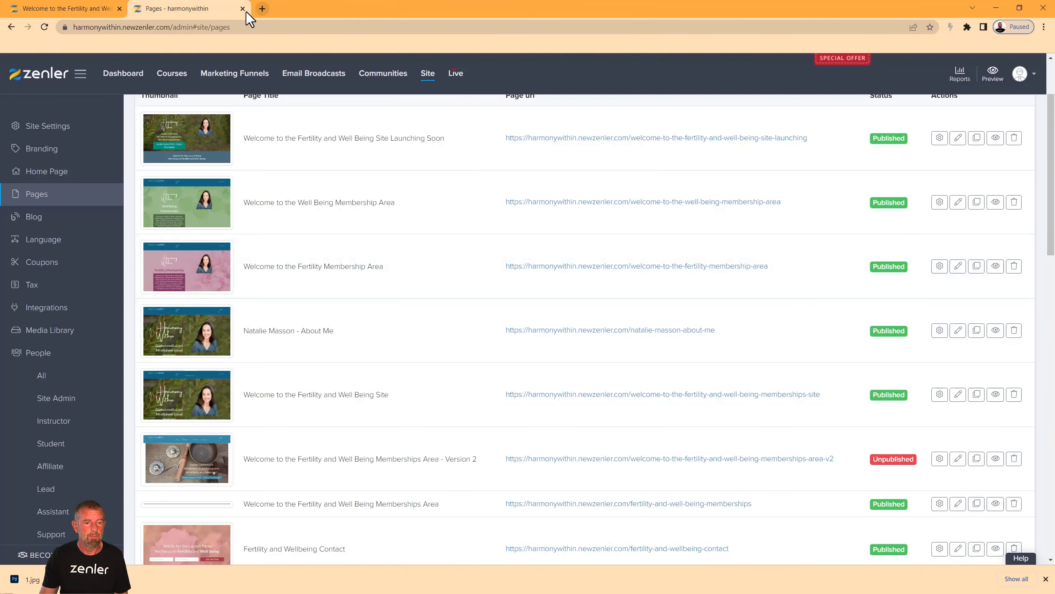
left_click(87, 9)
left_click(119, 8)
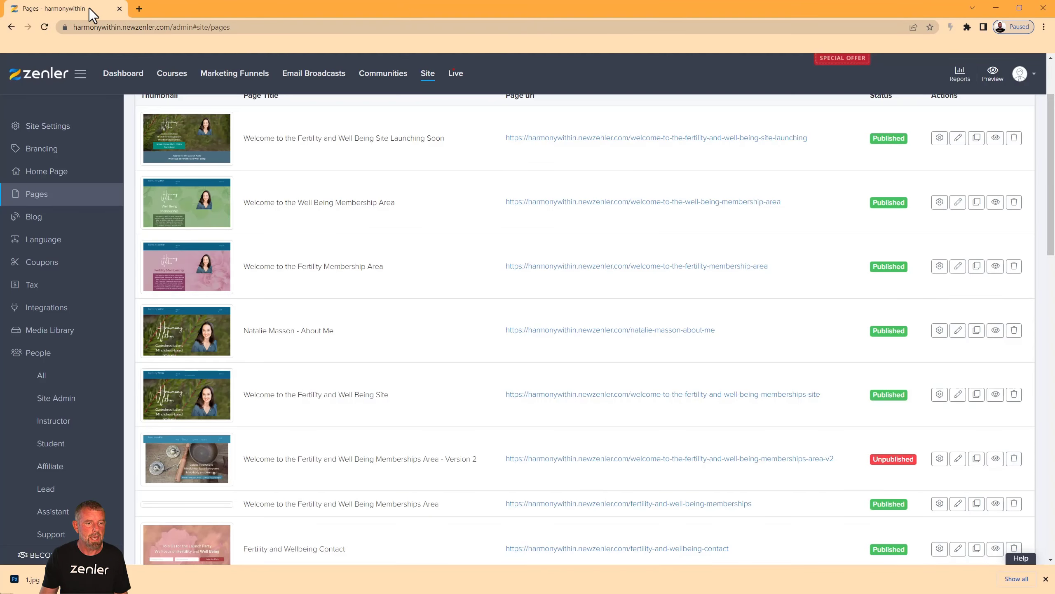
Look through the site's page list, preview the "Welcome to the Fertility and Well Being Site" page and return to the list.
scroll(379, 195, "up", 3)
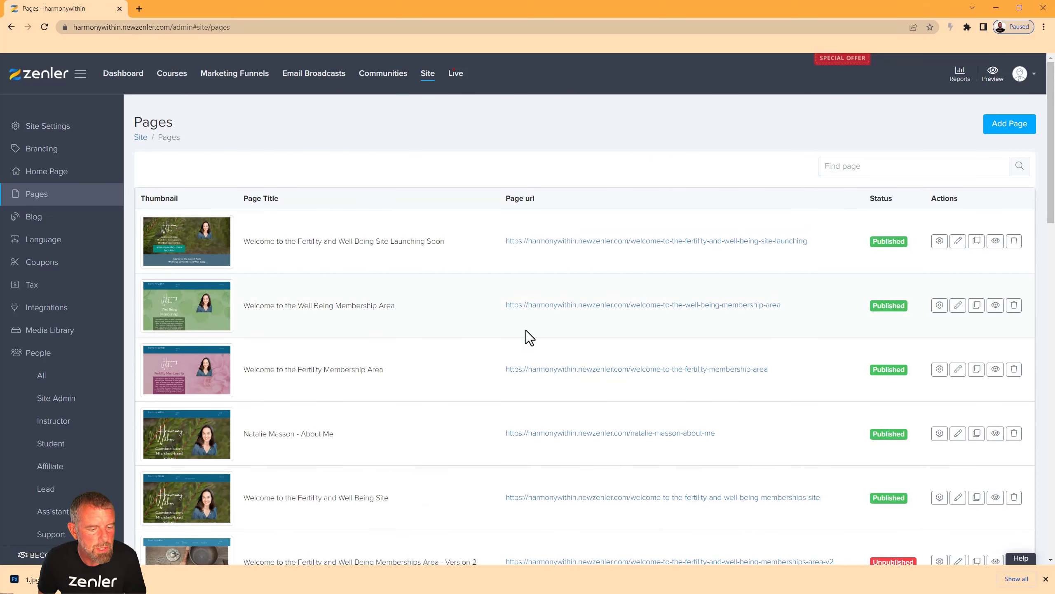
scroll(511, 313, "down", 8)
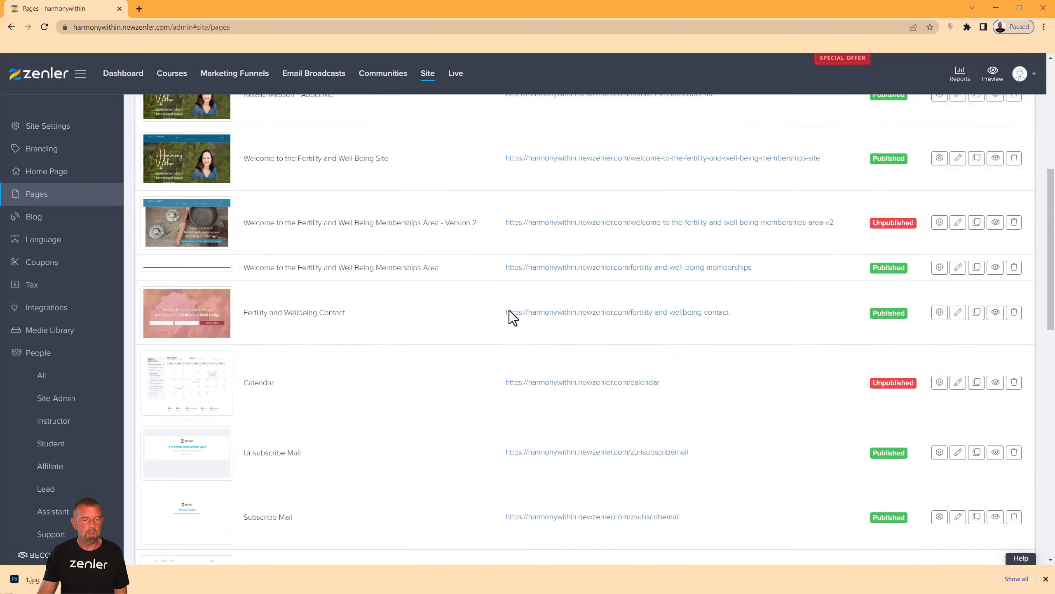
scroll(510, 311, "up", 6)
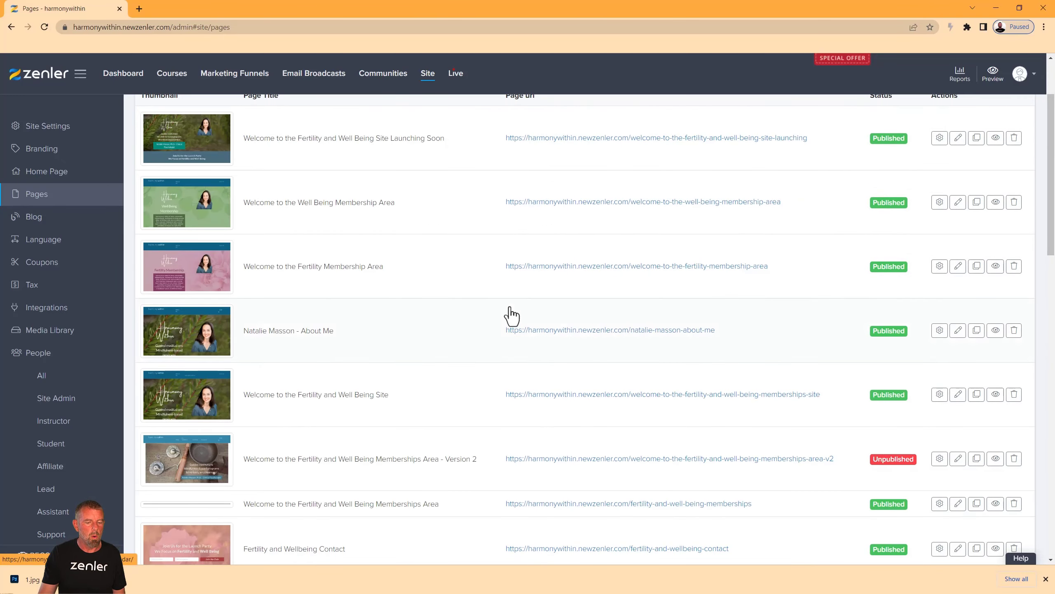
scroll(512, 308, "down", 1)
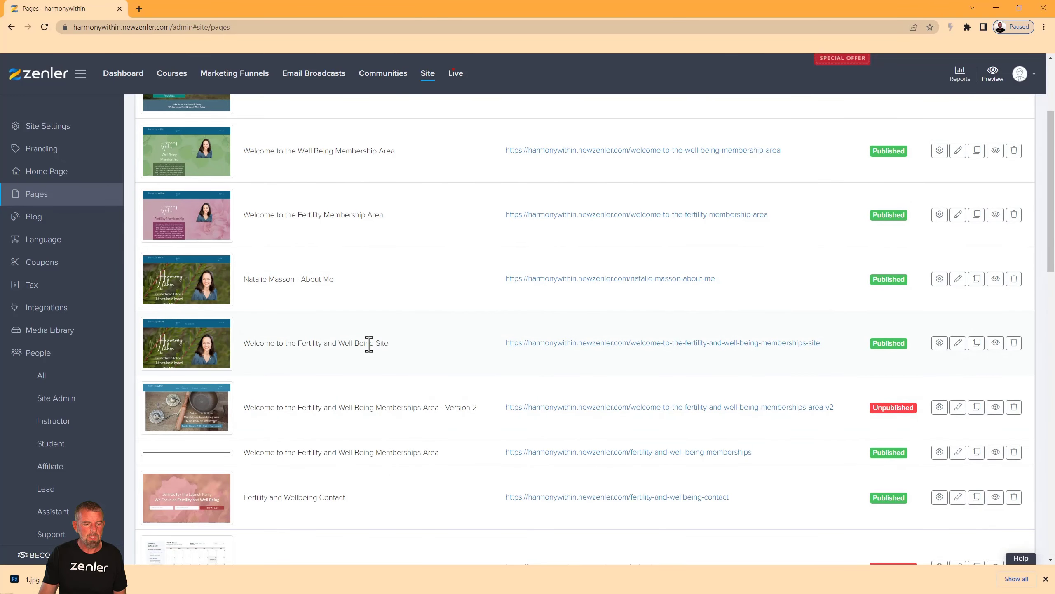
left_click(996, 343)
left_click(62, 9)
Review the titles of the Well Being and Fertility membership area pages in the page list.
left_click_drag(396, 152, 244, 152)
left_click_drag(384, 217, 250, 218)
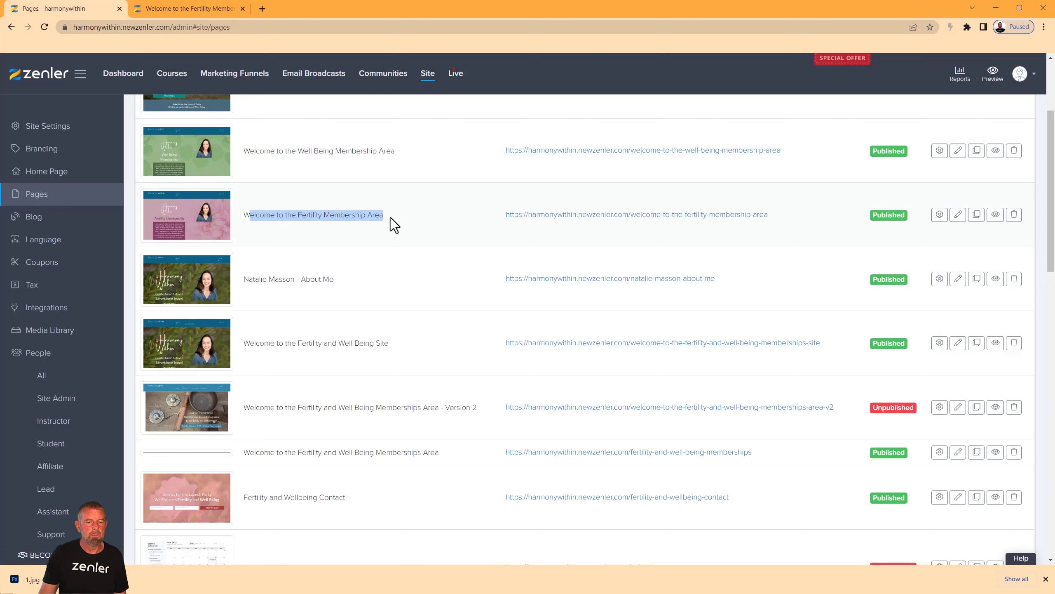
left_click(344, 222)
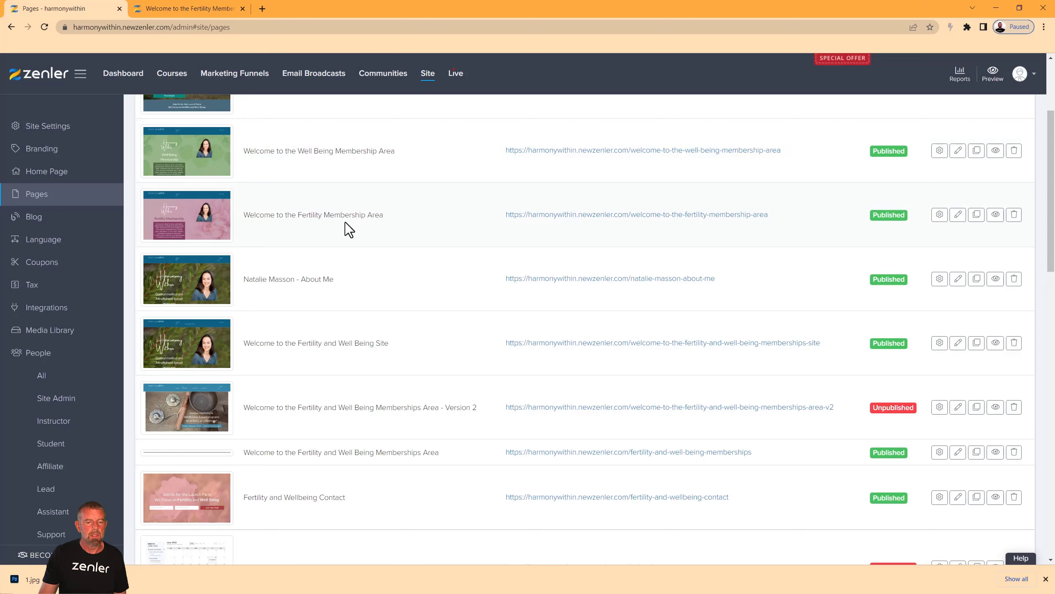
left_click_drag(388, 216, 301, 216)
left_click(384, 207)
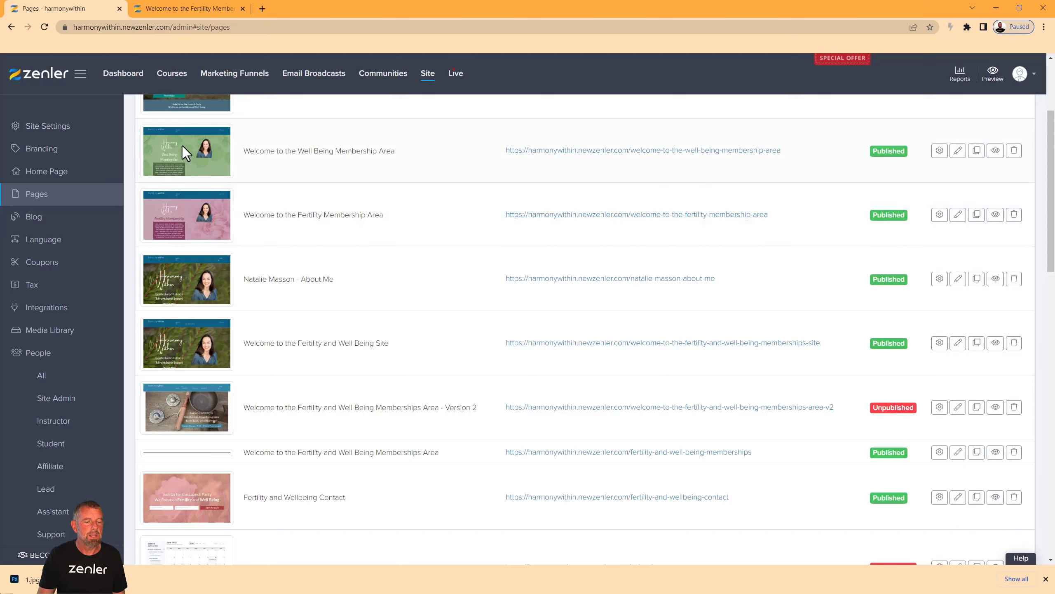
Look through all the courses on the site's Courses page.
left_click(172, 75)
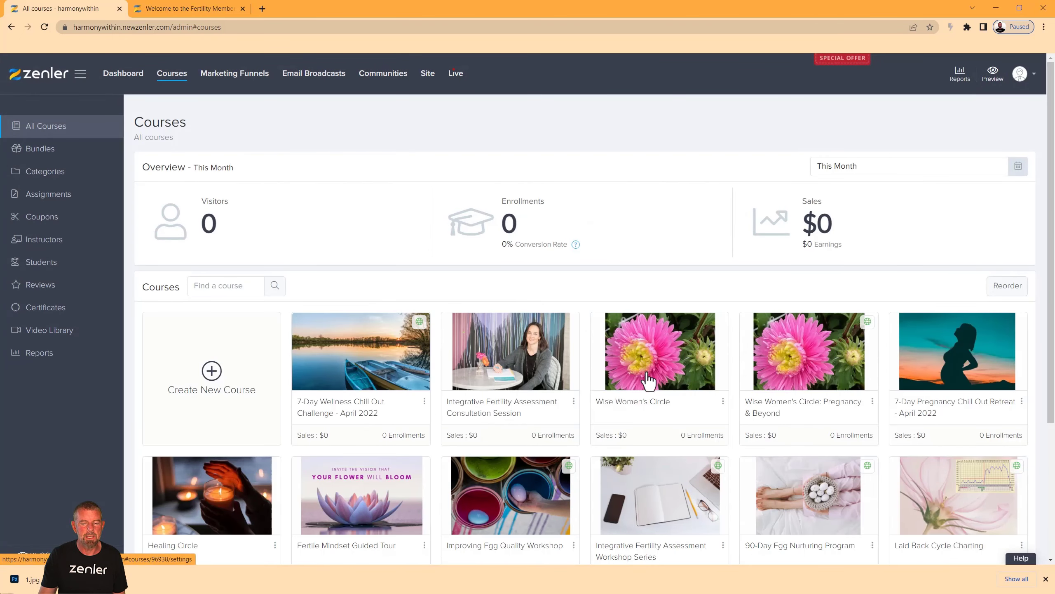
scroll(686, 369, "down", 3)
scroll(603, 391, "down", 2)
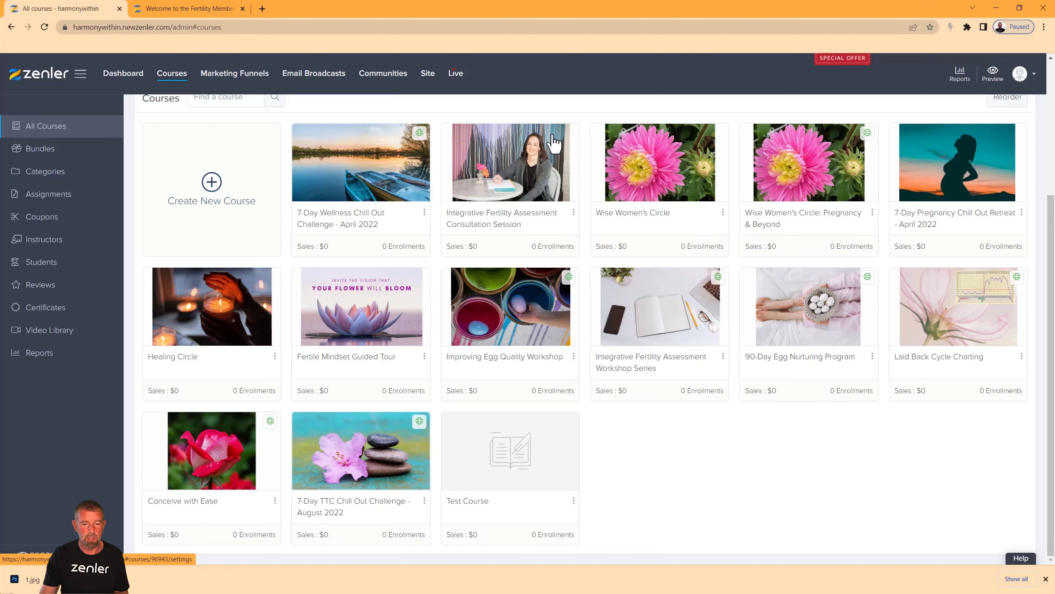
Create a course category named "Fertility" with "Fertility" as its URL ending.
left_click(52, 172)
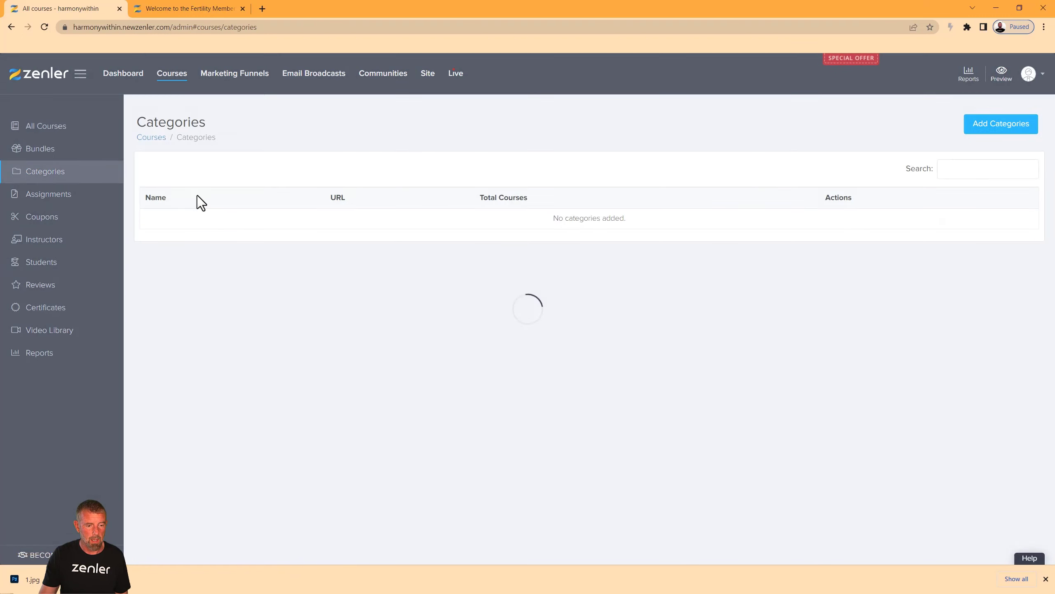
left_click(988, 127)
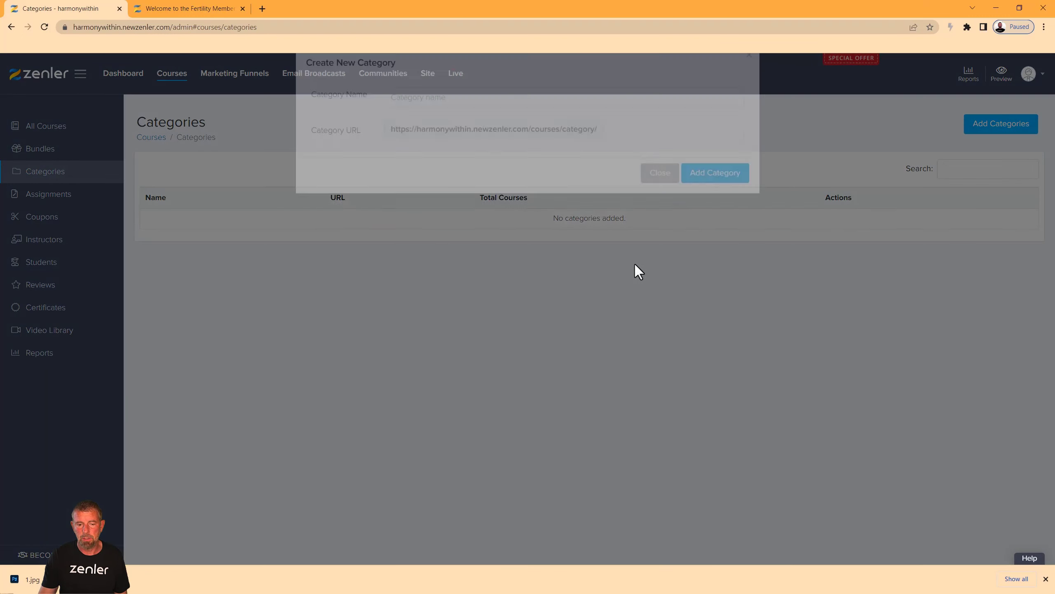
left_click(435, 130)
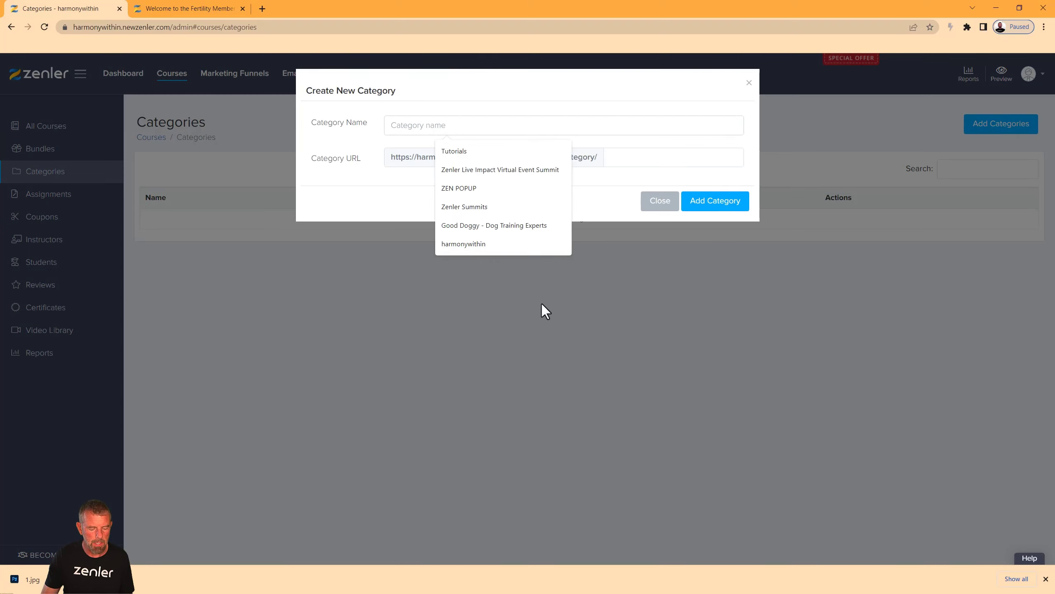
type("Fertitlity")
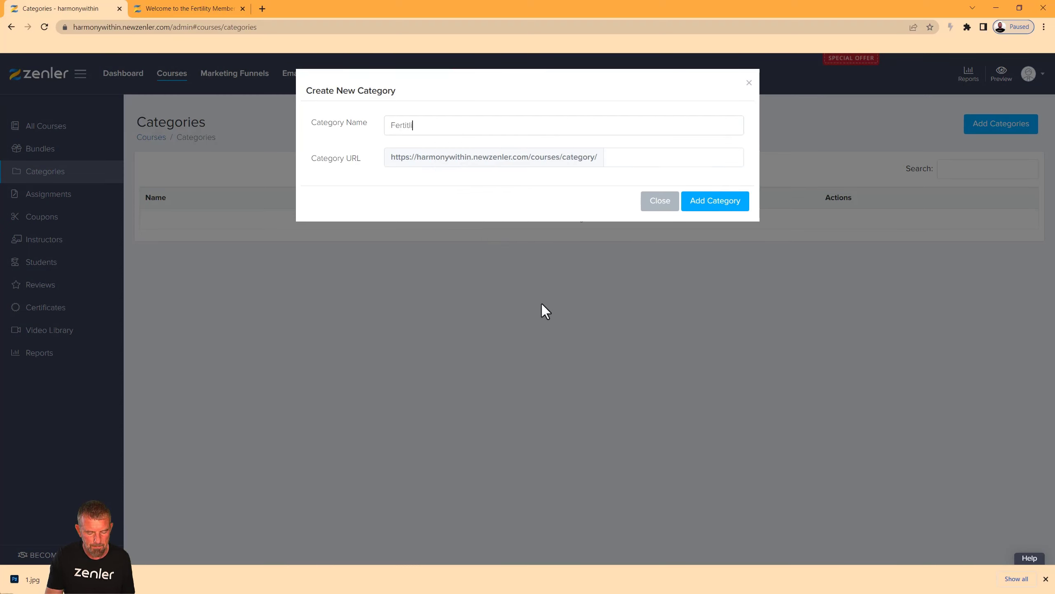
left_click_drag(423, 122, 384, 123)
right_click(413, 127)
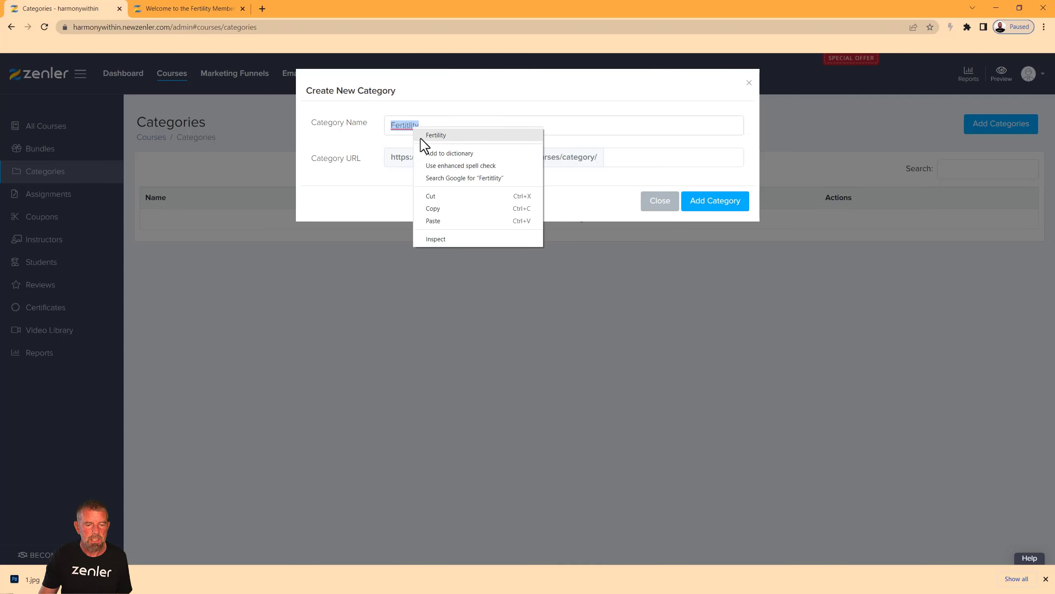
left_click(421, 138)
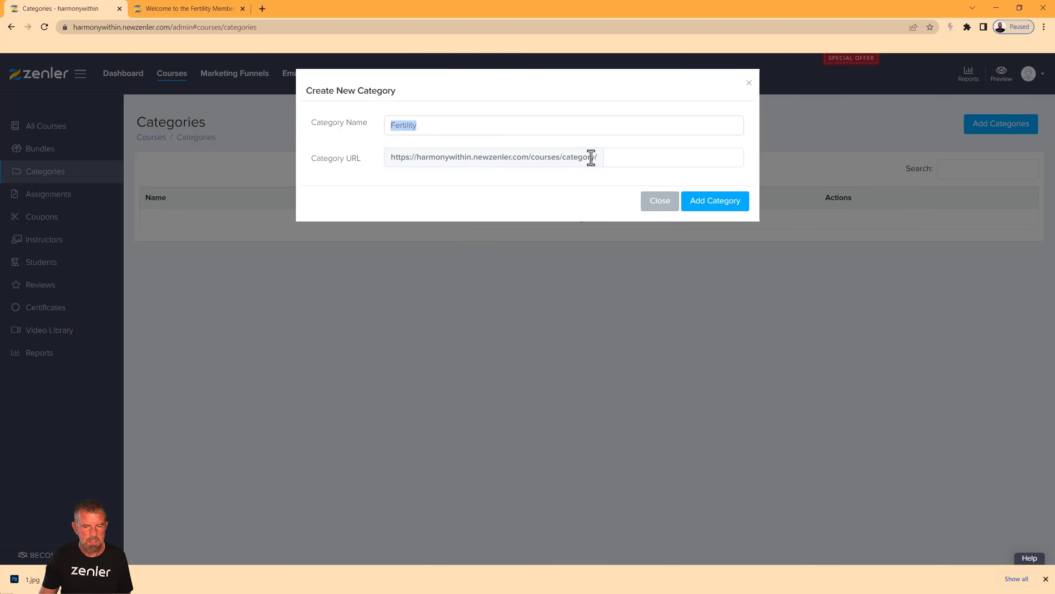
left_click(628, 159)
type("Fertility")
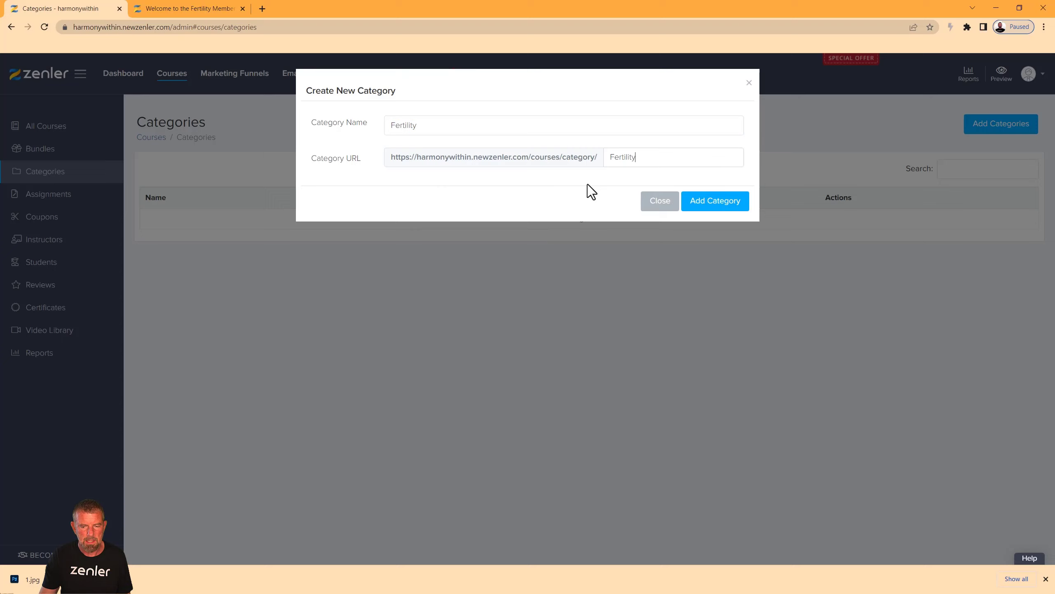
left_click(712, 203)
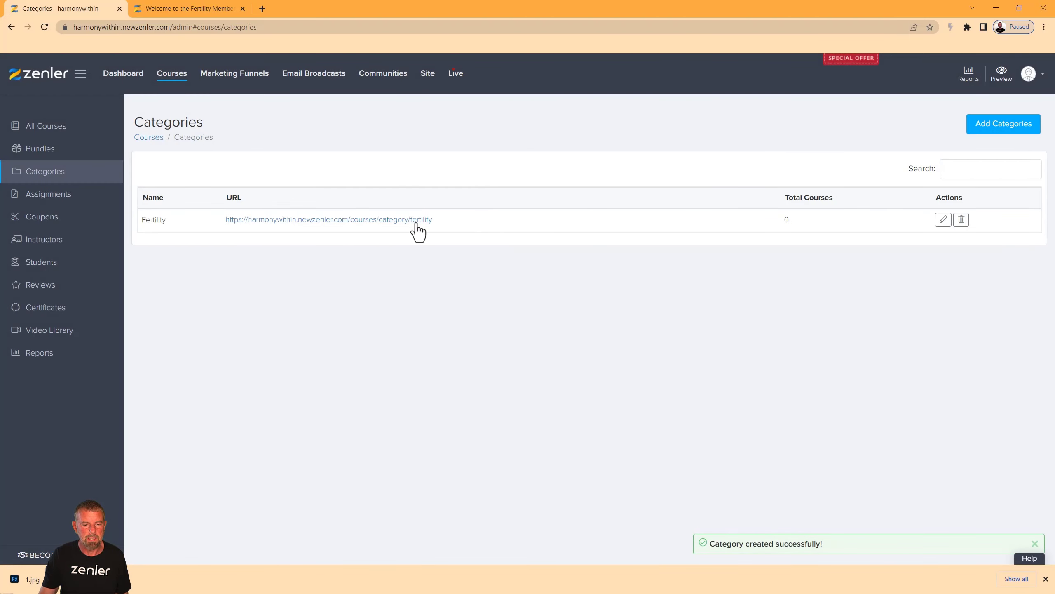
Create a second course category named "Wellbeing" with "Wellbeing" as its URL ending.
left_click(989, 131)
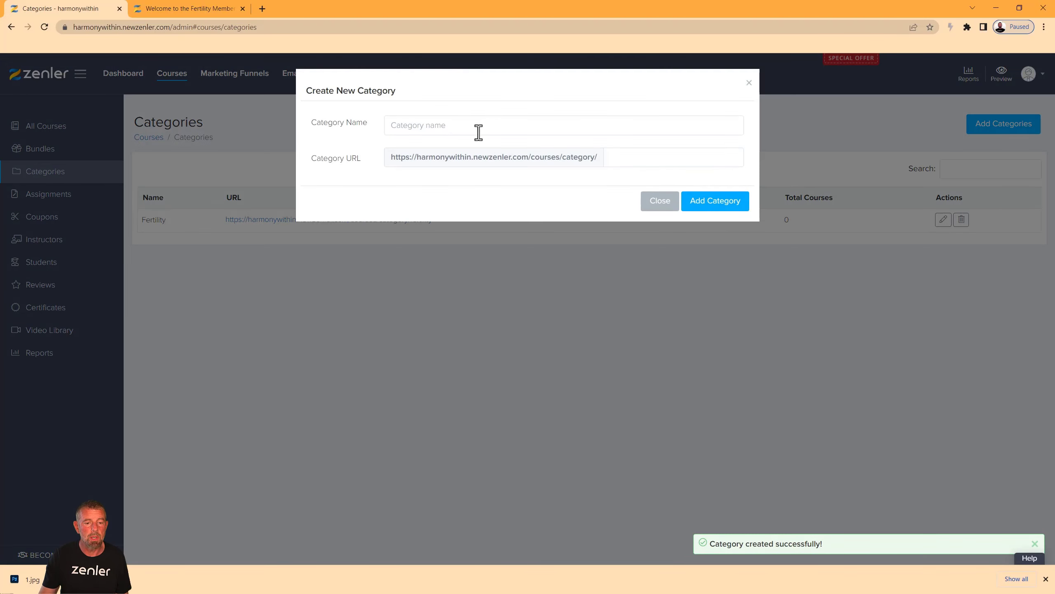
left_click(444, 126)
type("We")
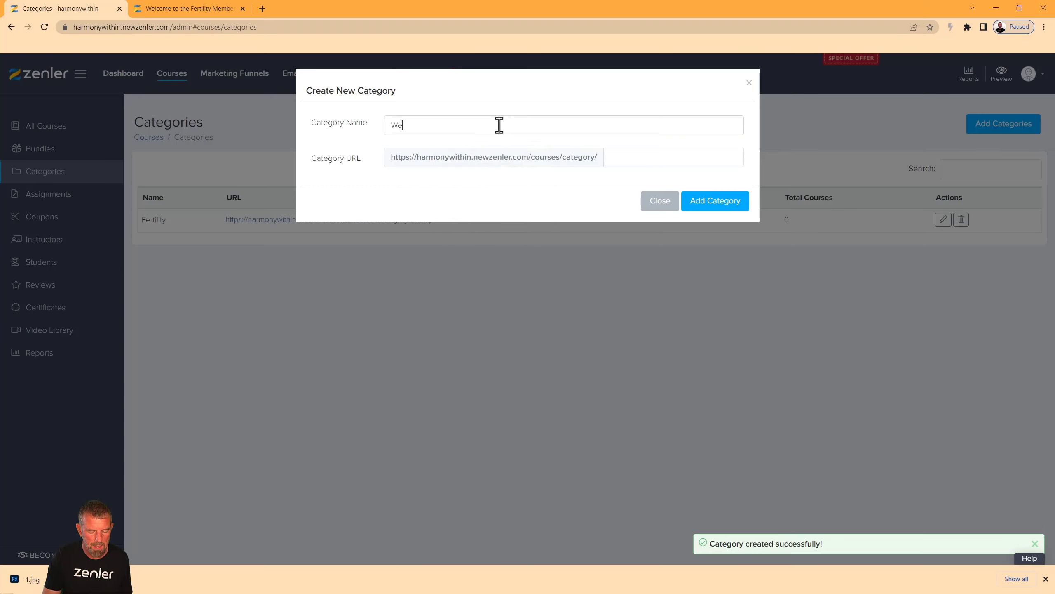
type("llbeing")
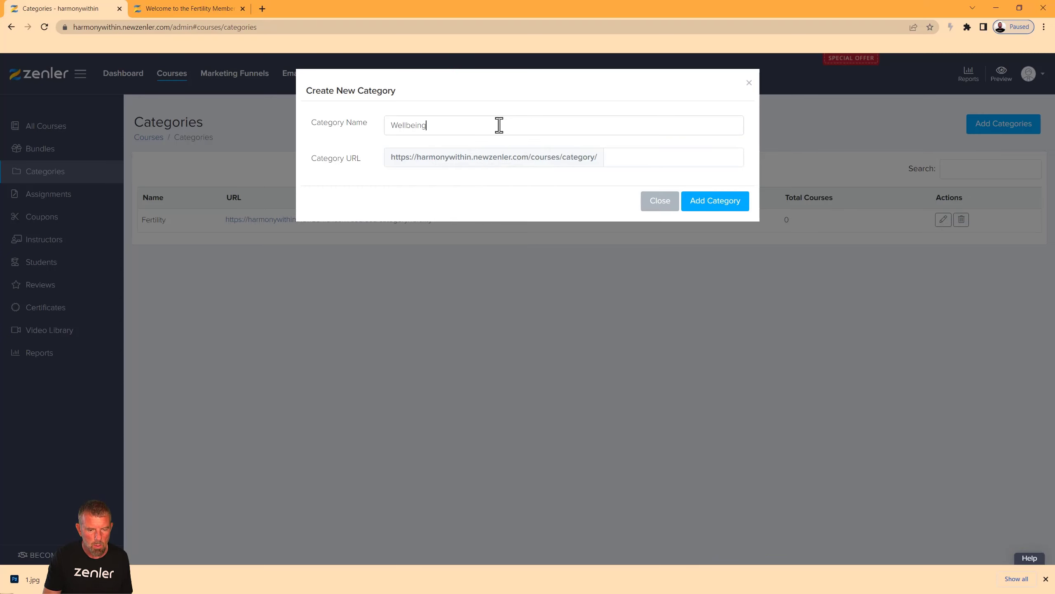
left_click_drag(497, 125, 372, 125)
key("ctrl+c")
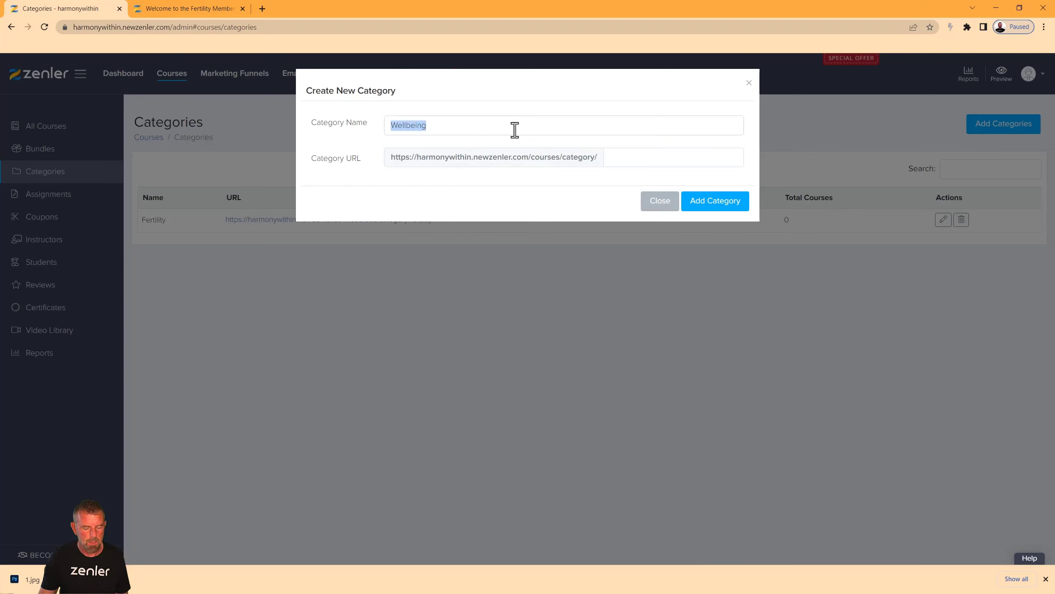
left_click(620, 160)
key("ctrl+v")
left_click(705, 201)
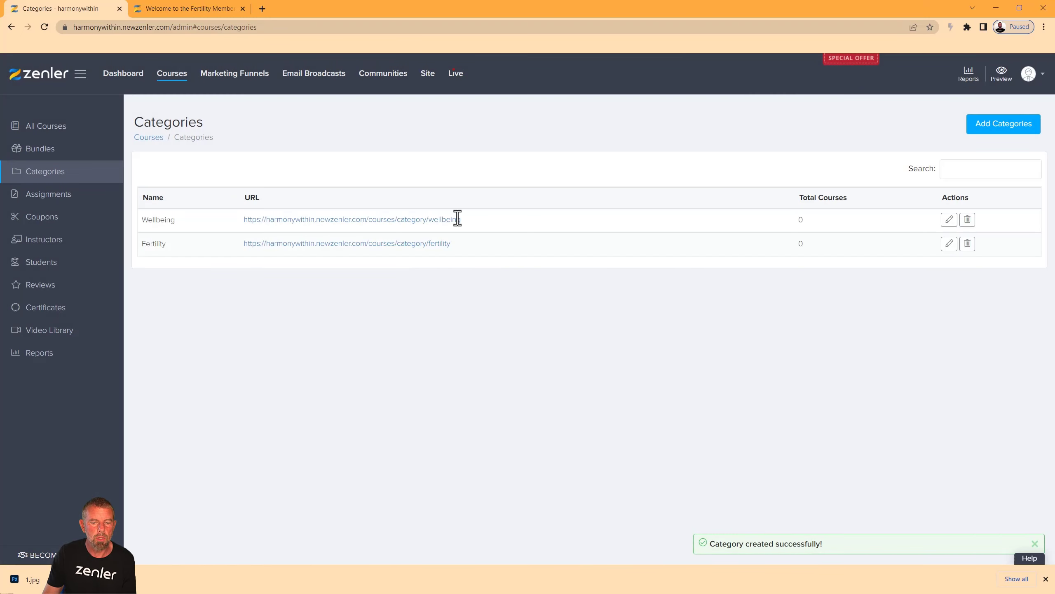
Check the URLs of the Wellbeing and Fertility categories in the category list.
left_click_drag(457, 218, 247, 221)
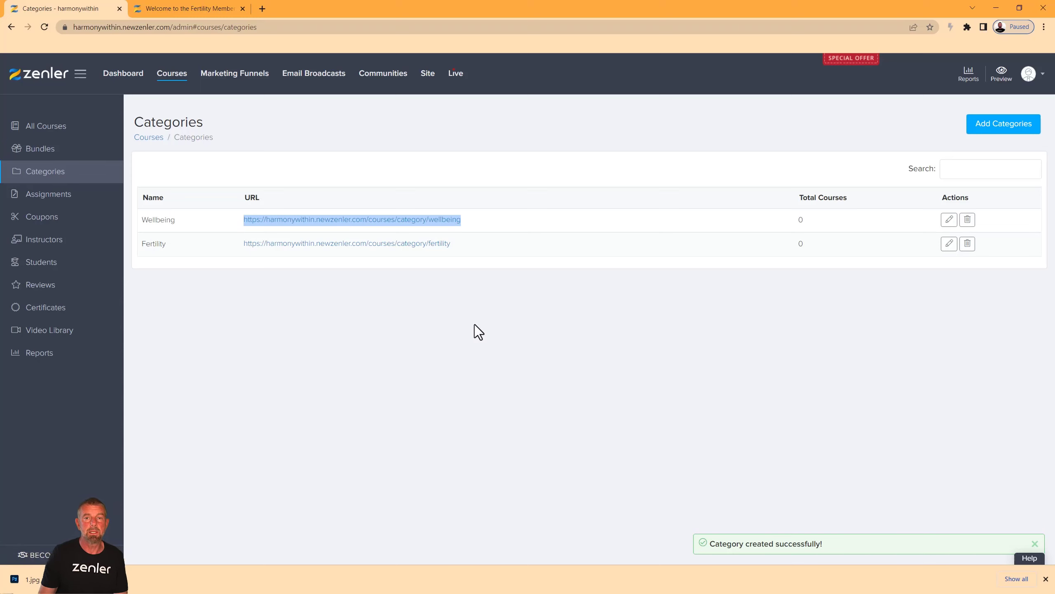
left_click_drag(476, 244, 254, 243)
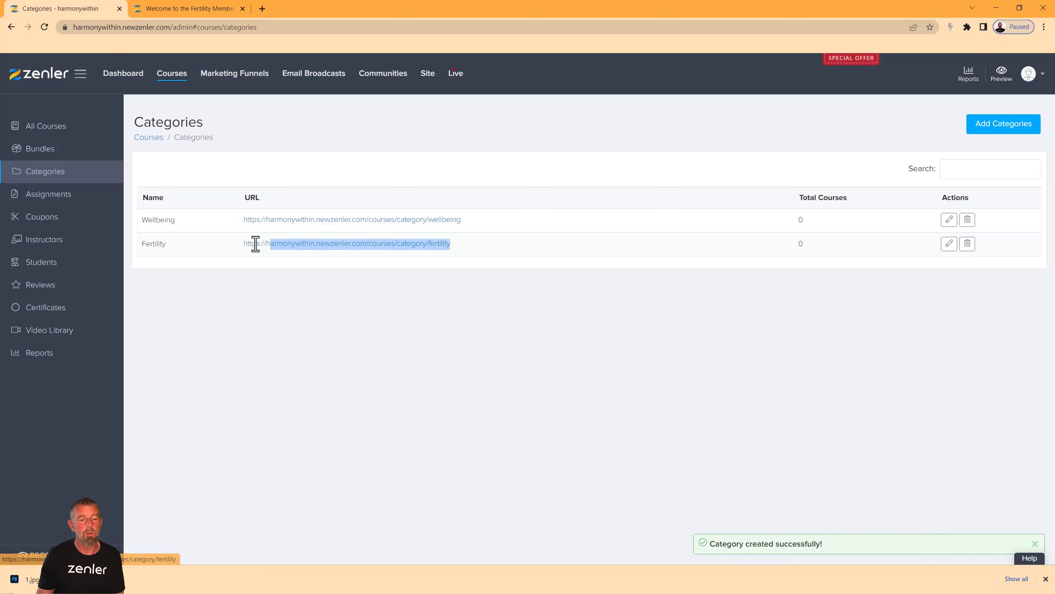
left_click(357, 310)
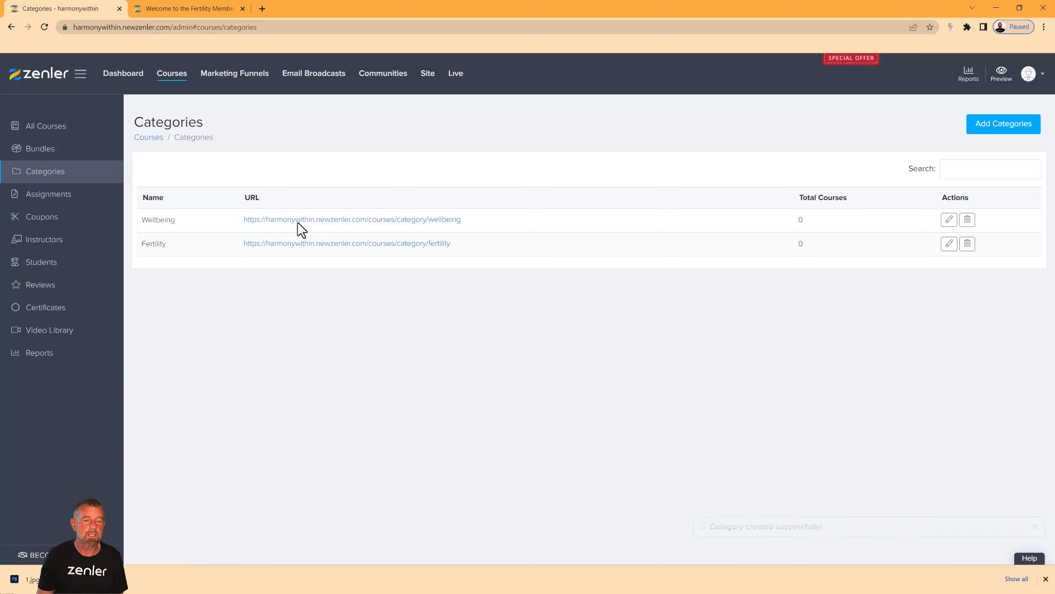
Assign the Fertility category to the "7-Day Wellness Chill Out Challenge - April 2022" course and update its details.
left_click(171, 76)
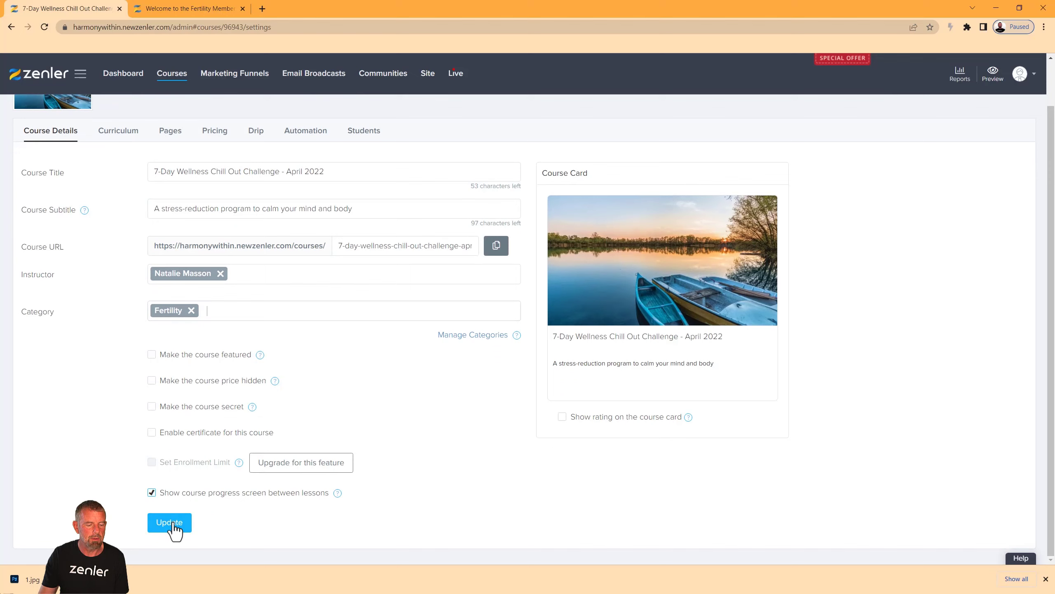
left_click(173, 525)
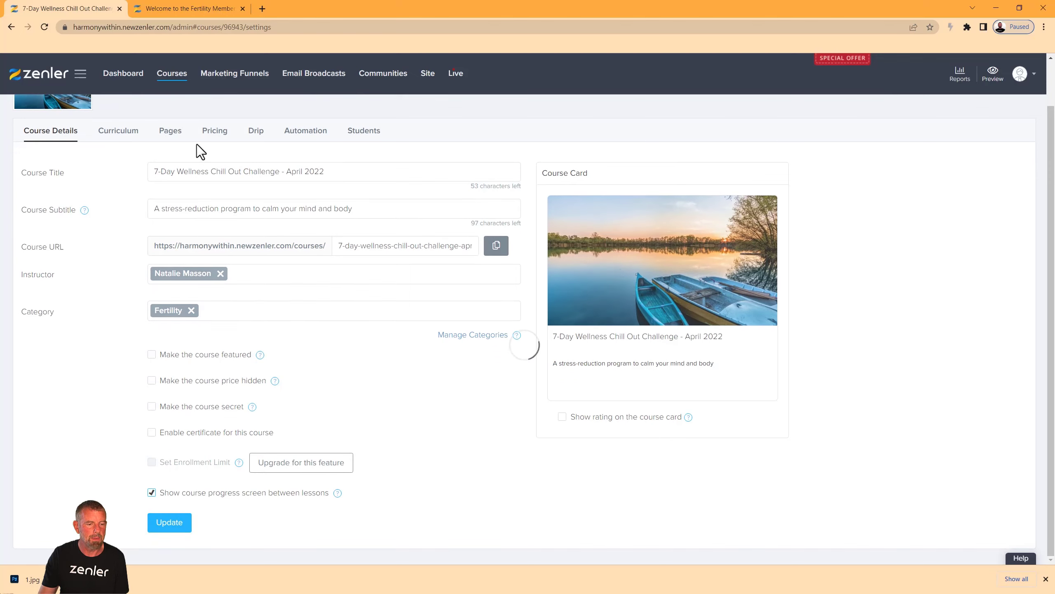
Assign the Fertility category to the "Integrative Fertility Assessment Consultation Session" course and update its details.
left_click(171, 76)
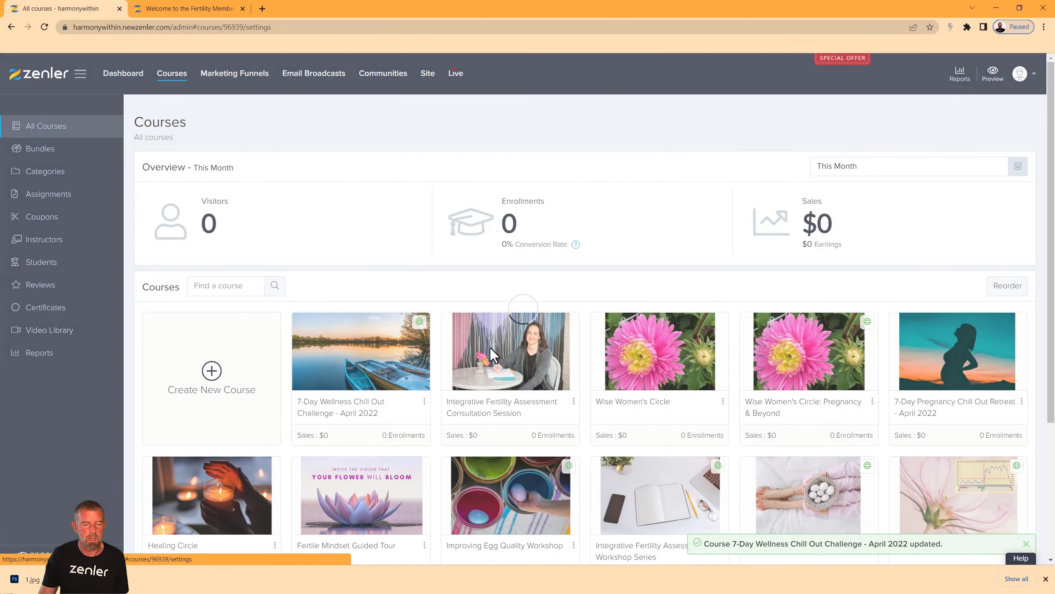
left_click(489, 348)
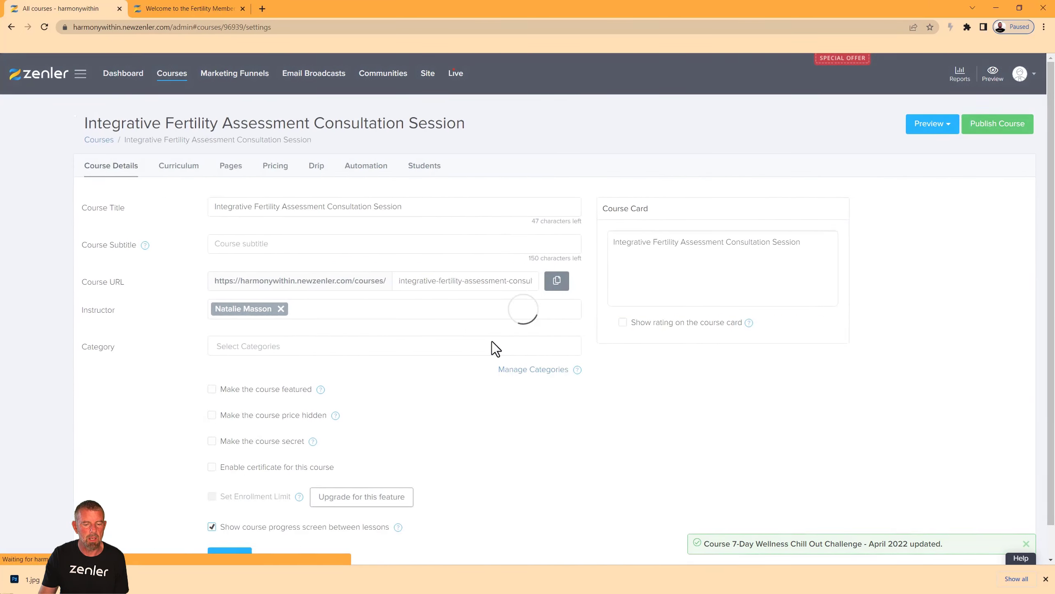
left_click(194, 357)
left_click(182, 383)
scroll(183, 415, "down", 3)
left_click(171, 524)
Assign the Fertility category to the "Wise Women's Circle" course and update its details.
left_click(172, 77)
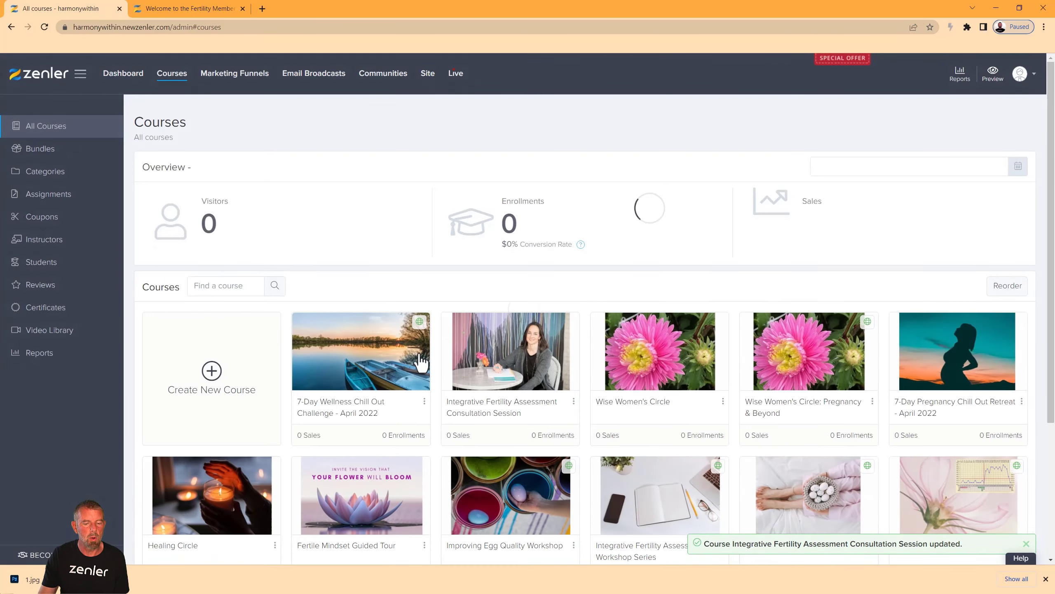
left_click(628, 338)
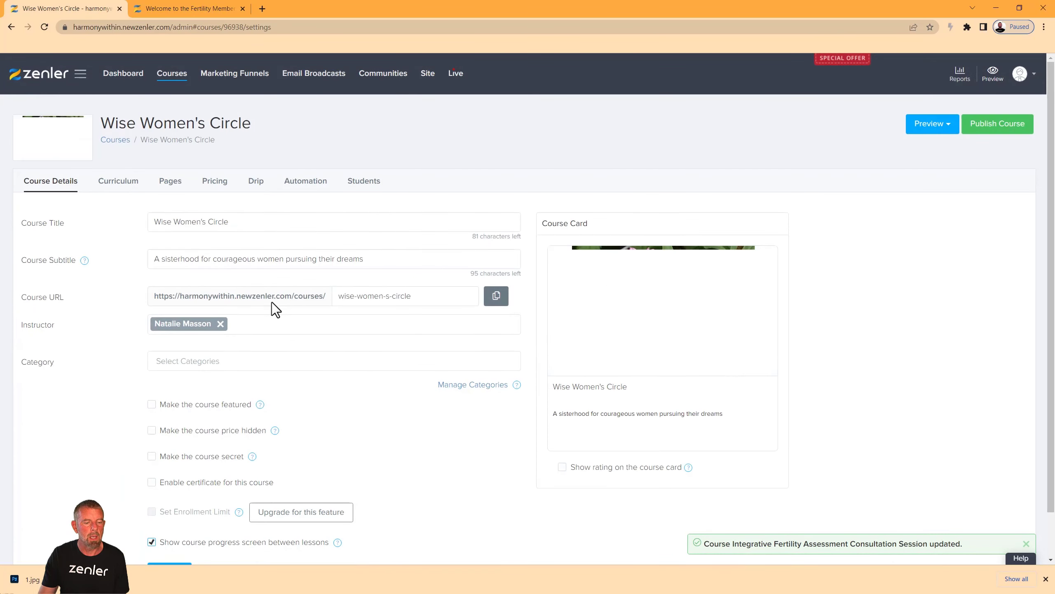
left_click(216, 360)
left_click(187, 384)
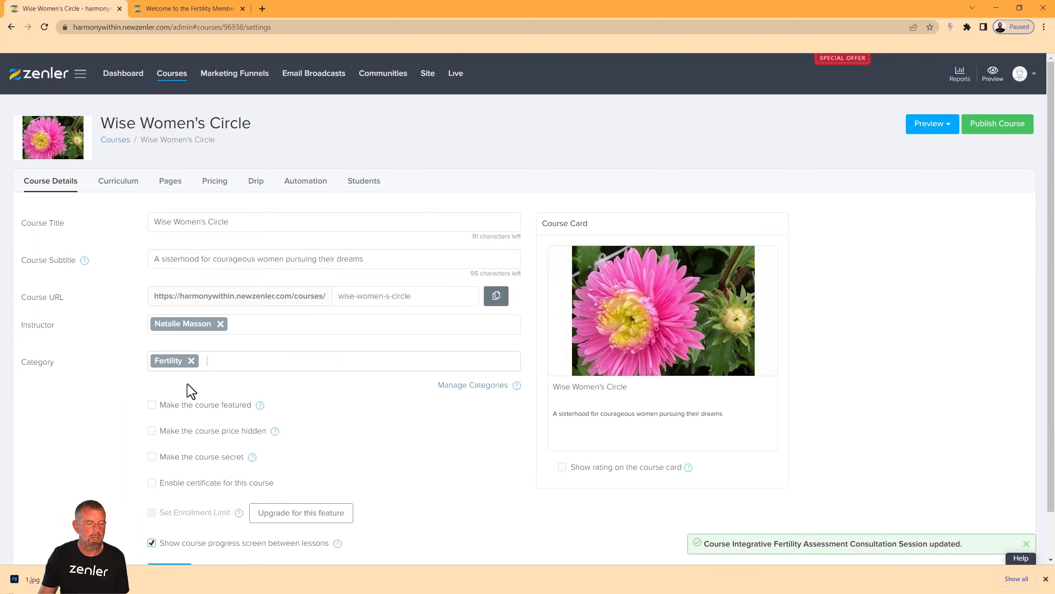
scroll(374, 470, "down", 2)
left_click(171, 526)
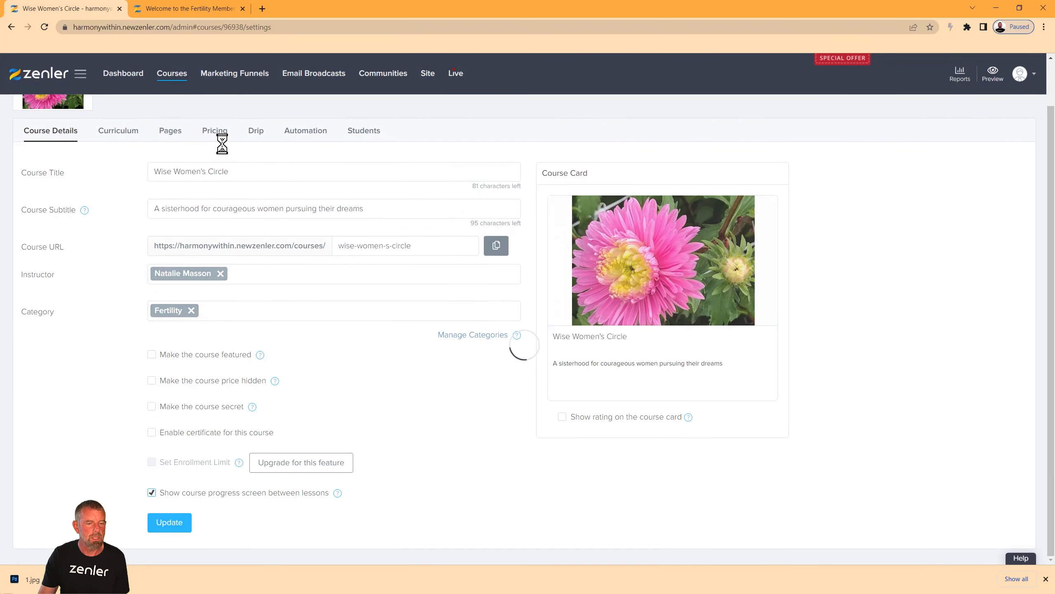
Assign the Fertility category to the "Wise Women's Circle: Pregnancy & Beyond" course and update its details.
left_click(175, 79)
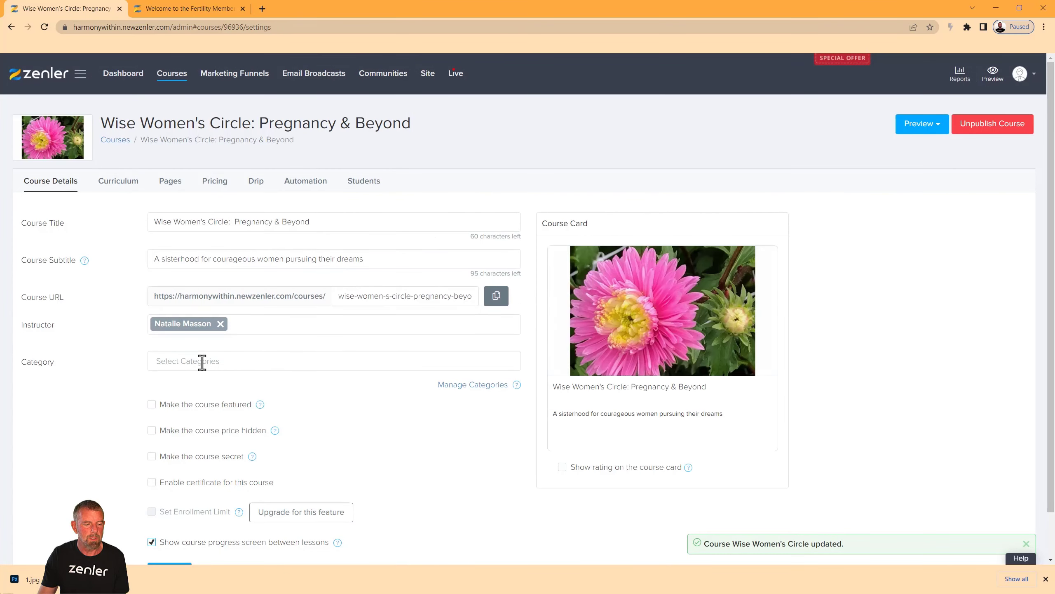
left_click(200, 361)
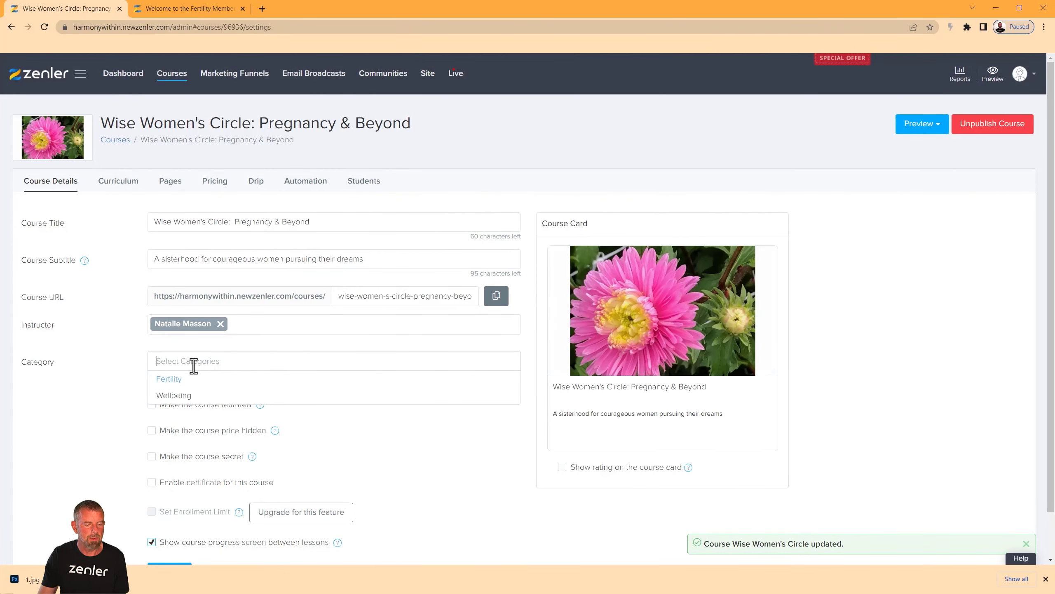
left_click(169, 379)
scroll(316, 429, "down", 1)
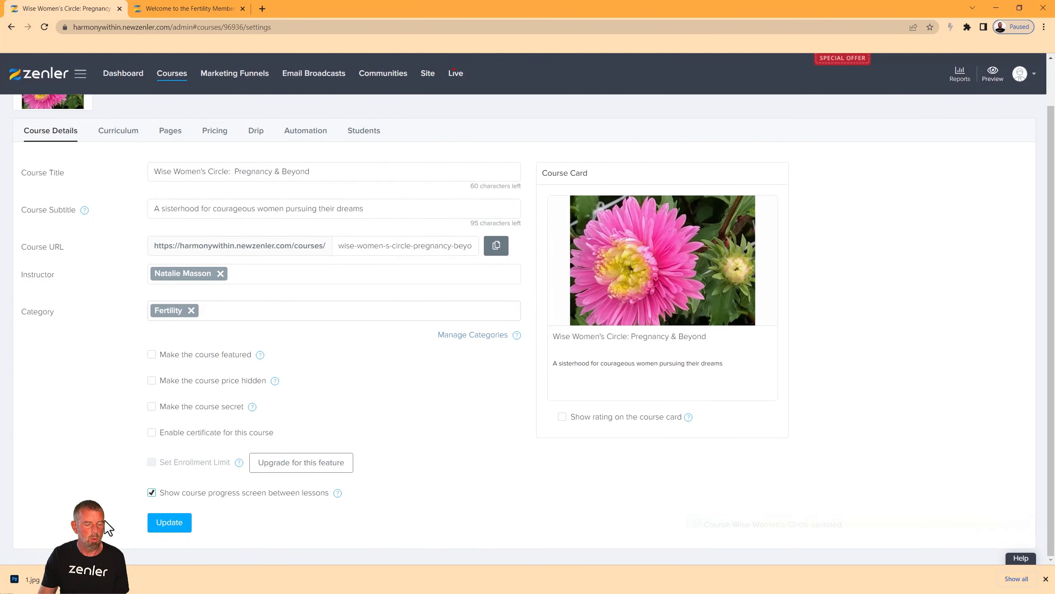
left_click(163, 524)
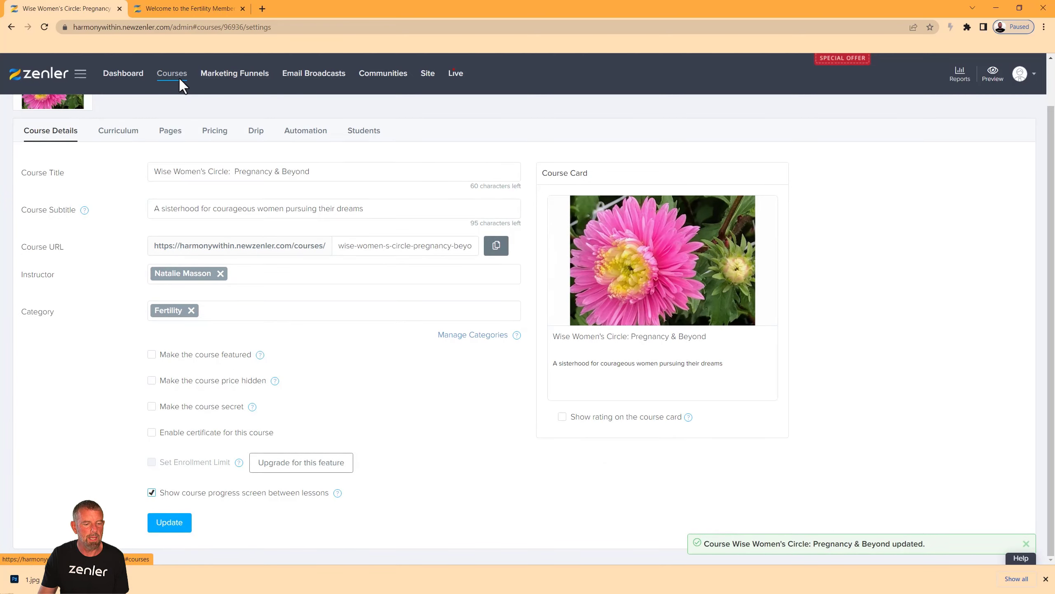
Assign the Fertility category to the "7-Day Pregnancy Chill Out Retreat - April 2022" course and update its details.
left_click(180, 79)
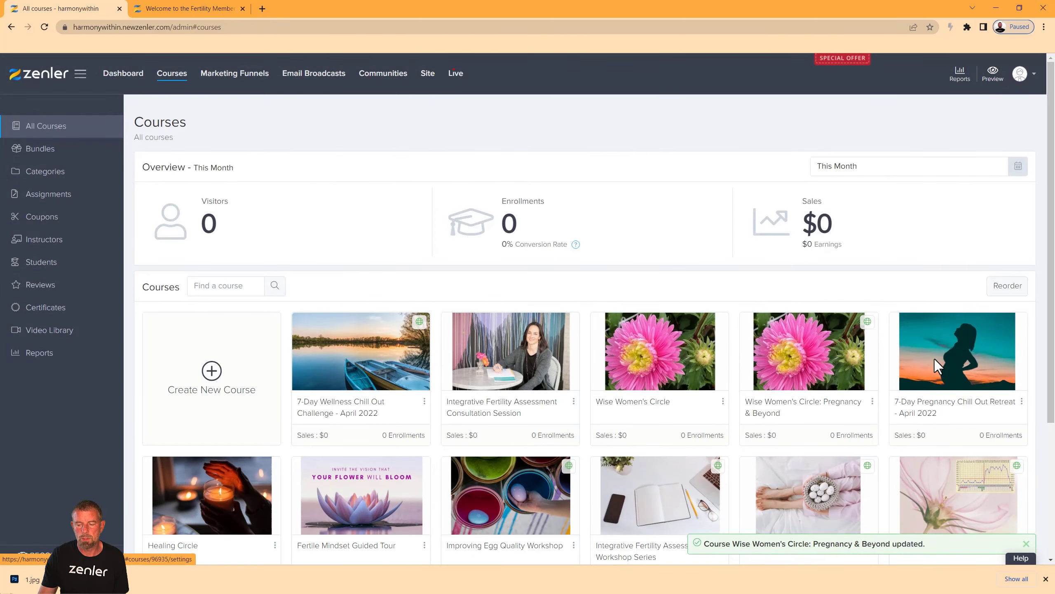
left_click(937, 366)
left_click(208, 360)
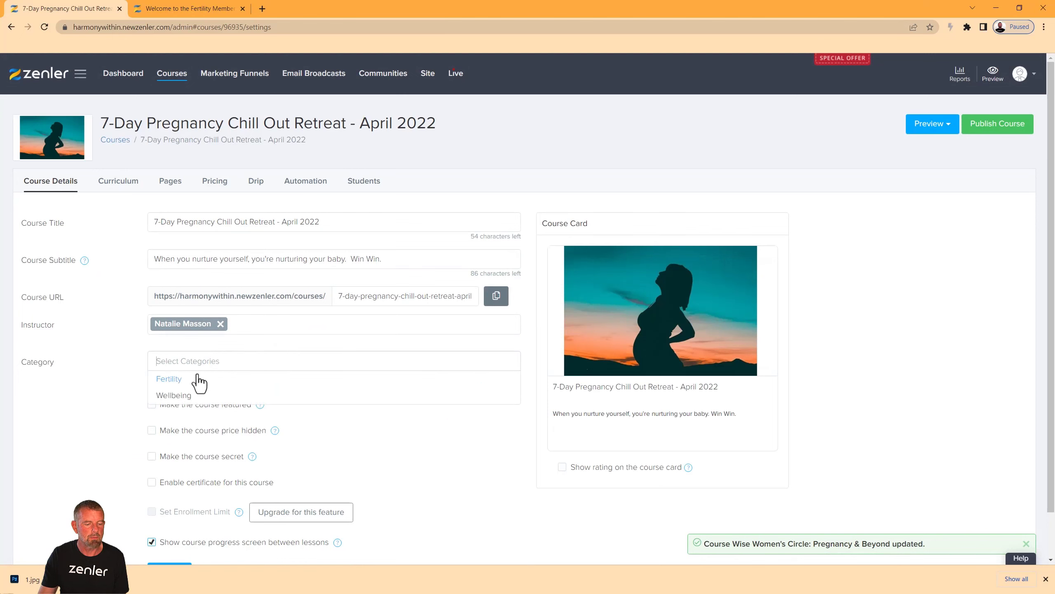
left_click(187, 380)
scroll(355, 425, "down", 1)
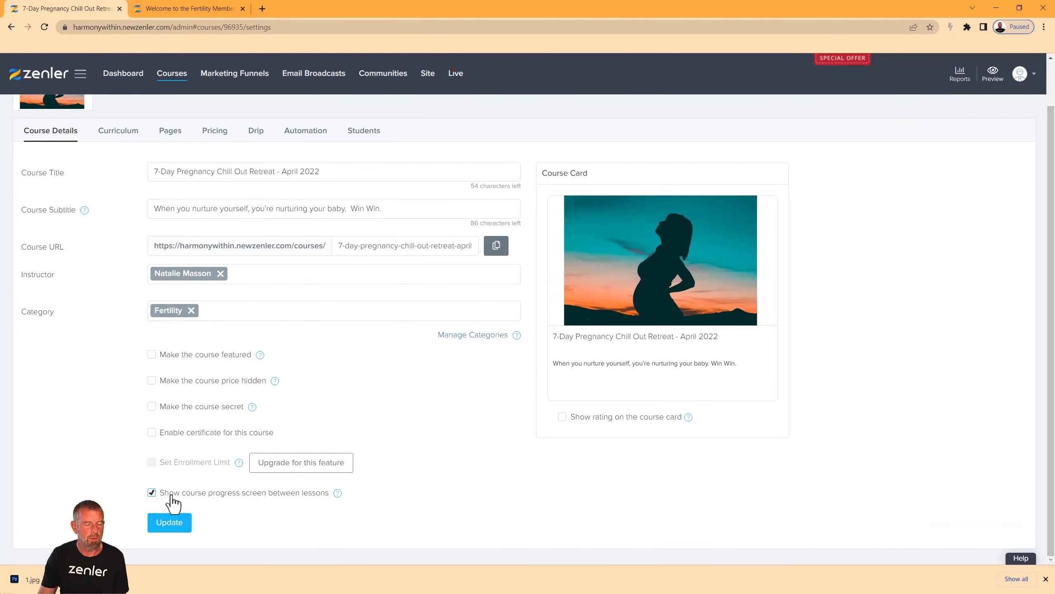
left_click(169, 522)
Open the details of the "Healing Circle" course from the course list.
left_click(172, 74)
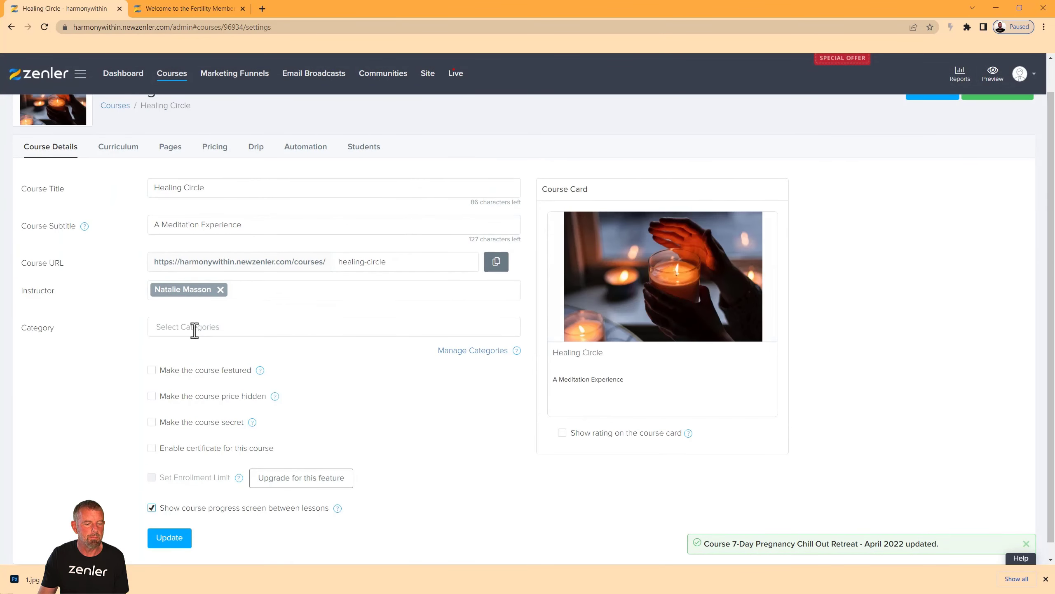
Assign the Fertility category to the Healing Circle course and save its details.
left_click(195, 331)
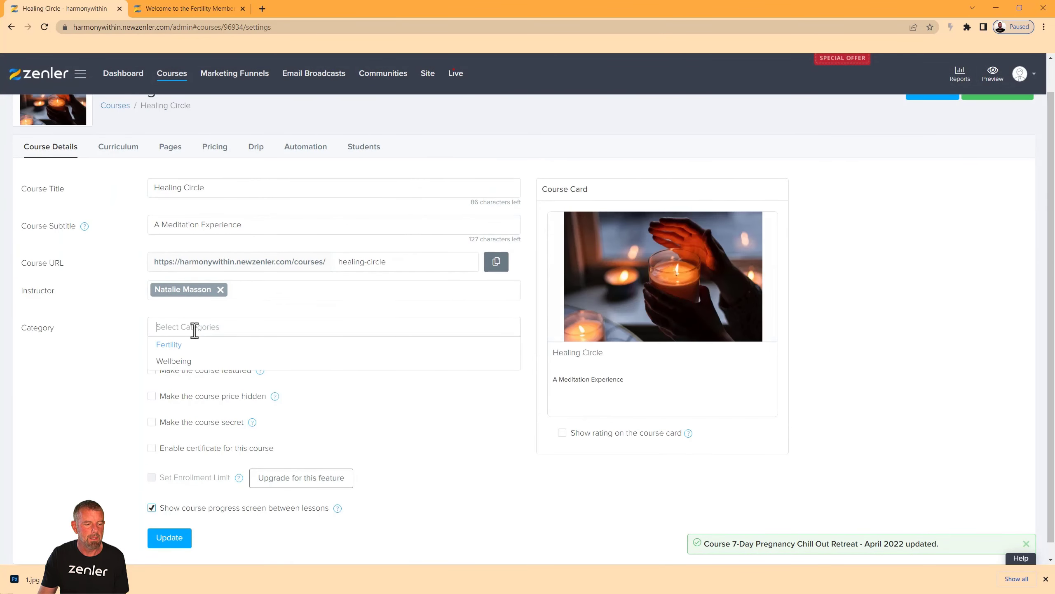
left_click(176, 346)
left_click(170, 540)
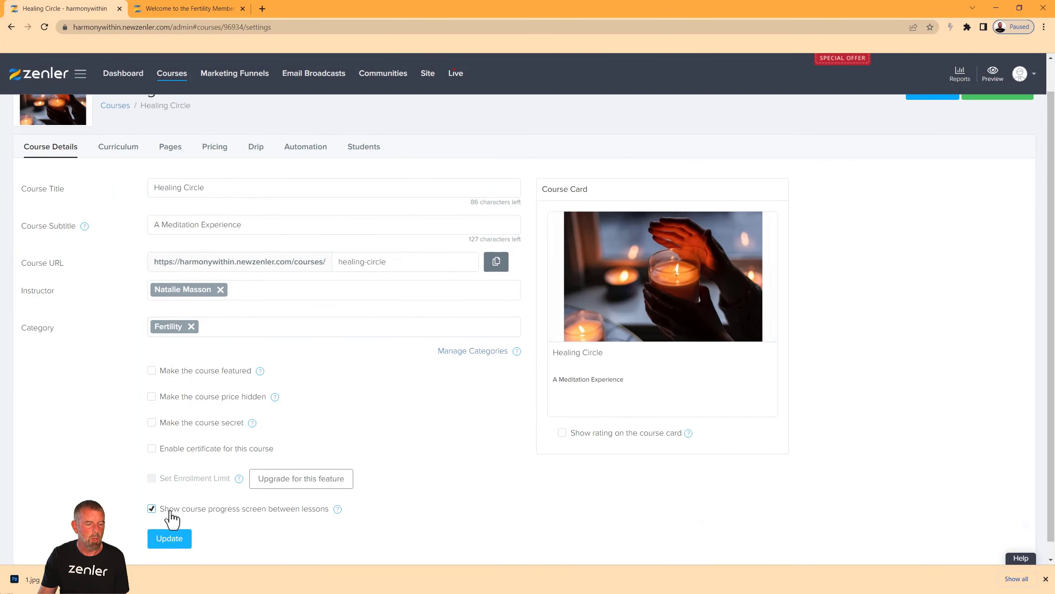
Open the Fertile Mindset Guided Tour course, assign it the Fertility category and save the update.
left_click(171, 73)
left_click(193, 313)
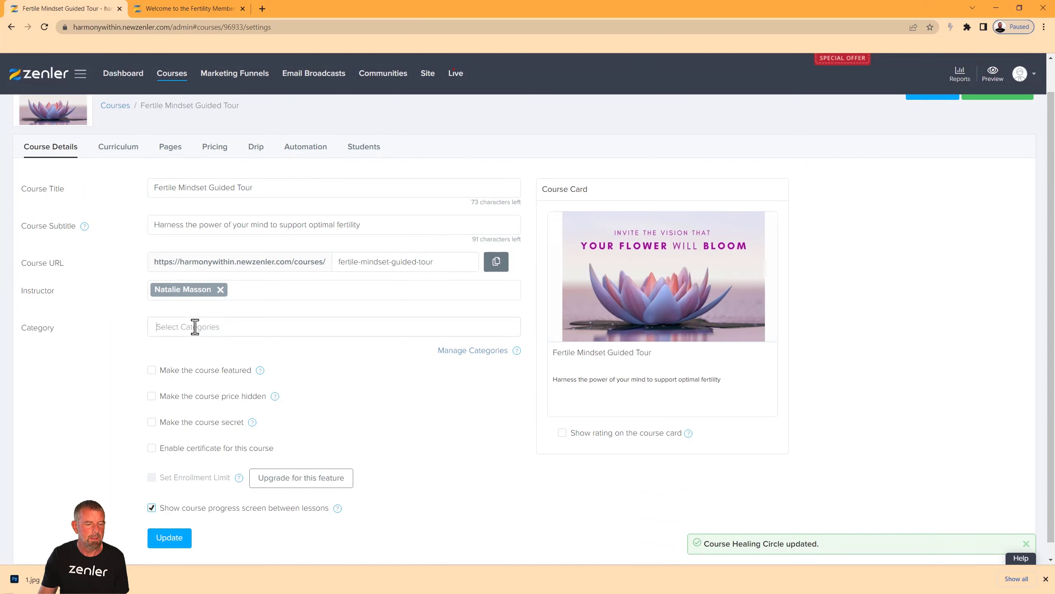
left_click(179, 347)
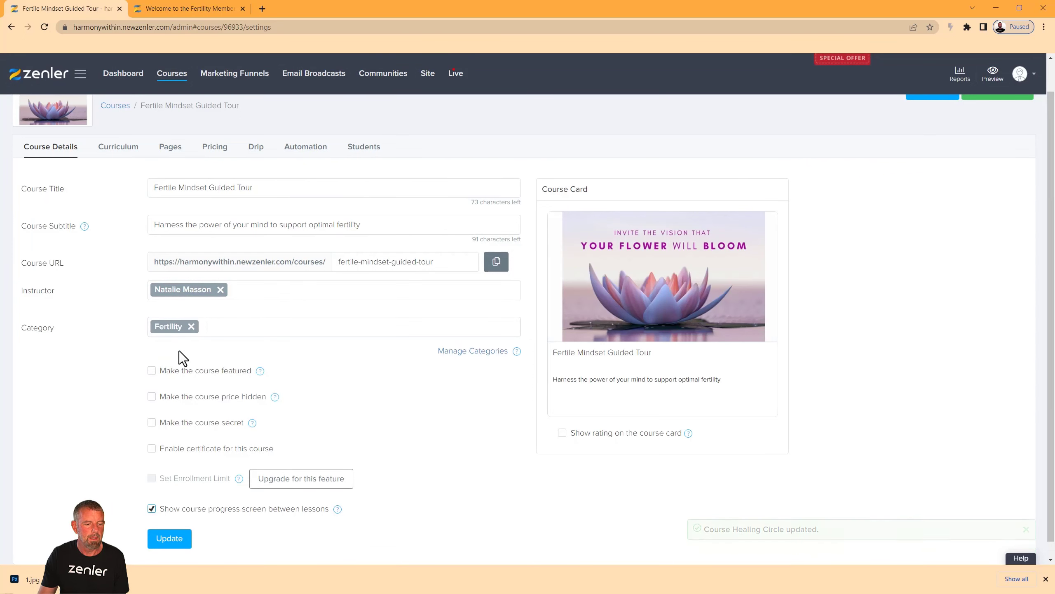
left_click(172, 539)
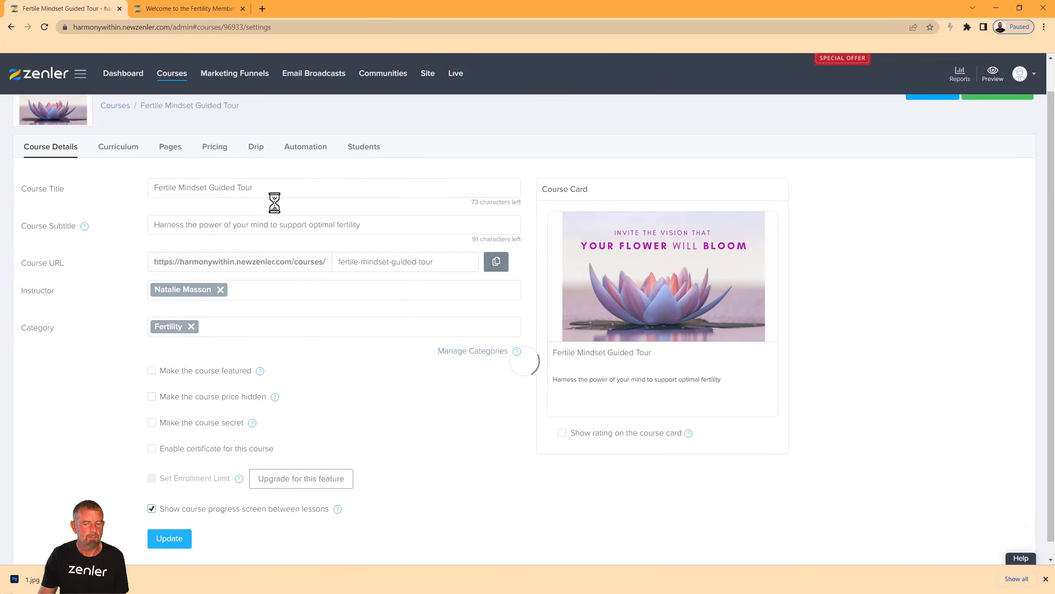
Open the Improving Egg Quality Workshop course, add the Fertility category and save the course details.
left_click(174, 75)
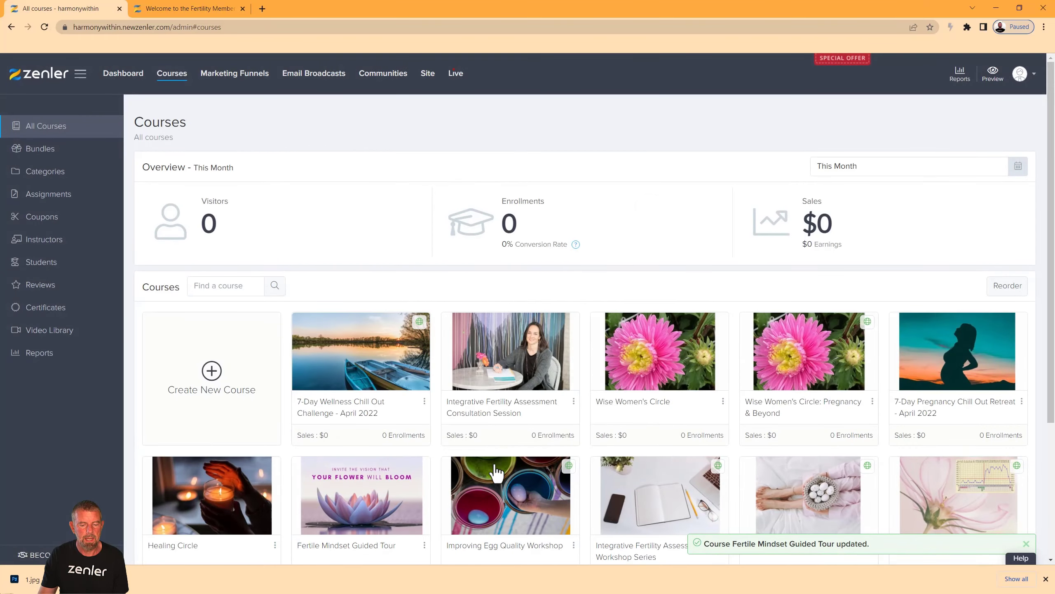
left_click(494, 459)
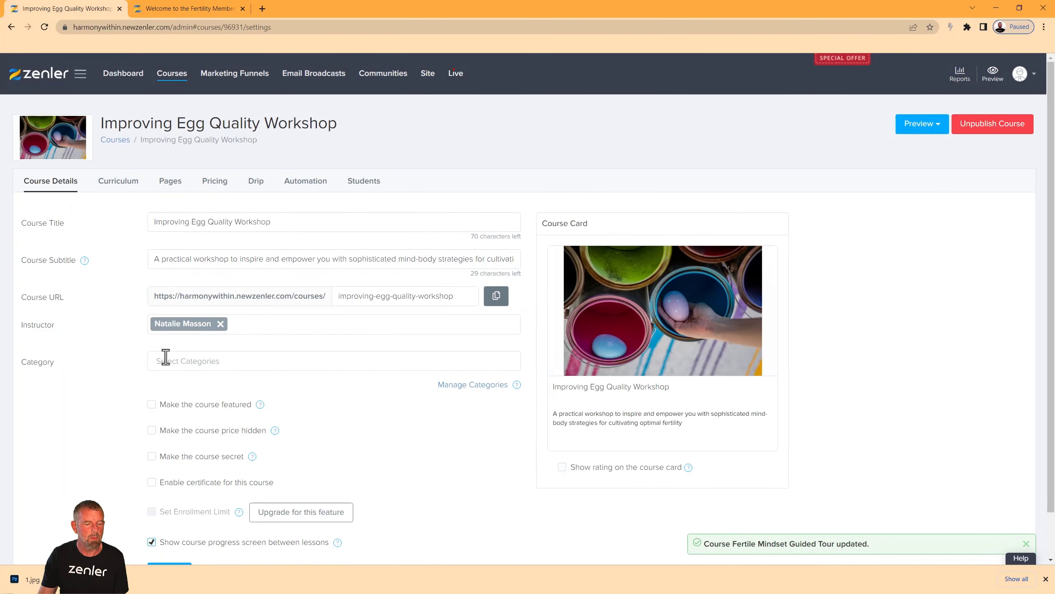
left_click(165, 363)
left_click(167, 378)
scroll(350, 436, "down", 1)
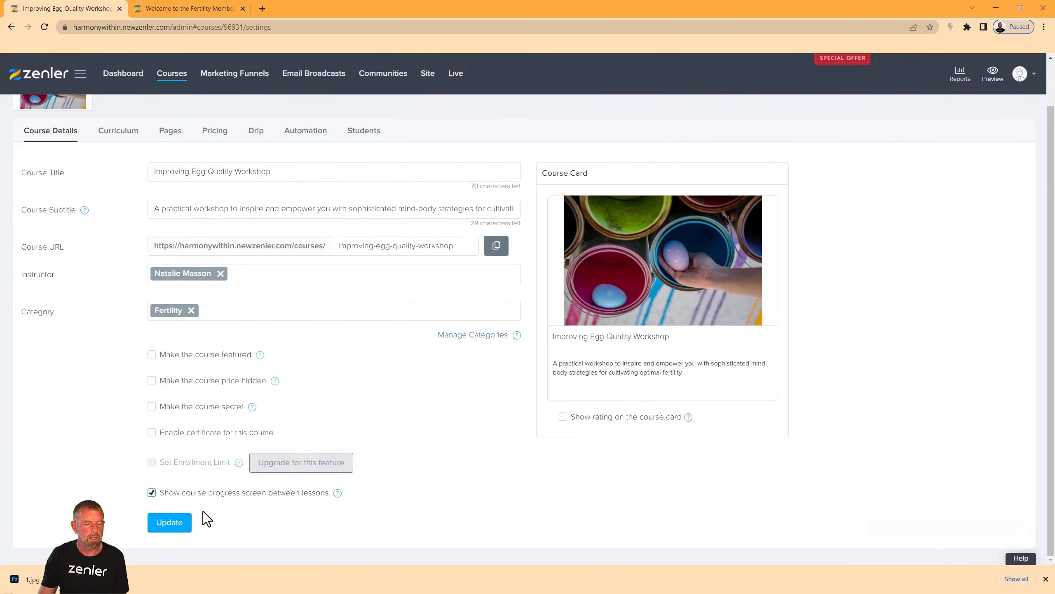
left_click(164, 524)
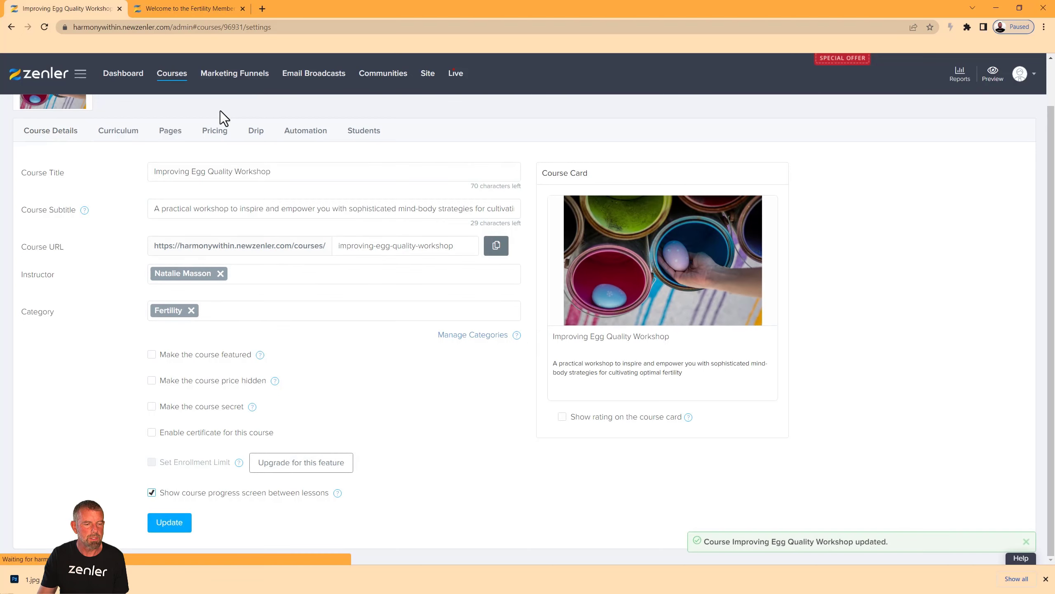
Set the category of the Integrative Fertility Assessment Workshop Series course to Fertility and save it.
left_click(168, 77)
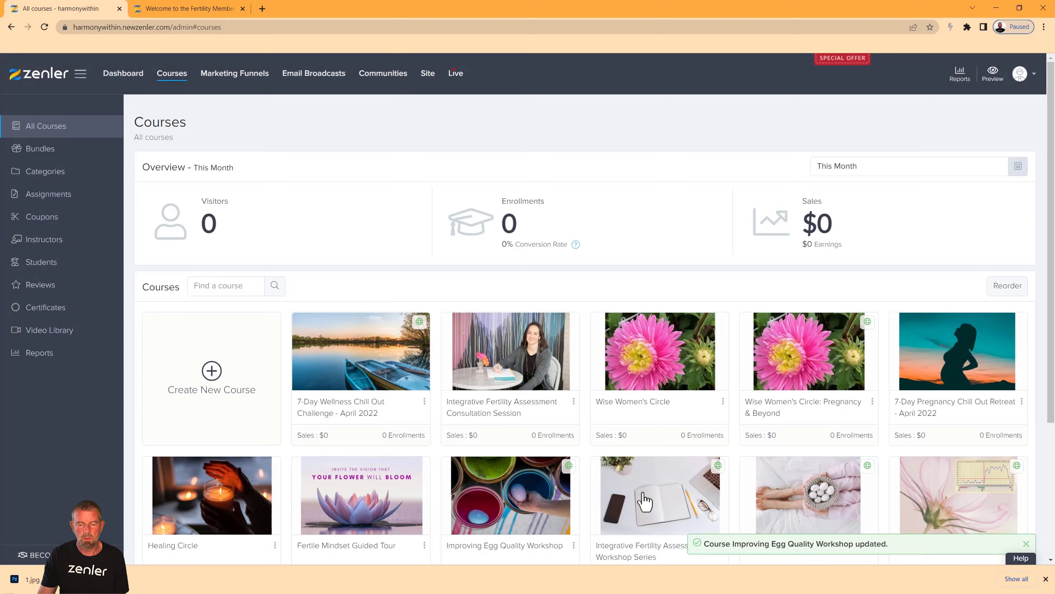
left_click(645, 501)
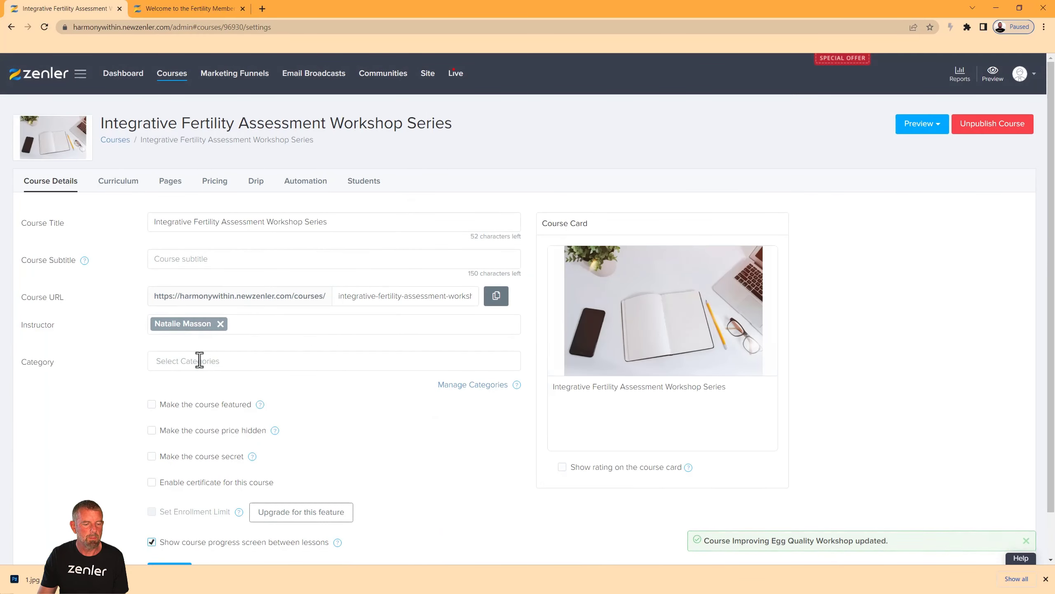
left_click(200, 360)
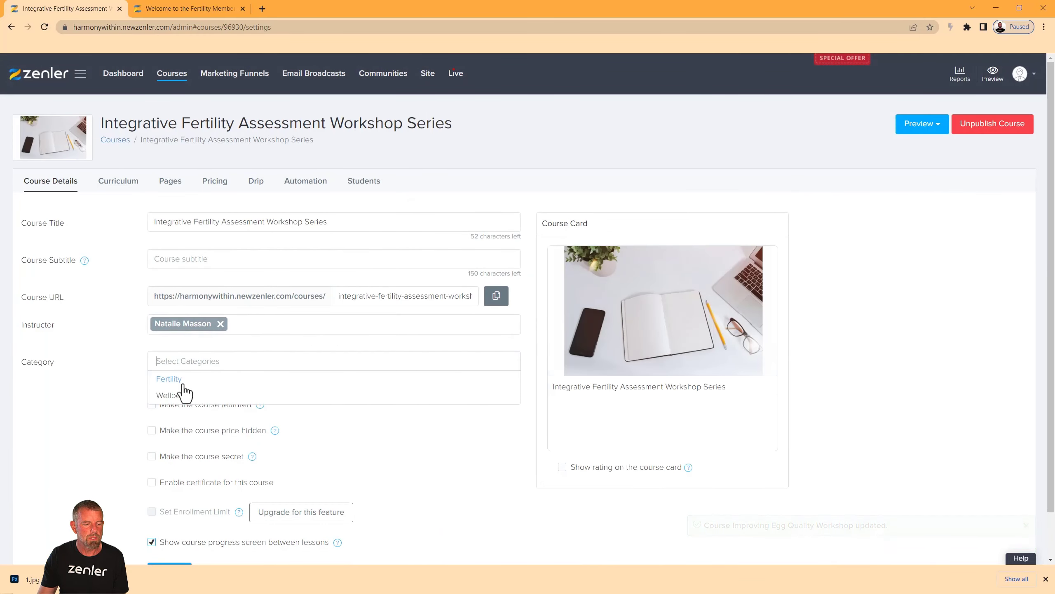
left_click(183, 392)
scroll(179, 516, "down", 2)
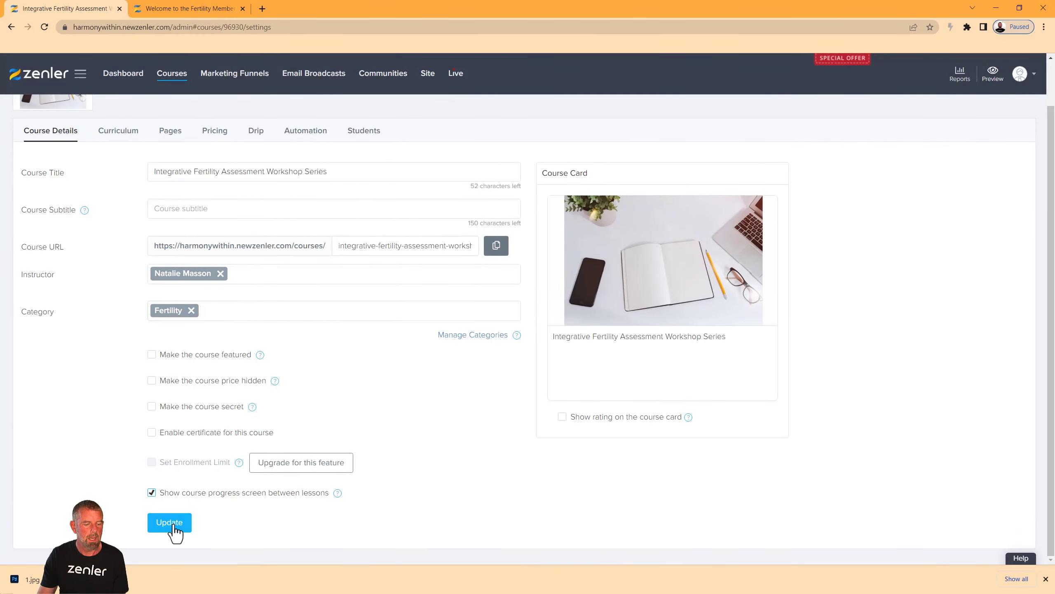
left_click(171, 524)
Open the 90-Day Egg Nurturing Program course, set its category to Fertility and save the update.
left_click(174, 77)
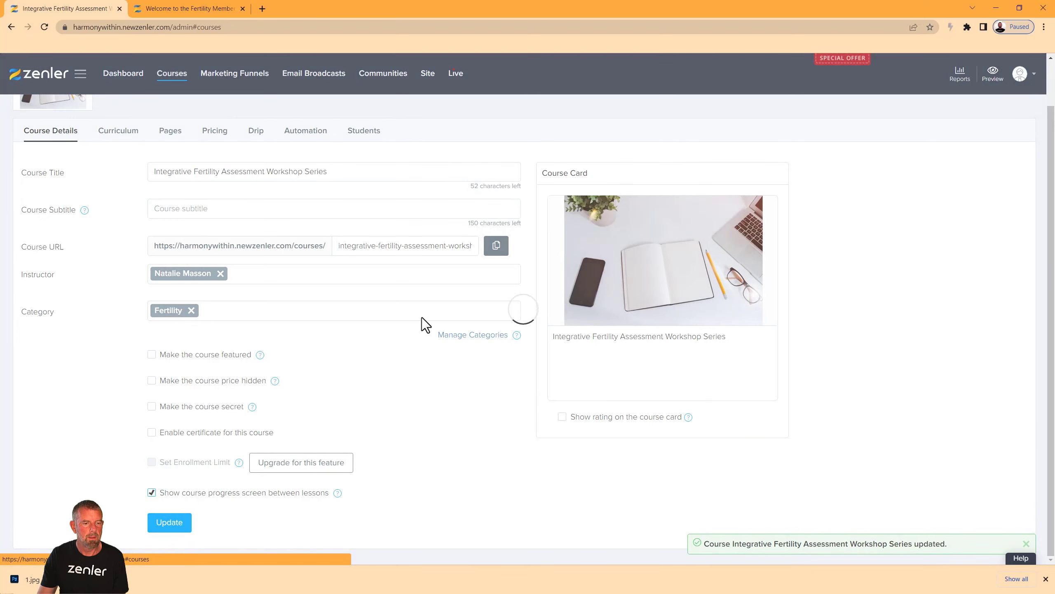
scroll(435, 340, "down", 3)
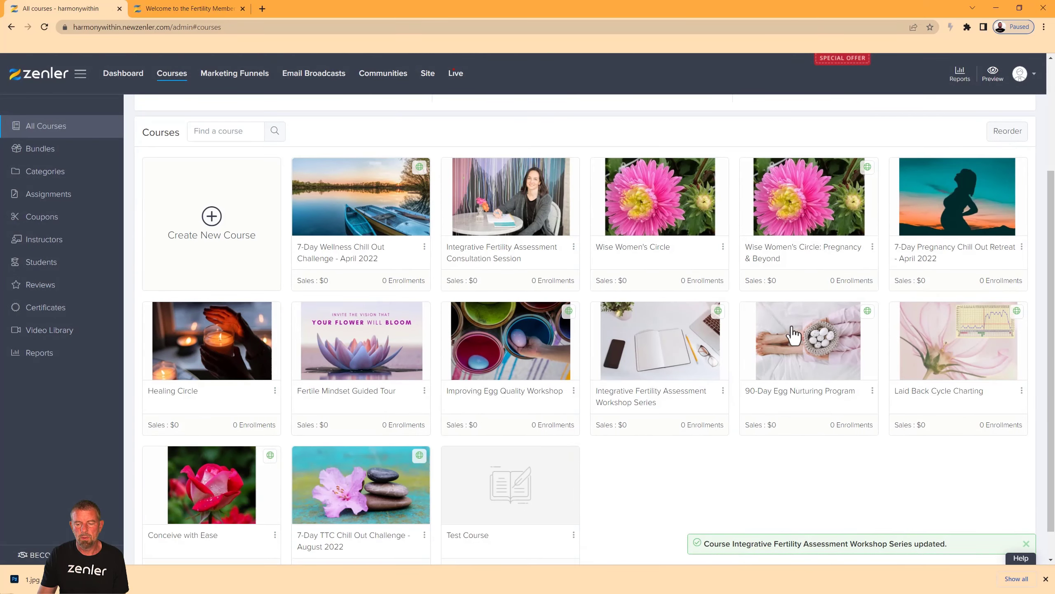
left_click(530, 310)
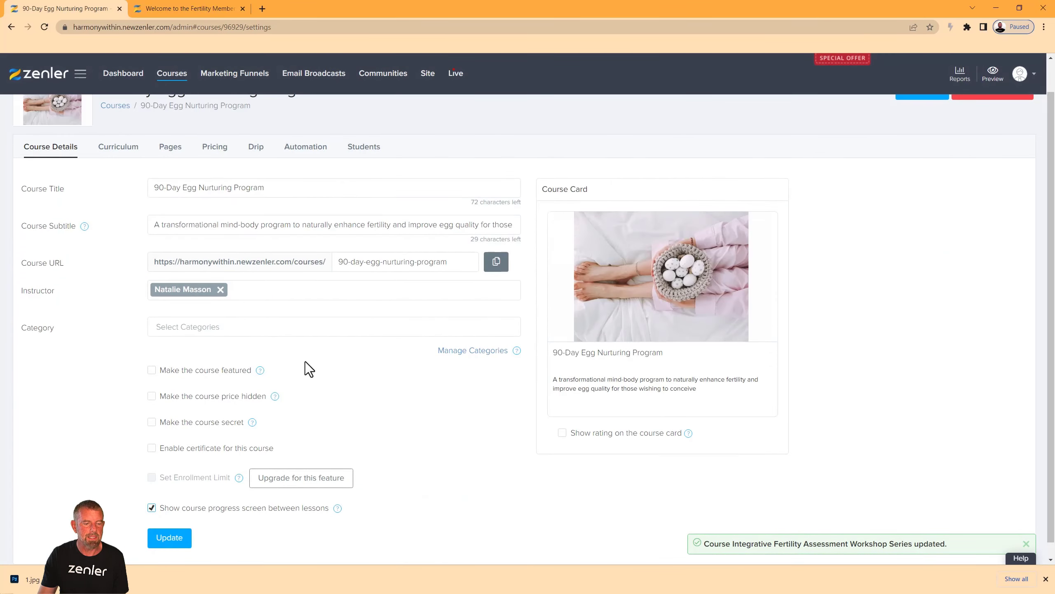
left_click(197, 327)
left_click(186, 344)
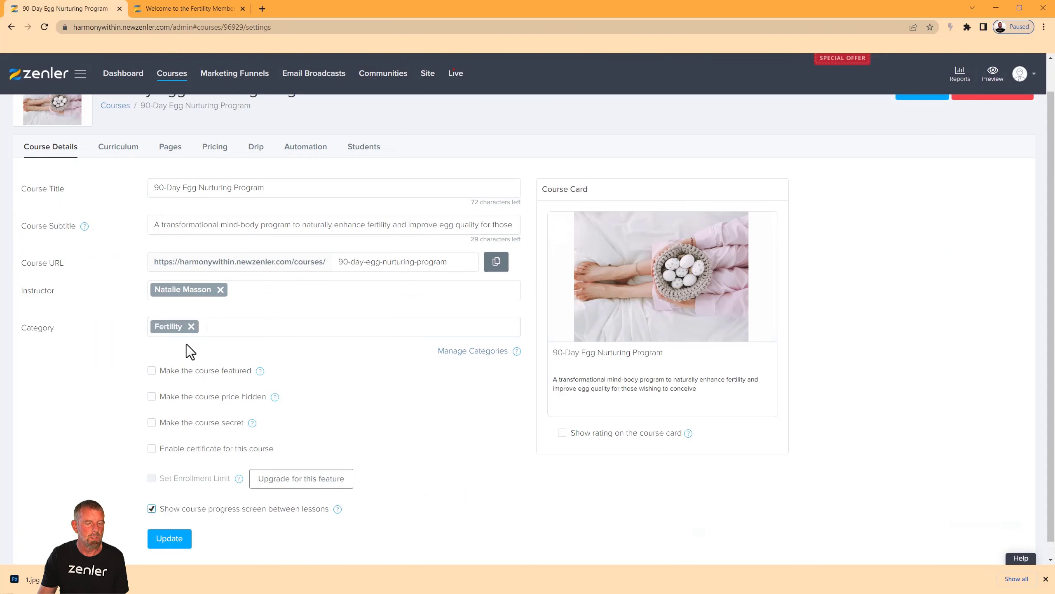
left_click(165, 541)
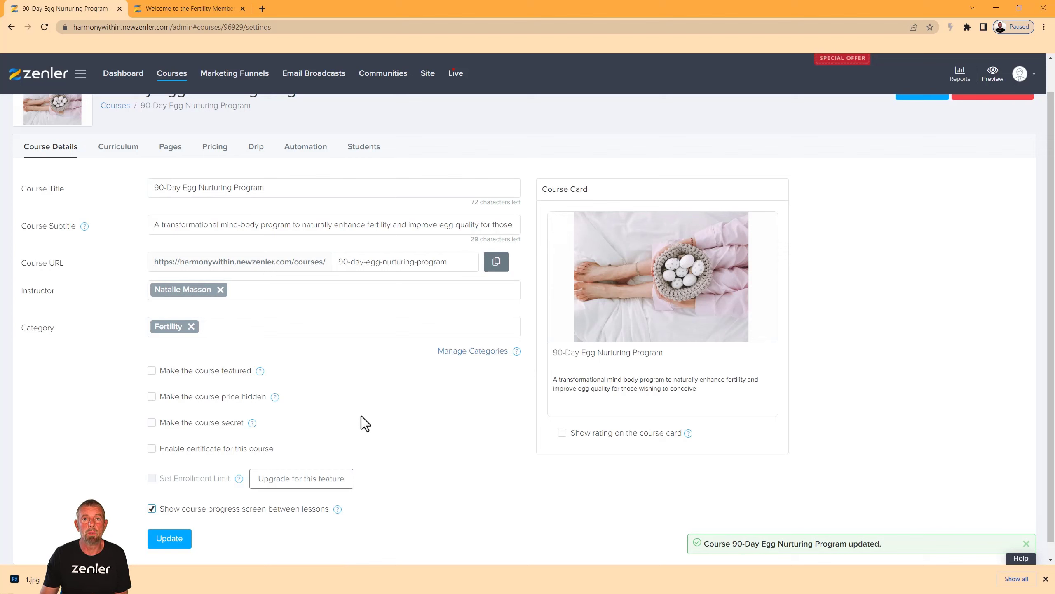
left_click(176, 539)
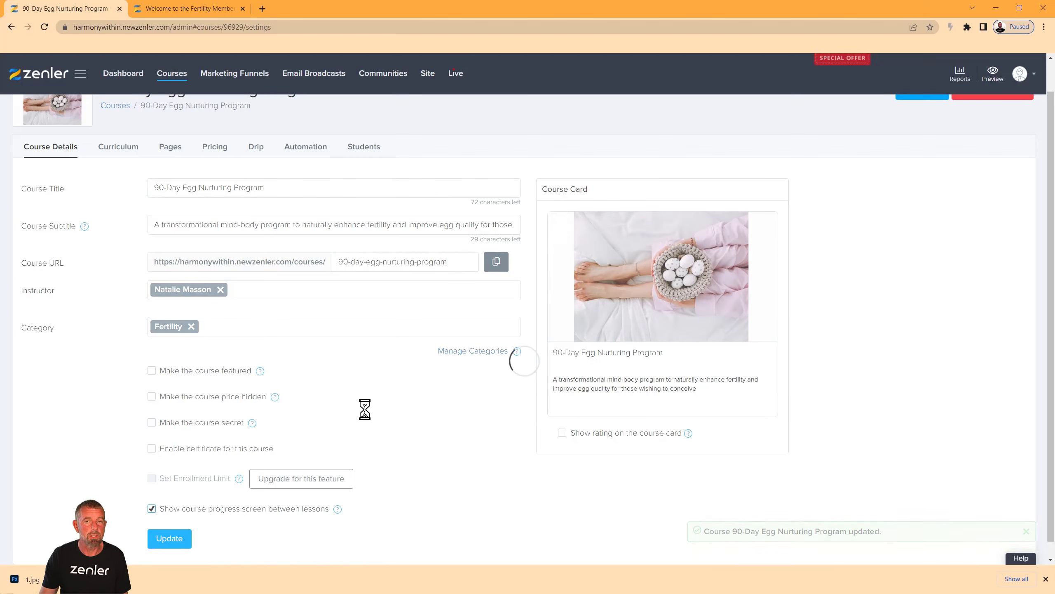
Reopen the 90-Day Egg Nurturing Program course from the course list to check its category.
left_click(175, 75)
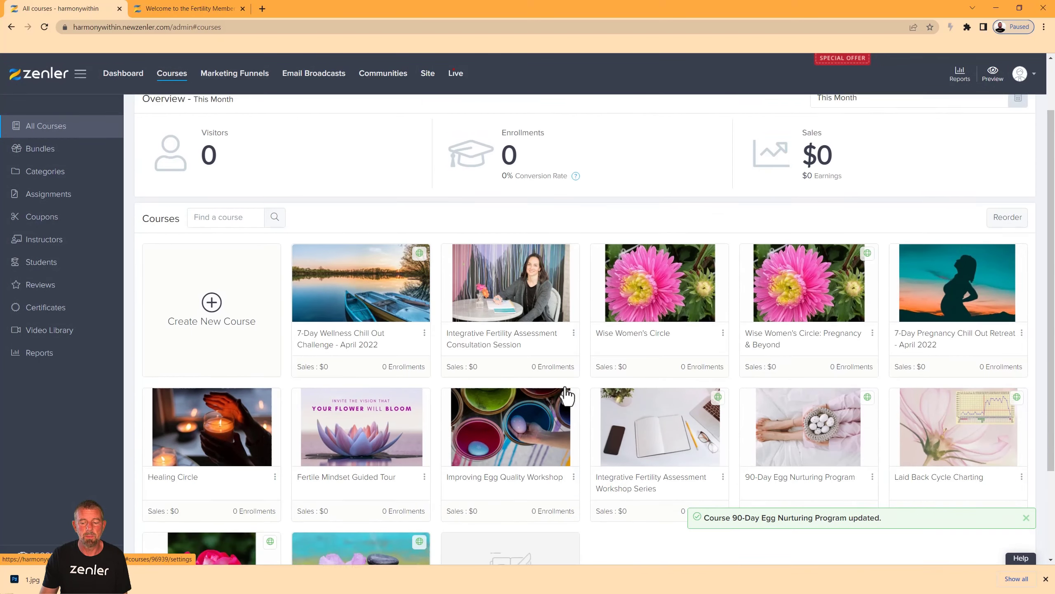
scroll(567, 395, "down", 1)
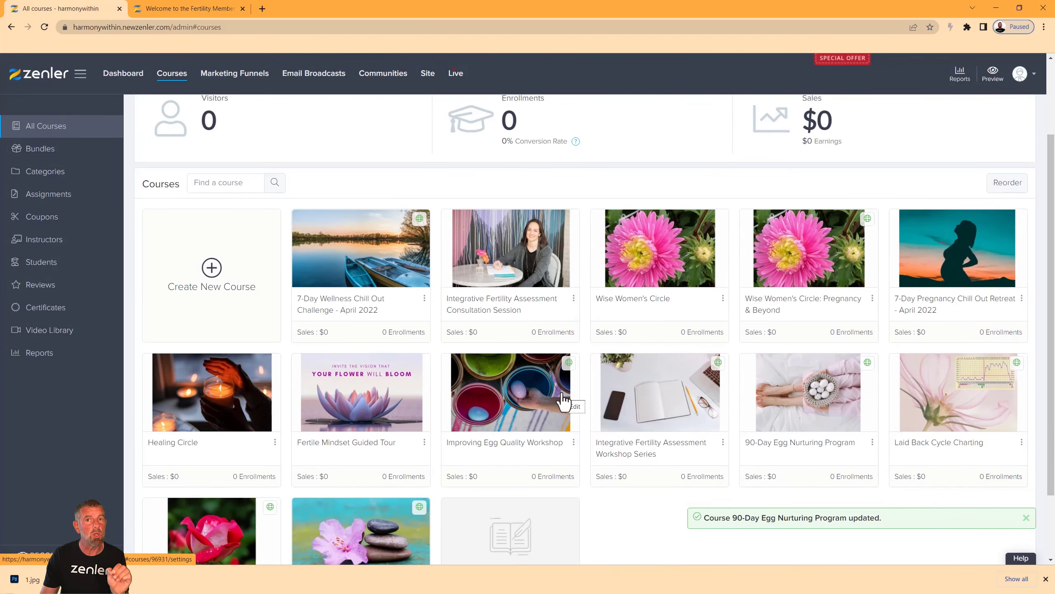
left_click(820, 394)
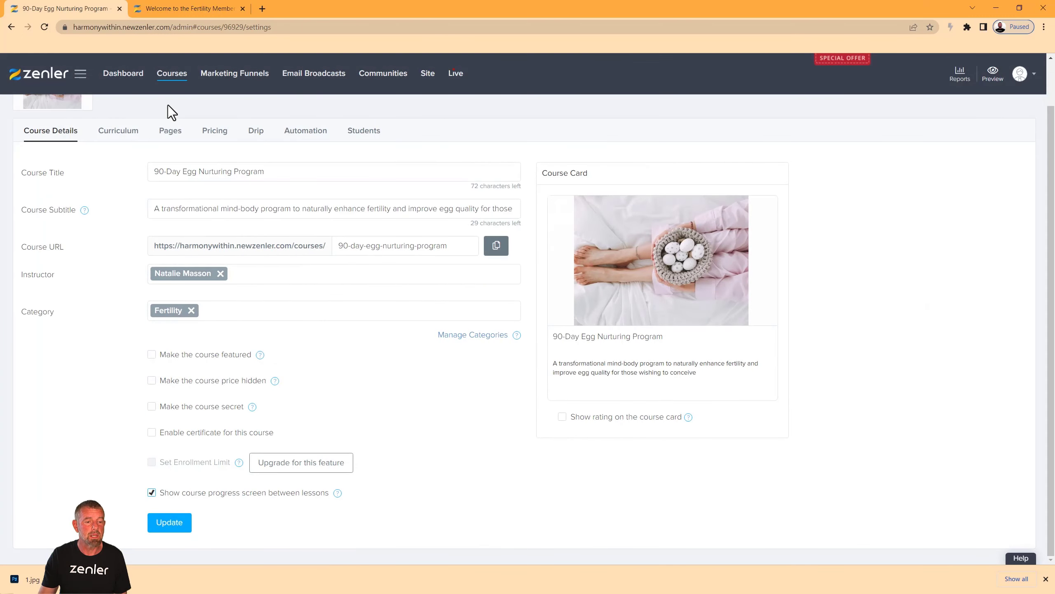
Open the Laid Back Cycle Charting course from the course list, assign the Fertility category and save.
left_click(172, 73)
left_click(537, 354)
left_click(249, 327)
left_click(174, 348)
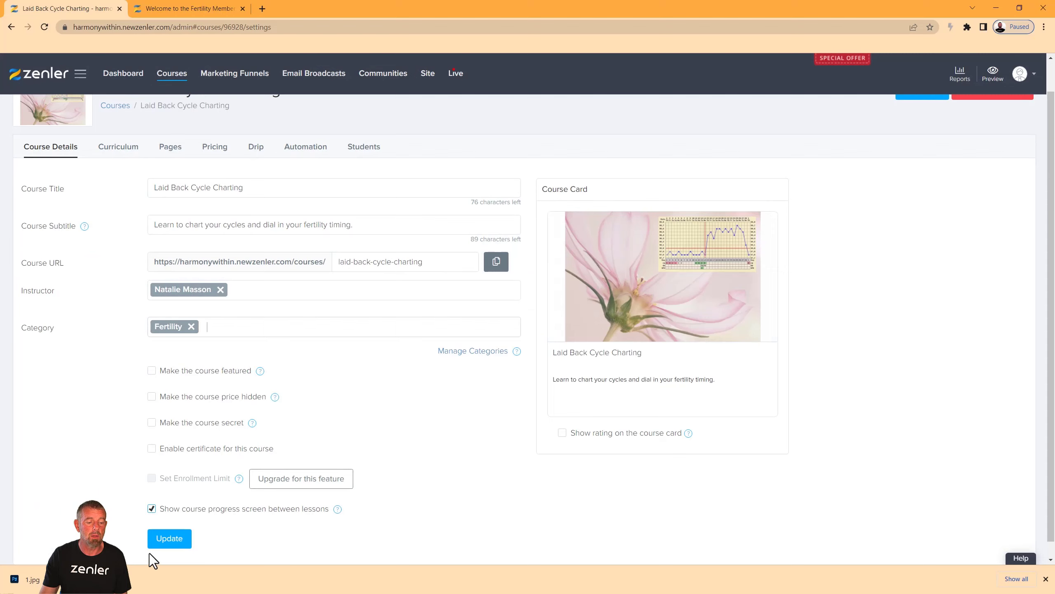
left_click(183, 539)
Open the Conceive with Ease course, add it to the Fertility category and save its details.
left_click(172, 74)
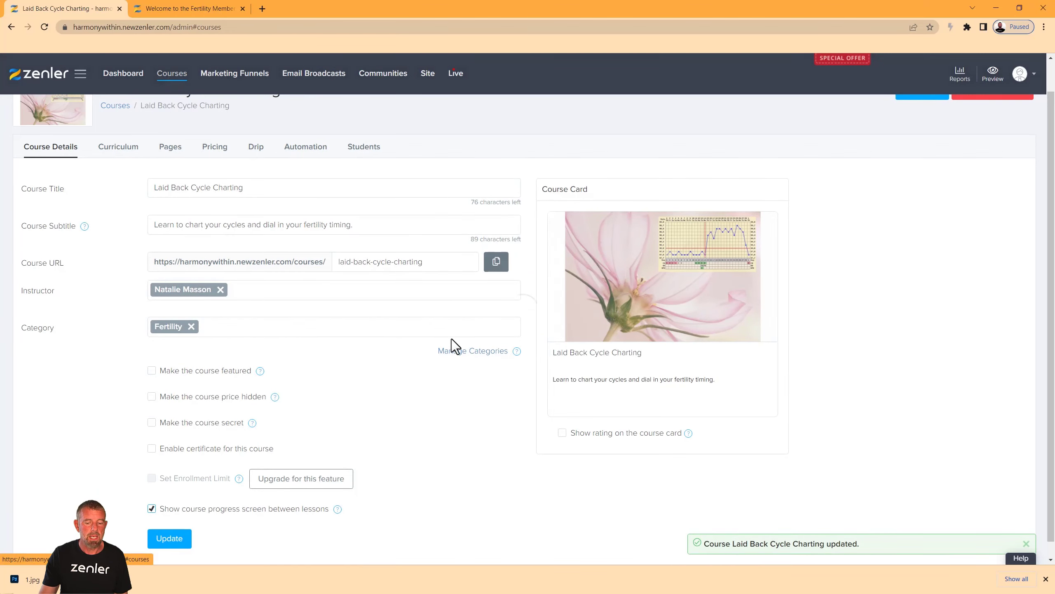
scroll(457, 349, "down", 4)
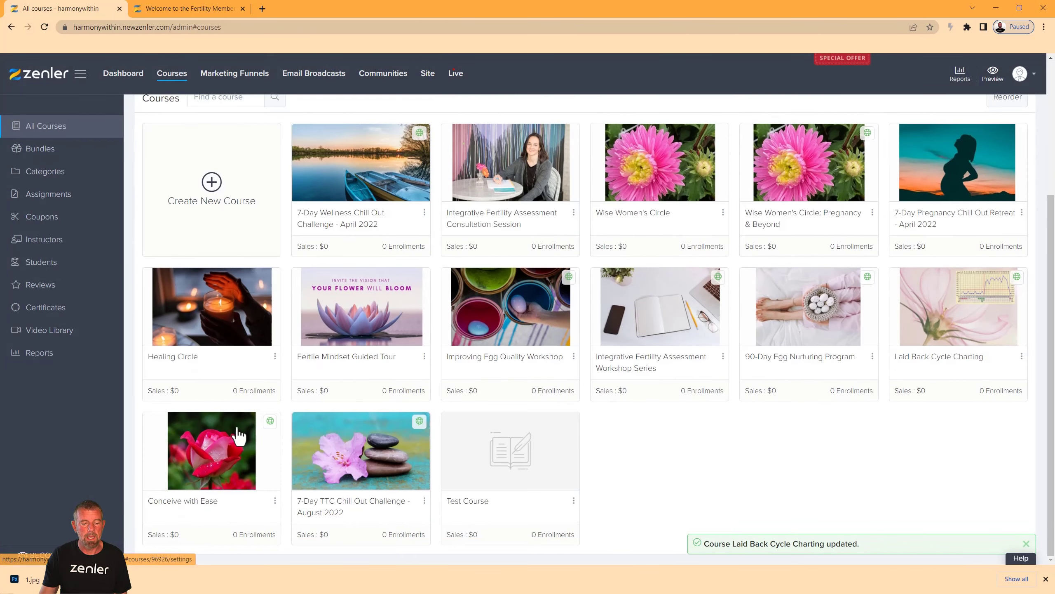
left_click(212, 459)
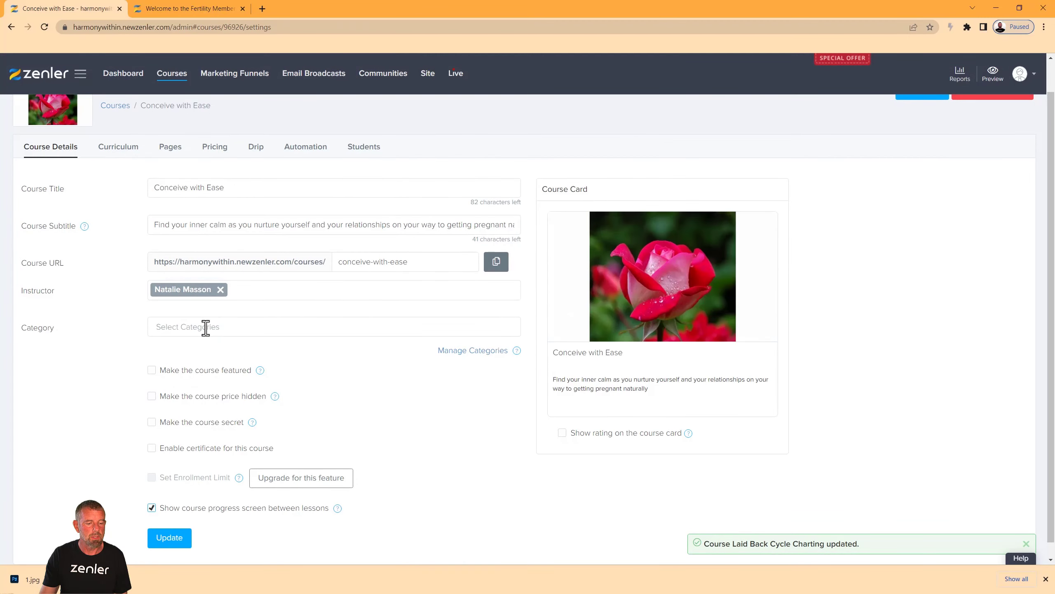
left_click(201, 328)
left_click(175, 345)
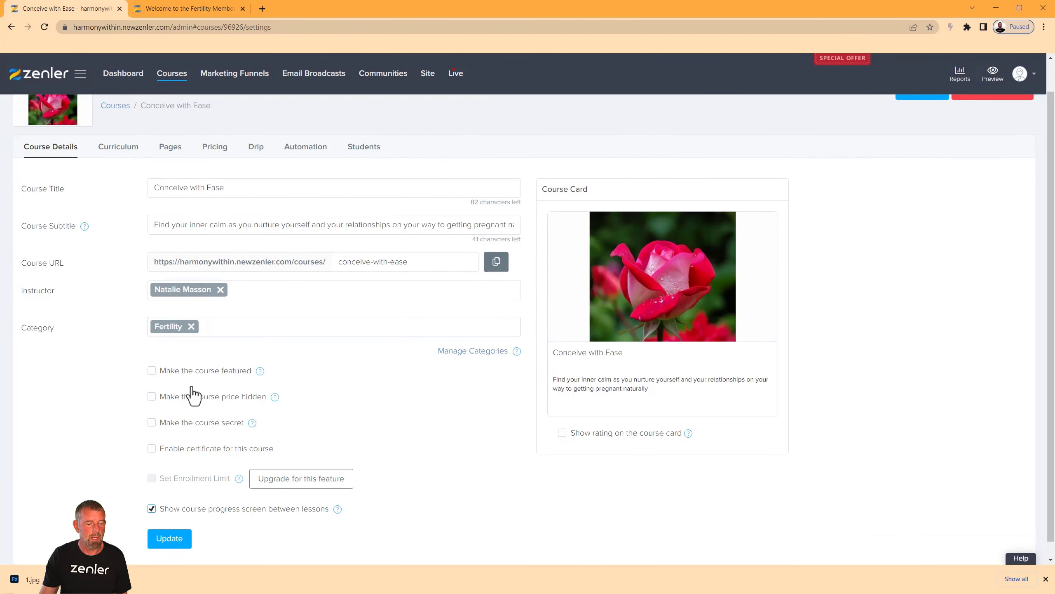
left_click(170, 539)
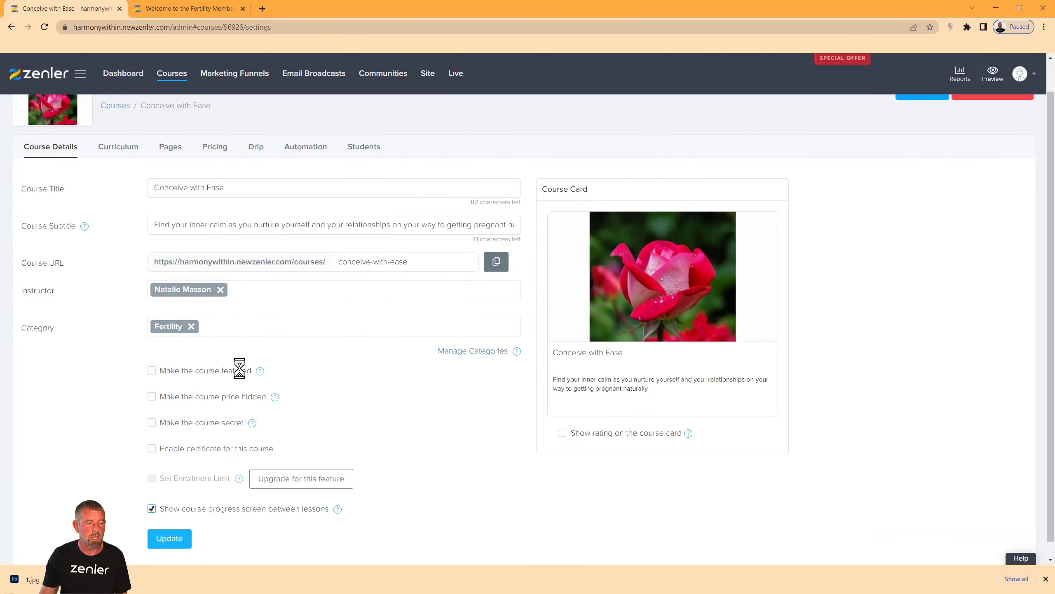
Assign the Fertility category to the 7-Day TTC Chill Out Challenge - August 2022 course and save it.
left_click(170, 75)
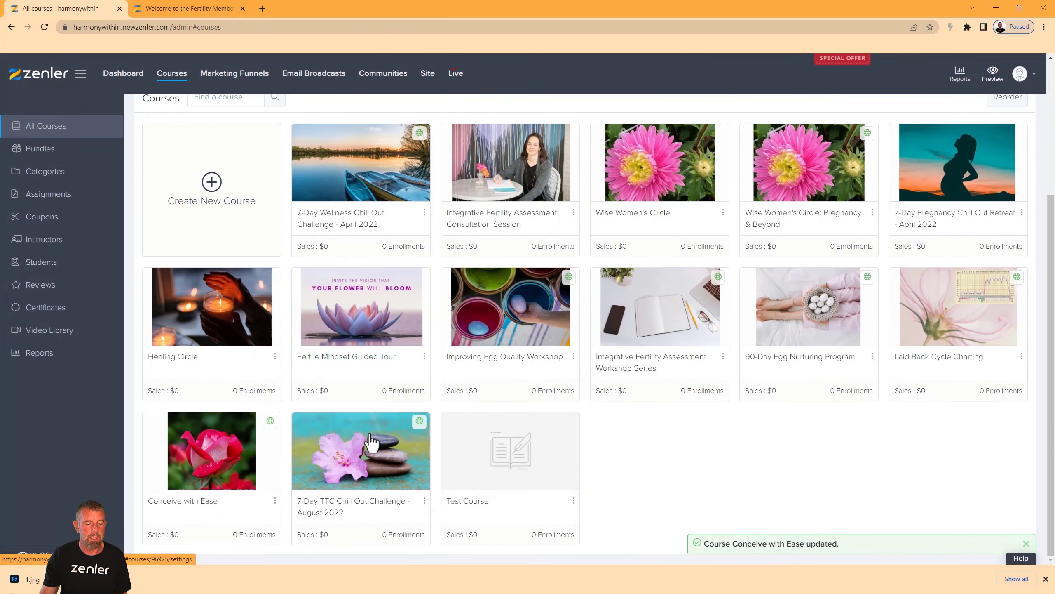
left_click(373, 442)
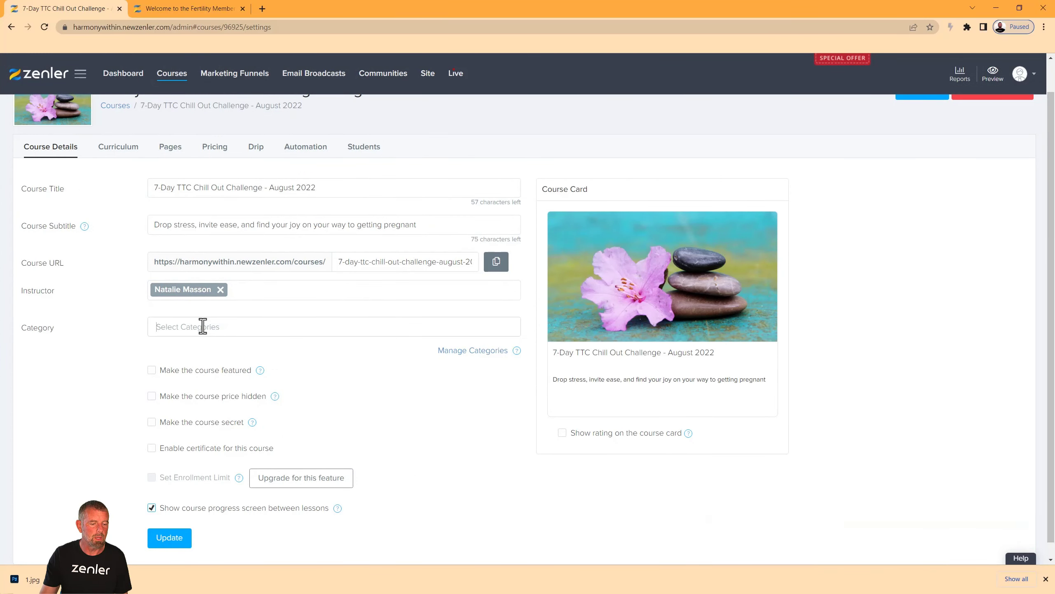
left_click(201, 326)
left_click(183, 347)
left_click(183, 540)
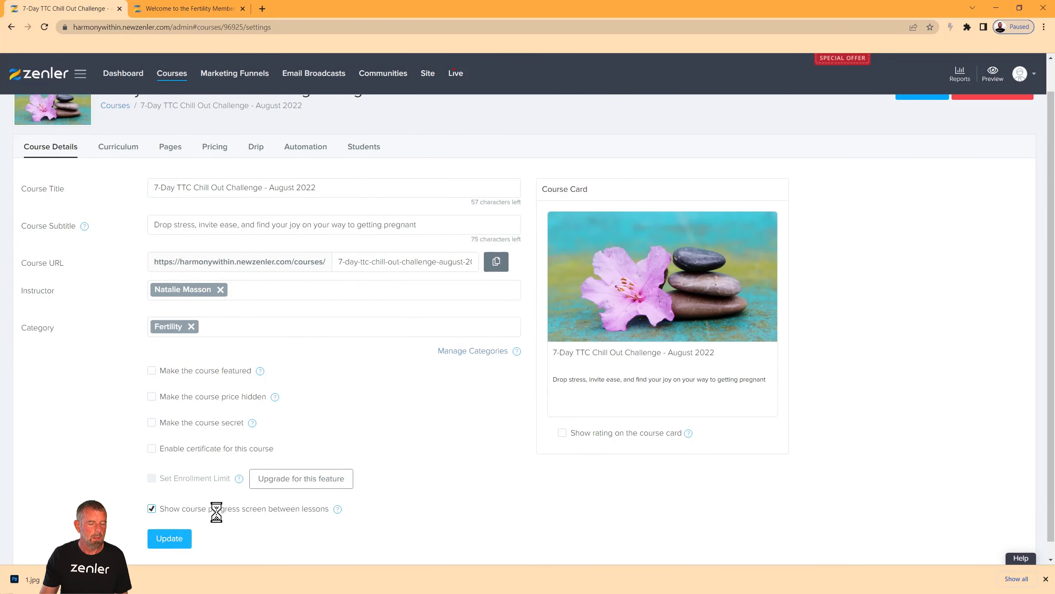
Open the public Fertility category page at harmonywithin.newzenler.com/courses/category/fertility in a new browser tab.
left_click(173, 77)
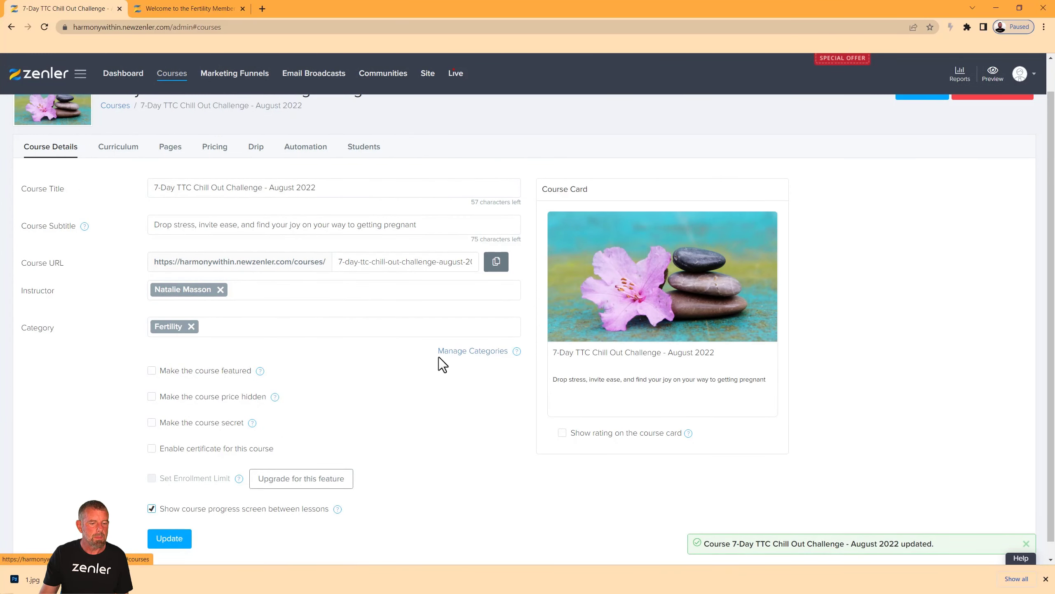
left_click(262, 8)
type("https://harmonywithin.newzenler.com/courses/category/fertility")
key("Return")
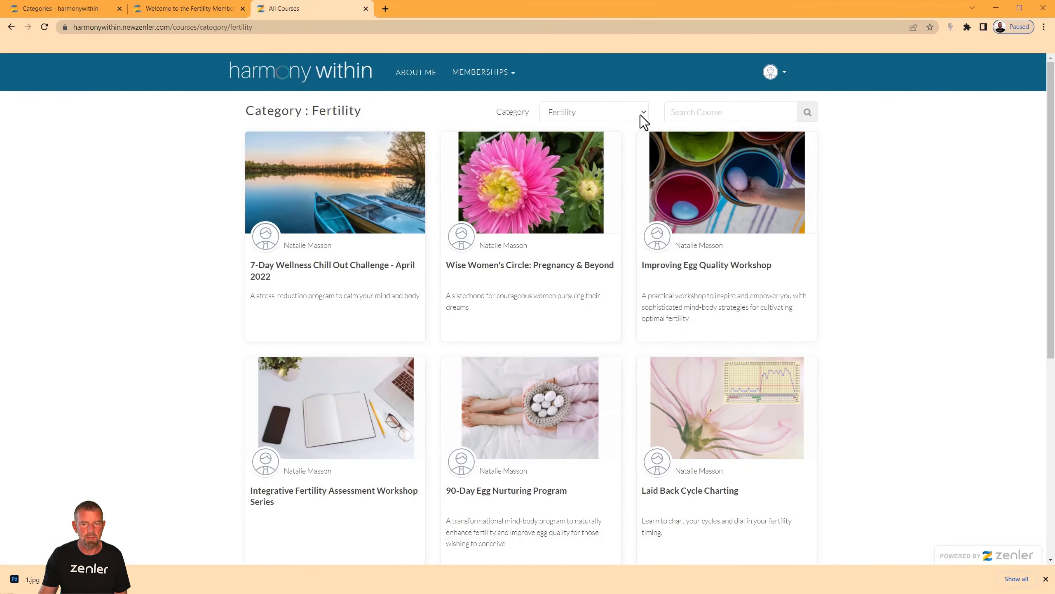
Switch the public course listing's category filter to Wellbeing and back to Fertility to compare the courses shown.
left_click(641, 115)
left_click(568, 148)
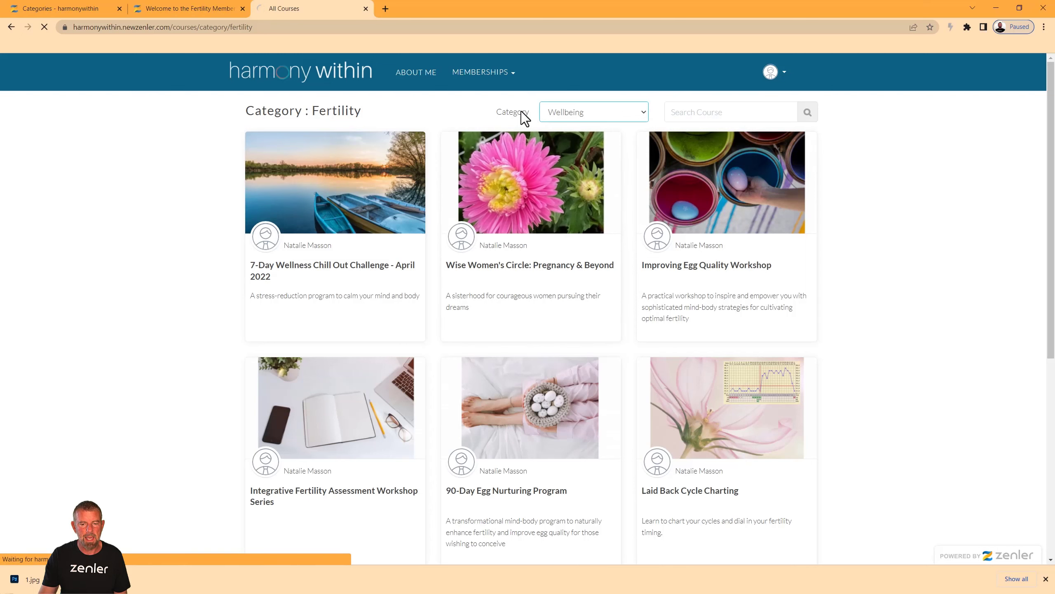
left_click(618, 115)
left_click(572, 137)
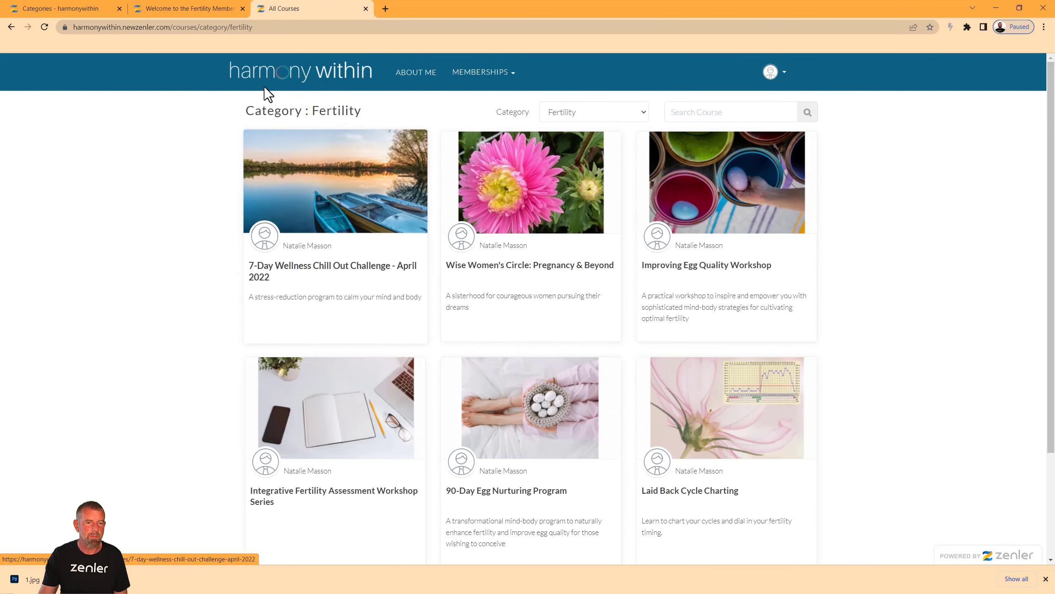
Close the public Fertility category listing and look at the Fertility membership welcome page before returning to the school admin.
left_click(366, 8)
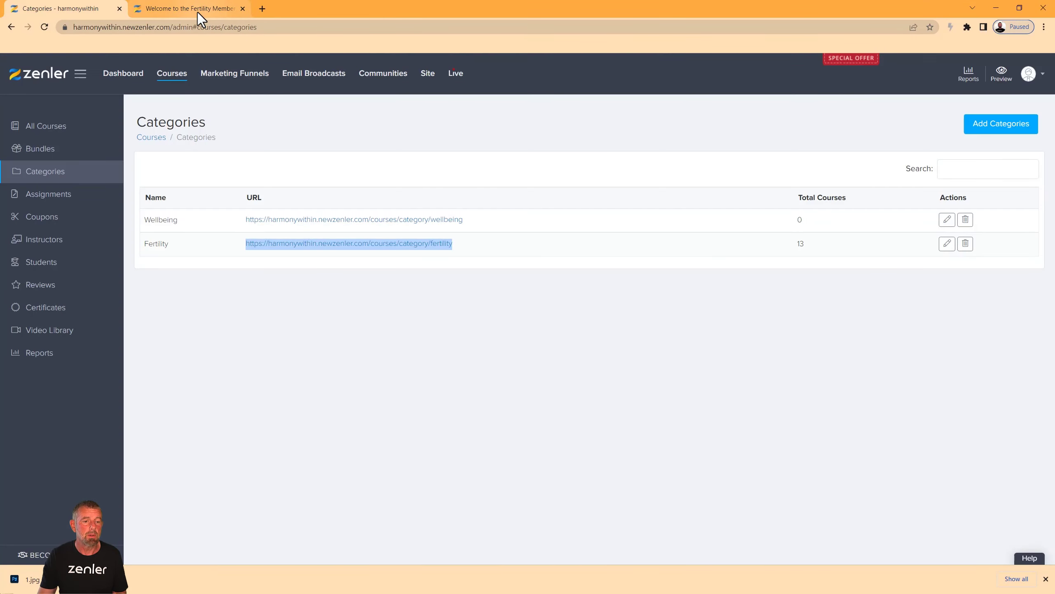
left_click(198, 12)
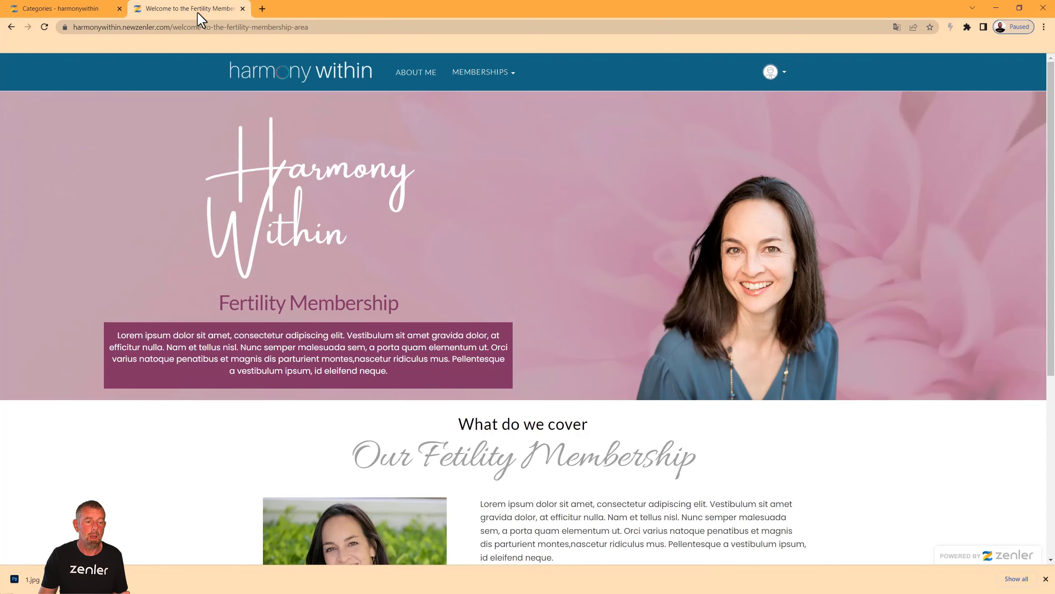
left_click(86, 12)
Start a new course bundle and name it Fertility Membership, correcting the spelling of Fertility.
left_click(174, 77)
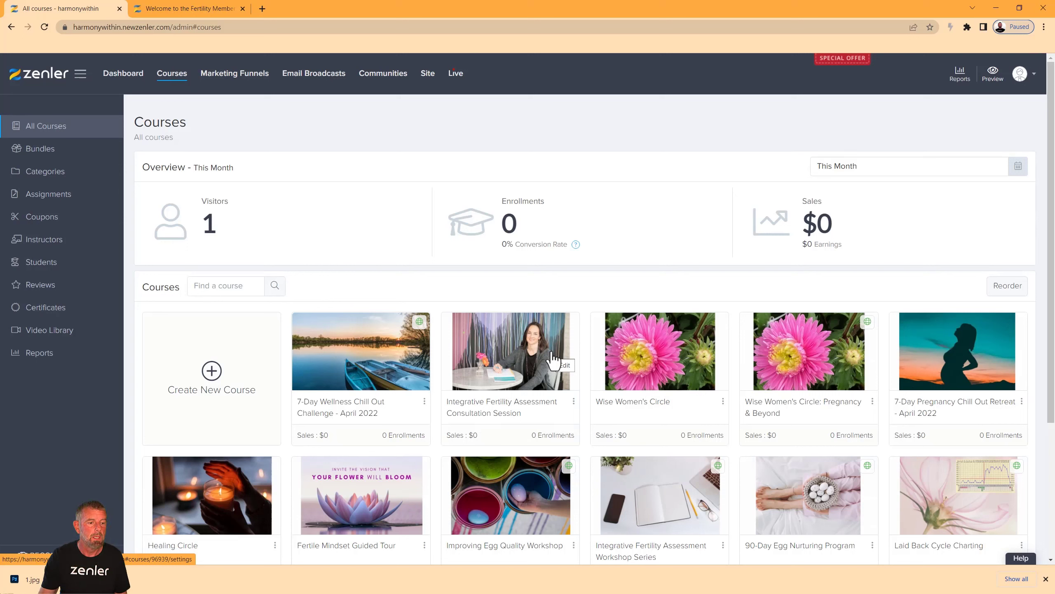
left_click(28, 150)
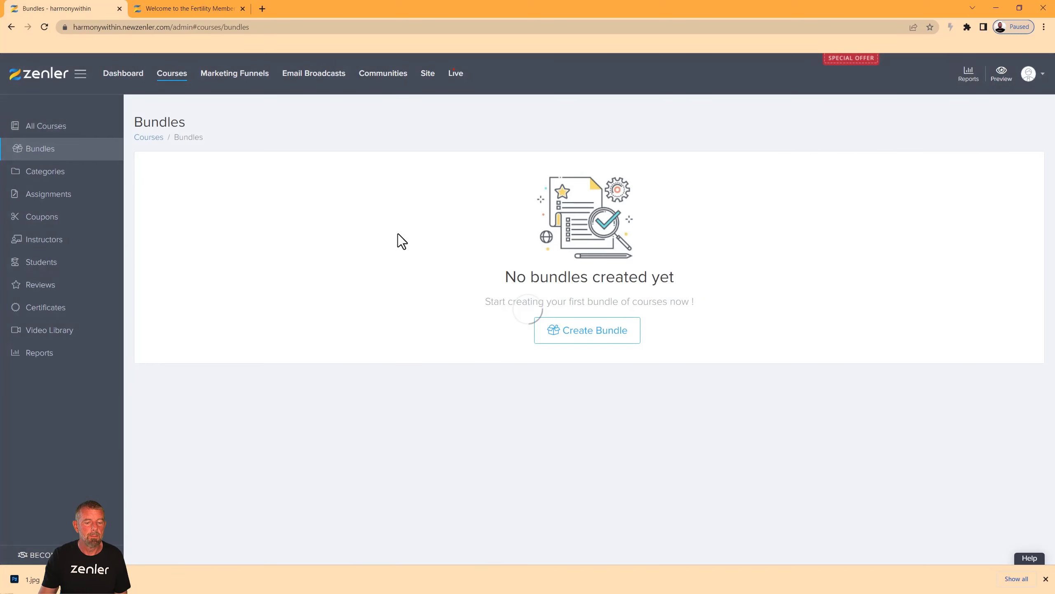
left_click(569, 336)
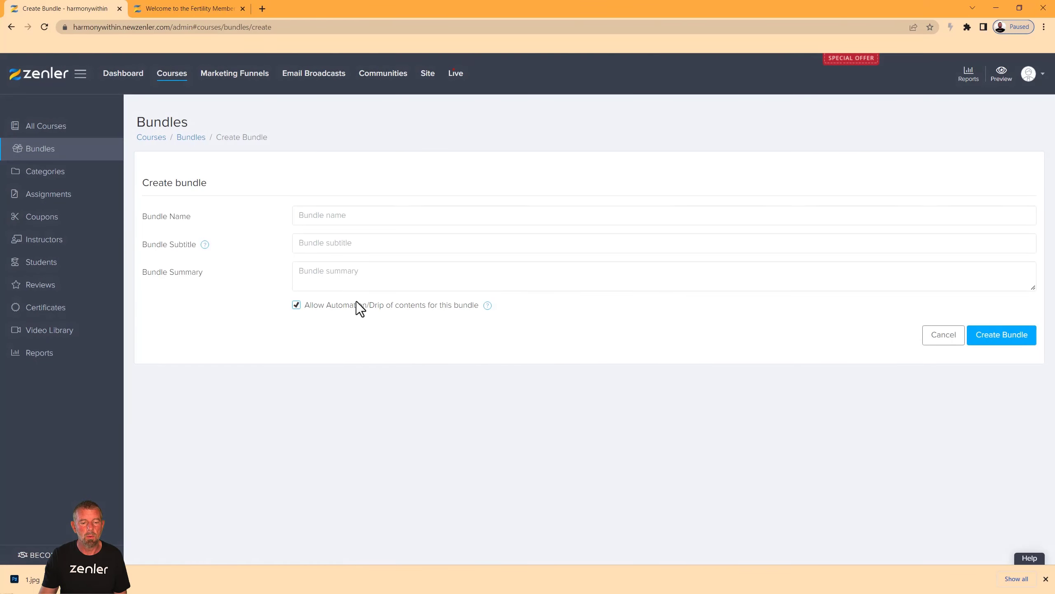
left_click(388, 210)
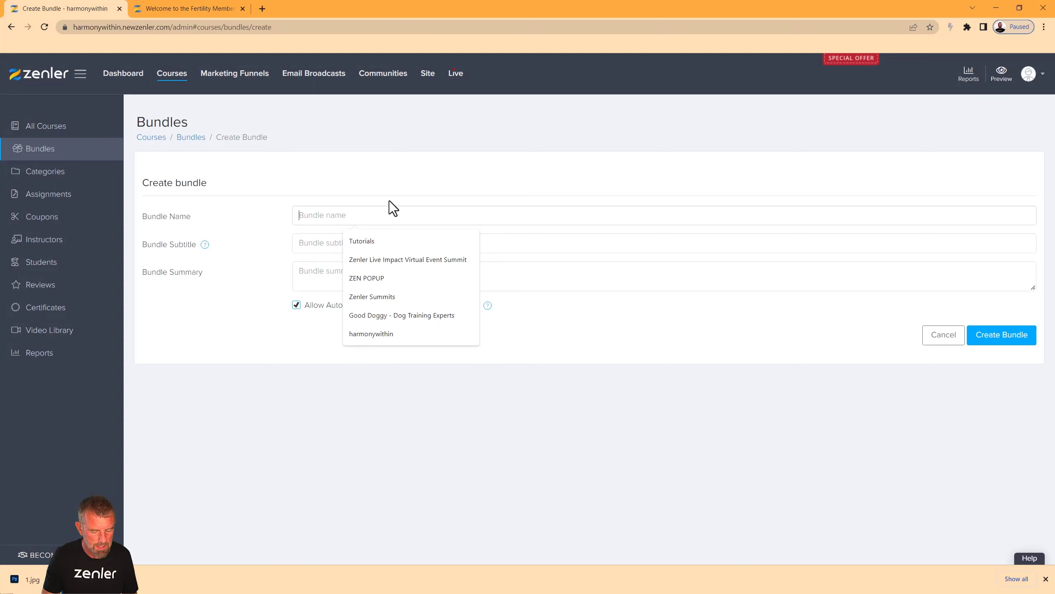
type("Fertitlity")
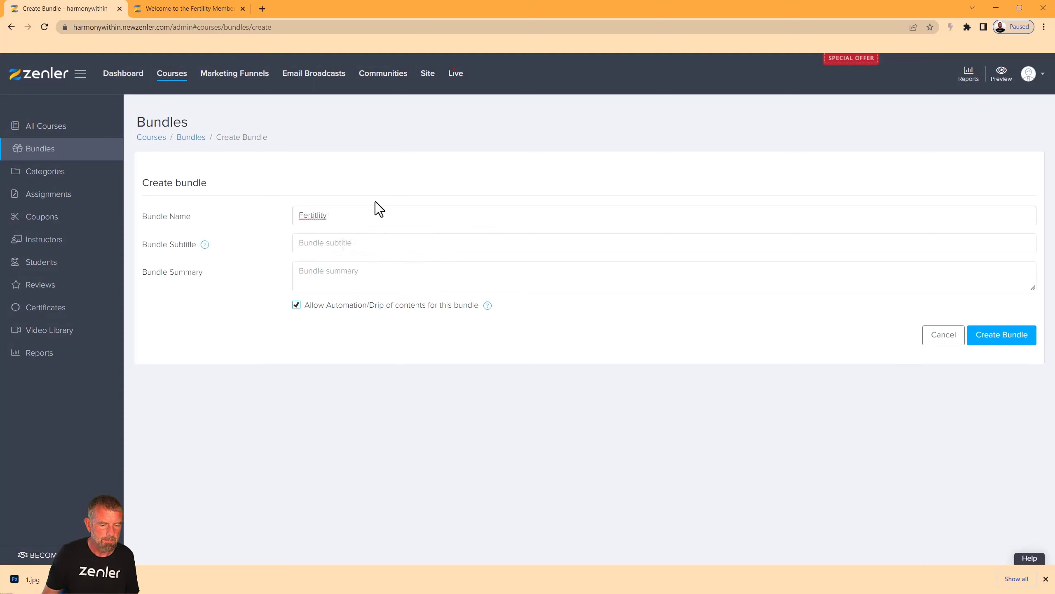
right_click(309, 215)
left_click(330, 226)
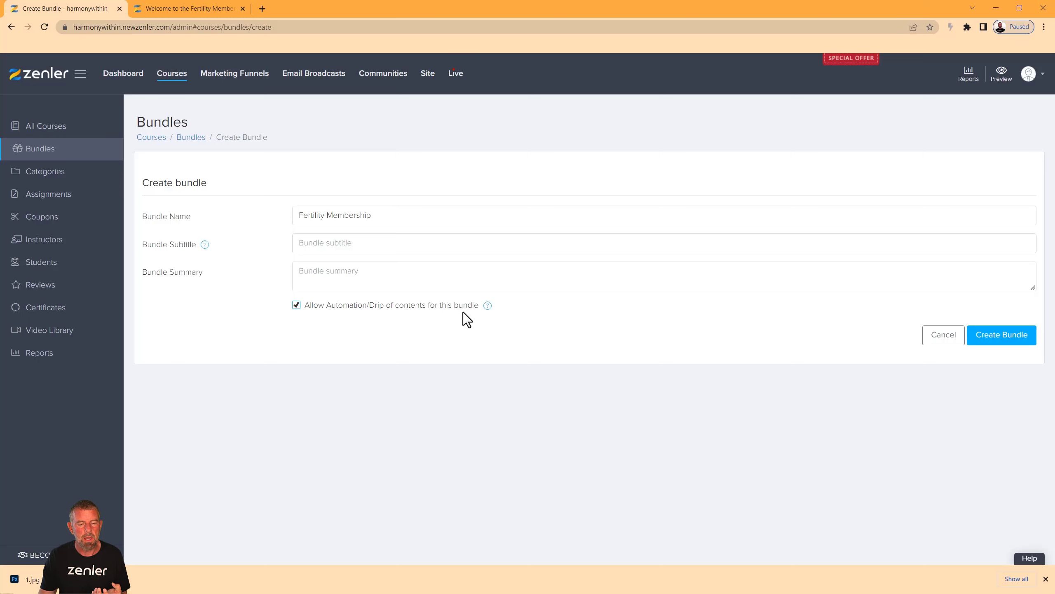
Disable automation and drip of contents for the Fertility Membership bundle and create it.
mouse_move(488, 307)
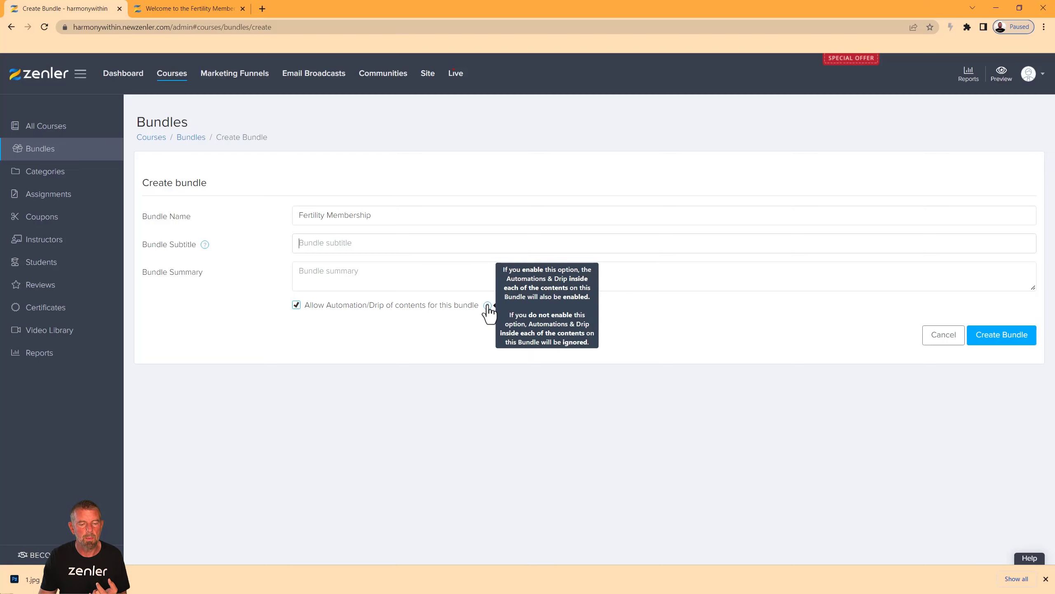
left_click(297, 306)
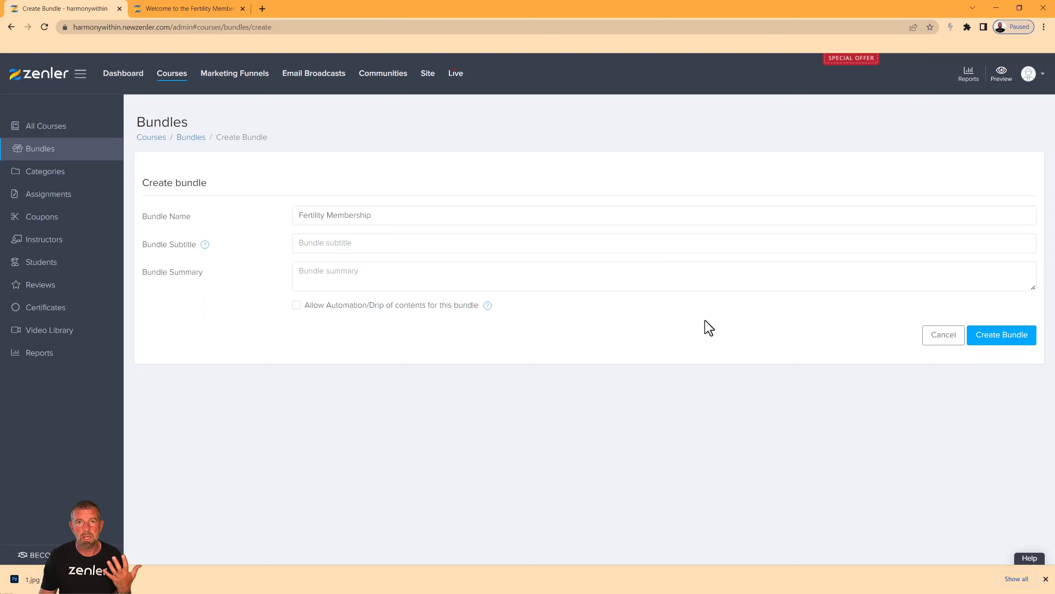
left_click(993, 336)
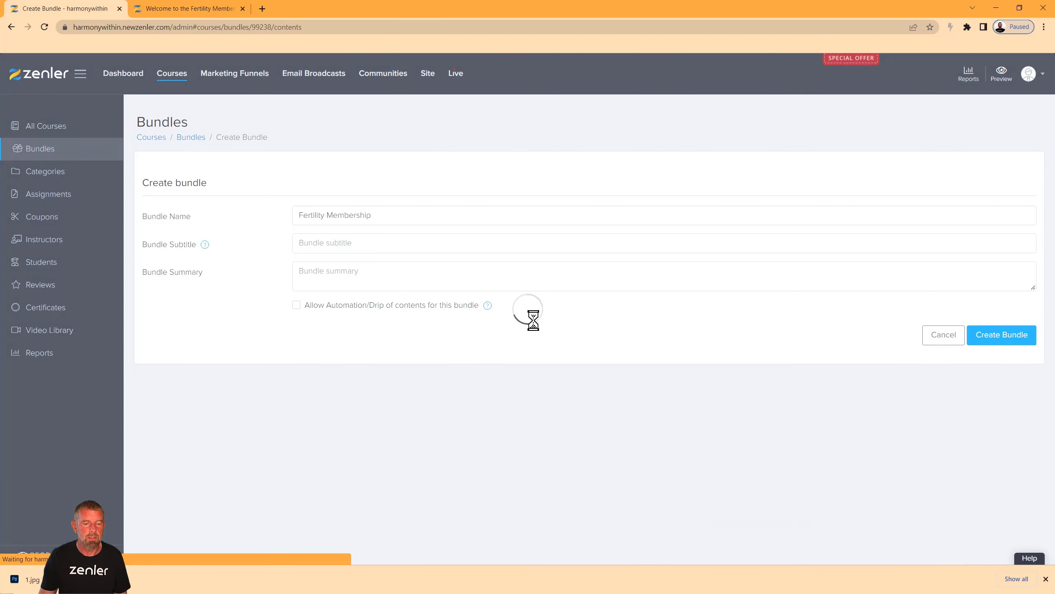
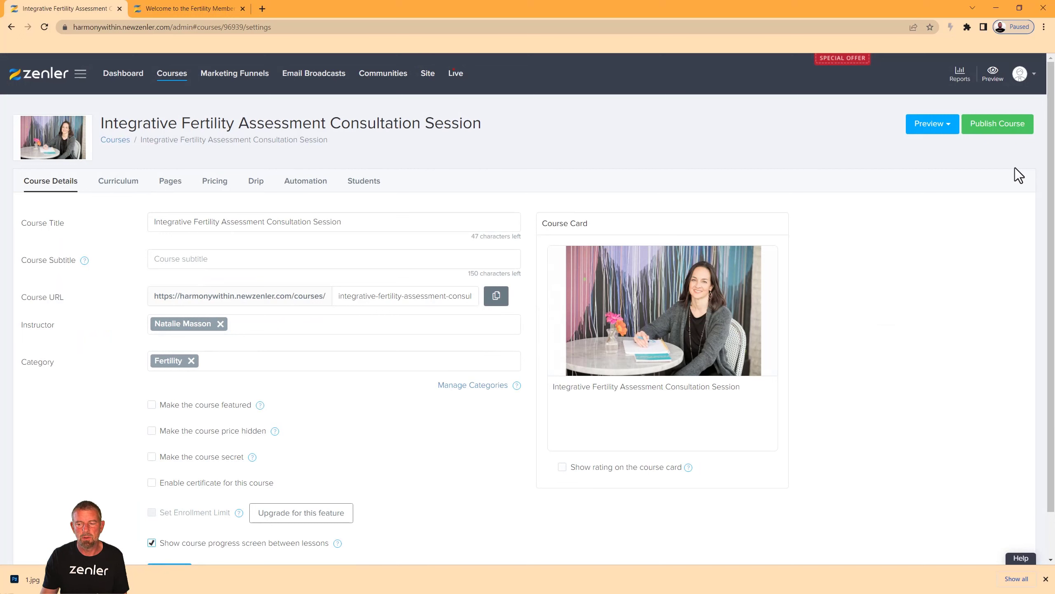
Check the pricing of the Integrative Fertility Assessment Consultation Session course and publish the course.
left_click(214, 185)
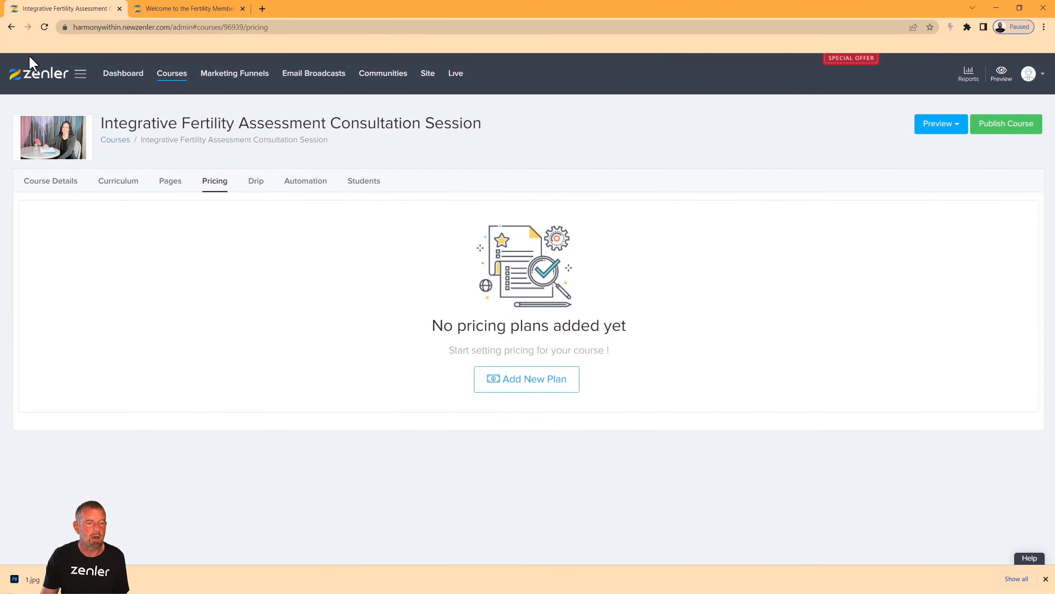
left_click(1008, 126)
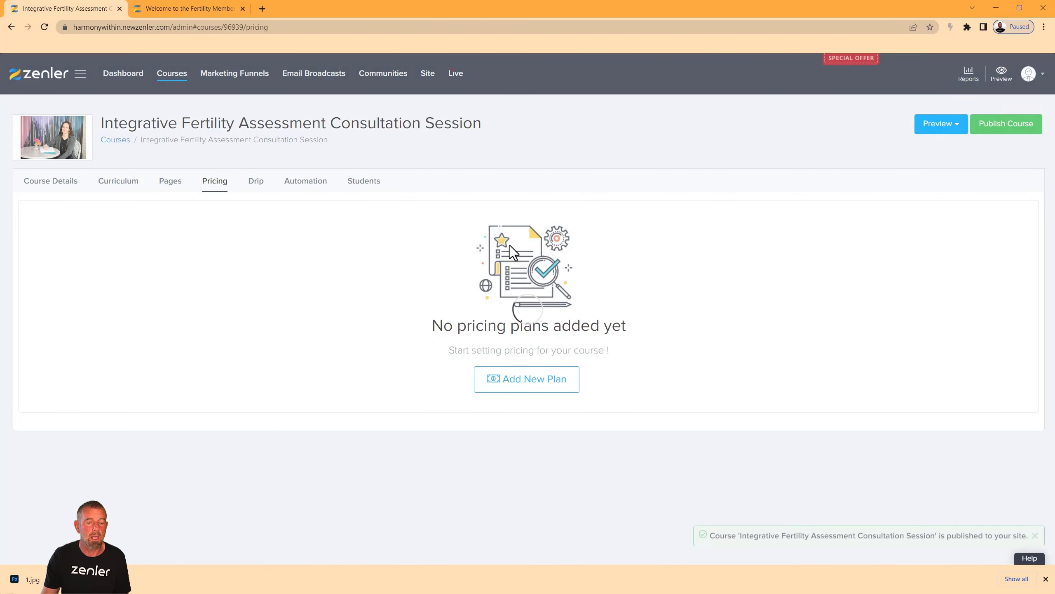
left_click(11, 27)
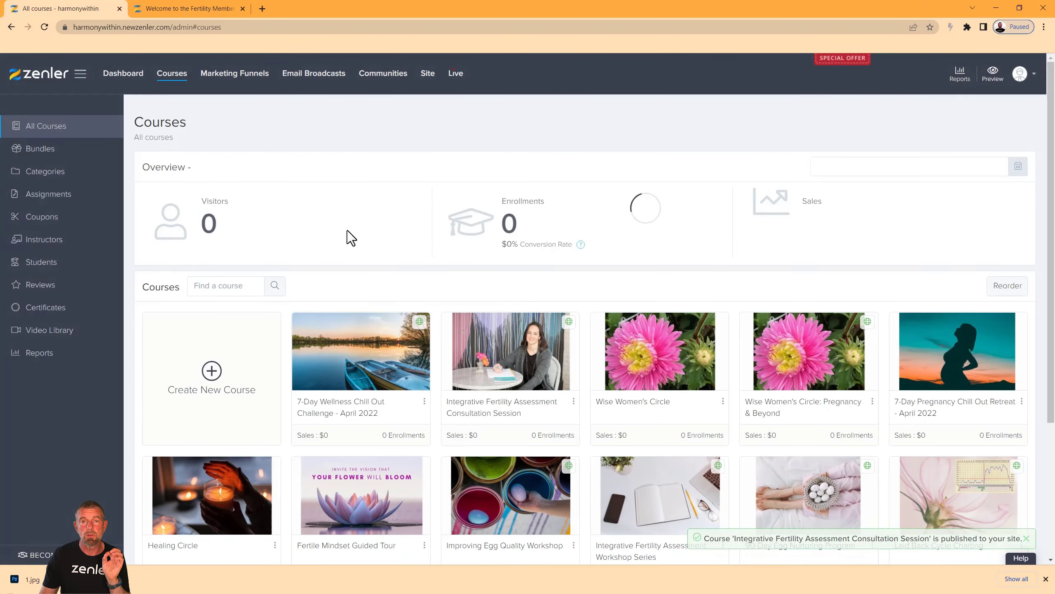
Publish the Wise Women's Circle and 7-Day Pregnancy Chill Out Retreat - April 2022 courses.
left_click(660, 349)
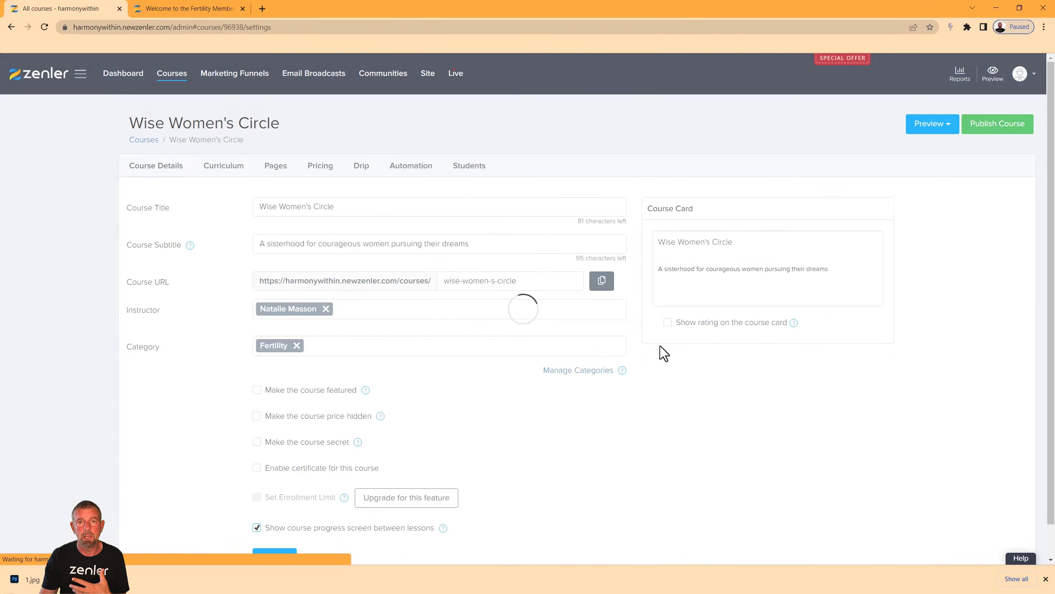
left_click(1008, 127)
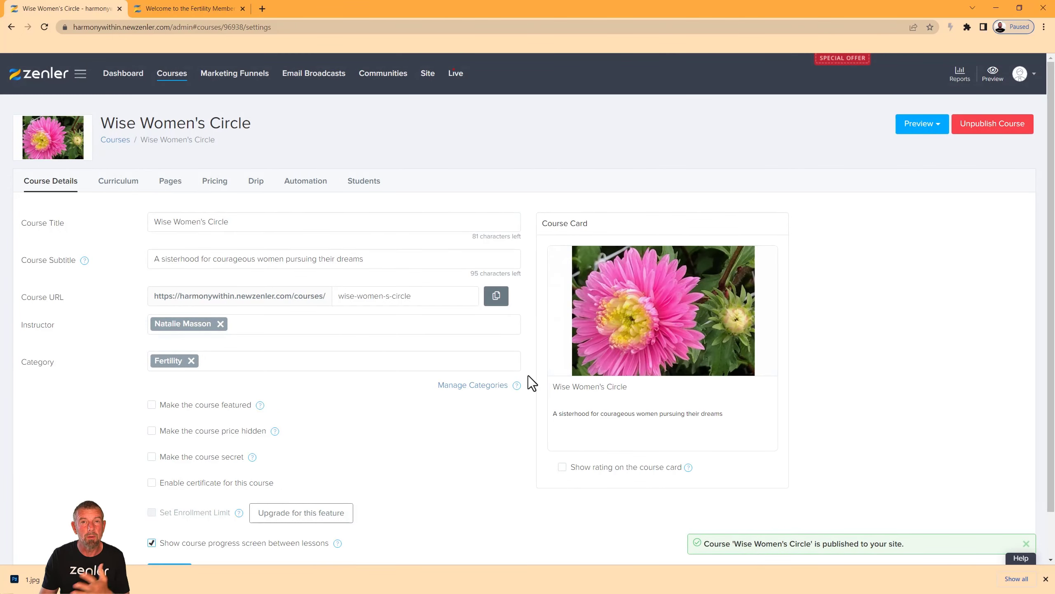
left_click(172, 73)
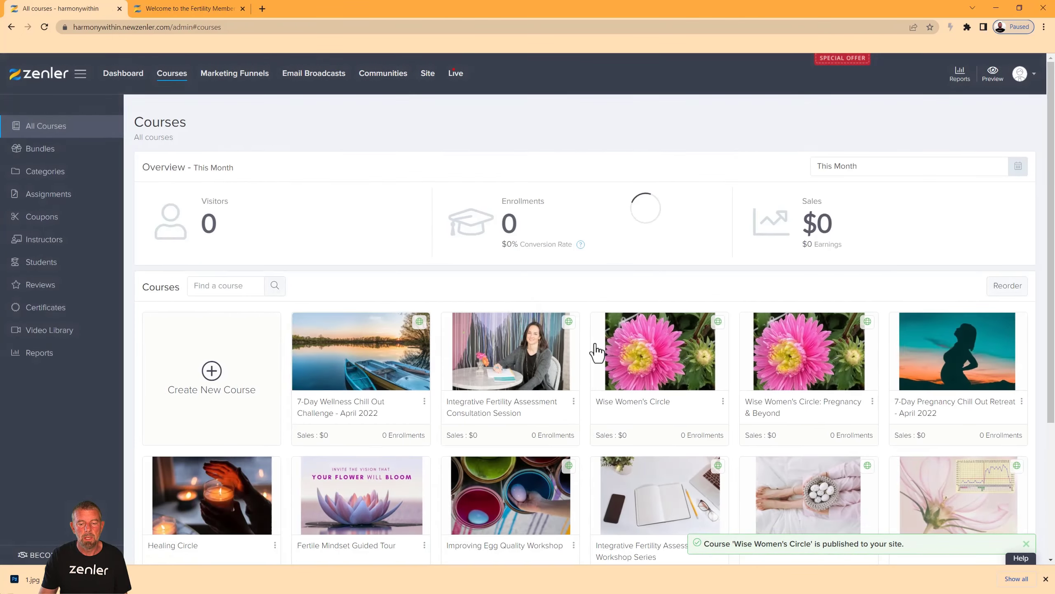
left_click(957, 351)
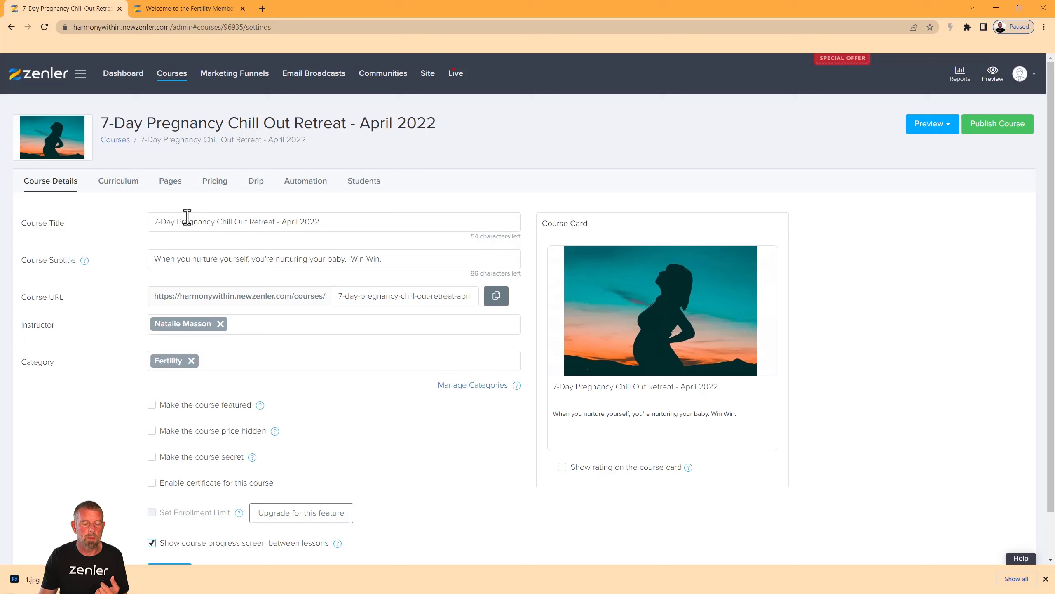
left_click(993, 127)
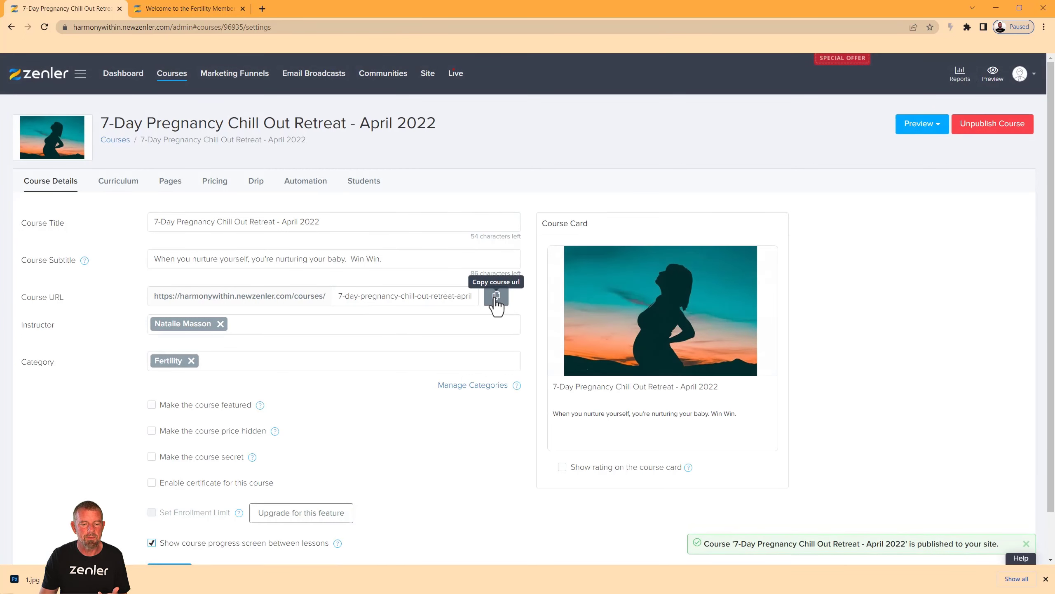
Copy the 7-Day Pregnancy Chill Out Retreat course URL, view its public page in a new browser tab and close that tab.
left_click(497, 299)
left_click(268, 8)
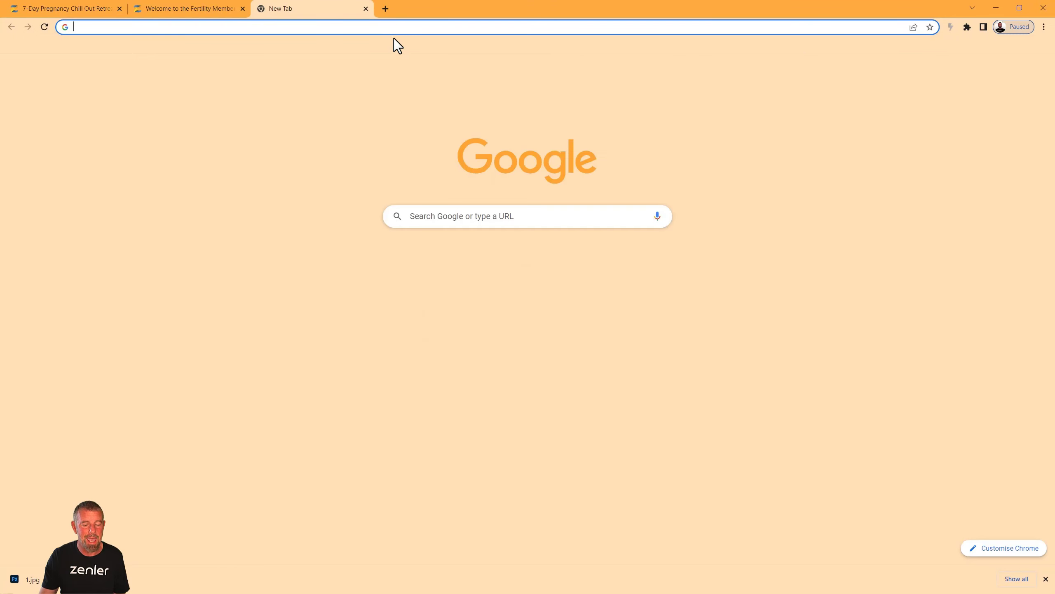
key("ctrl+v")
key("Return")
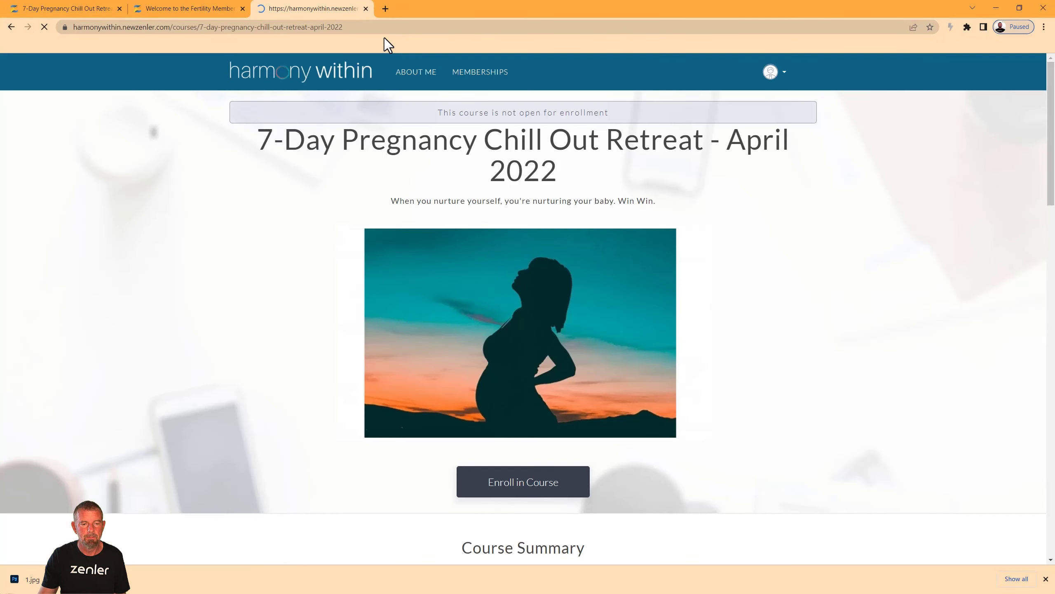
left_click(366, 8)
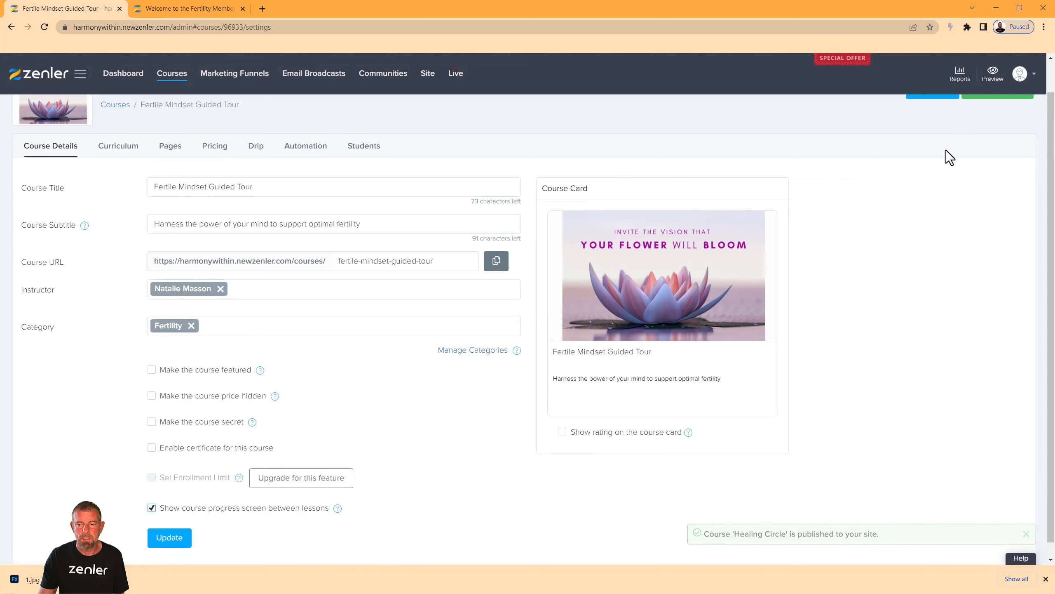
Publish the Fertile Mindset Guided Tour course and return to the list of all courses.
scroll(945, 150, "up", 1)
left_click(995, 138)
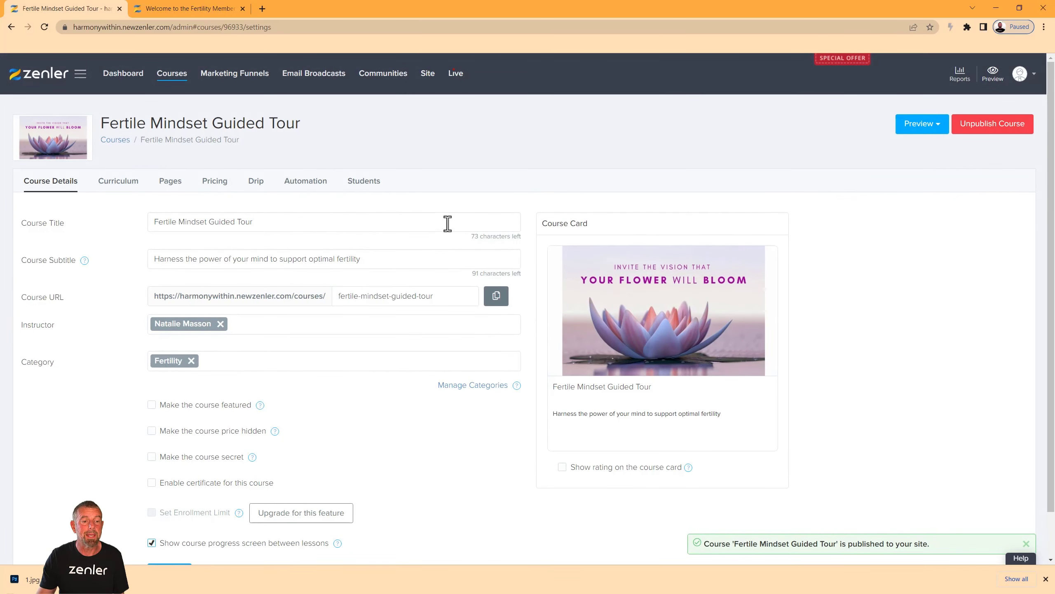
left_click(176, 83)
left_click(359, 287)
left_click(178, 77)
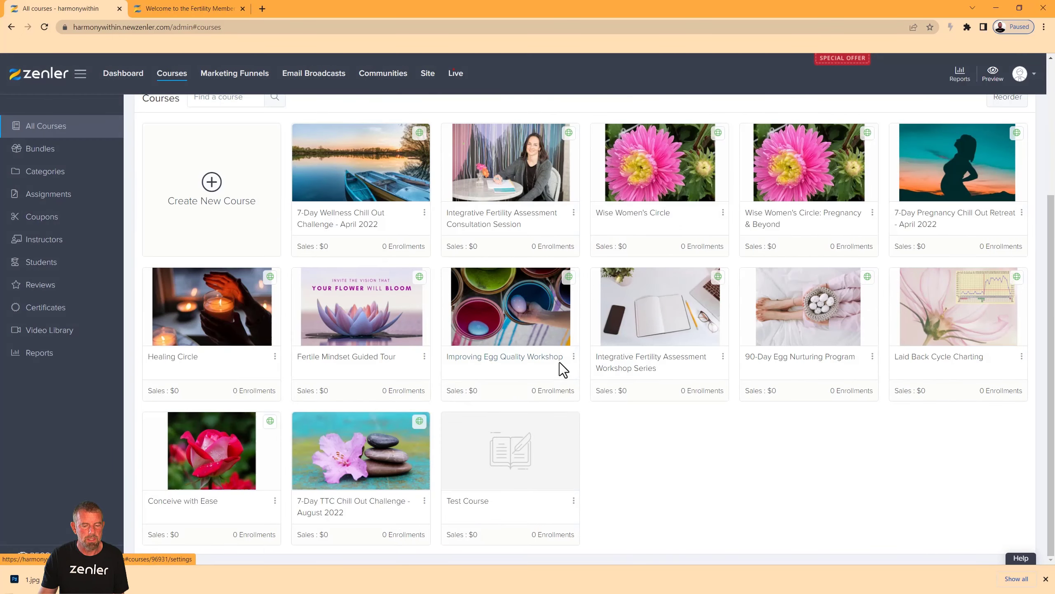
Open the Fertility Membership bundle and go to its contents.
scroll(558, 365, "up", 4)
left_click(45, 154)
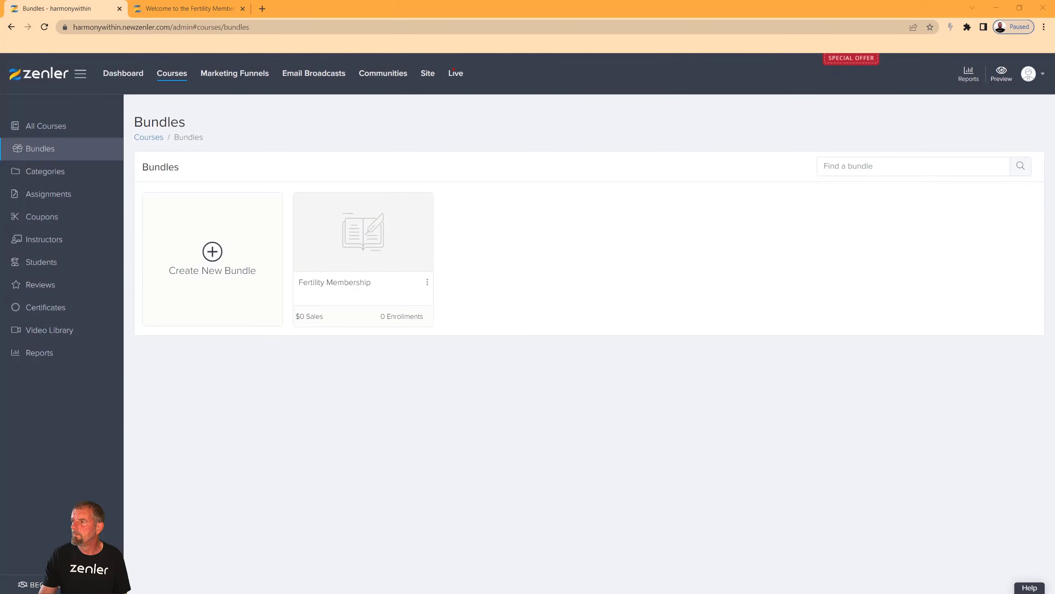
left_click(370, 229)
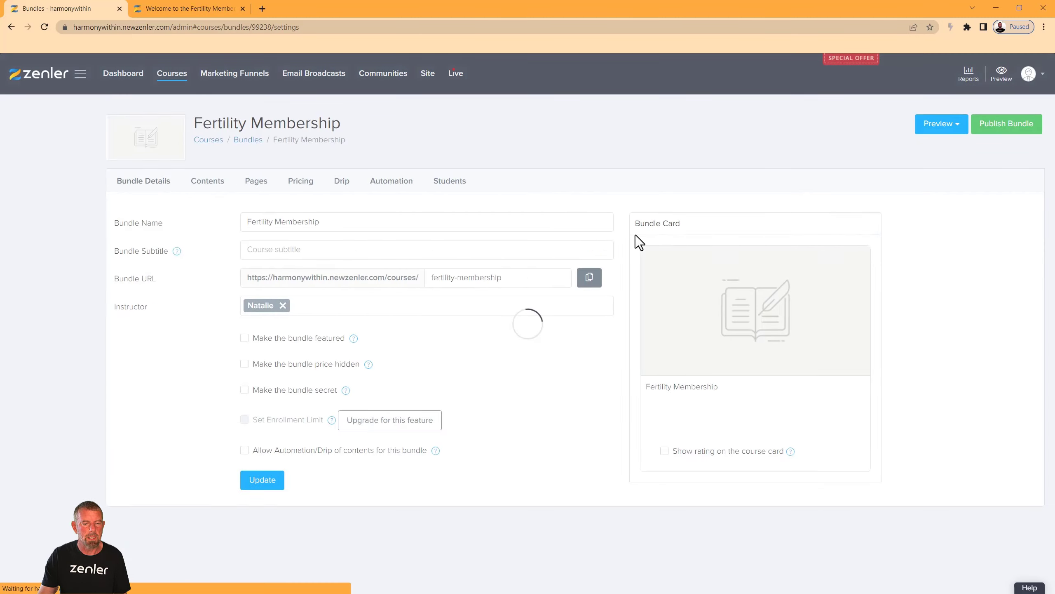
left_click(113, 183)
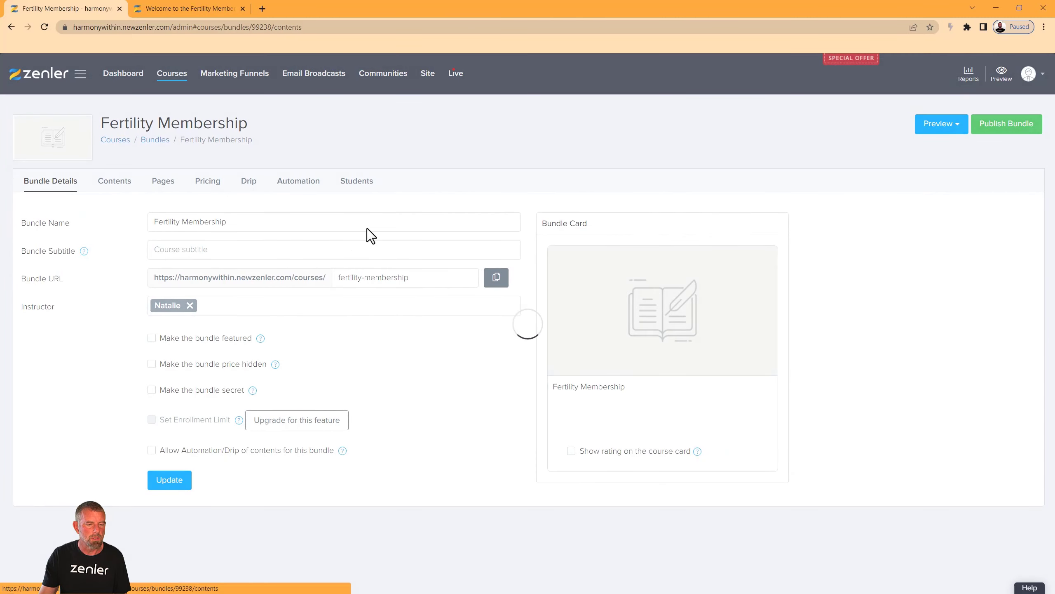
Add the Integrative Fertility Assessment Consultation Session and Wise Women's Circle courses to the Fertility Membership bundle.
left_click(691, 246)
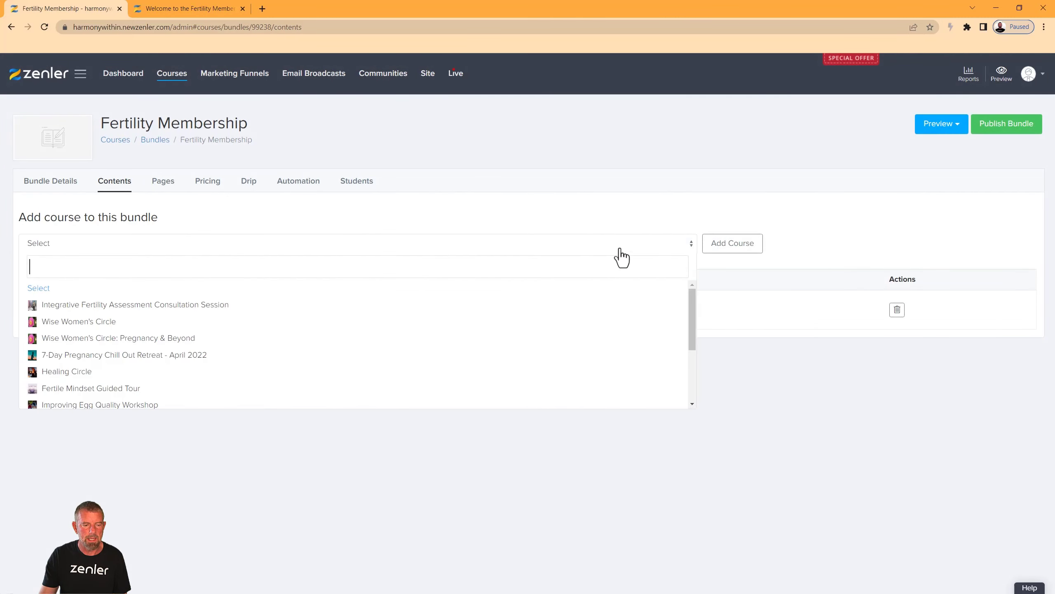
left_click(104, 307)
left_click(722, 249)
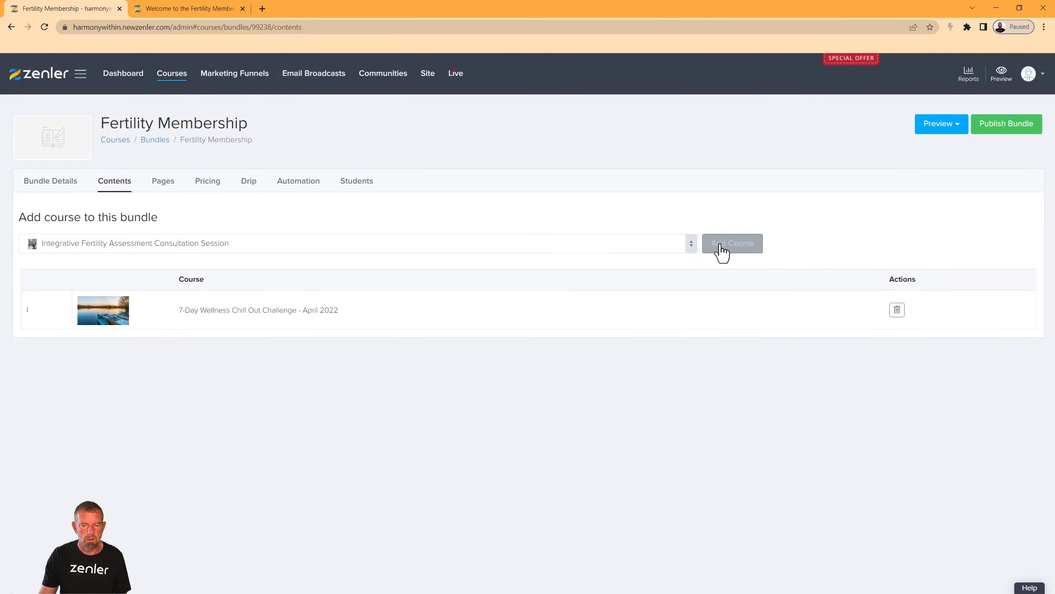
left_click(691, 246)
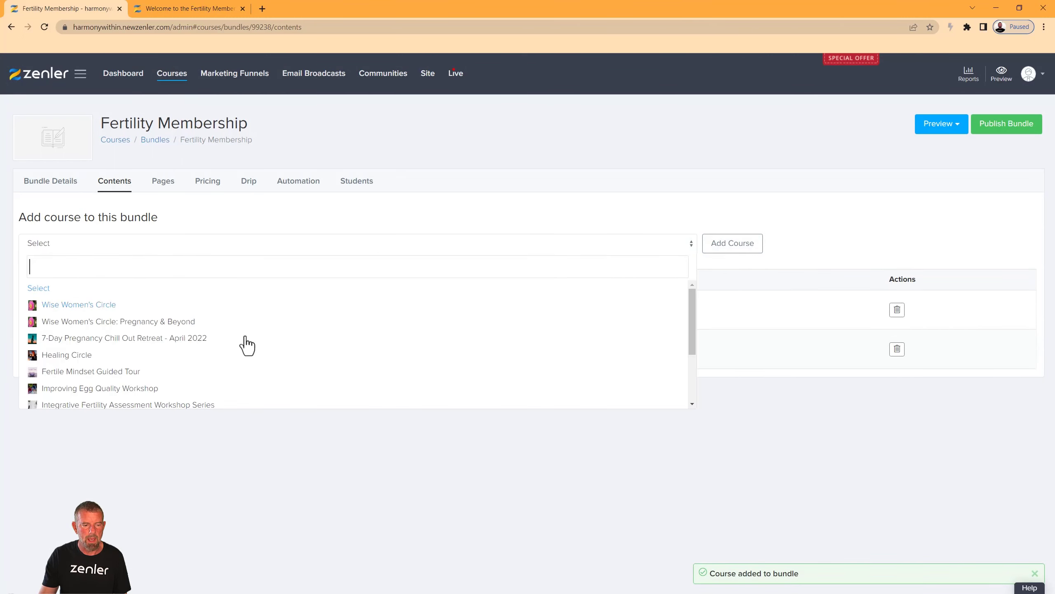
left_click(101, 306)
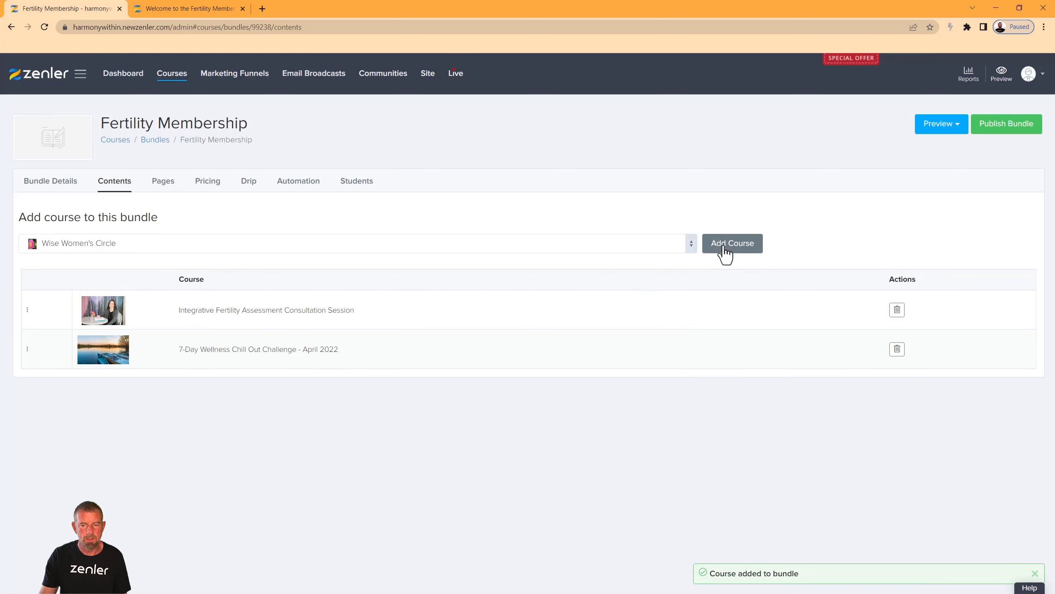
left_click(725, 249)
Add the Wise Women's Circle: Pregnancy & Beyond course to the Fertility Membership bundle.
left_click(691, 246)
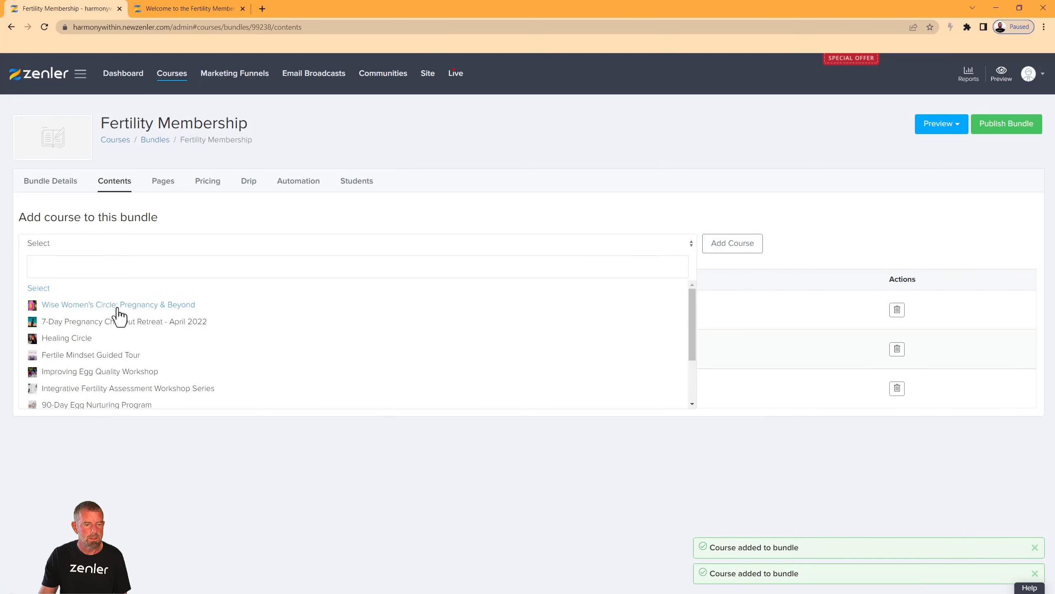
left_click(260, 307)
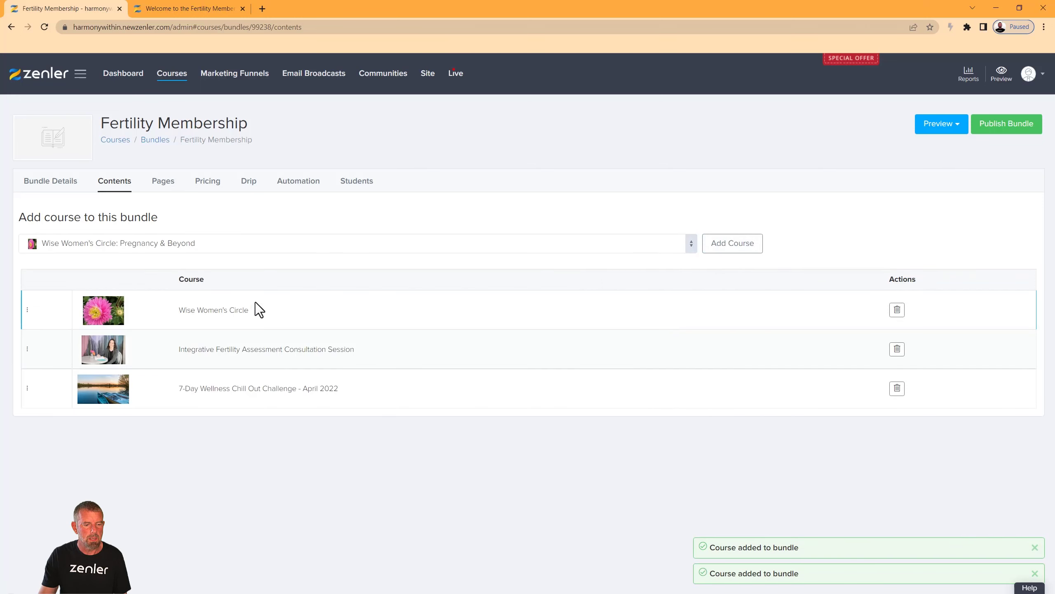
left_click(724, 249)
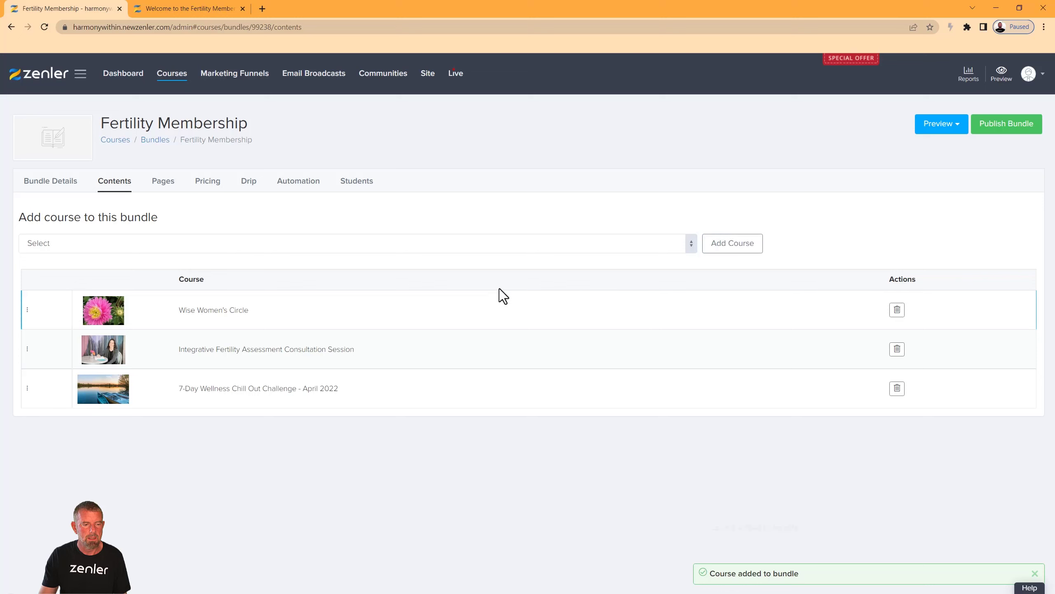
Add the 7-Day Pregnancy Chill Out Retreat - April 2022 course to the Fertility Membership bundle.
left_click(690, 249)
left_click(136, 300)
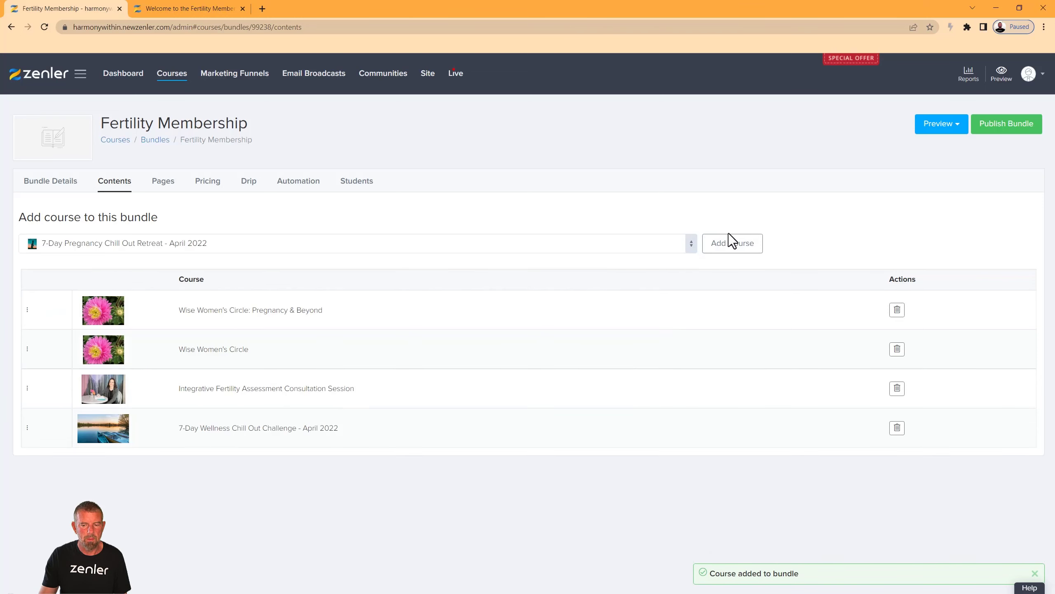
left_click(729, 248)
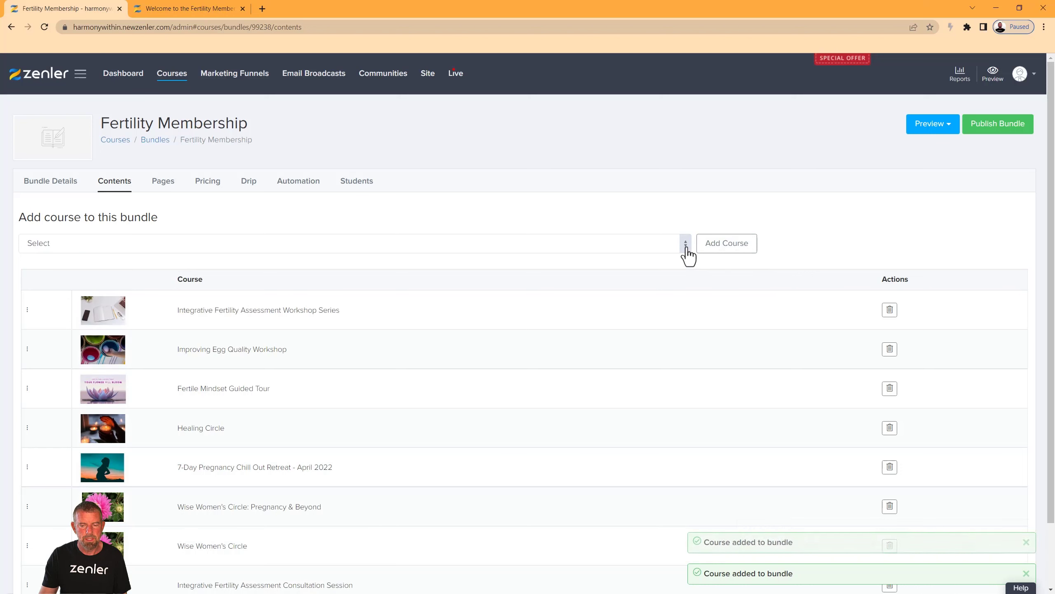
Add the 90-Day Egg Nurturing Program and Laid Back Cycle Charting courses to the Fertility Membership bundle.
left_click(688, 249)
left_click(113, 310)
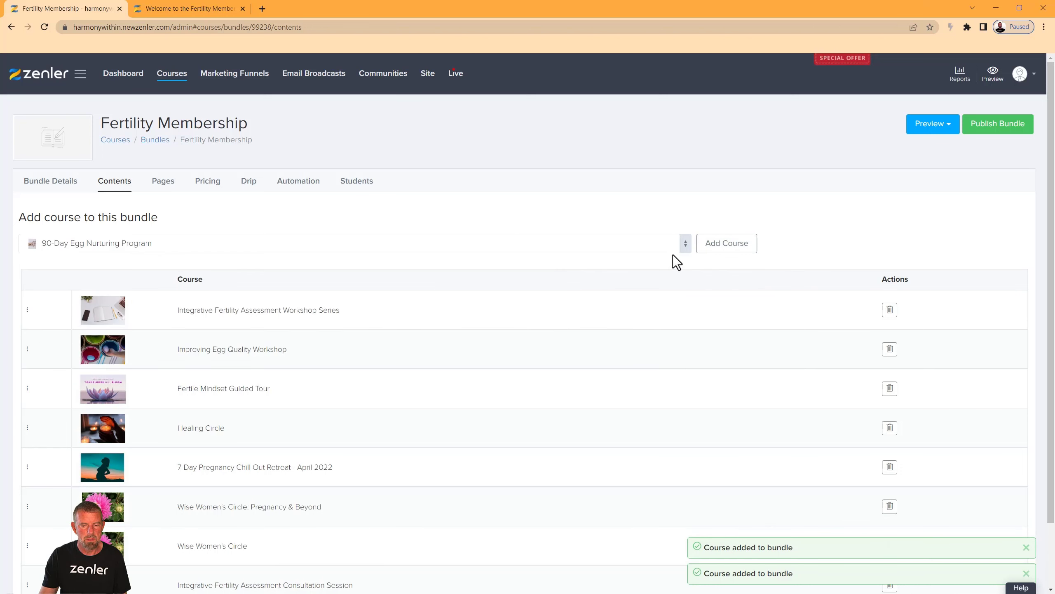
left_click(700, 252)
left_click(672, 249)
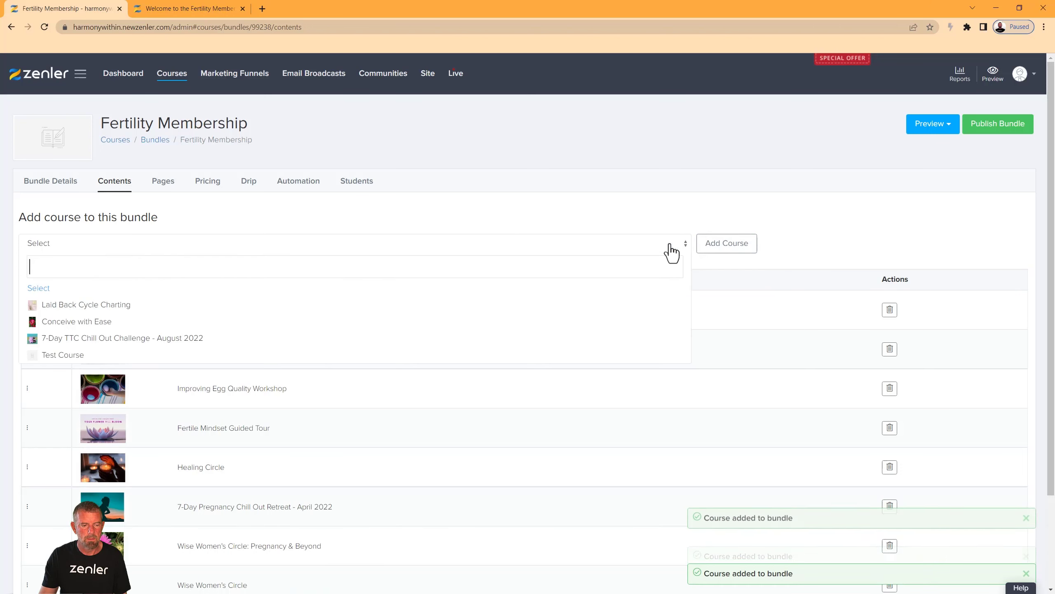
left_click(123, 307)
left_click(700, 252)
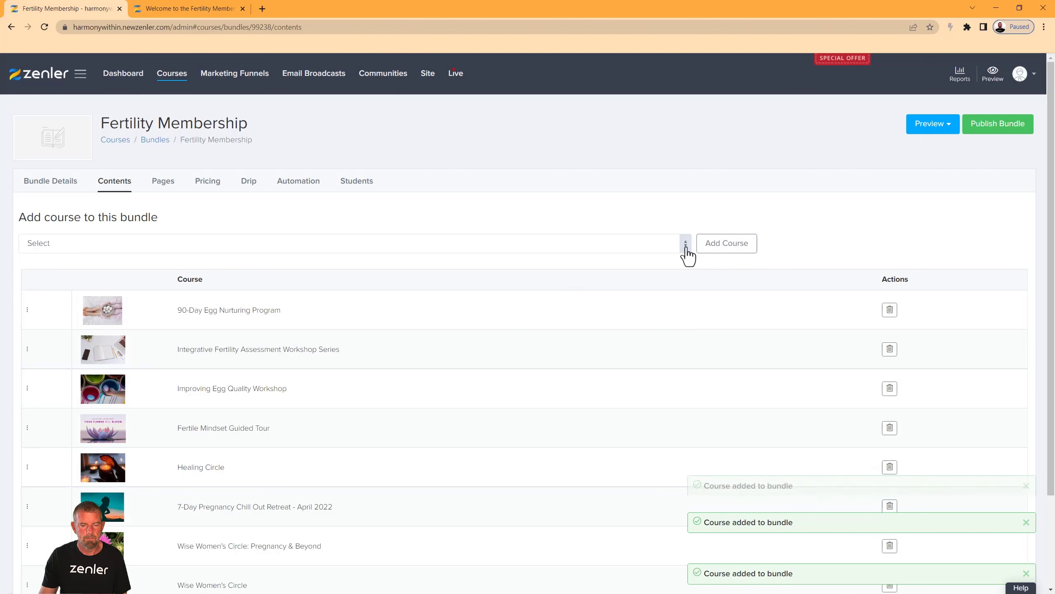
Add the Conceive with Ease and 7-Day TTC Chill Out Challenge - August 2022 courses to the bundle, leaving out Test Course.
left_click(685, 249)
left_click(79, 305)
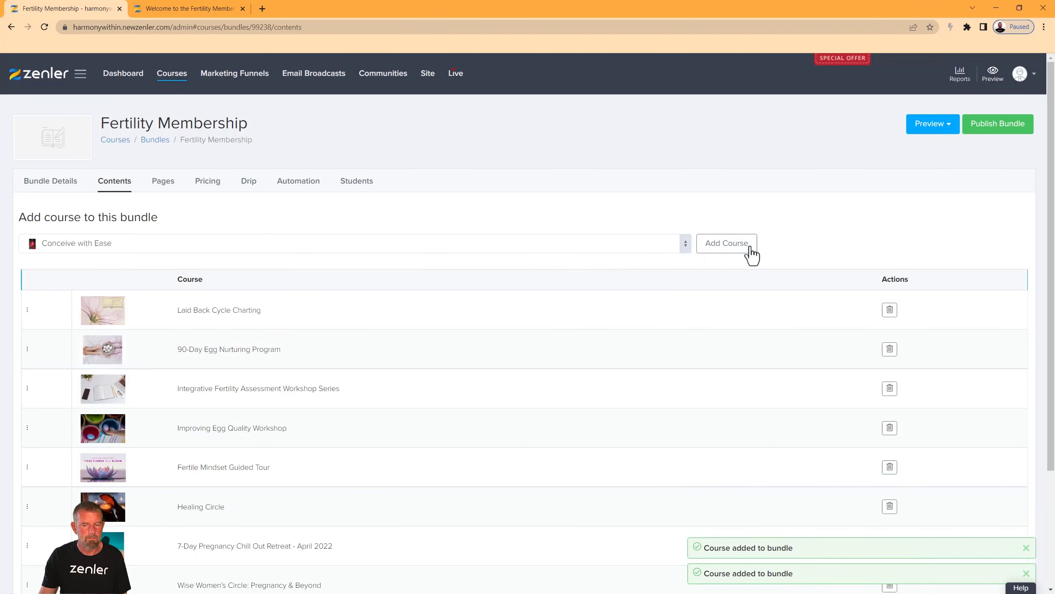
left_click(728, 249)
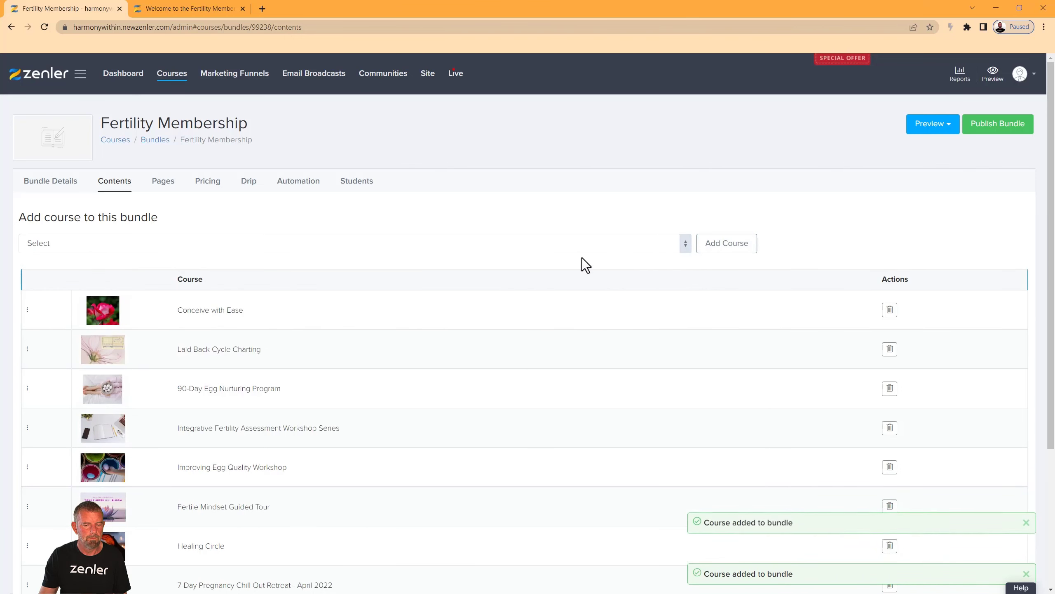
left_click(684, 244)
left_click(173, 313)
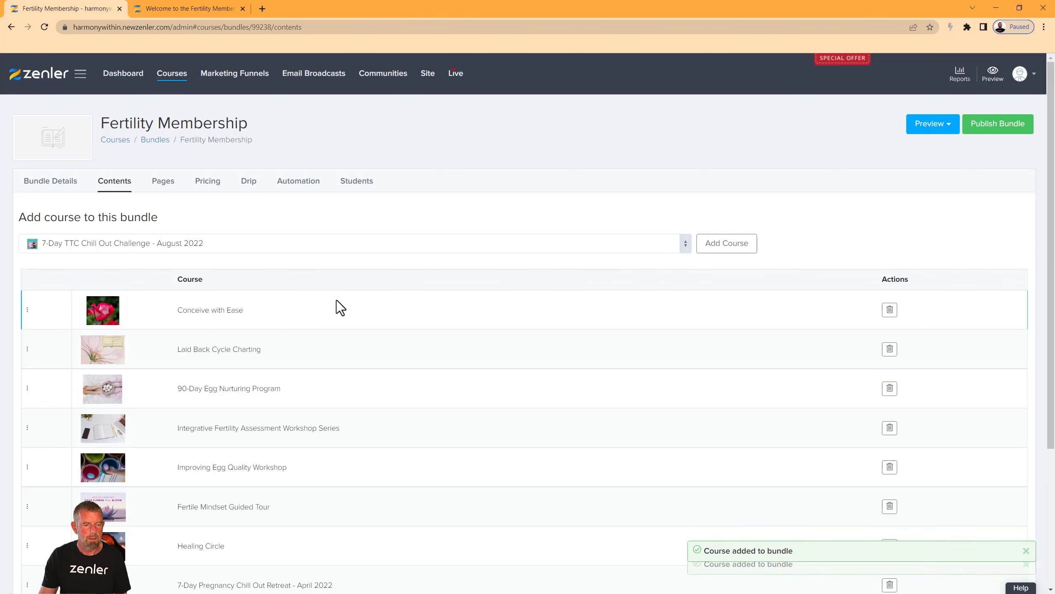
left_click(718, 245)
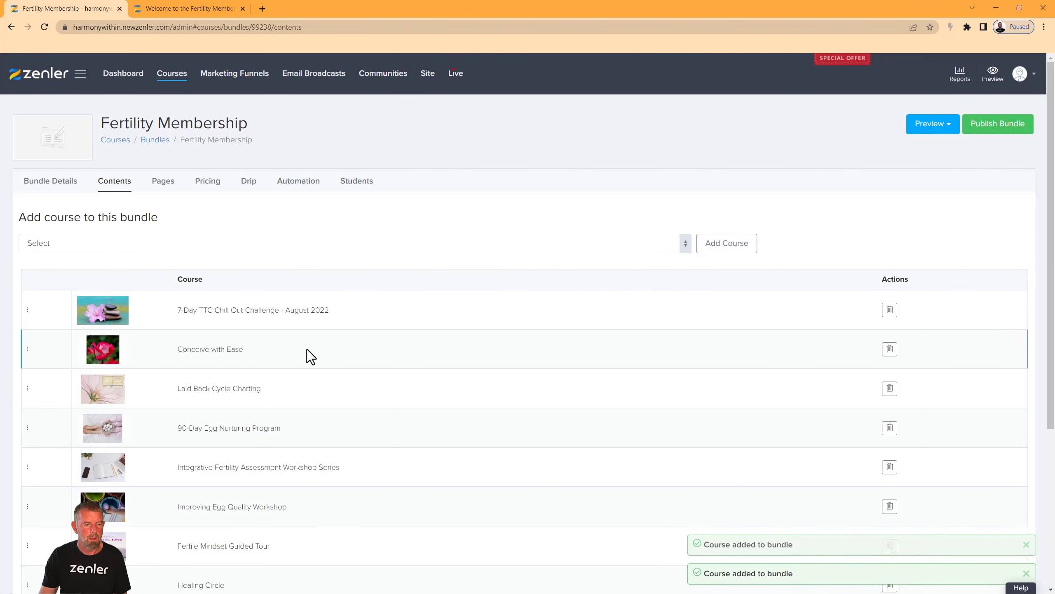
left_click(683, 246)
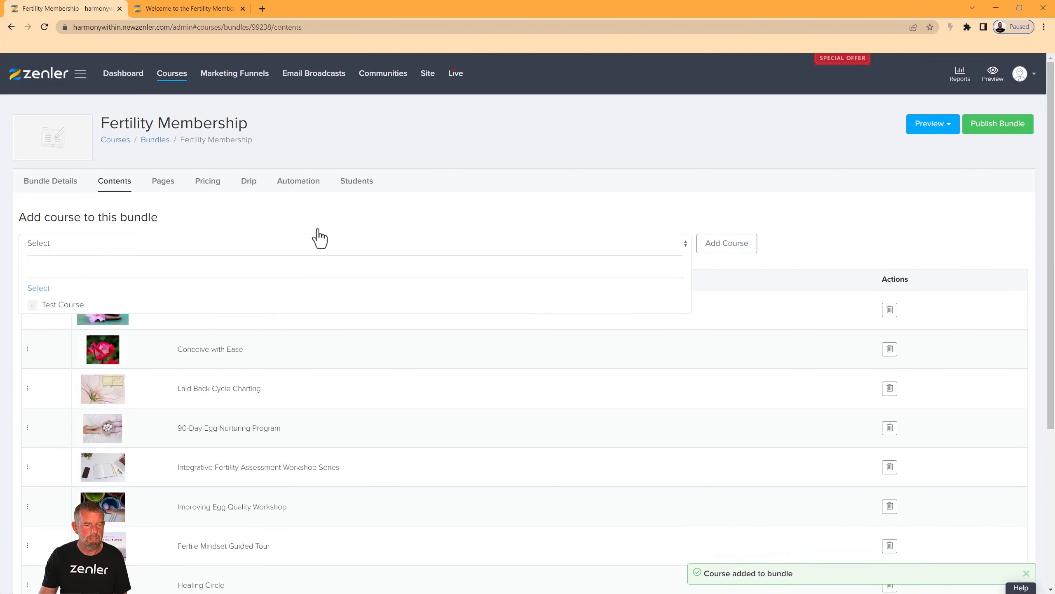
left_click(374, 217)
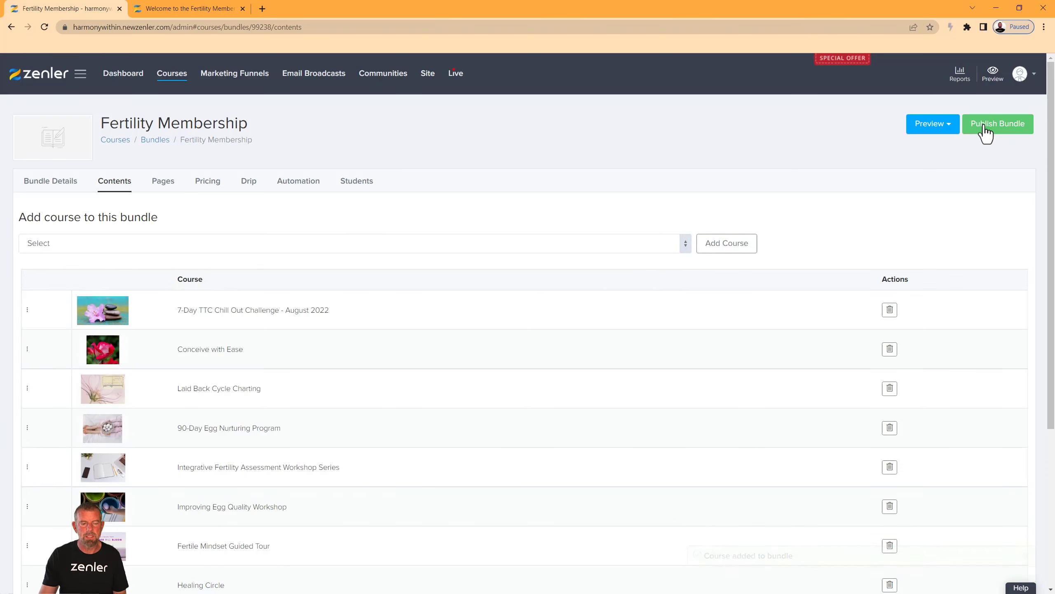
Upload the pink pregnancy photo as the Fertility Membership bundle's card image, then crop and save it.
left_click(45, 185)
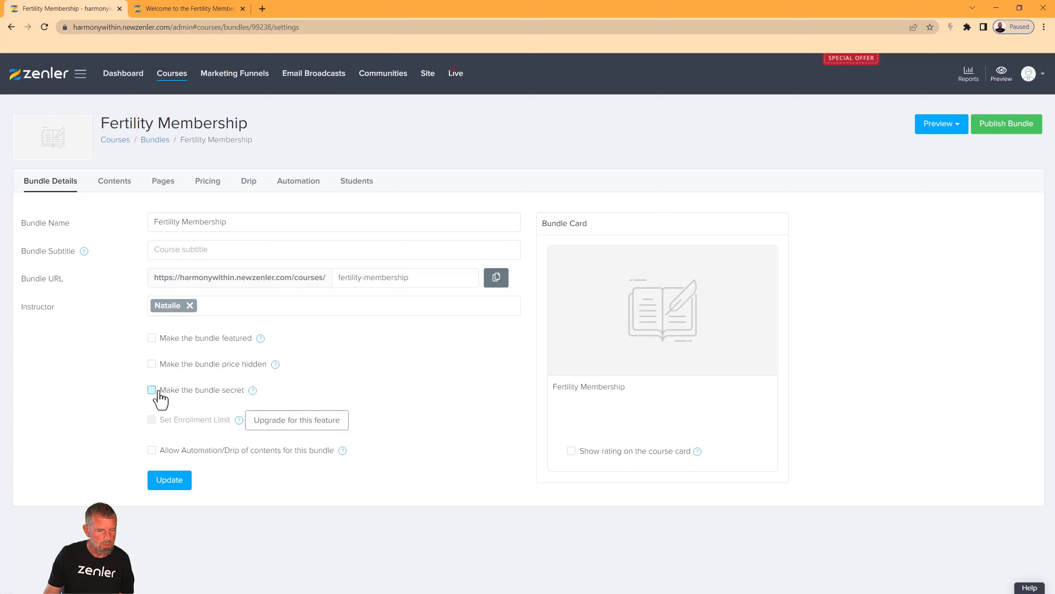
mouse_move(600, 323)
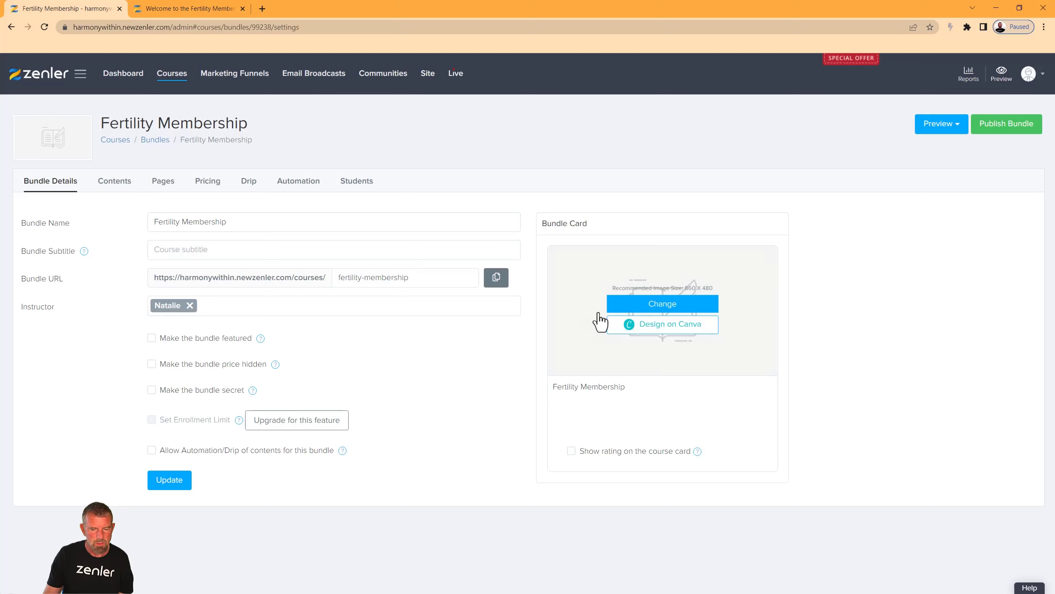
left_click(664, 303)
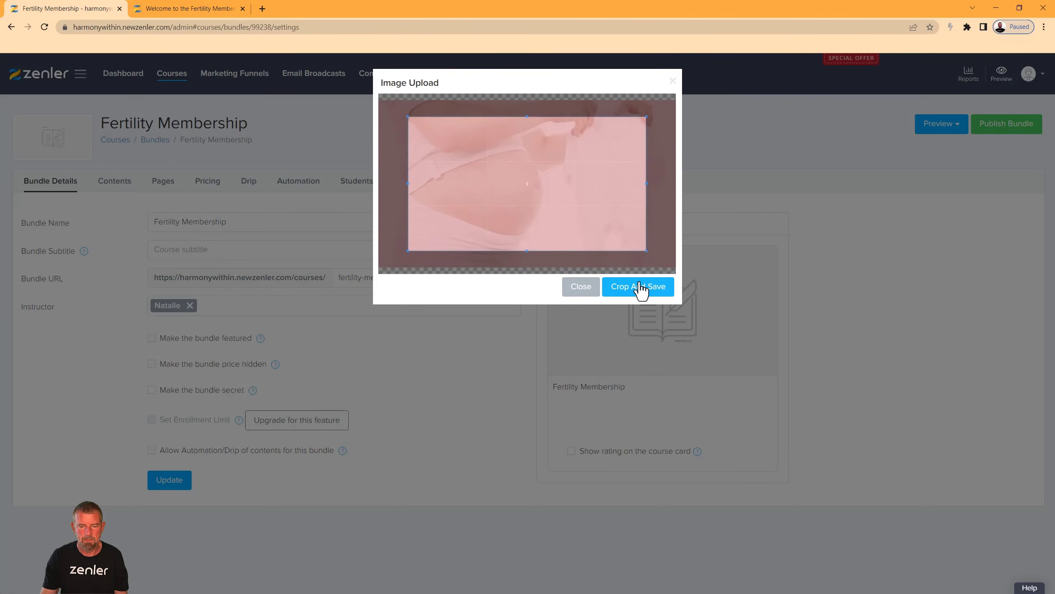
left_click(628, 289)
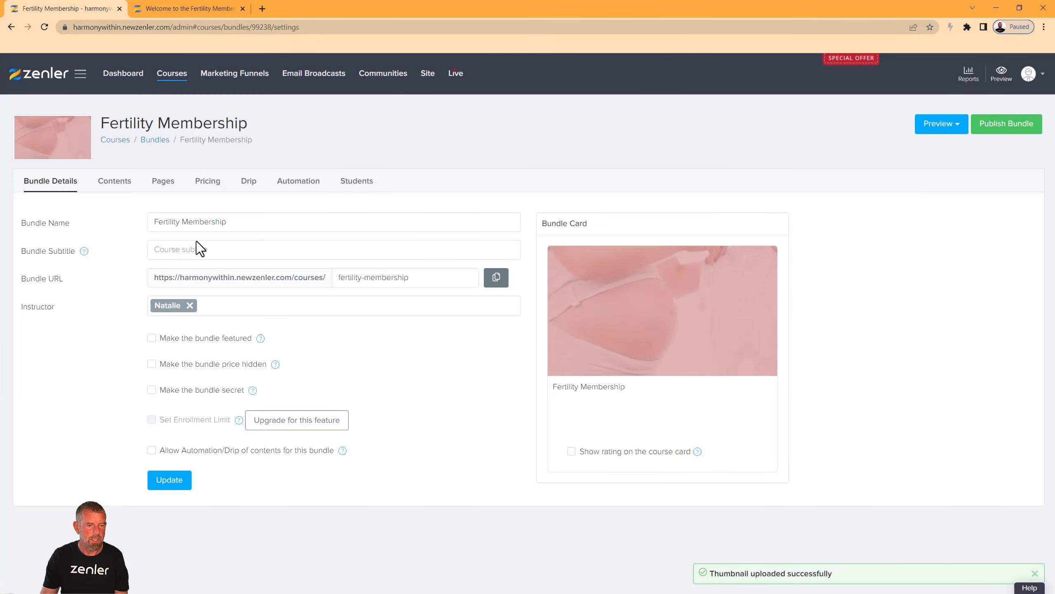
Open the 7-Day Wellness Chill Out Challenge - April 2022 course and make it secret with its price hidden.
left_click(115, 139)
left_click(353, 341)
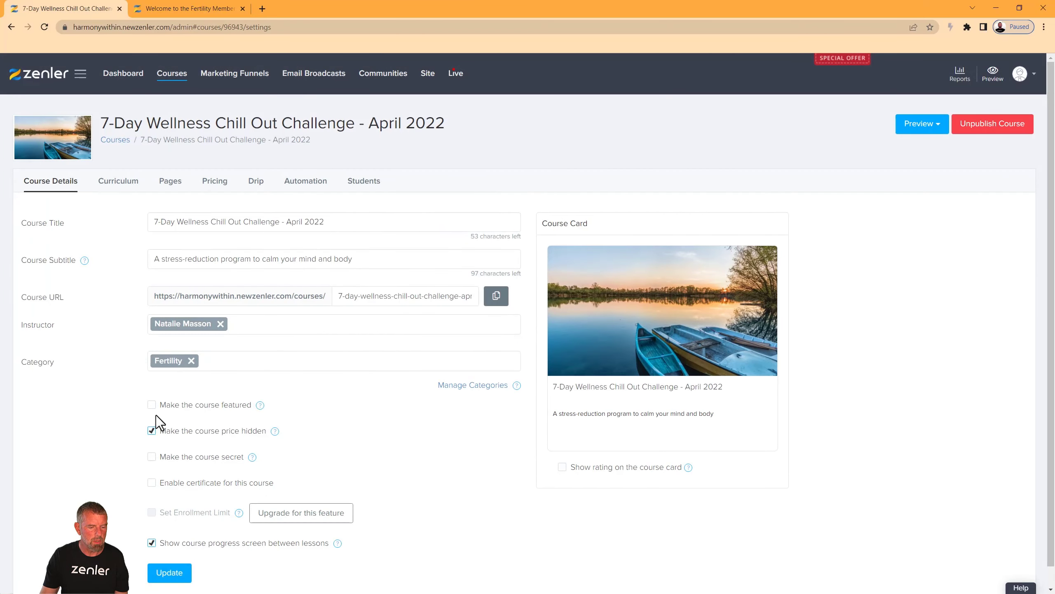
left_click(152, 457)
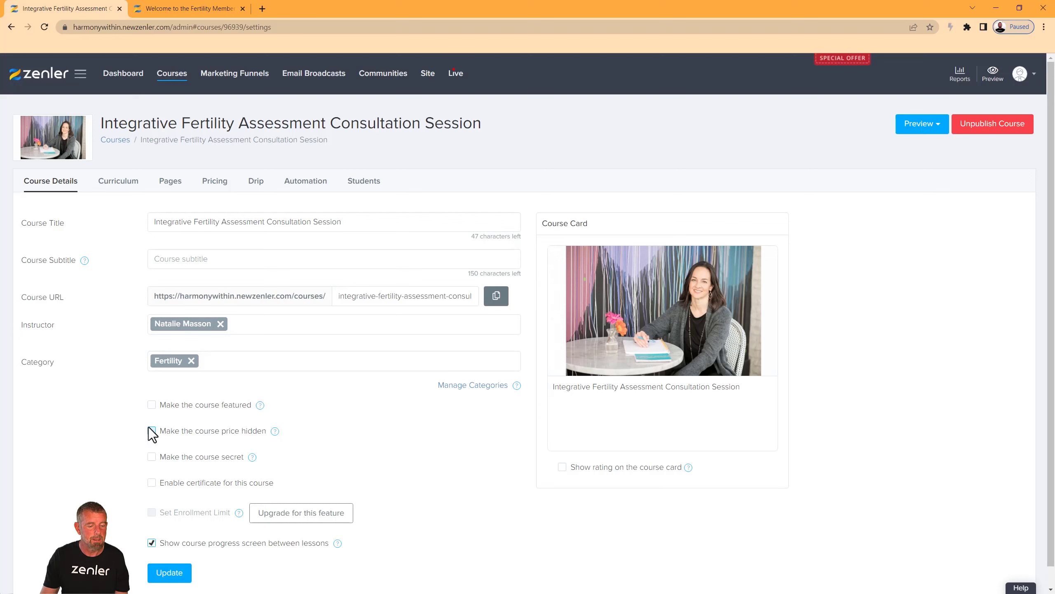
Make the Integrative Fertility Assessment Consultation Session secret with its price hidden, and save the course.
left_click(151, 430)
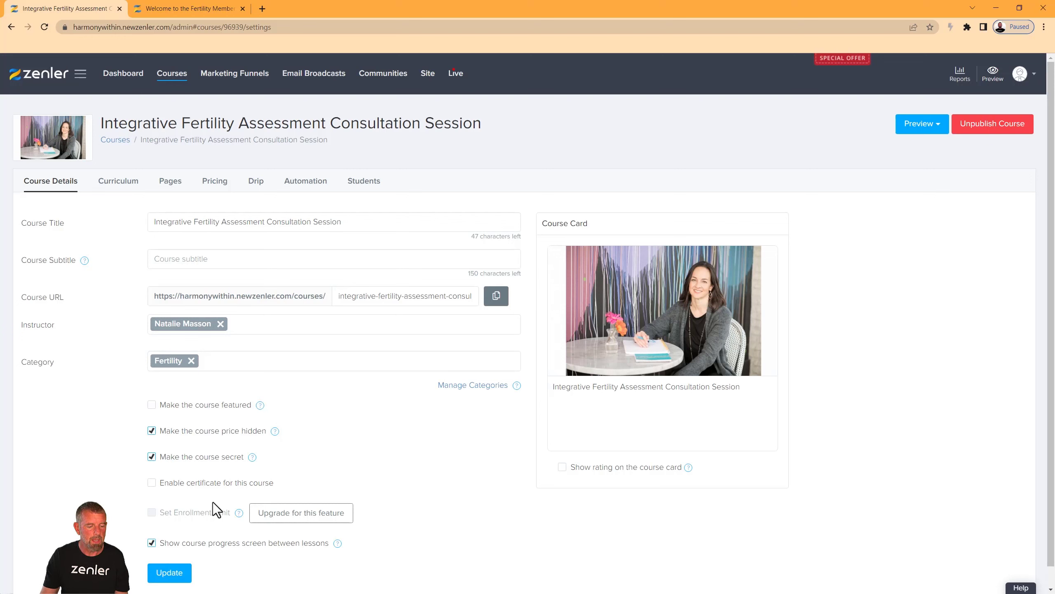
left_click(169, 572)
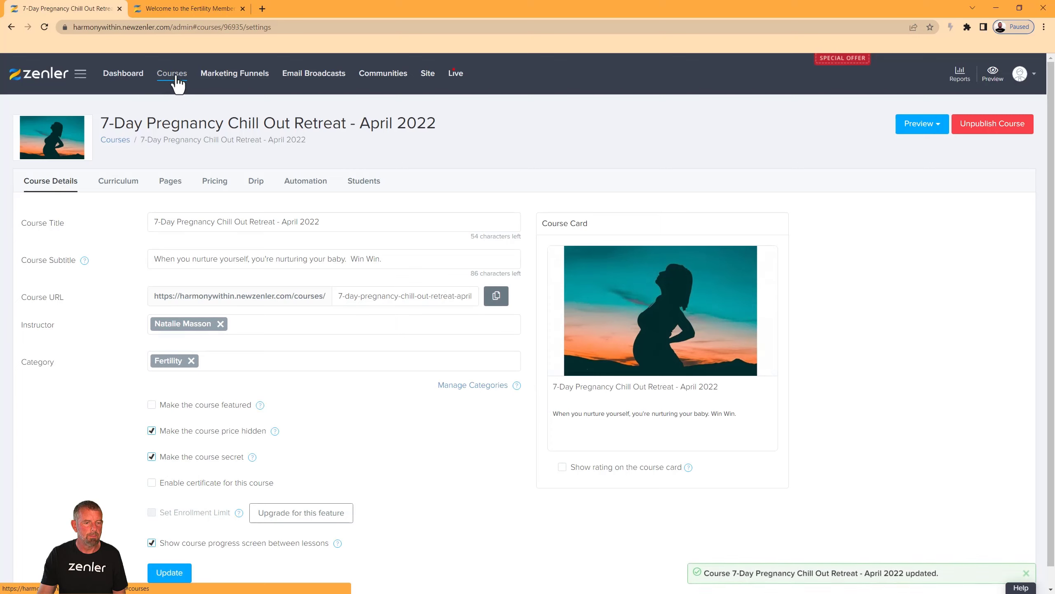
Open the Healing Circle course, hide its price, make it secret and save the changes.
left_click(173, 76)
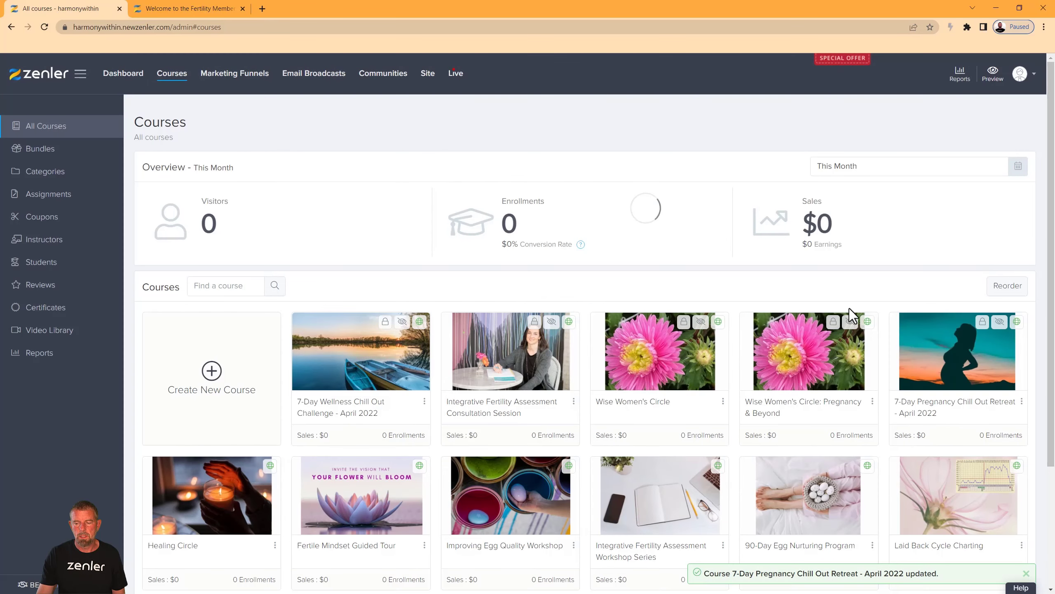
scroll(748, 333, "down", 3)
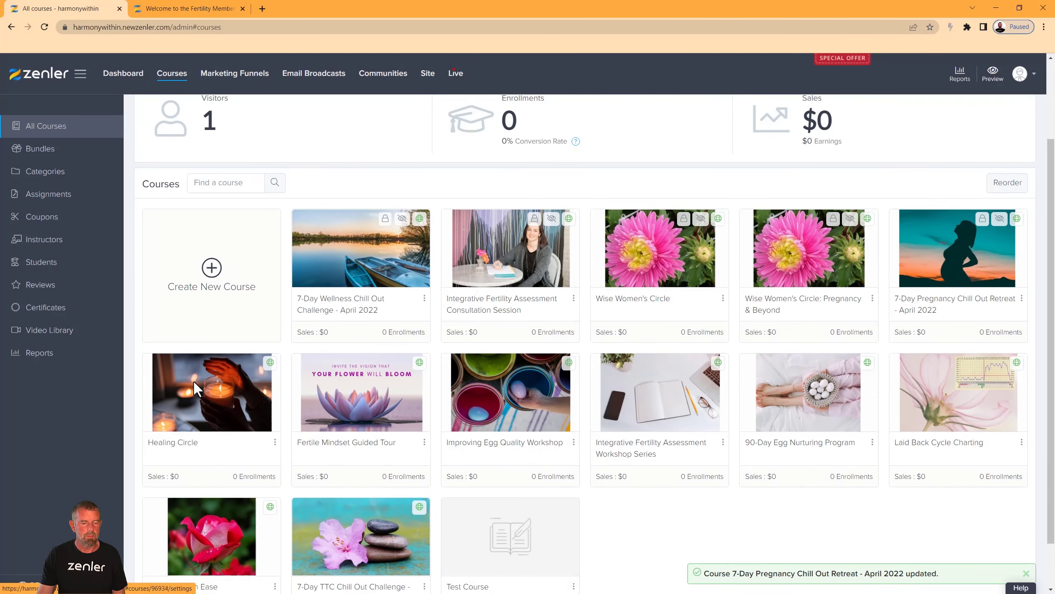
left_click(195, 389)
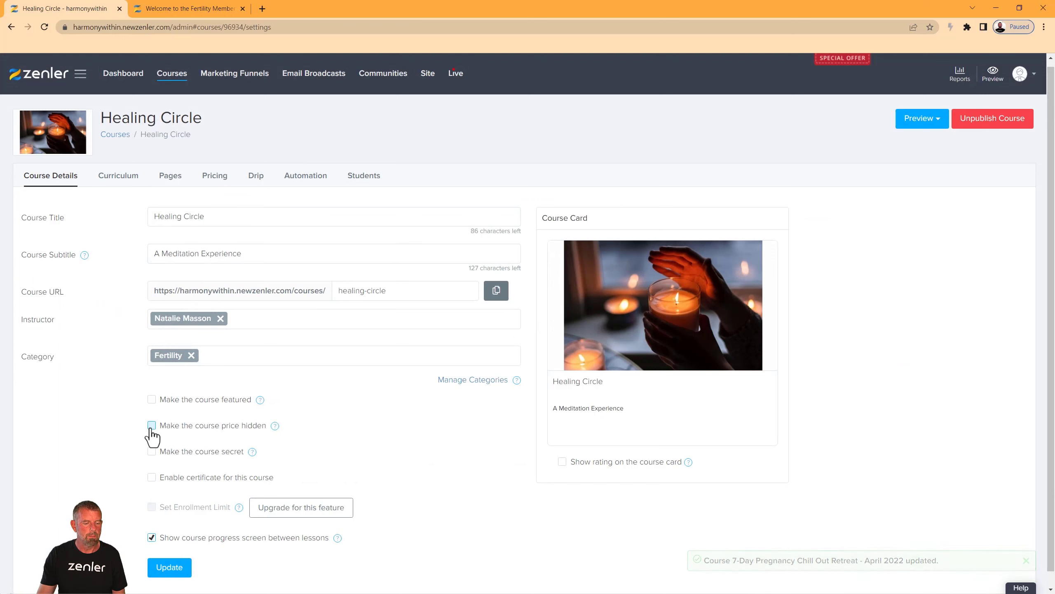
left_click(152, 425)
left_click(152, 451)
left_click(169, 567)
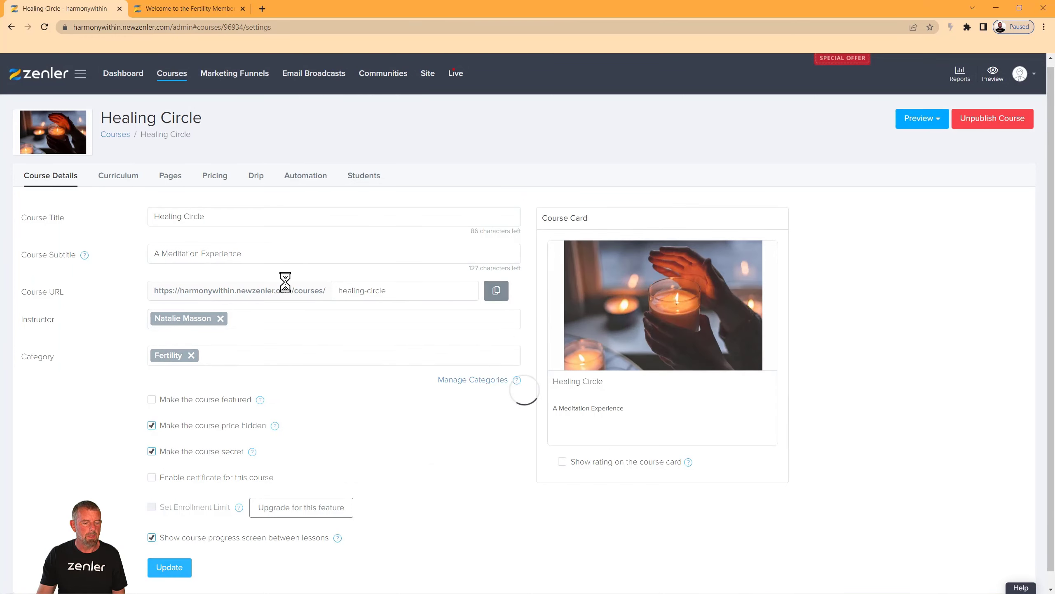
Open the Fertile Mindset Guided Tour course, hide its price, make it secret and save the changes.
left_click(171, 75)
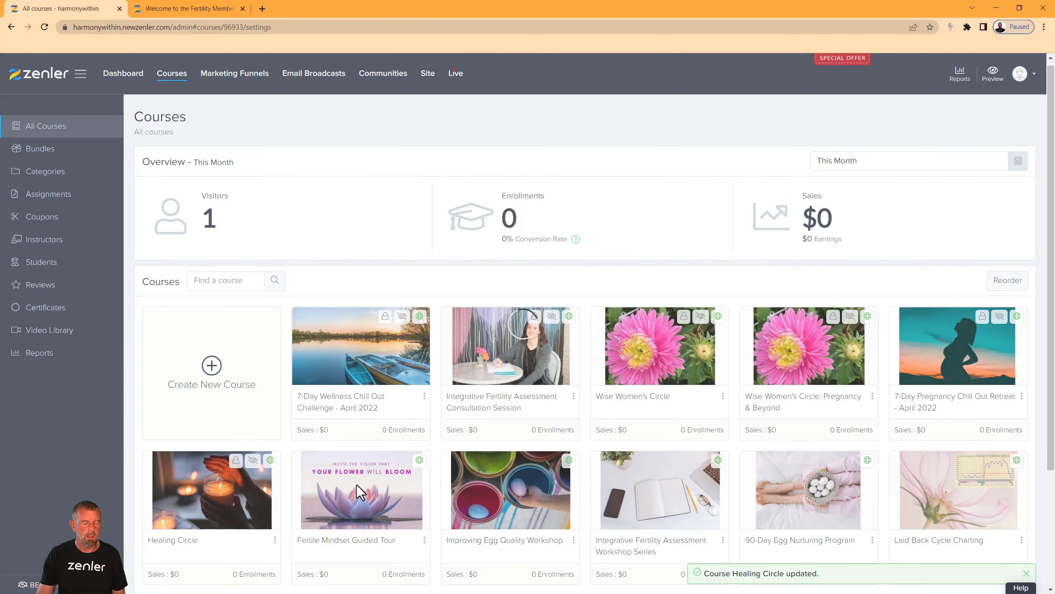
left_click(359, 493)
left_click(152, 425)
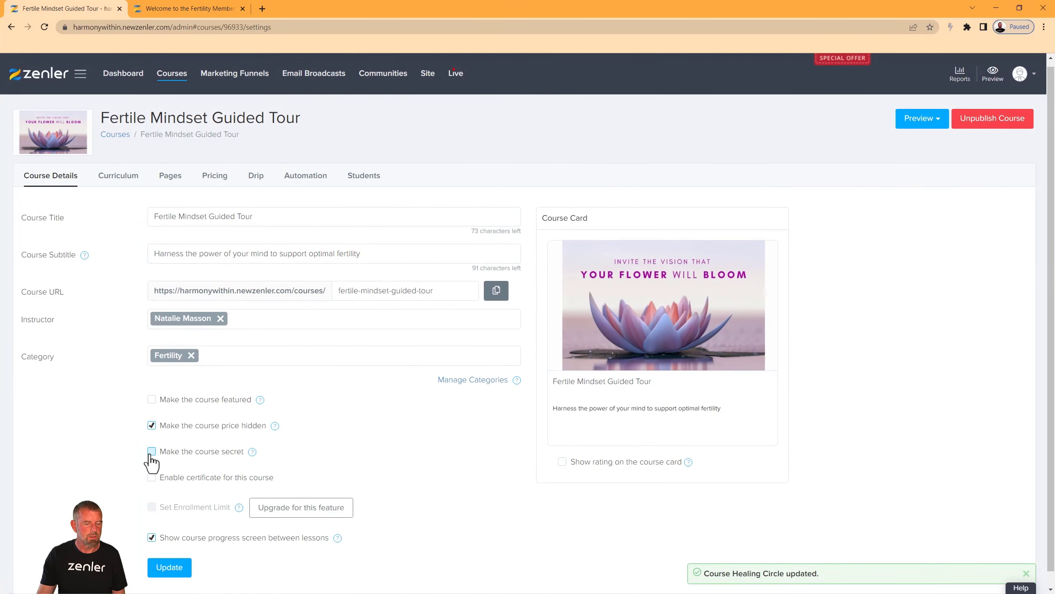
left_click(152, 452)
left_click(169, 567)
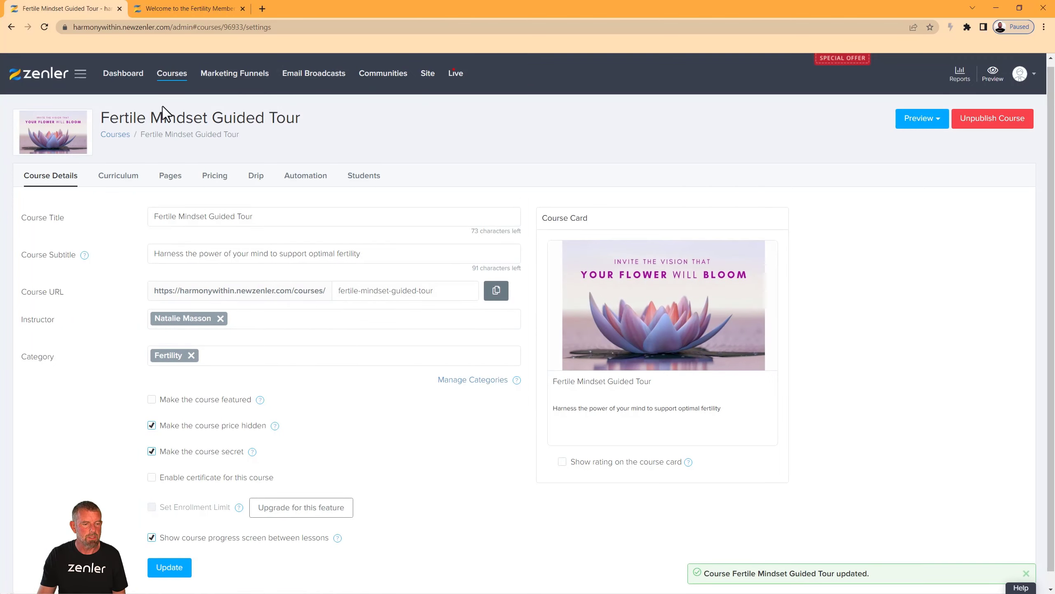
Open the Improving Egg Quality Workshop course, hide its price, make it secret and save the changes.
left_click(170, 75)
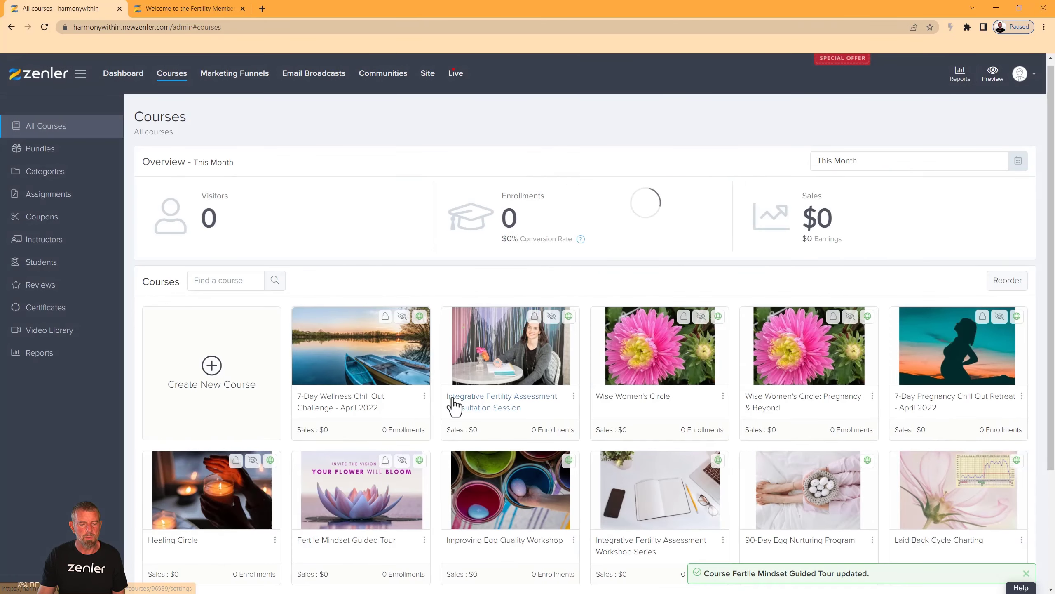
scroll(454, 403, "down", 3)
left_click(510, 326)
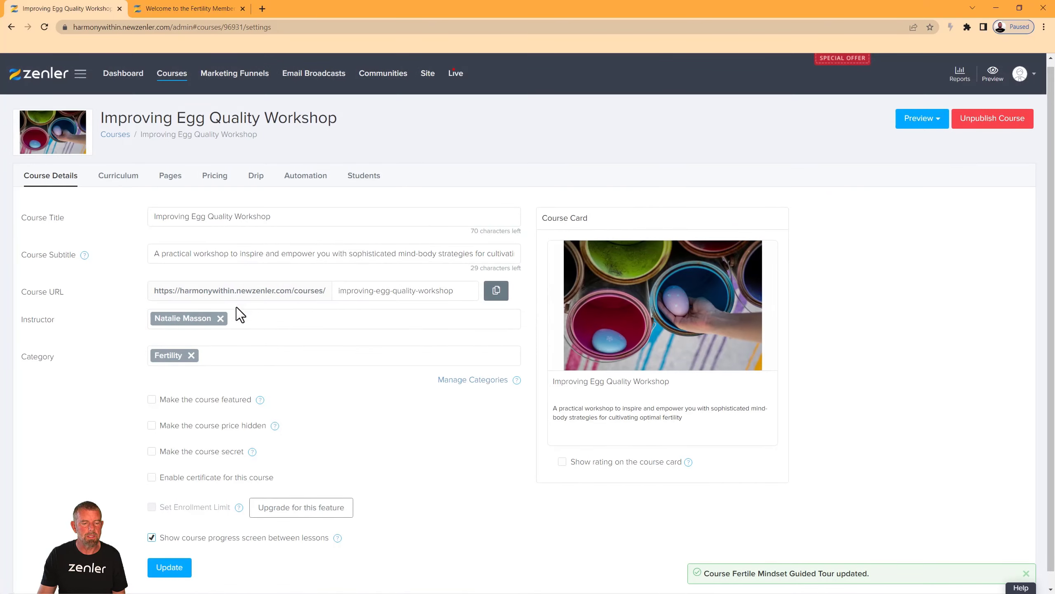
left_click(152, 425)
left_click(152, 451)
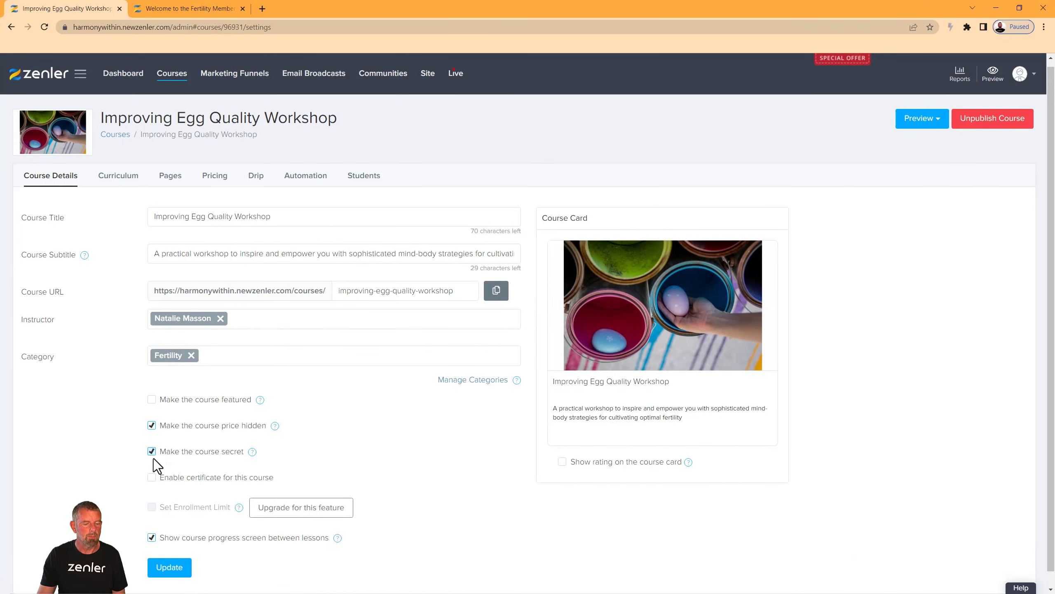
left_click(161, 571)
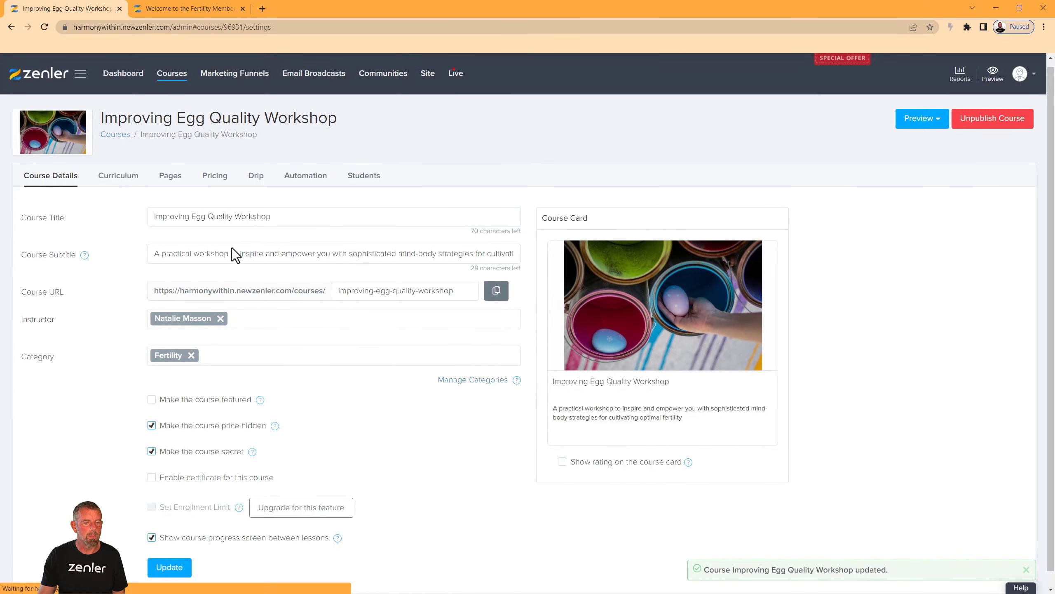
Open the Integrative Fertility Assessment Workshop Series course, hide its price, make it secret and save the changes.
left_click(174, 75)
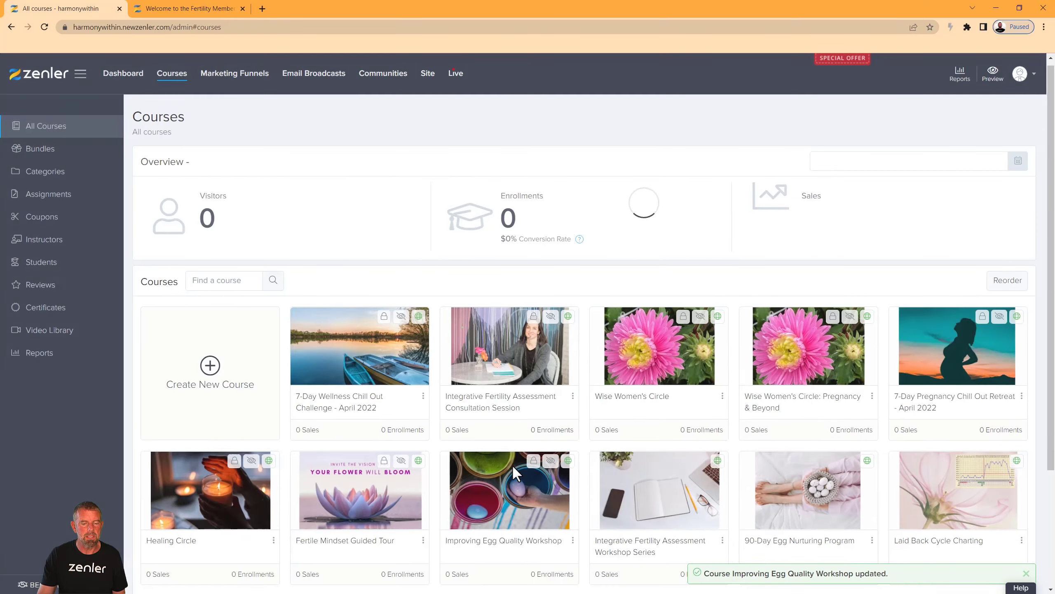
scroll(523, 457, "down", 4)
left_click(652, 329)
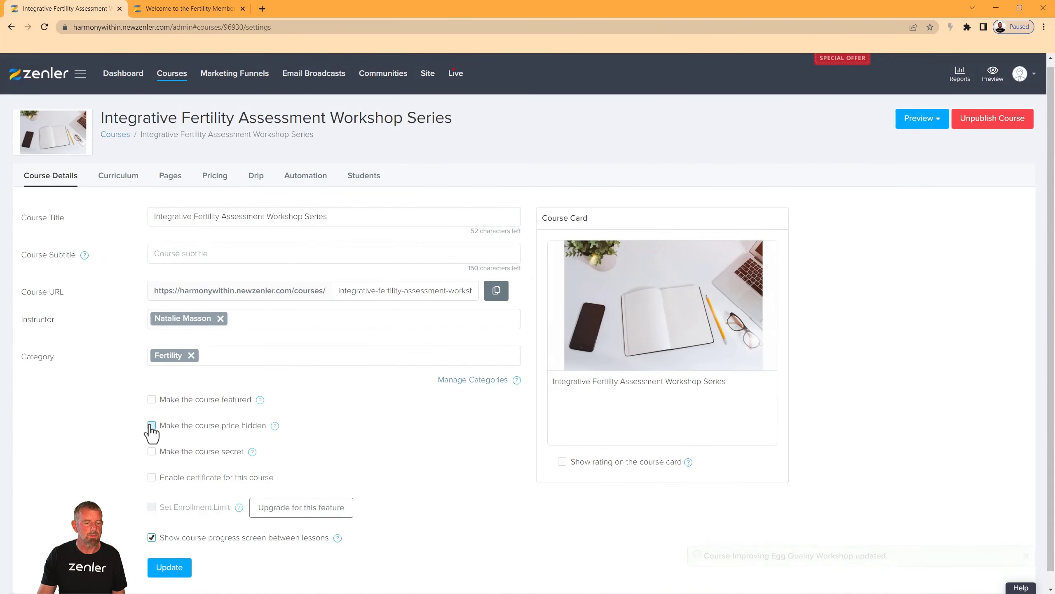
left_click(151, 425)
left_click(151, 451)
left_click(166, 566)
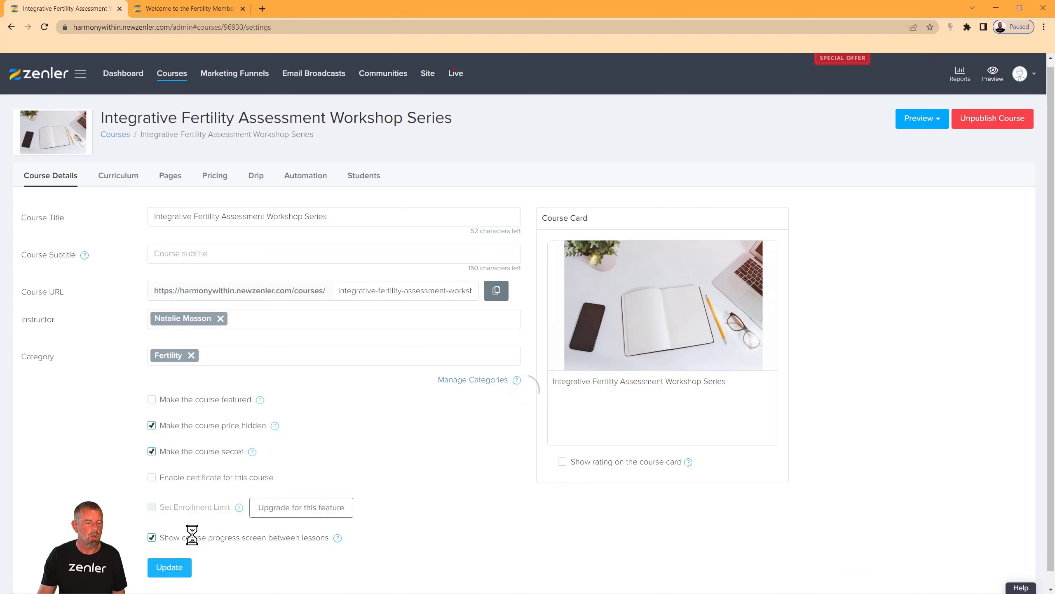
Open the 90-Day Egg Nurturing Program course, hide its price, make it secret and save the changes.
left_click(171, 73)
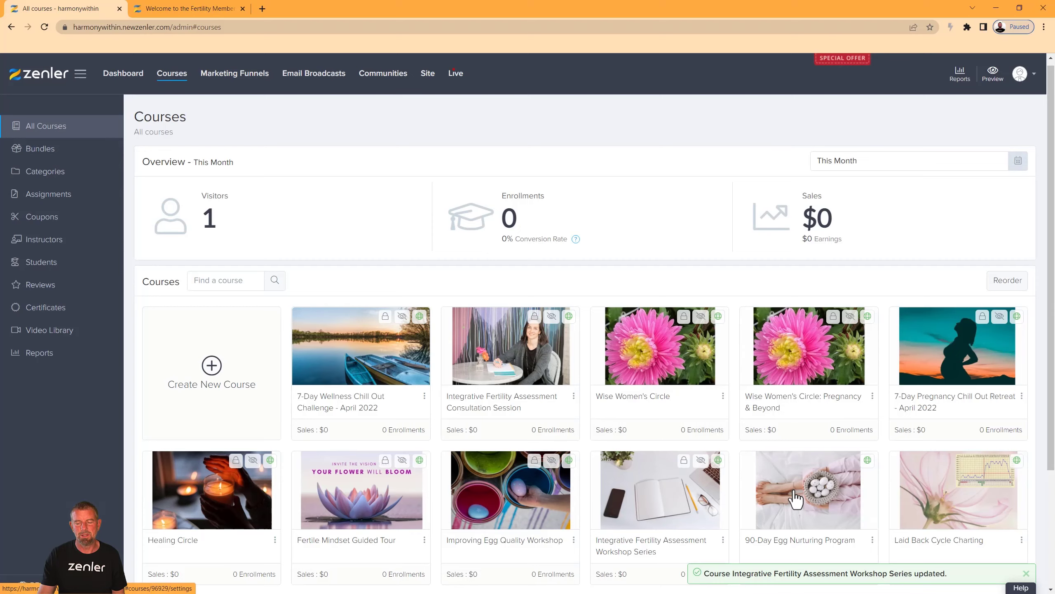
left_click(795, 499)
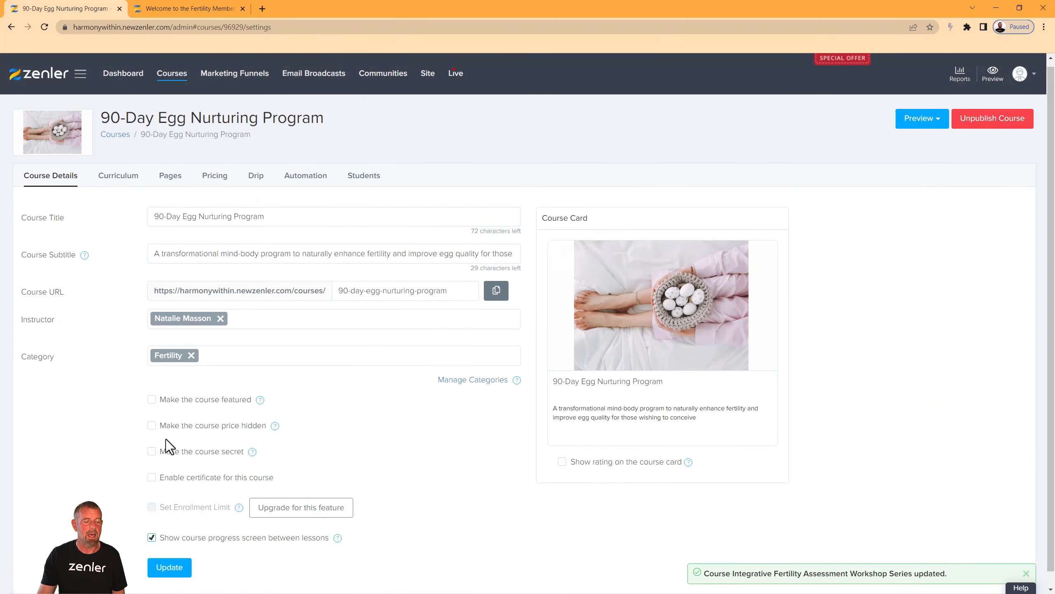
left_click(152, 425)
left_click(152, 451)
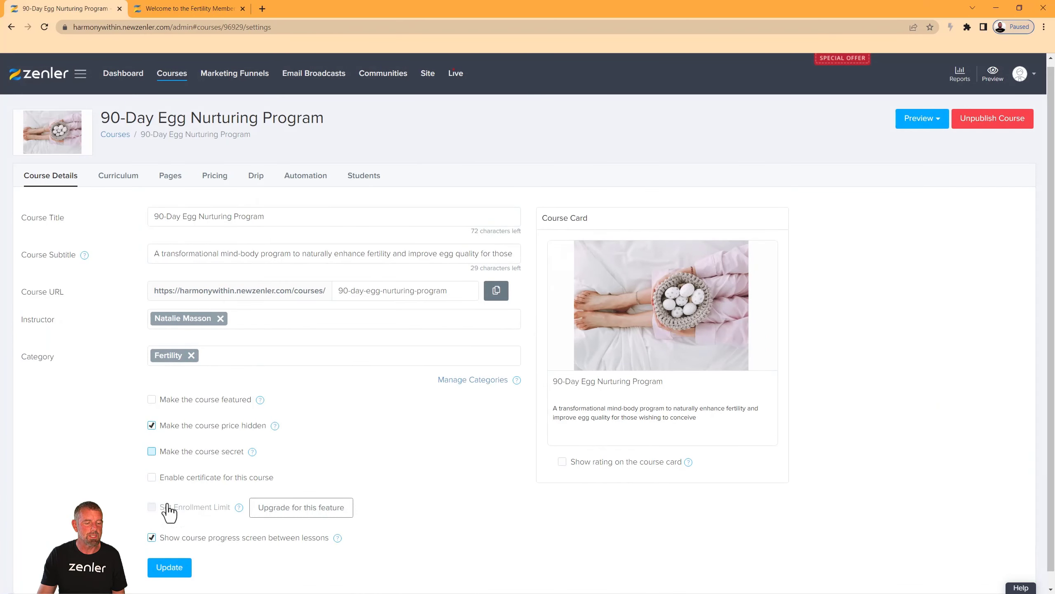
left_click(181, 567)
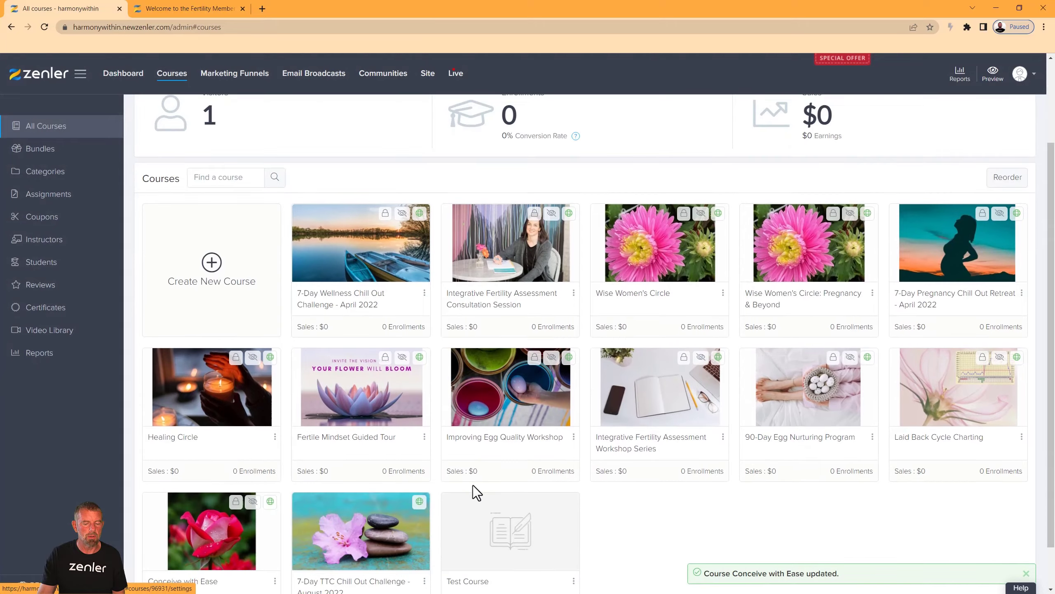
Open the 7-Day TTC Chill Out Challenge - August 2022 course, hide its price, make it secret and save the changes.
scroll(458, 488, "down", 1)
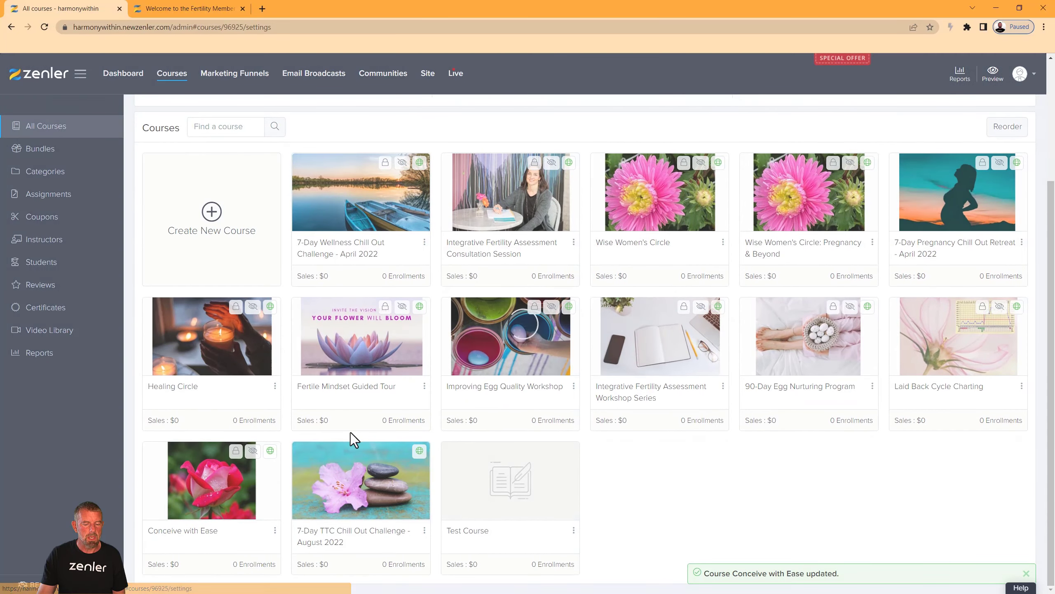
left_click(353, 461)
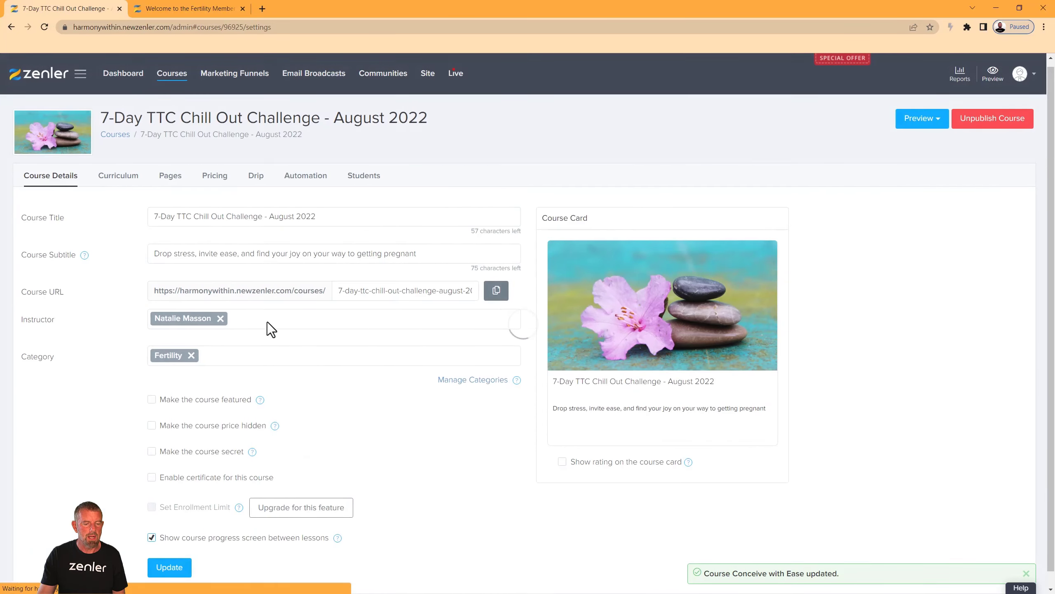
left_click(152, 451)
left_click(169, 567)
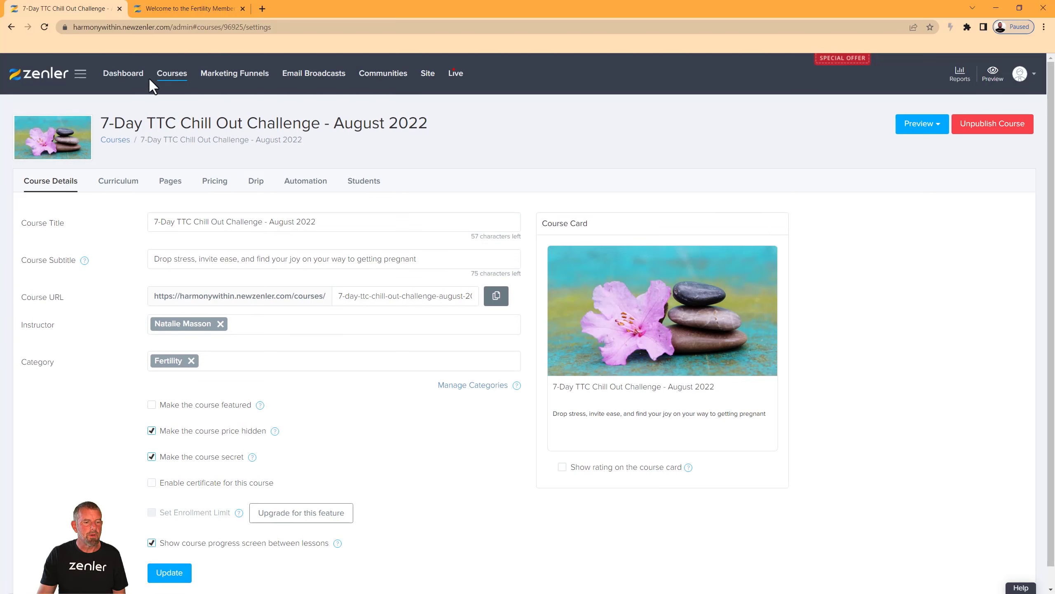
Open the Fertility Membership bundle's pricing and start adding a new plan.
left_click(171, 76)
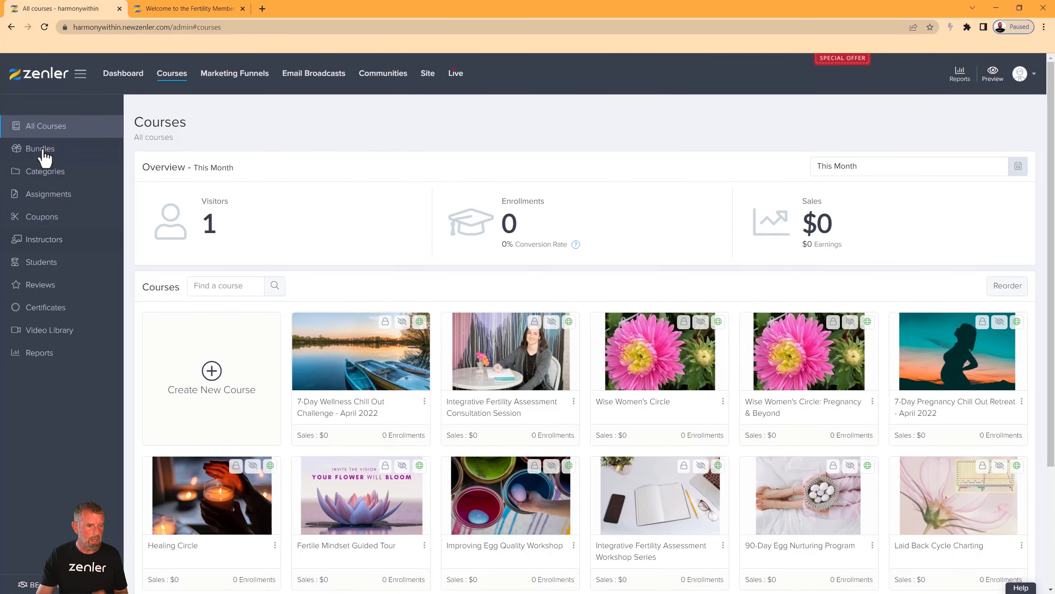
left_click(42, 148)
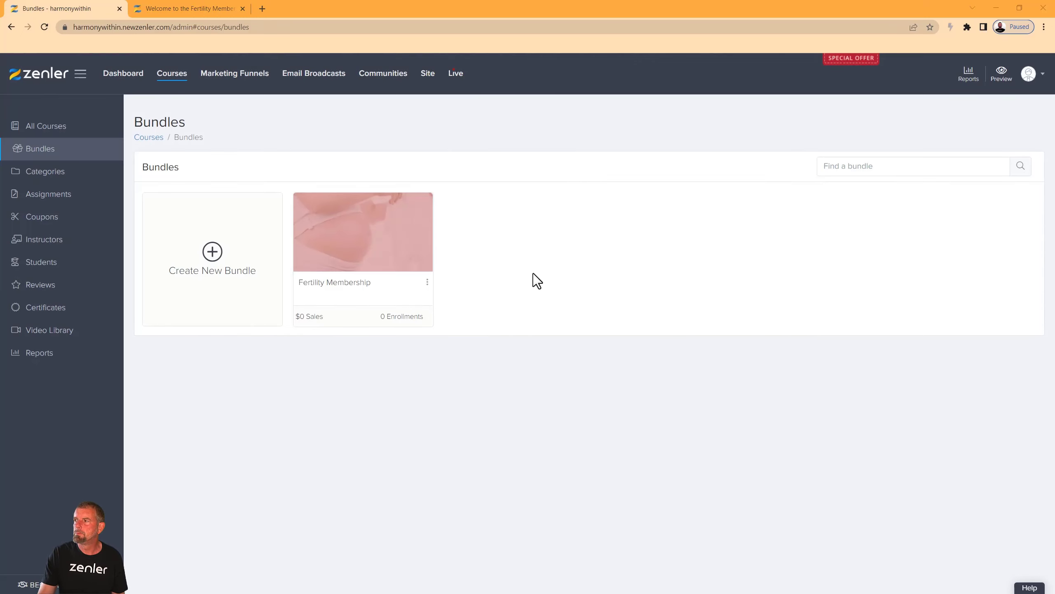
left_click(388, 246)
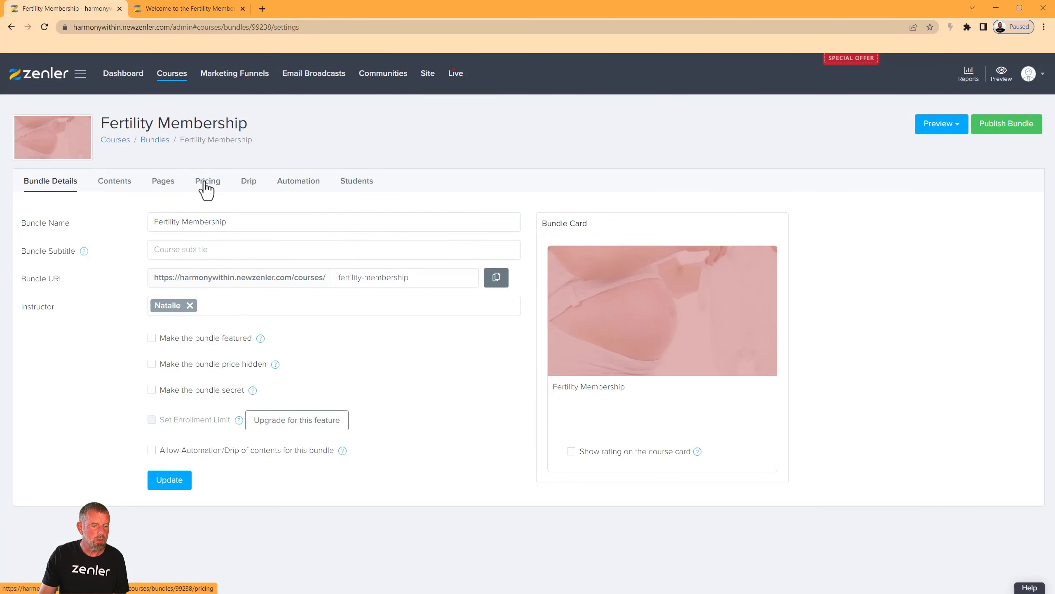
left_click(207, 182)
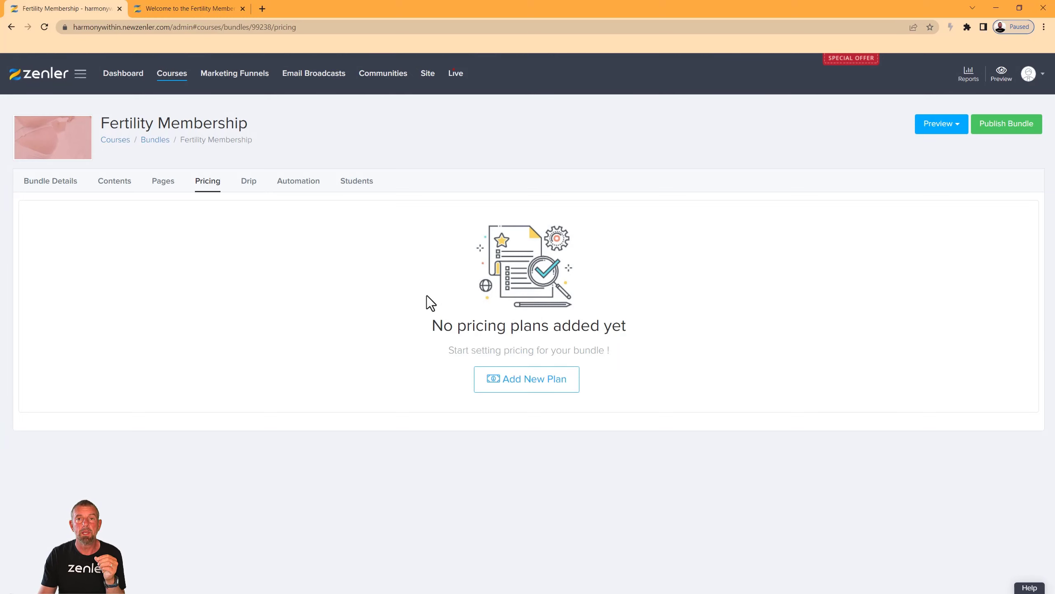
left_click(524, 390)
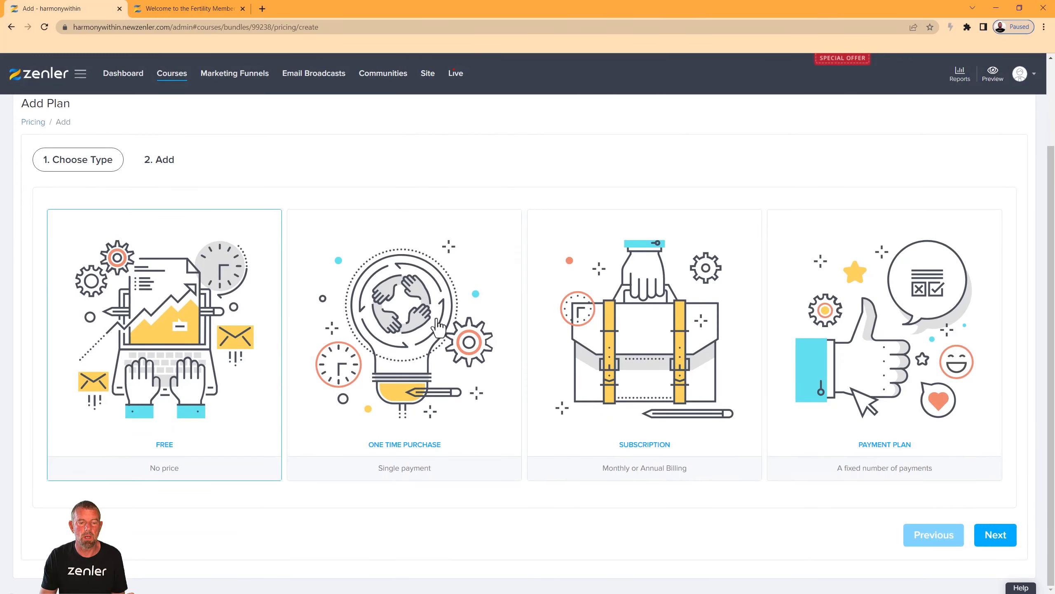
Try to choose the Subscription plan type for the bundle and read the notice about the Stripe payment gateway.
left_click(644, 353)
left_click_drag(73, 167, 585, 169)
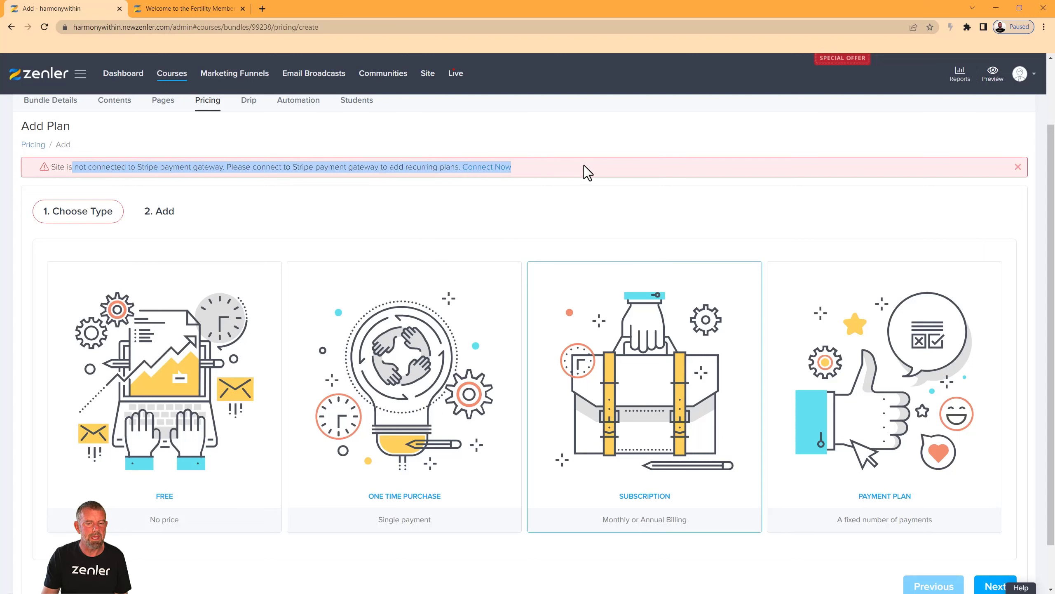
left_click(316, 211)
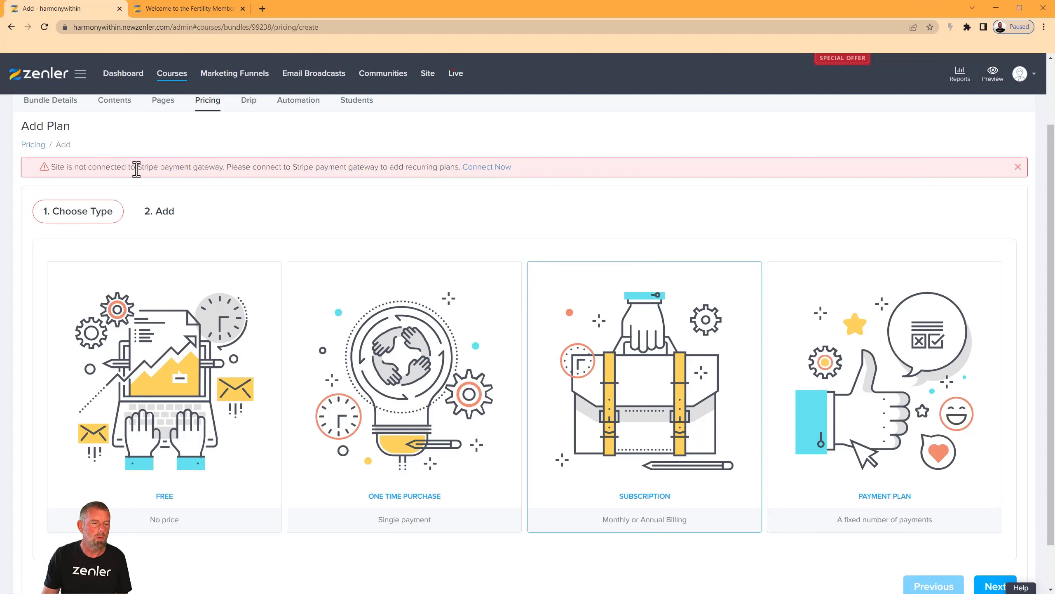
left_click_drag(137, 167, 584, 175)
left_click_drag(518, 170, 47, 169)
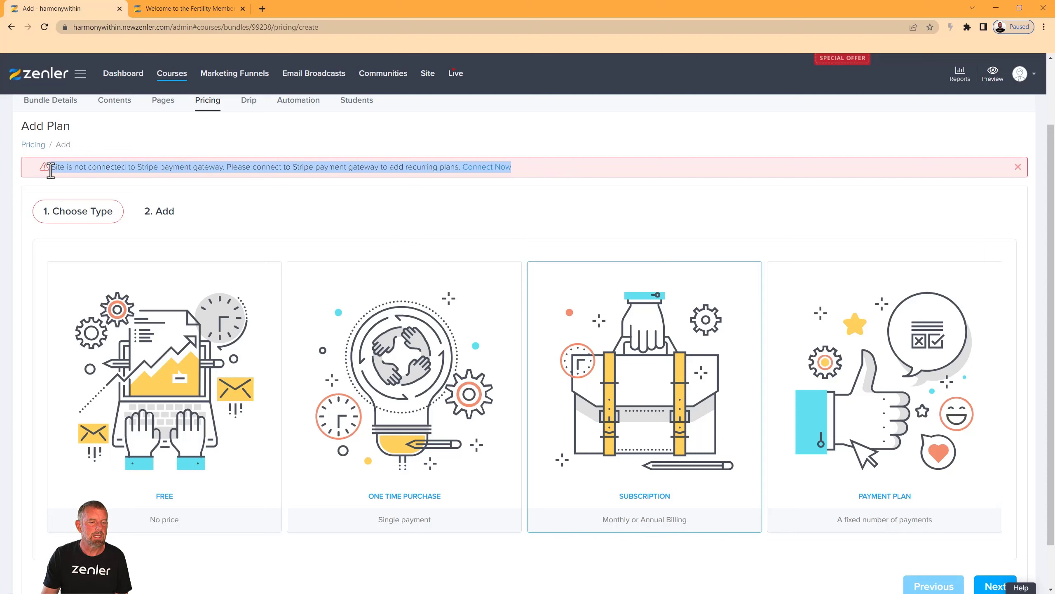
left_click(308, 211)
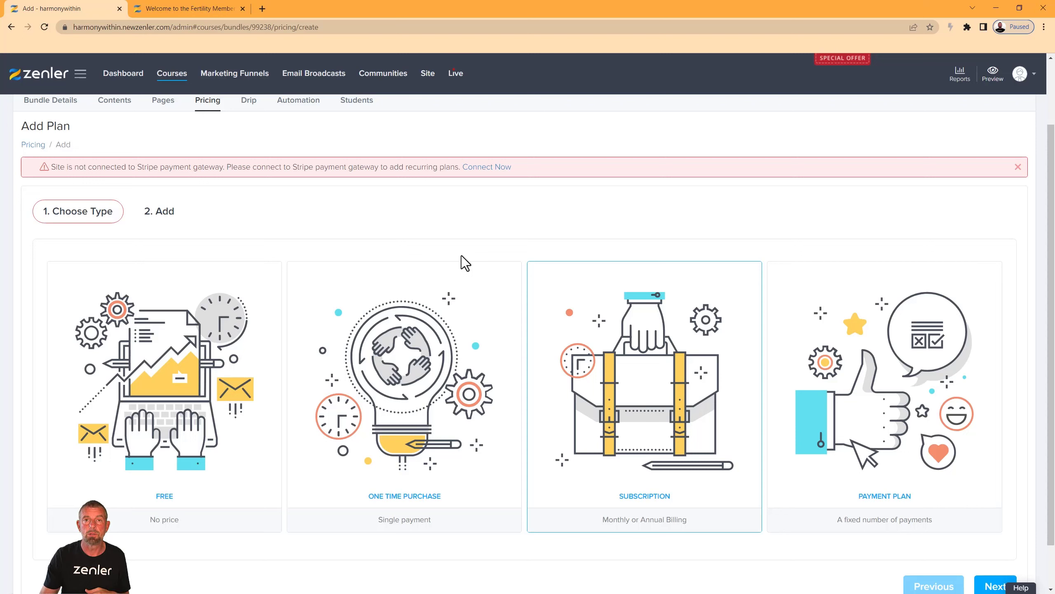
scroll(478, 237, "up", 2)
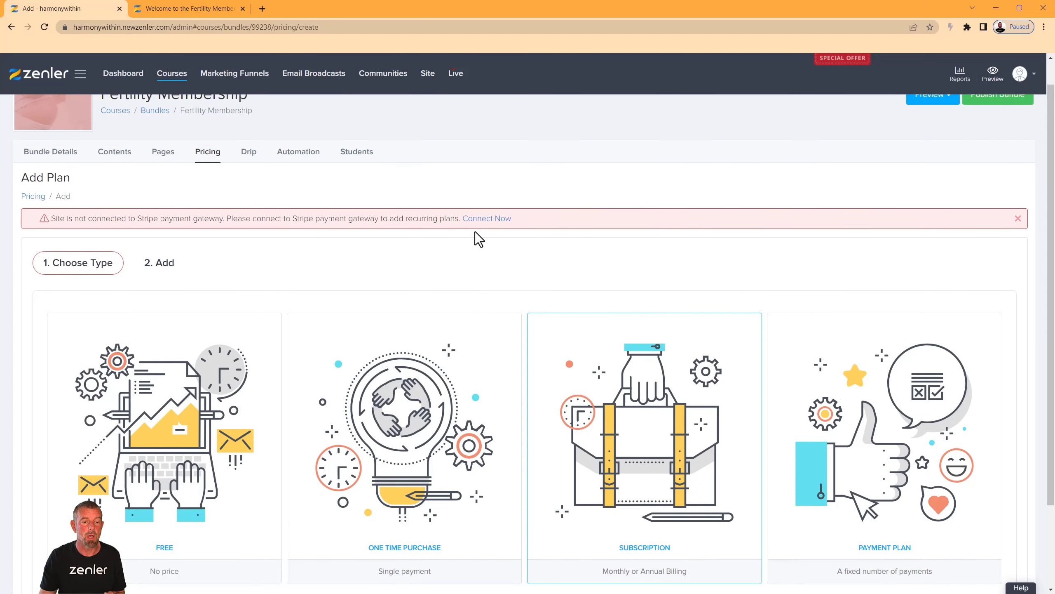
scroll(477, 240, "down", 4)
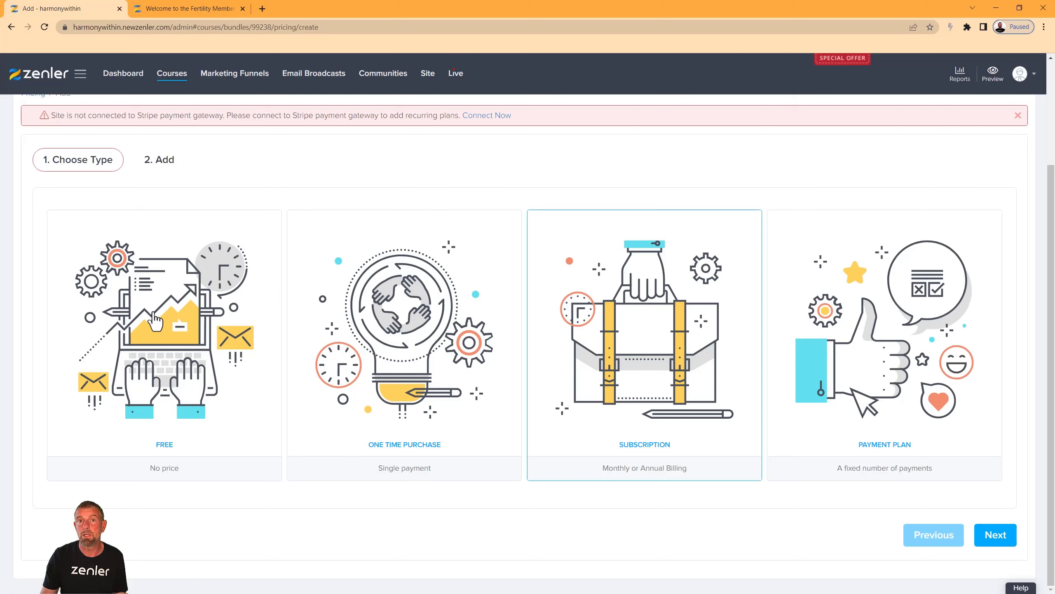
Choose the Free plan type and name the plan "Join the Fertility Membership".
left_click(156, 320)
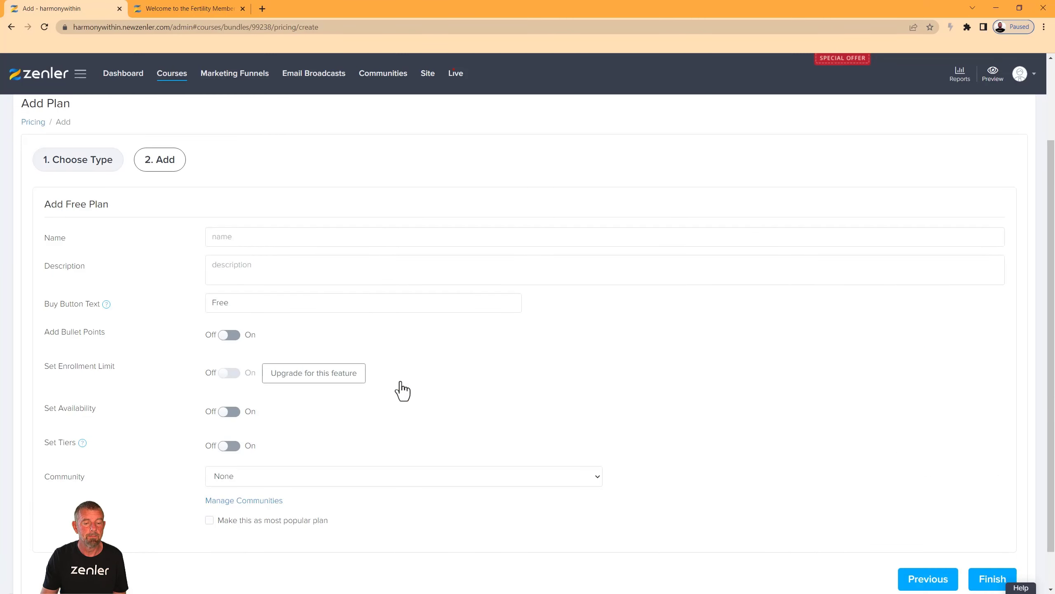
left_click(241, 237)
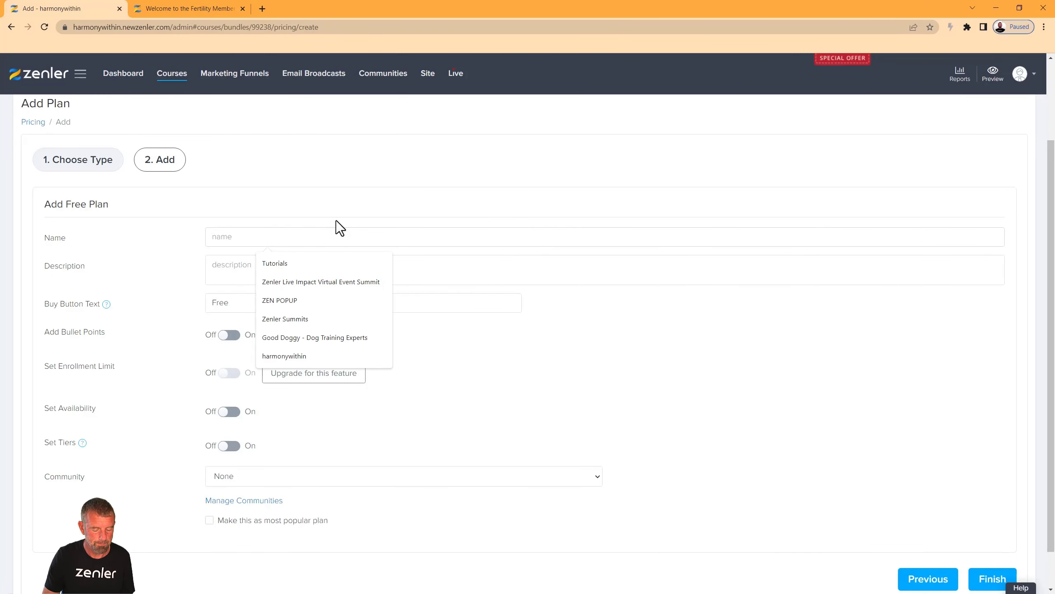
type("JOIN MY")
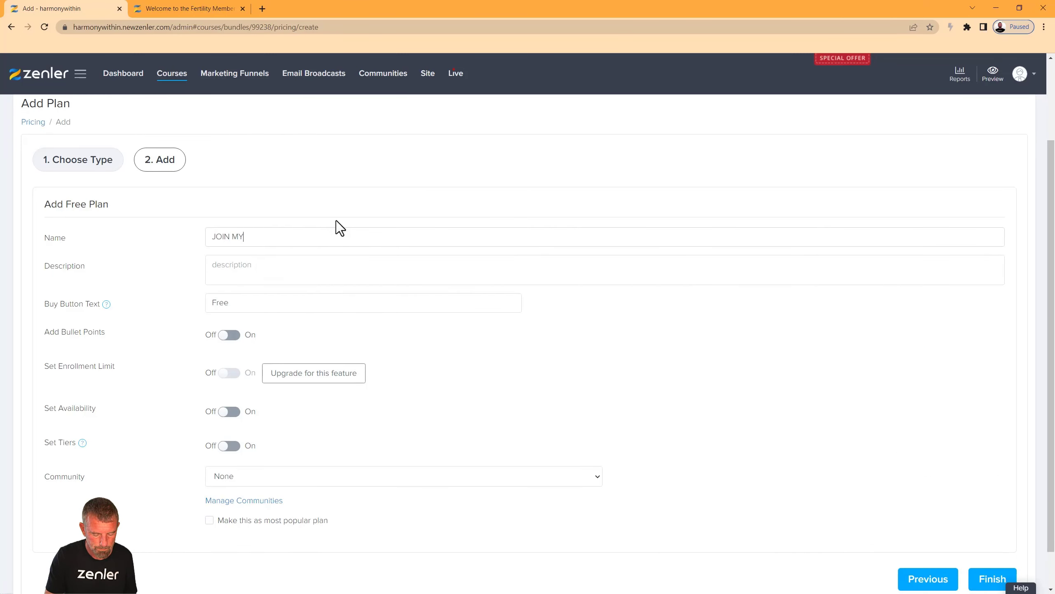
key("BackSpace")
key("BackSpace")
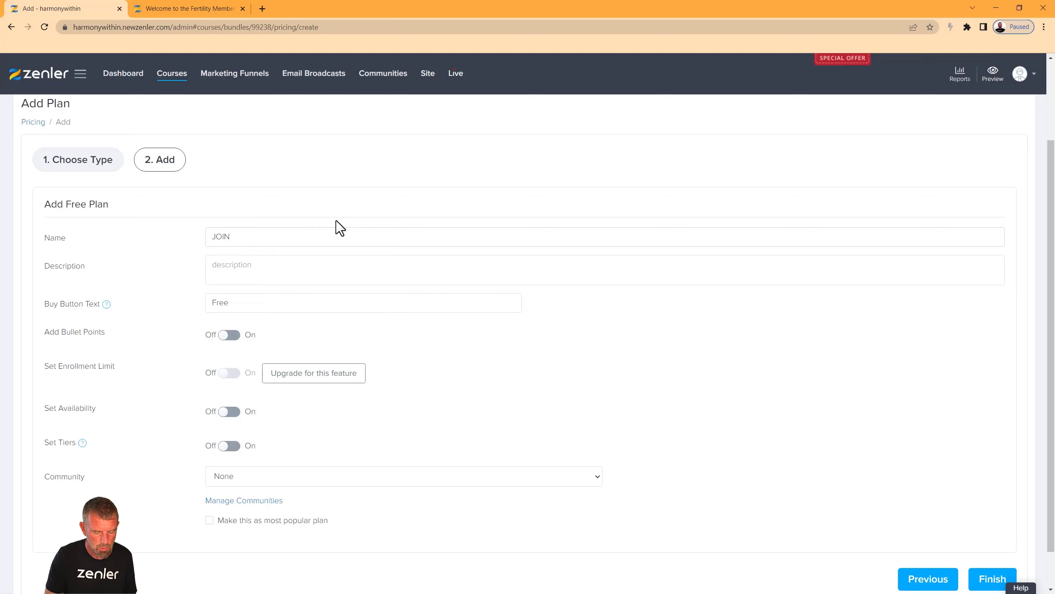
key("BackSpace")
key("BackSpace")
key("BackSpace")
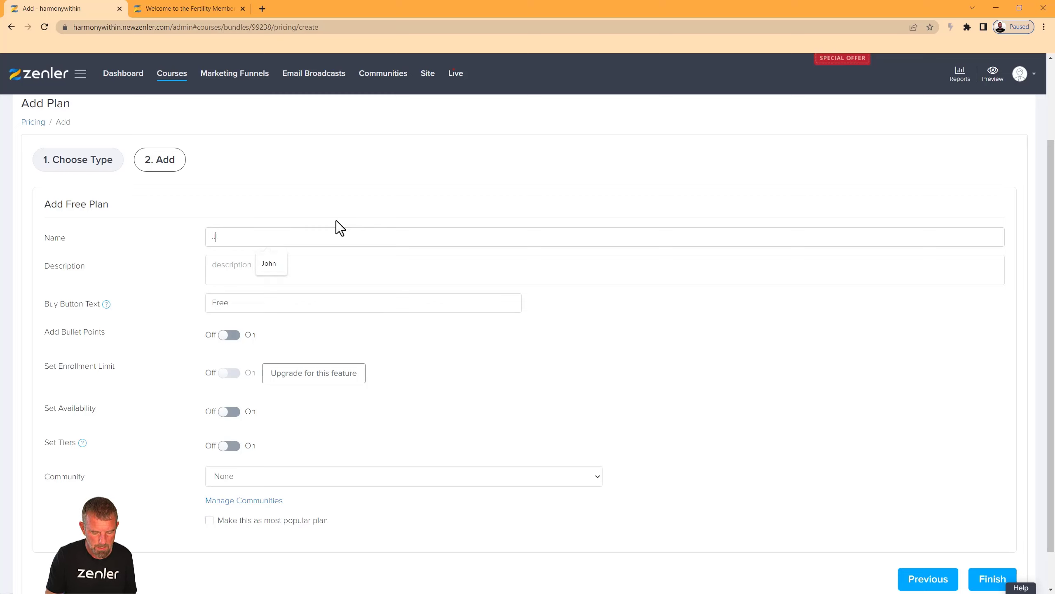
type("oin the")
type("Fe")
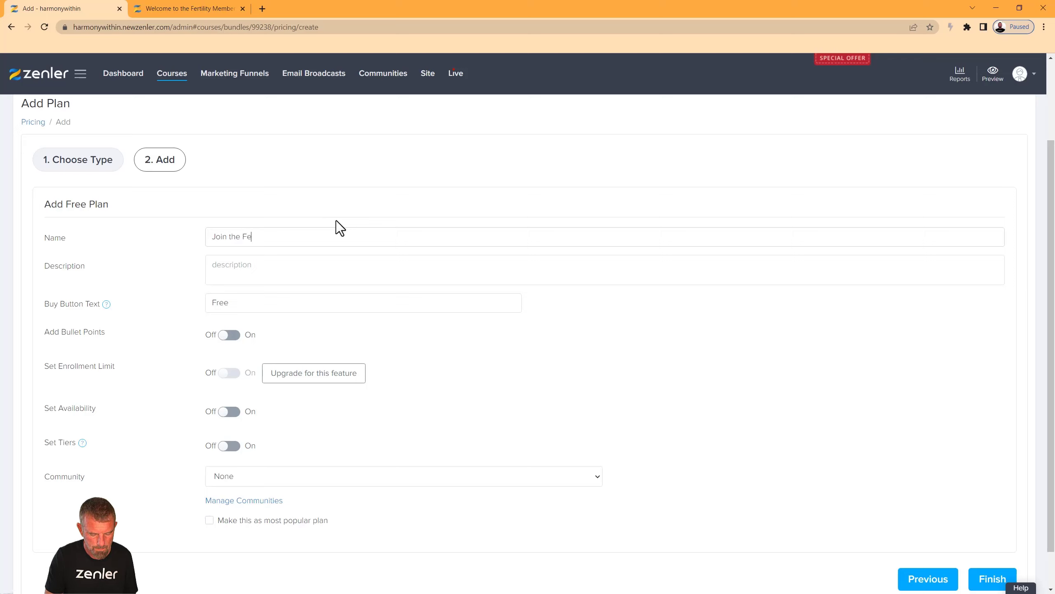
type("rtility Membershit")
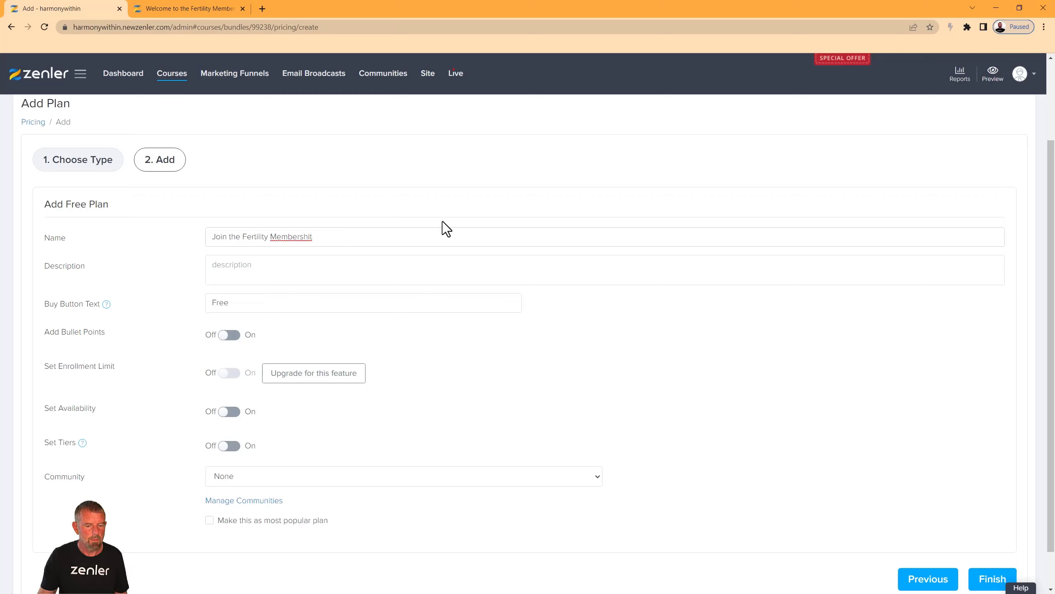
key("BackSpace")
type("p")
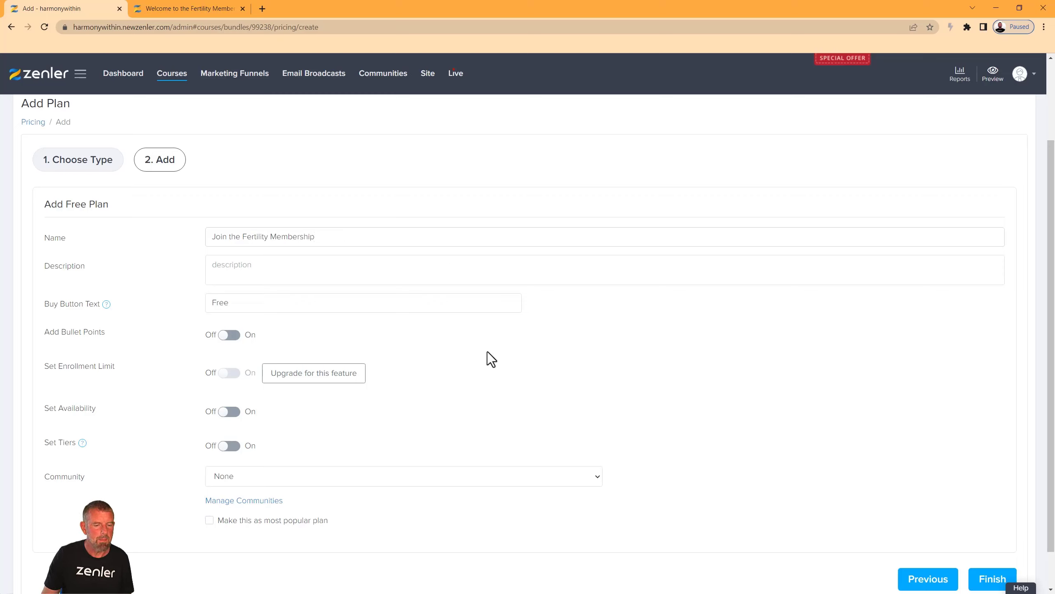
Set the plan's buy button text to "Subscription Monthly" and finish adding the plan.
double_click(234, 302)
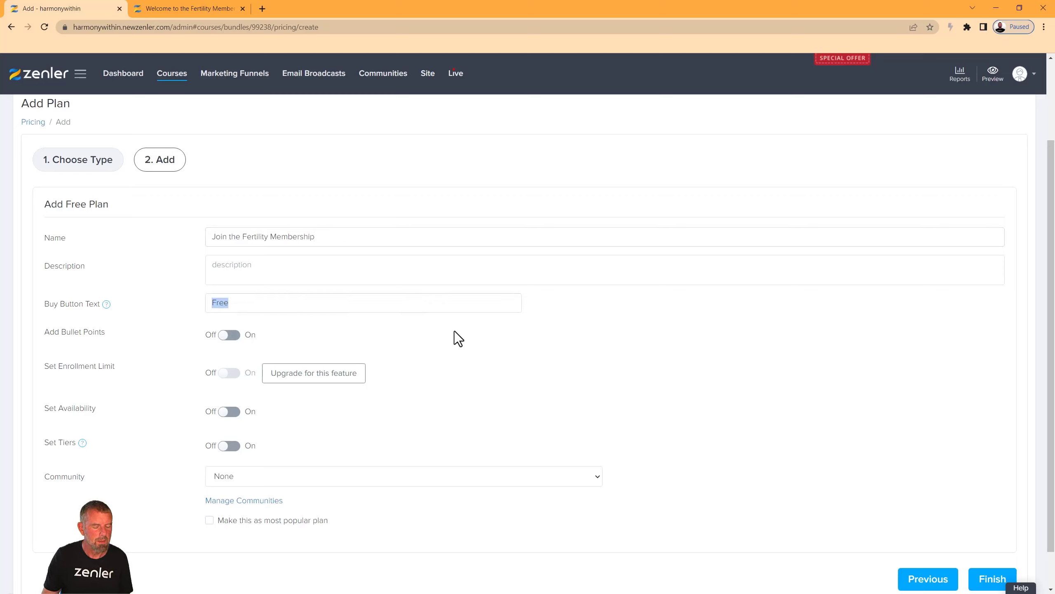
type("Sub")
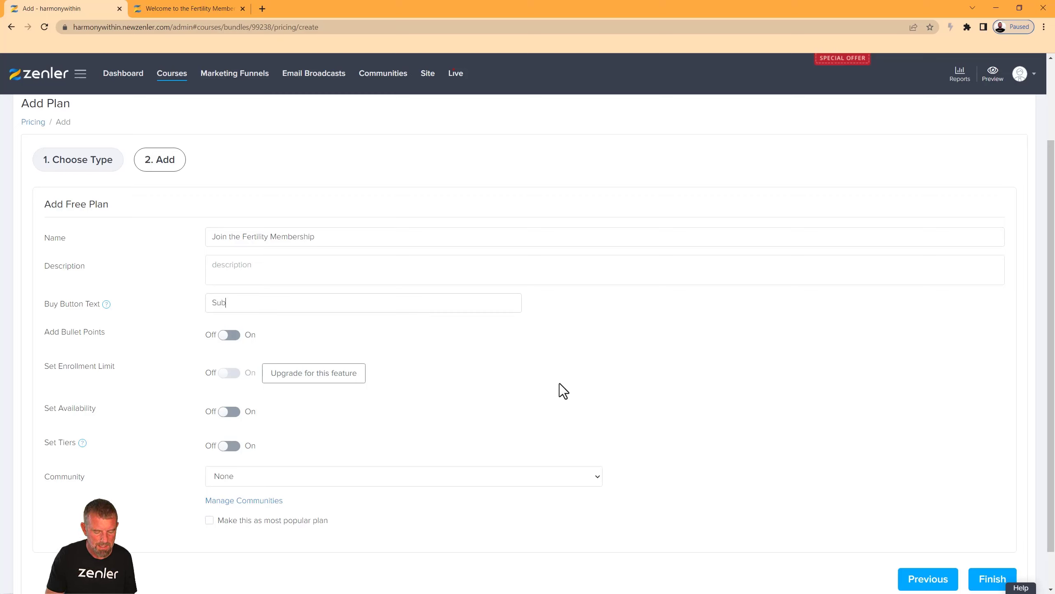
type("scription")
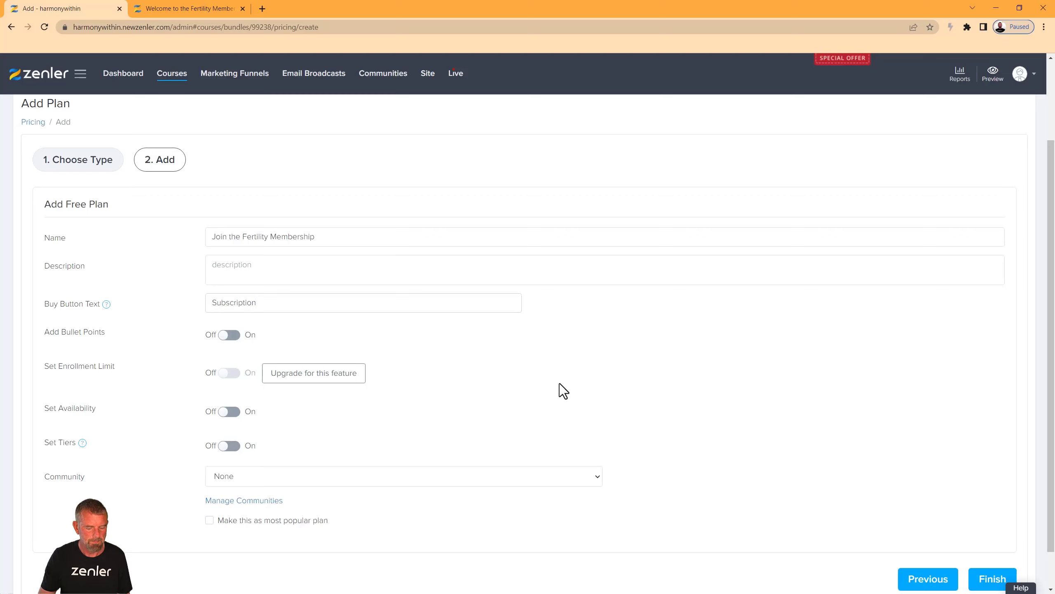
type(" Monthly")
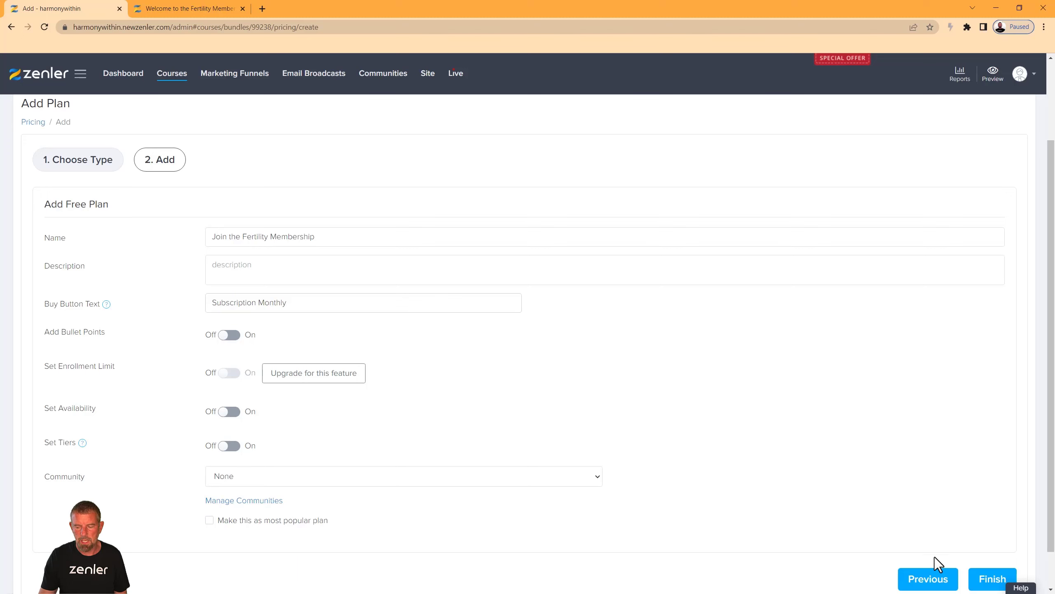
left_click(990, 581)
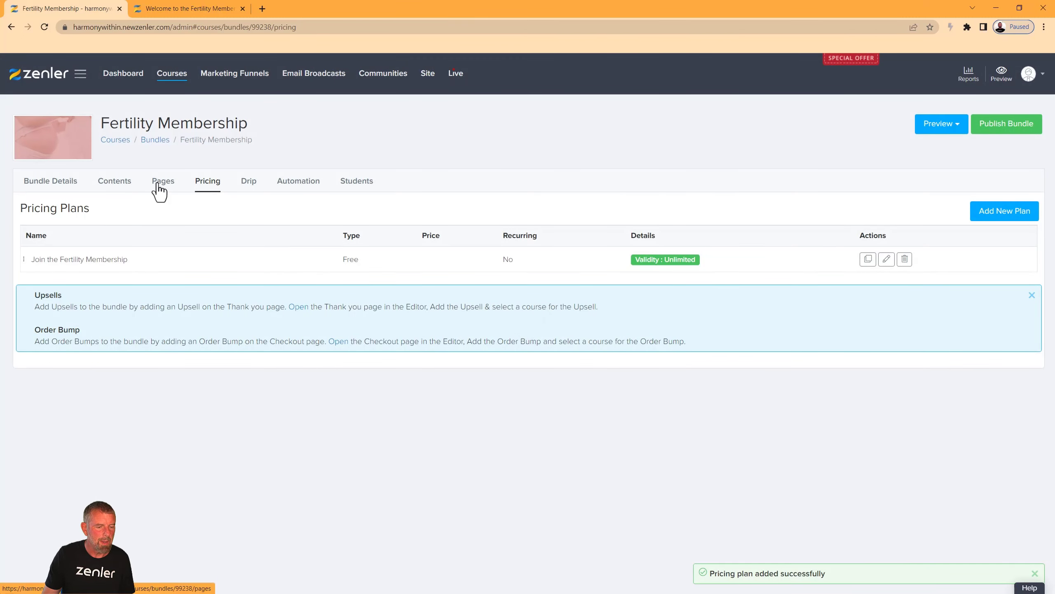
Review the bundle's pages, contents and details, and view the Fertility Membership welcome page.
left_click(156, 187)
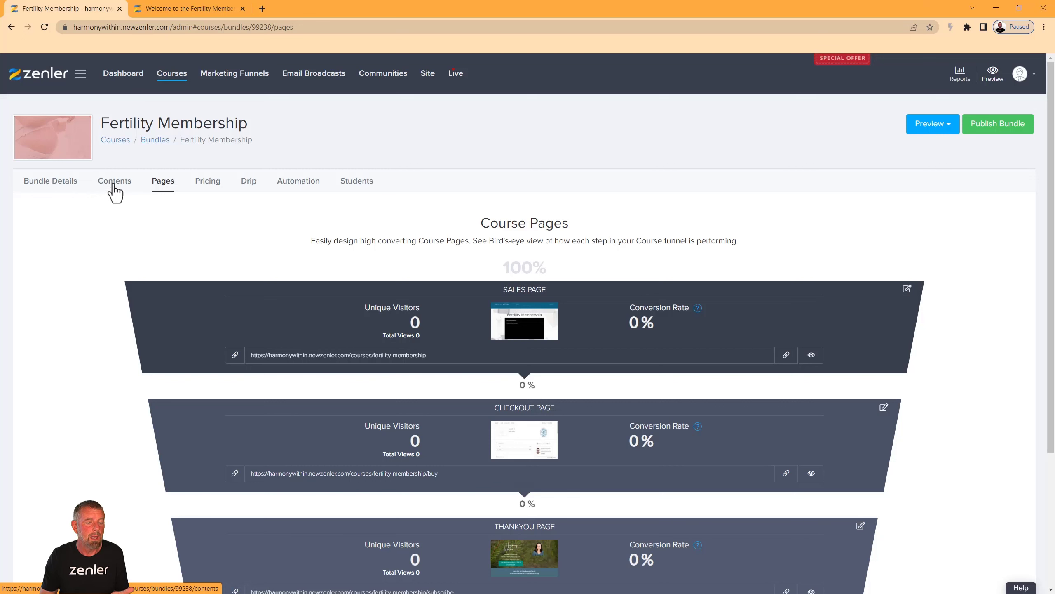
left_click(118, 190)
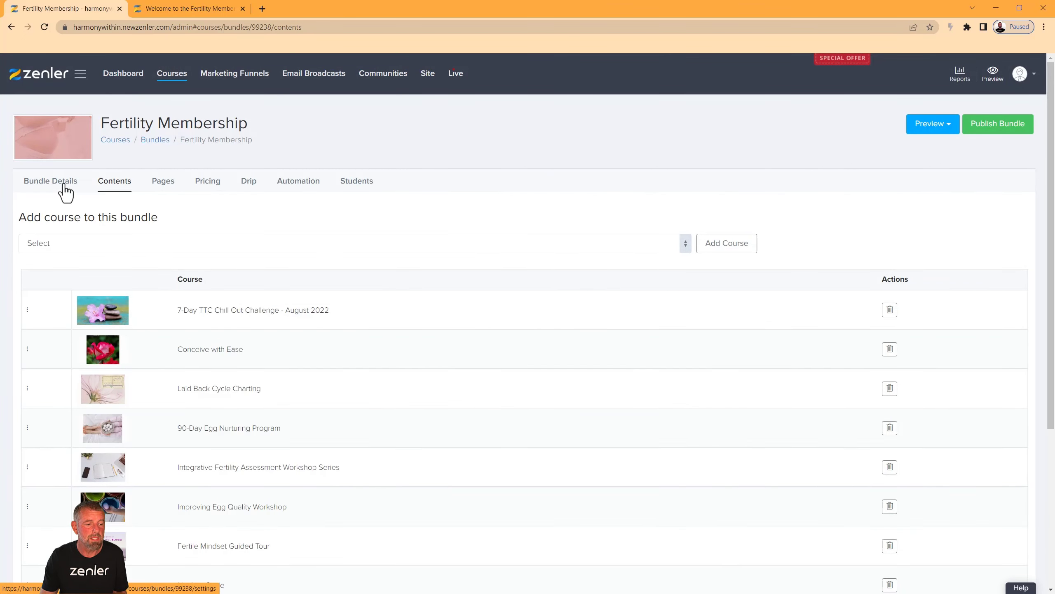
left_click(32, 185)
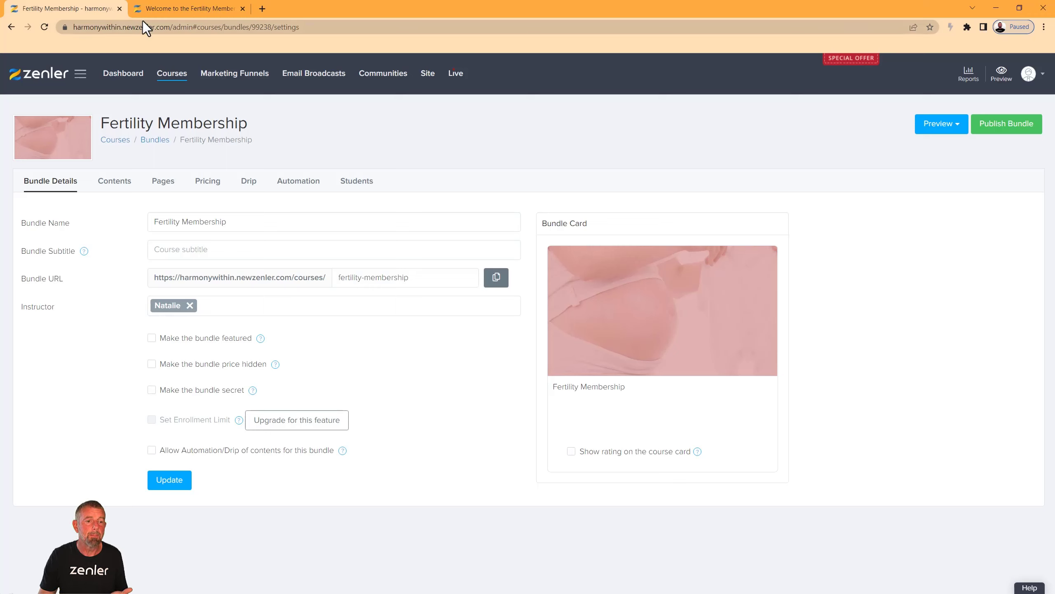
left_click(168, 9)
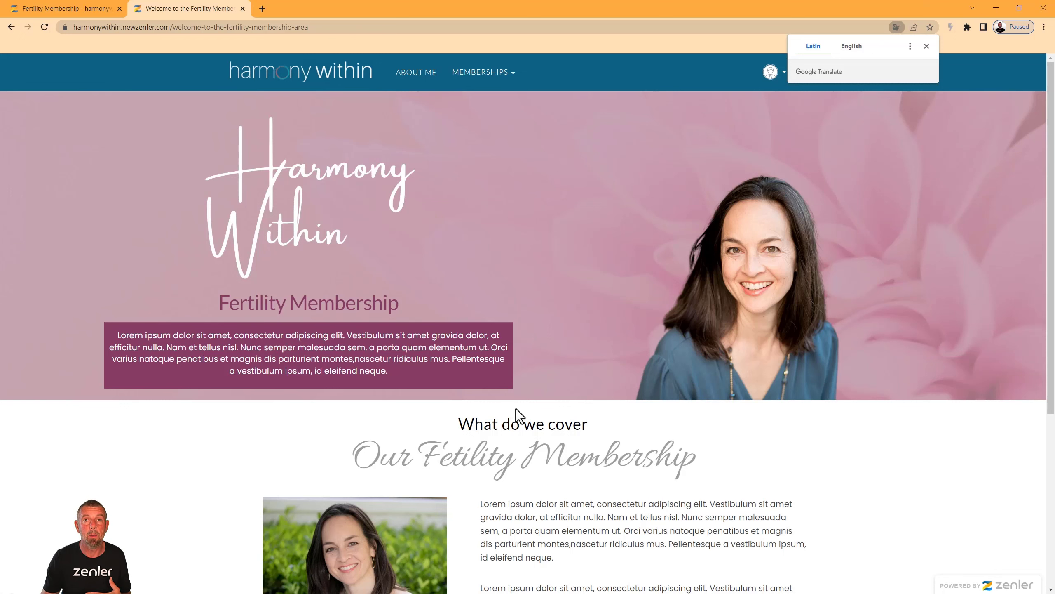
Preview the Fertility Membership bundle's checkout page from the bundle's course pages, and close the preview.
left_click(48, 8)
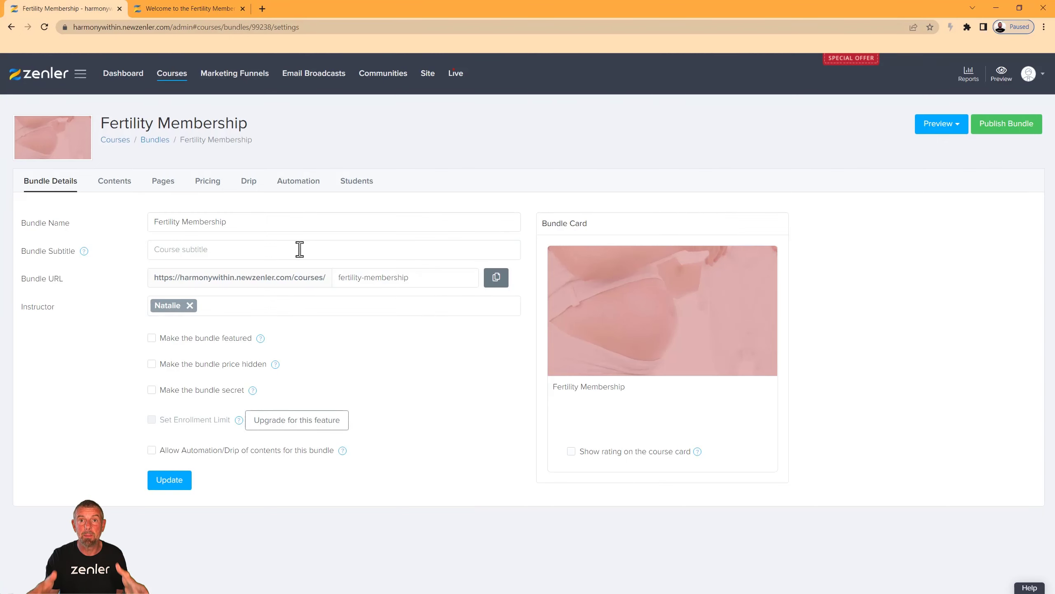
left_click(162, 182)
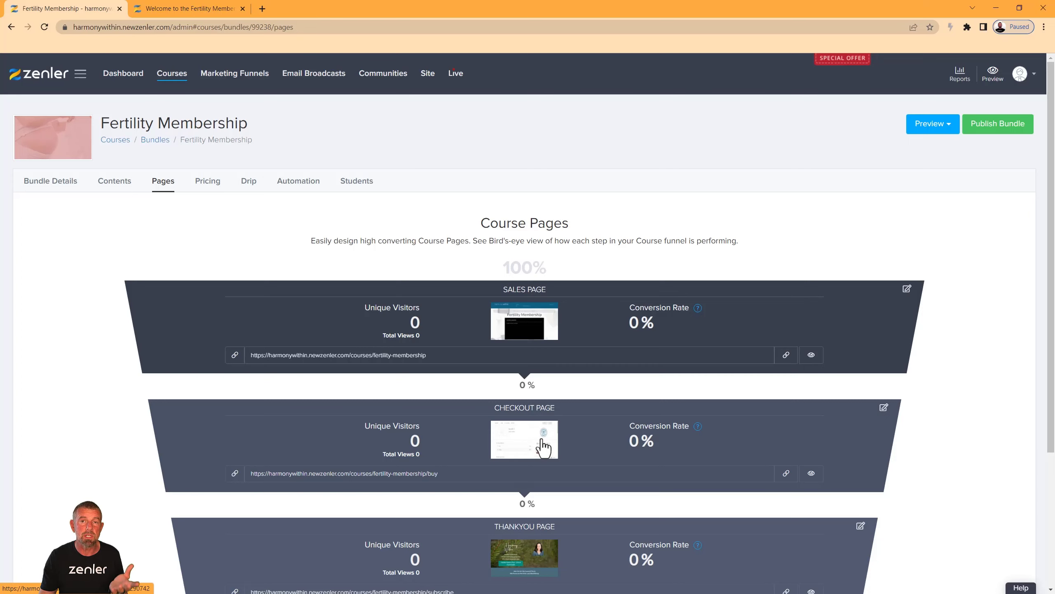
left_click(810, 474)
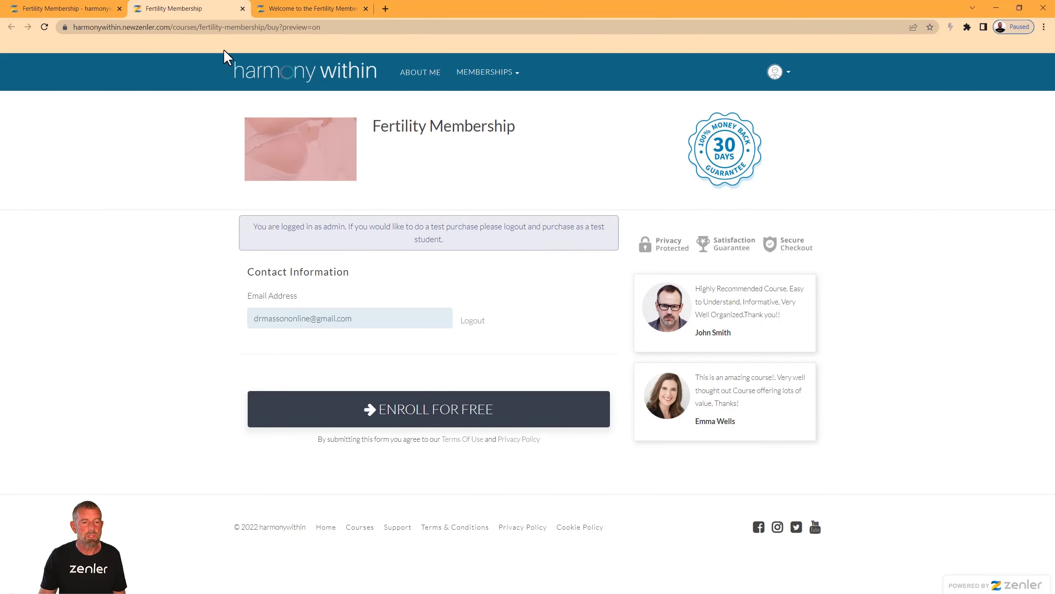
left_click(243, 8)
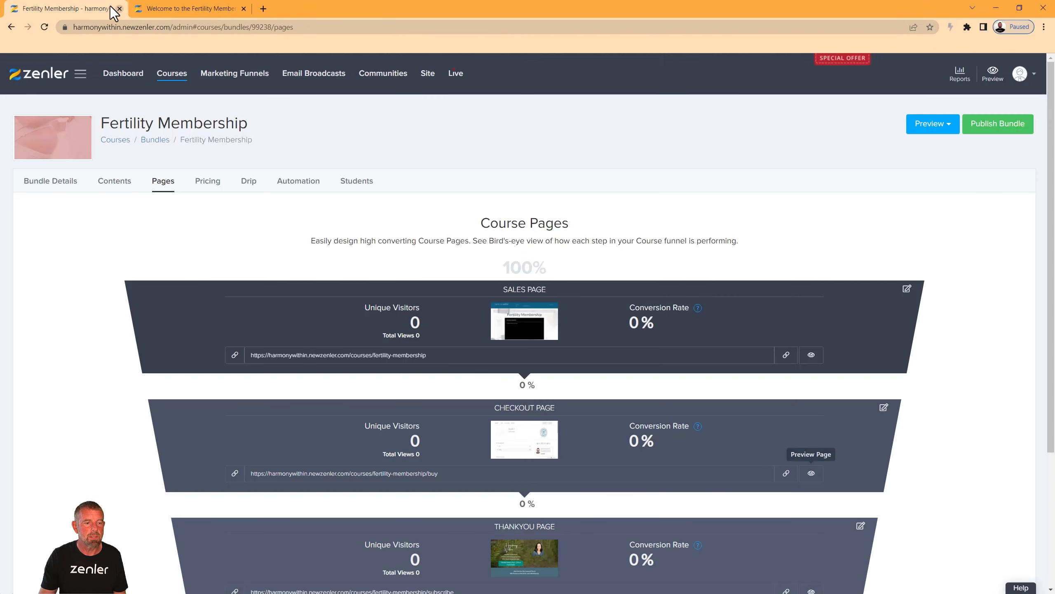
Publish the Fertility Membership bundle and copy its checkout page URL.
left_click(990, 125)
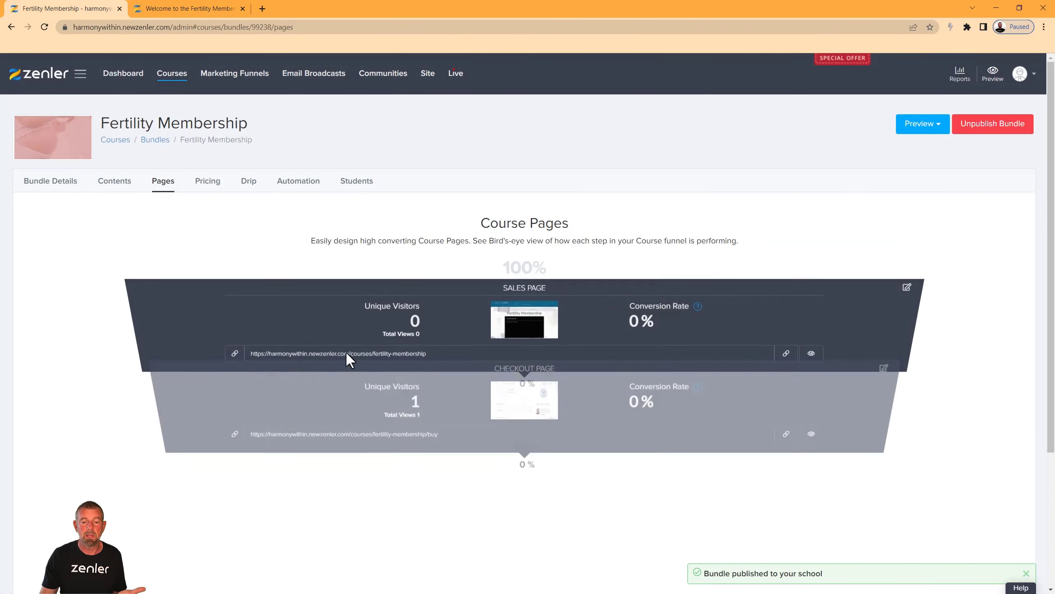
left_click_drag(455, 476, 258, 478)
key("ctrl+c")
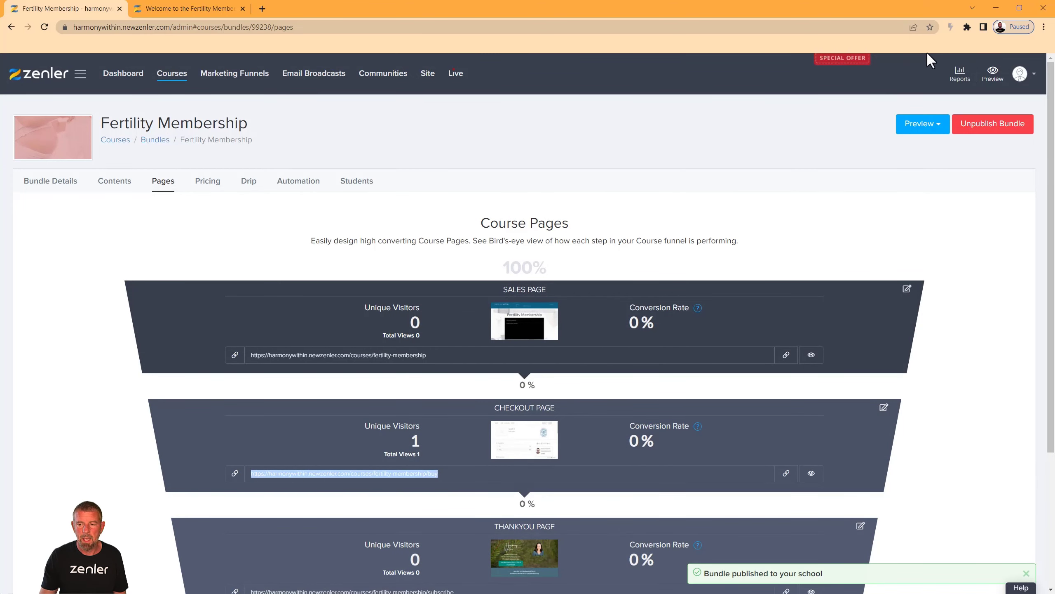
View the copied checkout page URL in an incognito window as a visitor, and close that window.
left_click(1044, 28)
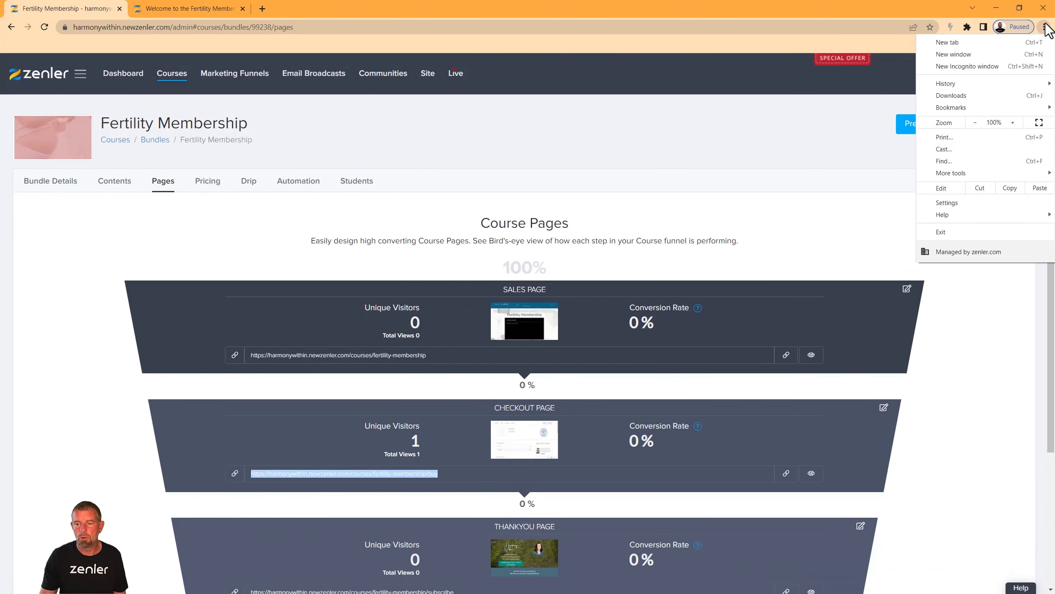
left_click(970, 66)
key("ctrl+v")
key("Return")
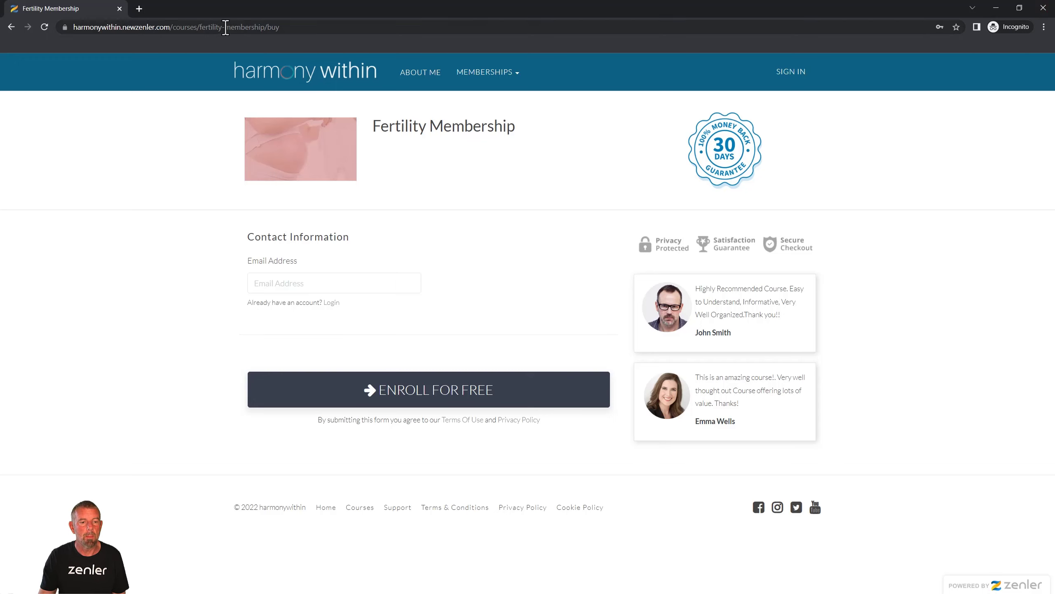
left_click(225, 28)
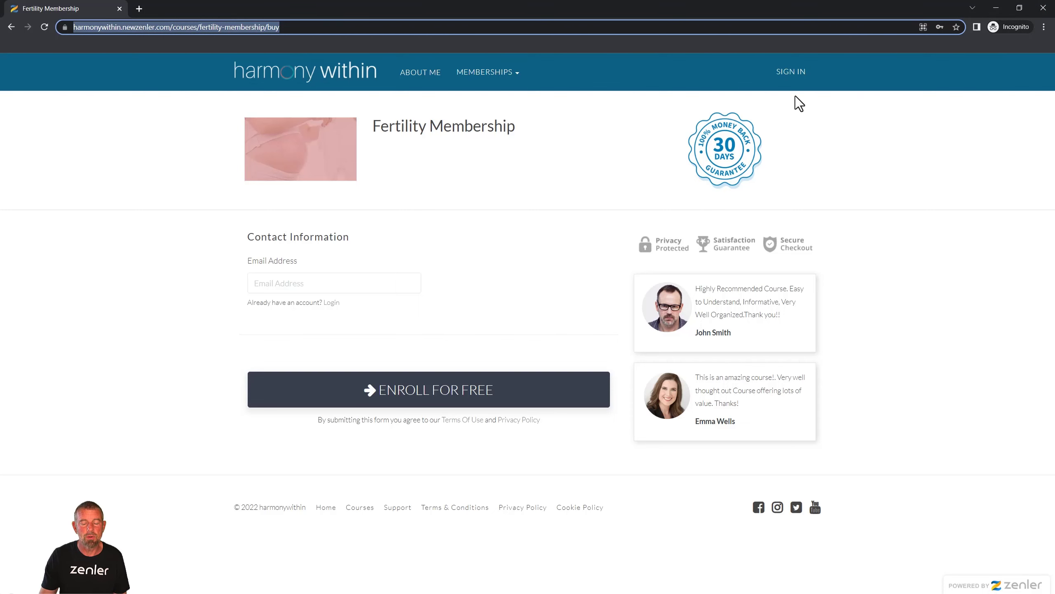
left_click(1042, 8)
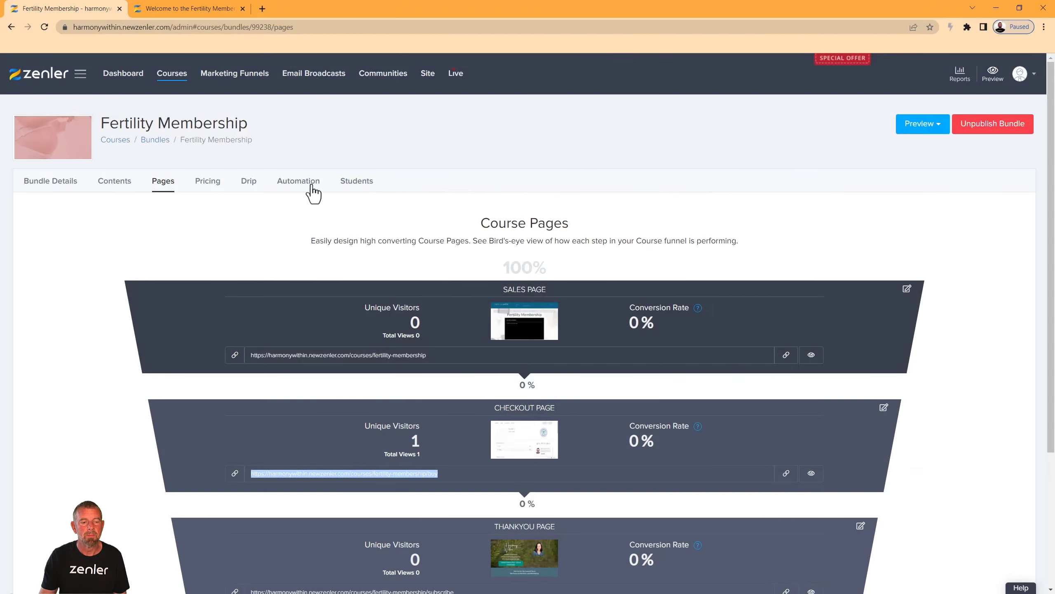
Open the site page "Welcome to the Fertility Membership Area" in the page editor, closing its old preview.
left_click(427, 75)
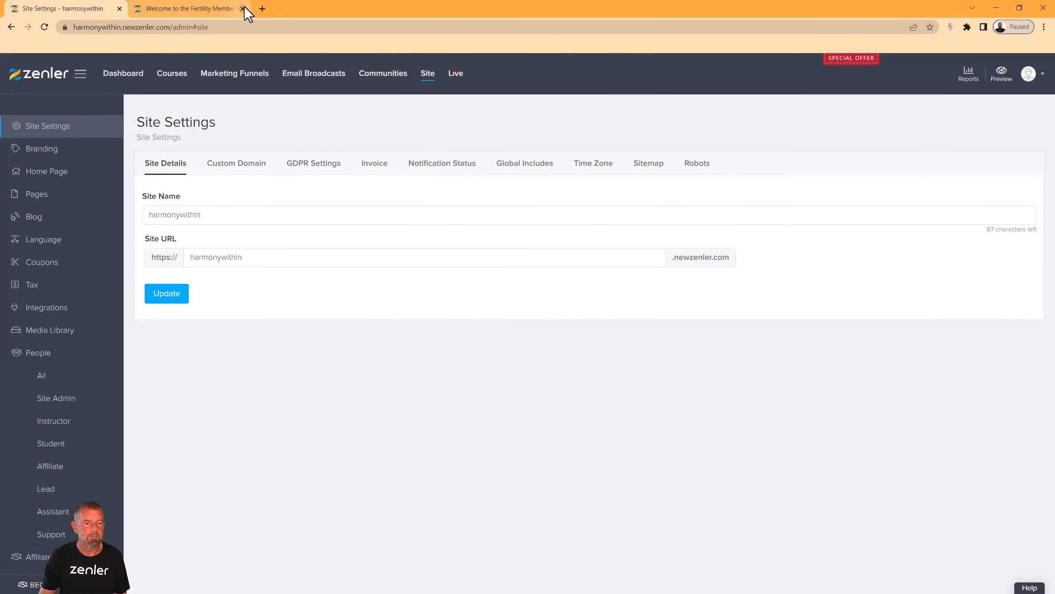
left_click(243, 8)
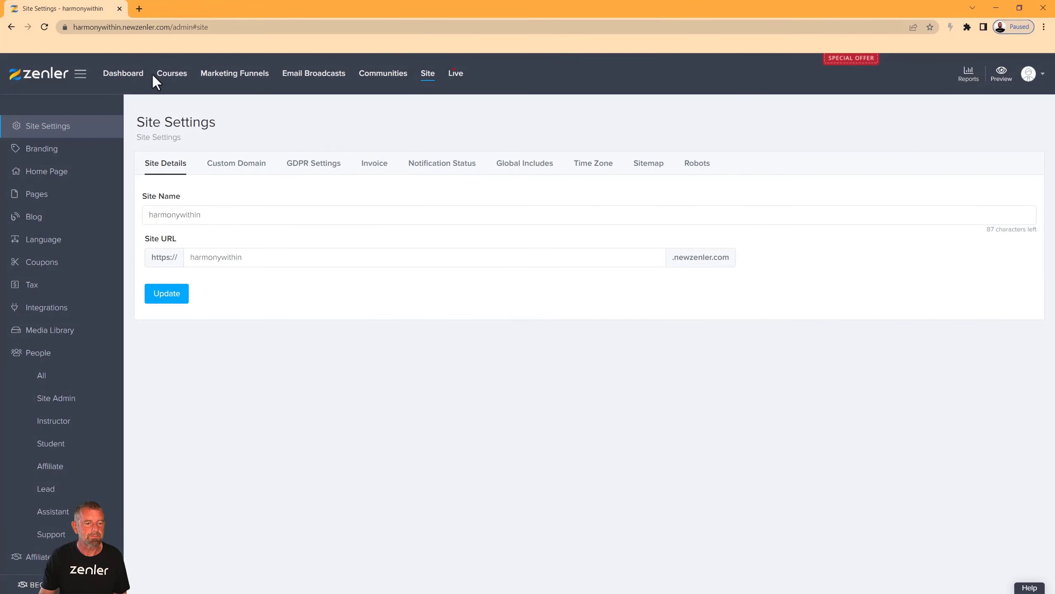
left_click(38, 196)
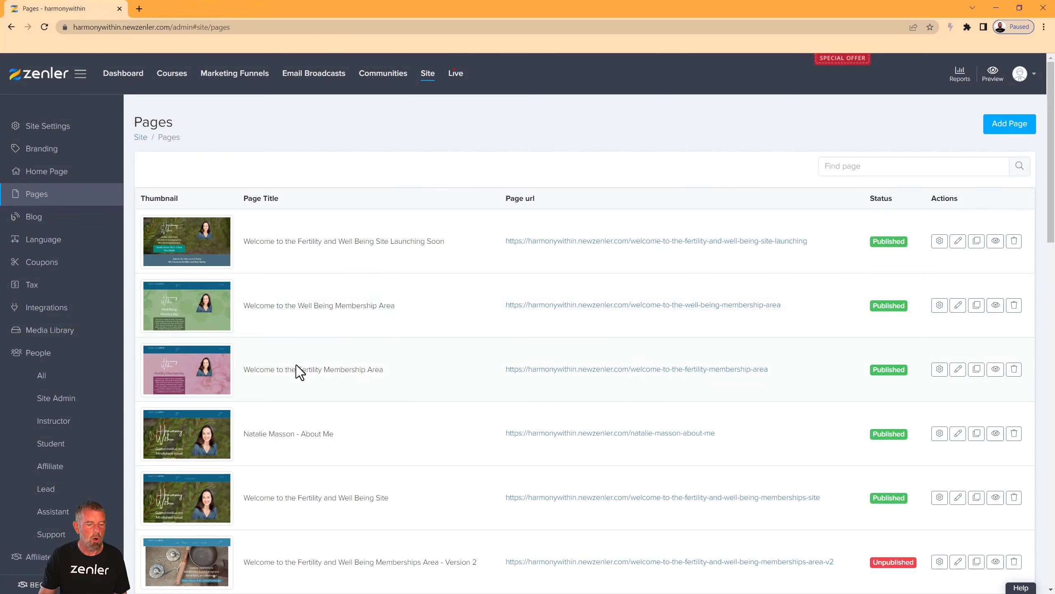
left_click(958, 369)
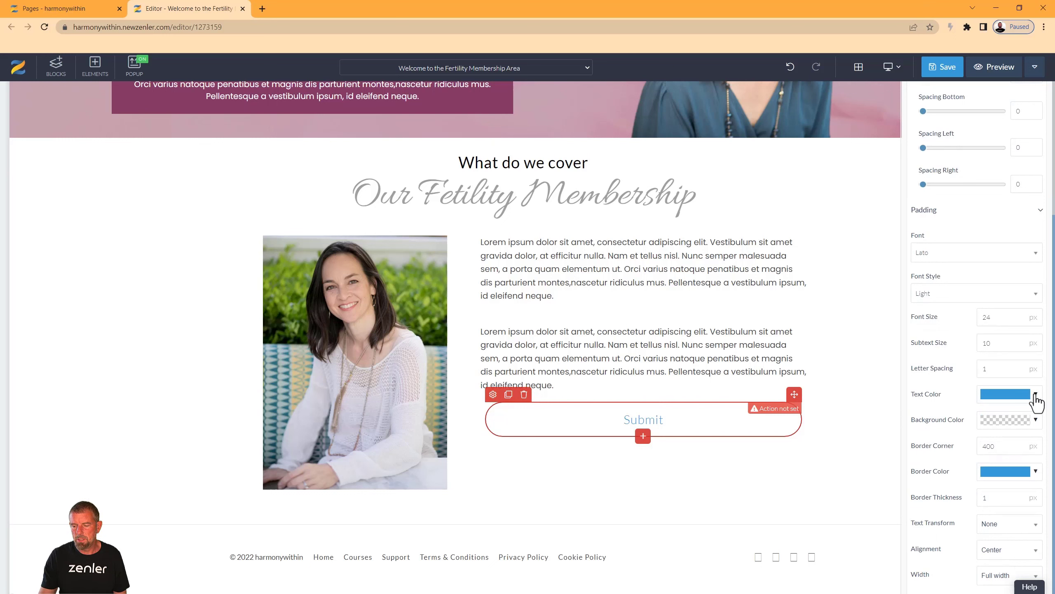
Change the Submit button's text colour and border colour to the plum swatch.
left_click(1036, 395)
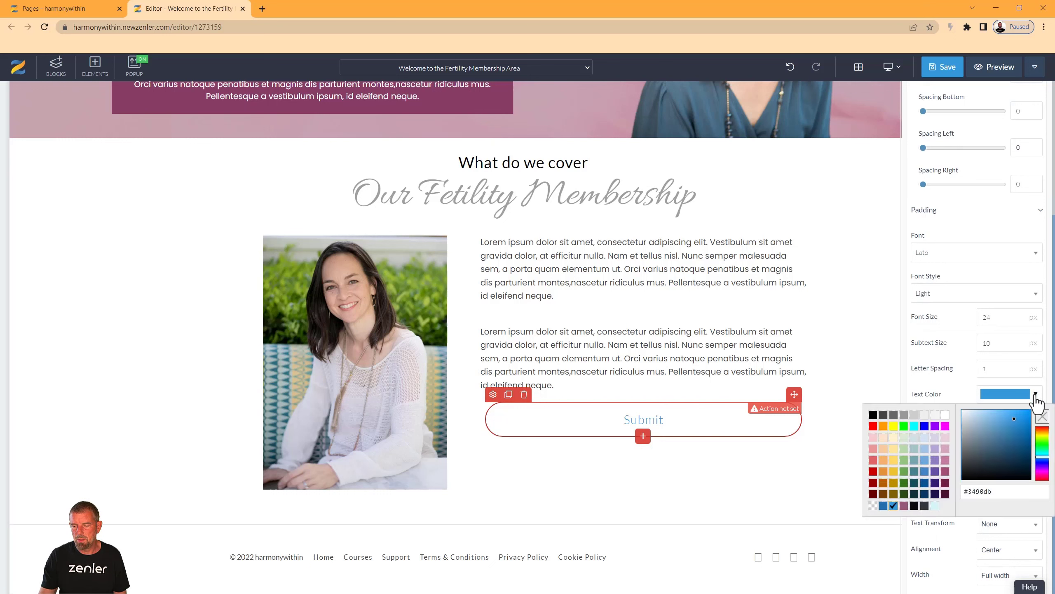
left_click(905, 506)
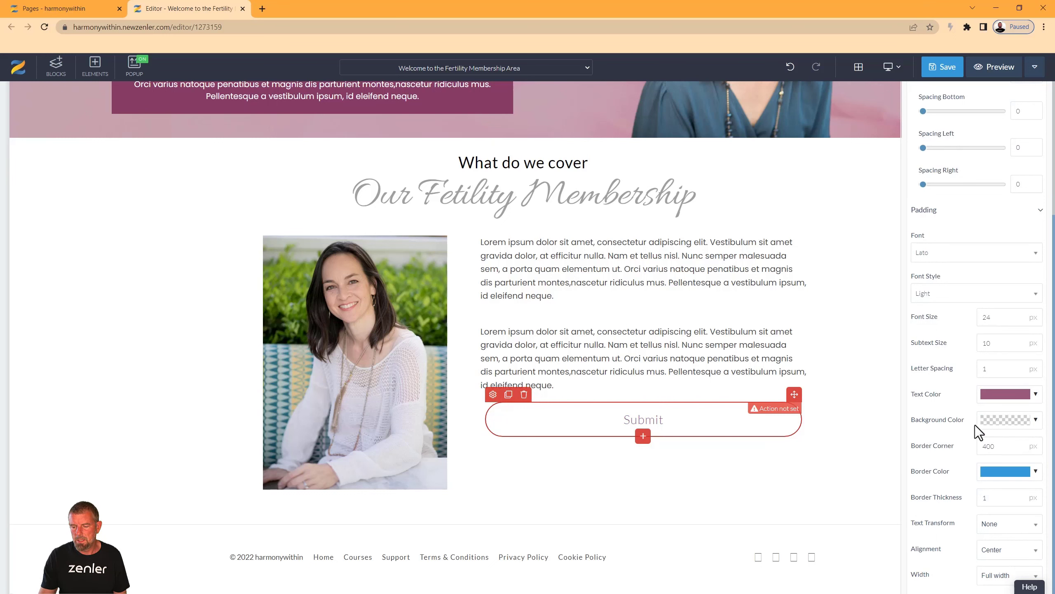
left_click(1036, 471)
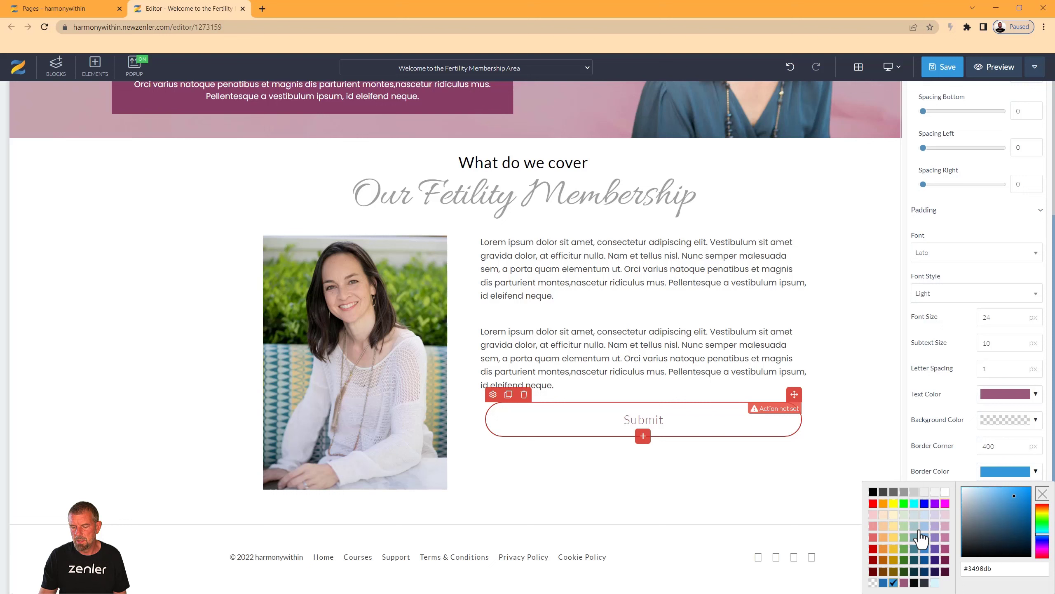
left_click(904, 582)
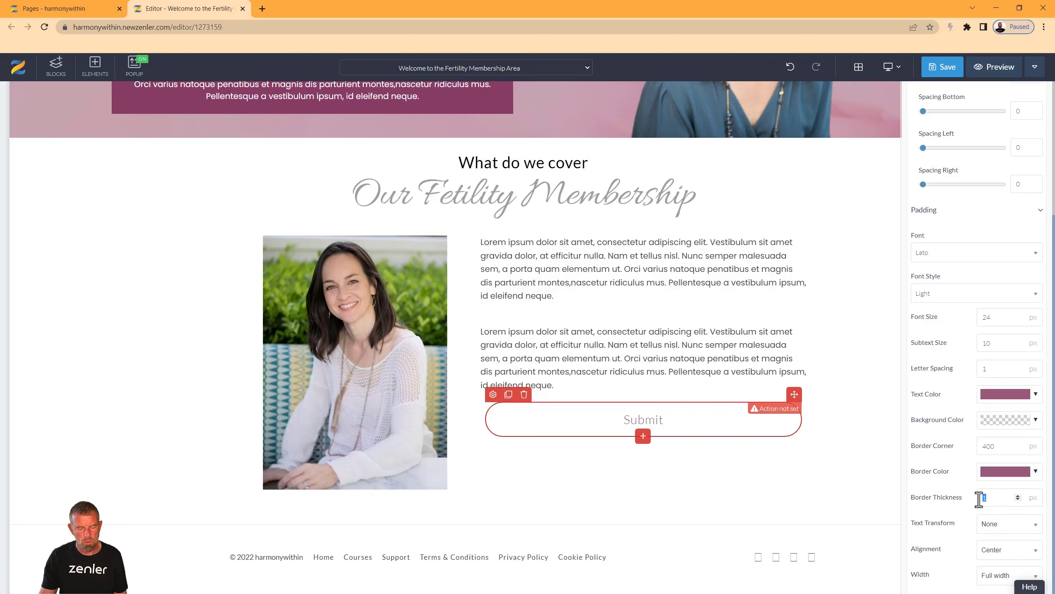
Set the Submit button's border thickness to 4 px and its width to Normal.
type("4")
left_click(984, 576)
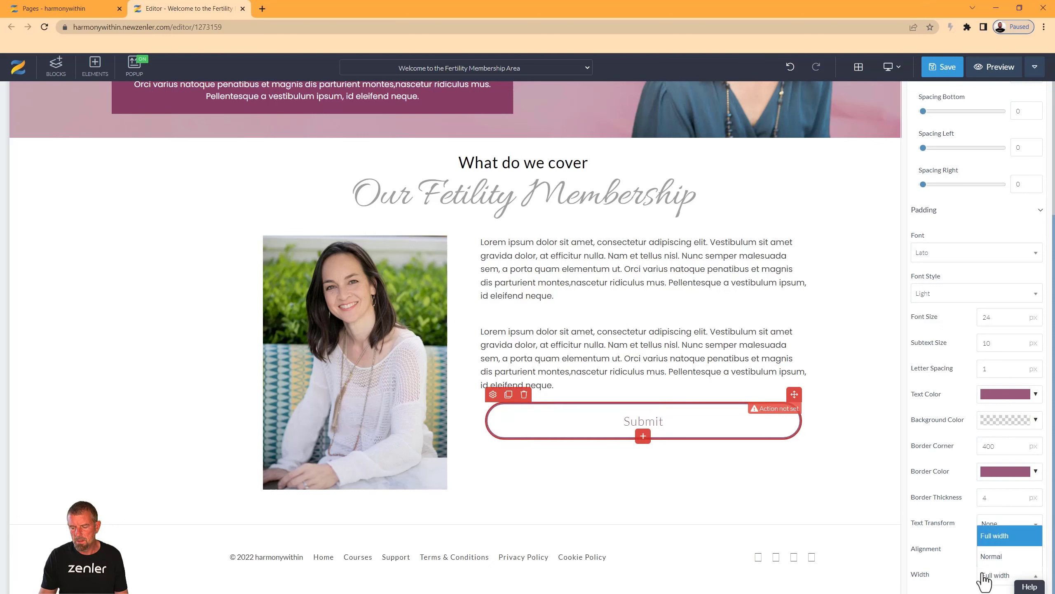
left_click(992, 556)
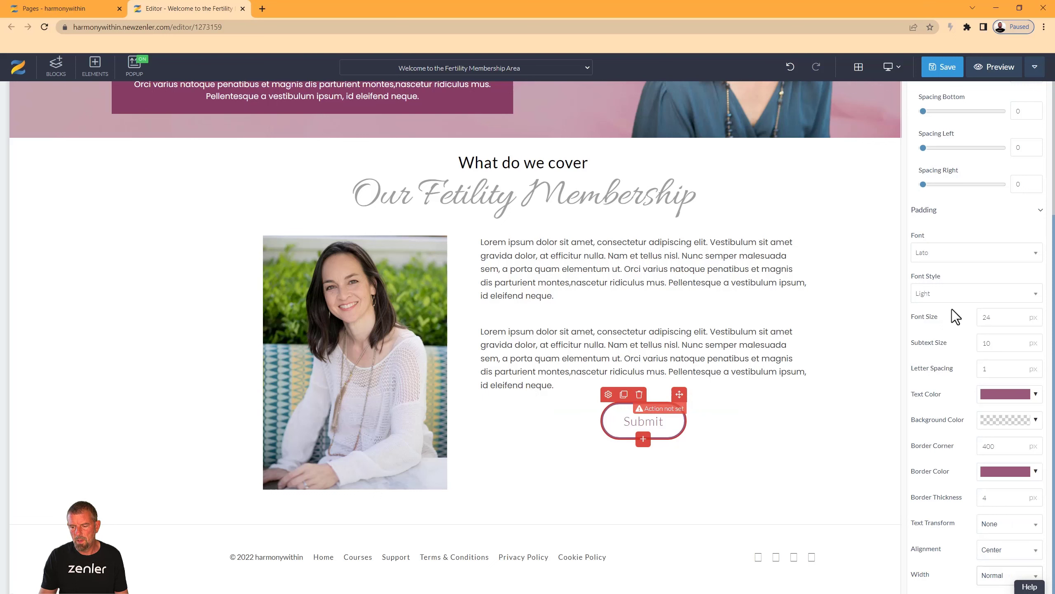
Set the Submit button's font to Poppins and its font style to Bold.
left_click(954, 254)
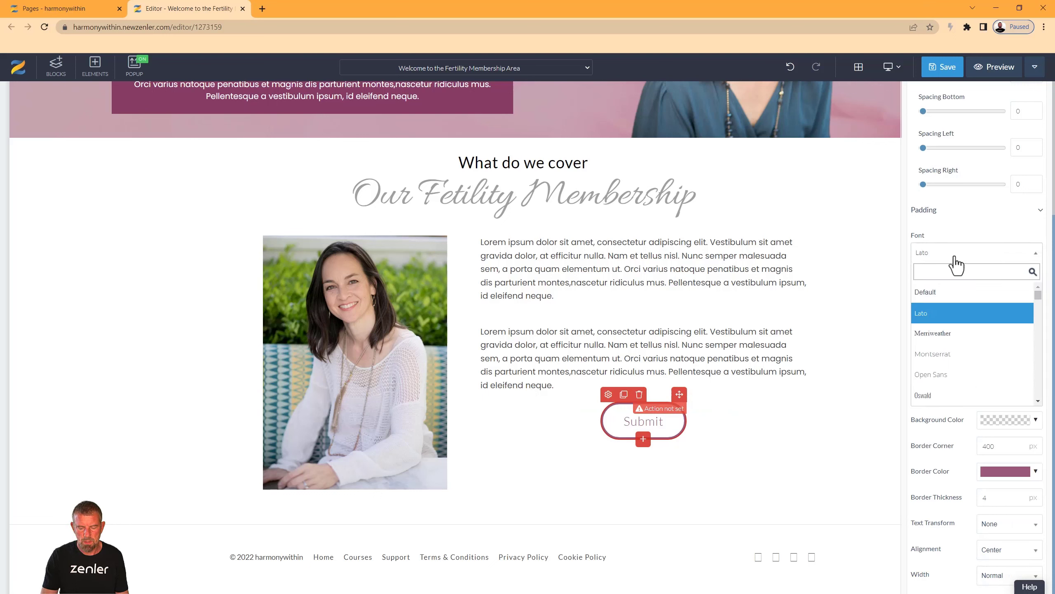
type("pop")
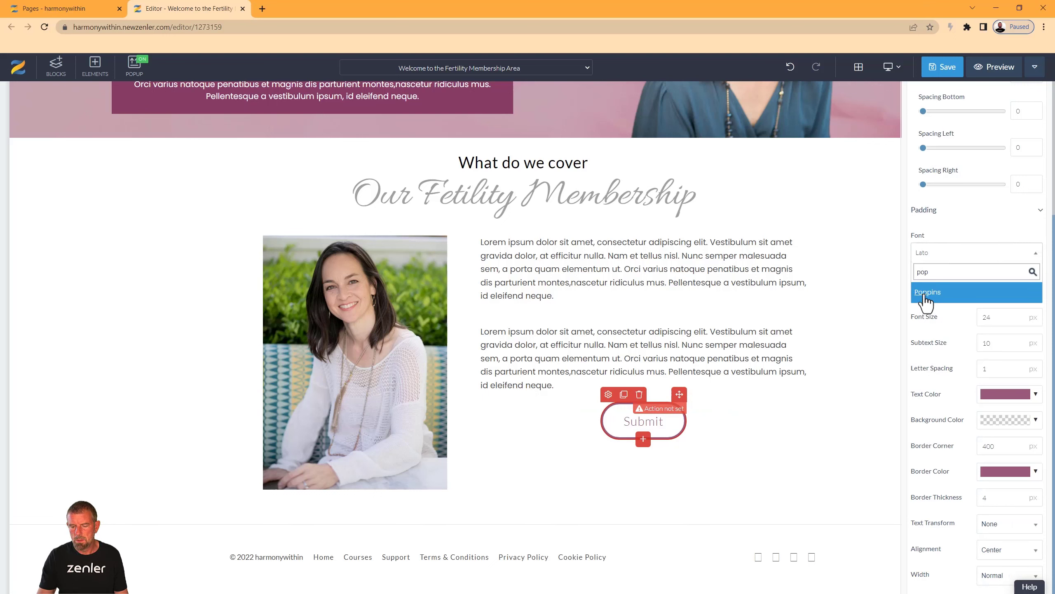
left_click(927, 293)
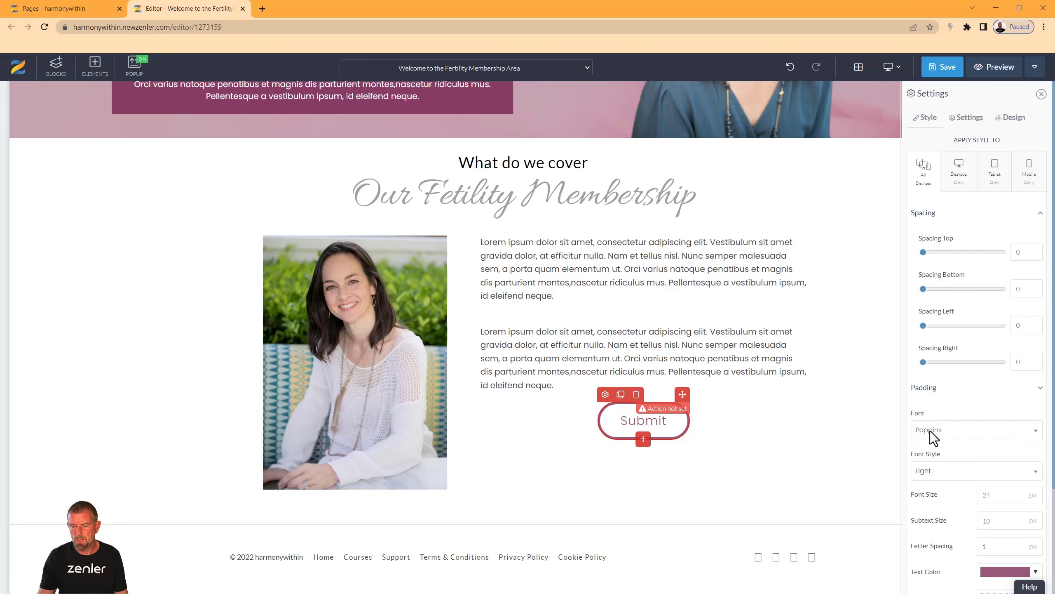
left_click(932, 296)
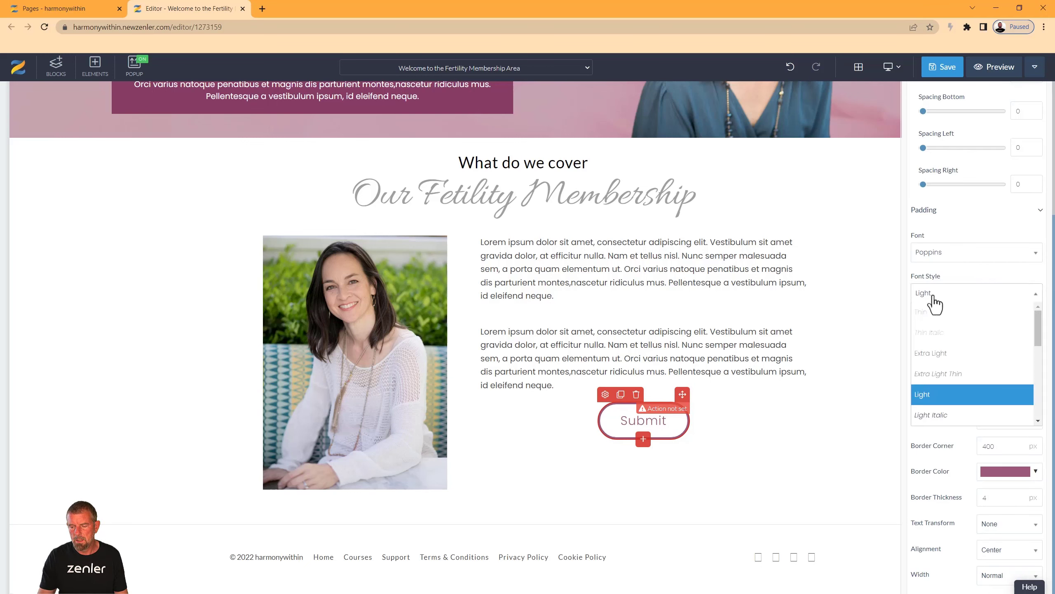
left_click(932, 372)
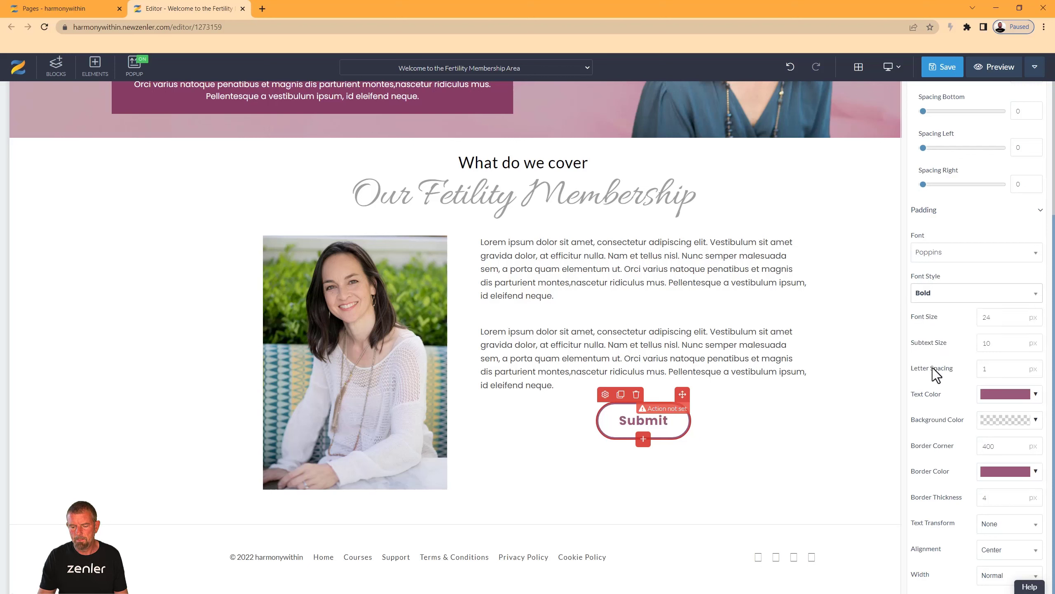
Replace the button's "Submit" text with "Join our Fertility".
scroll(940, 235, "up", 5)
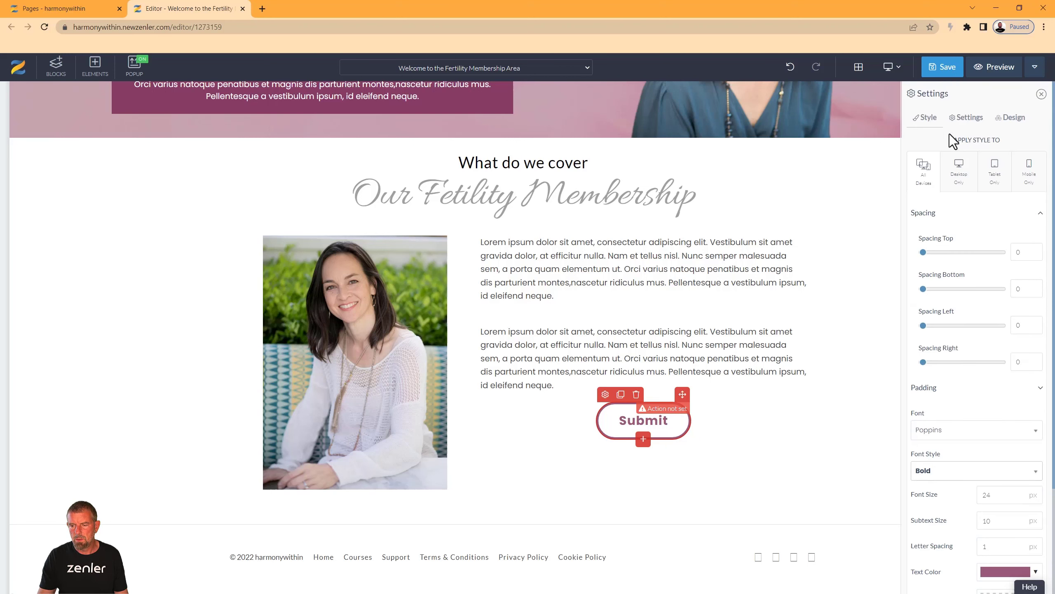
left_click(966, 117)
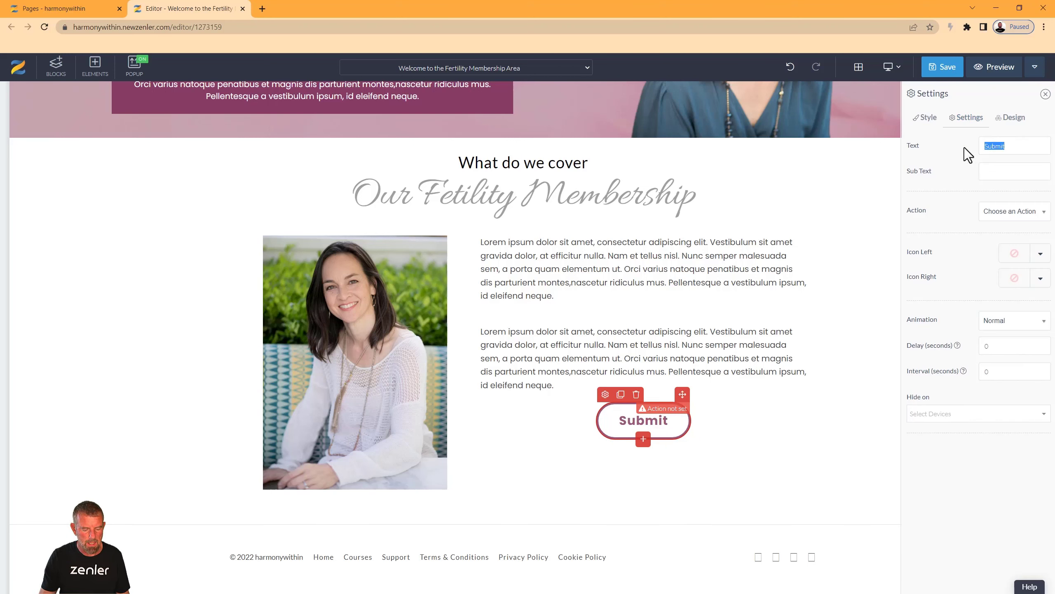
key("BackSpace")
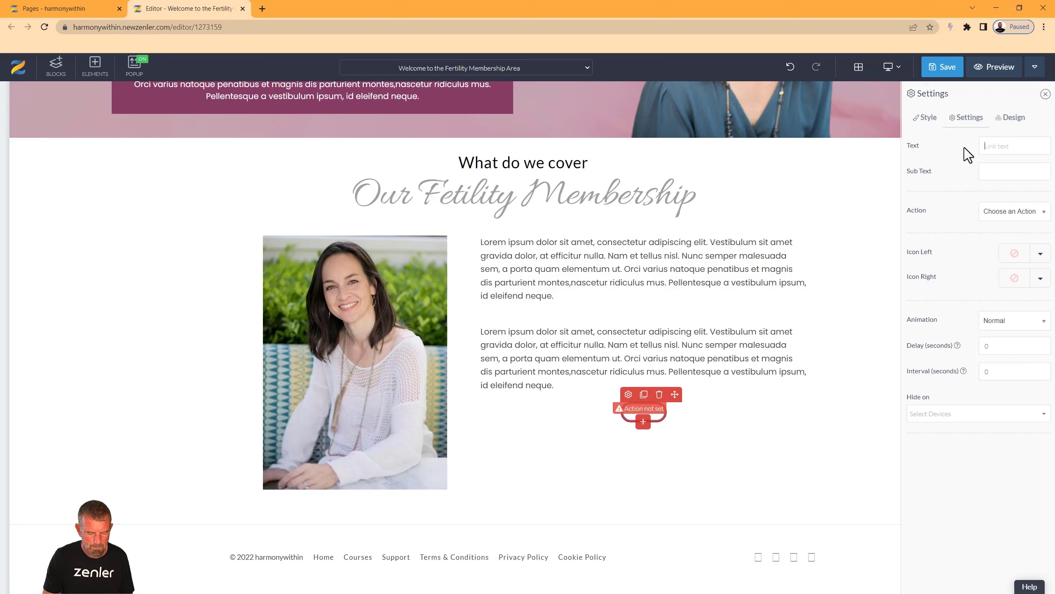
type("Joi")
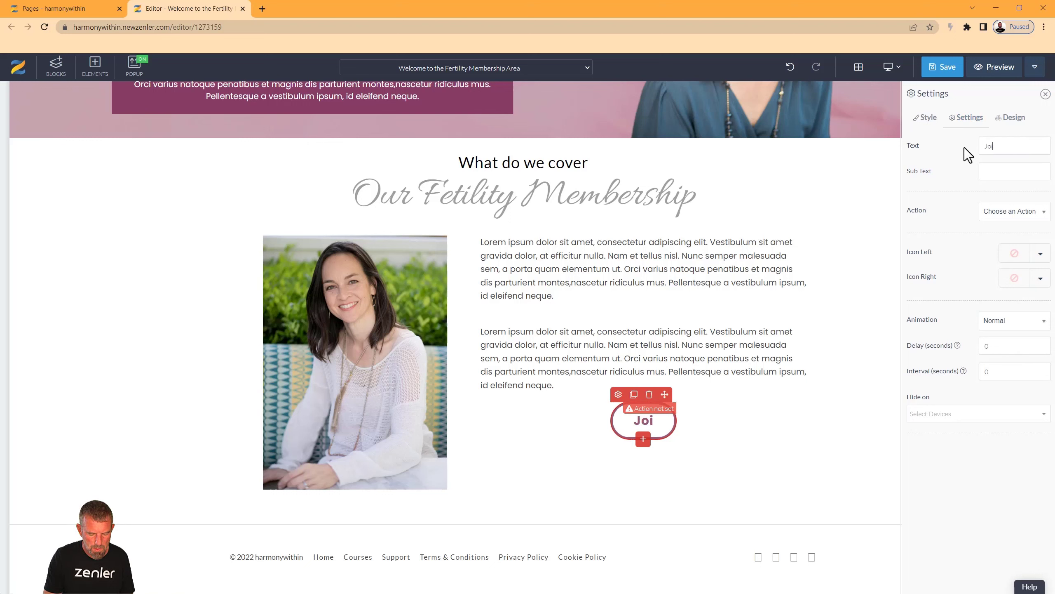
type("n th")
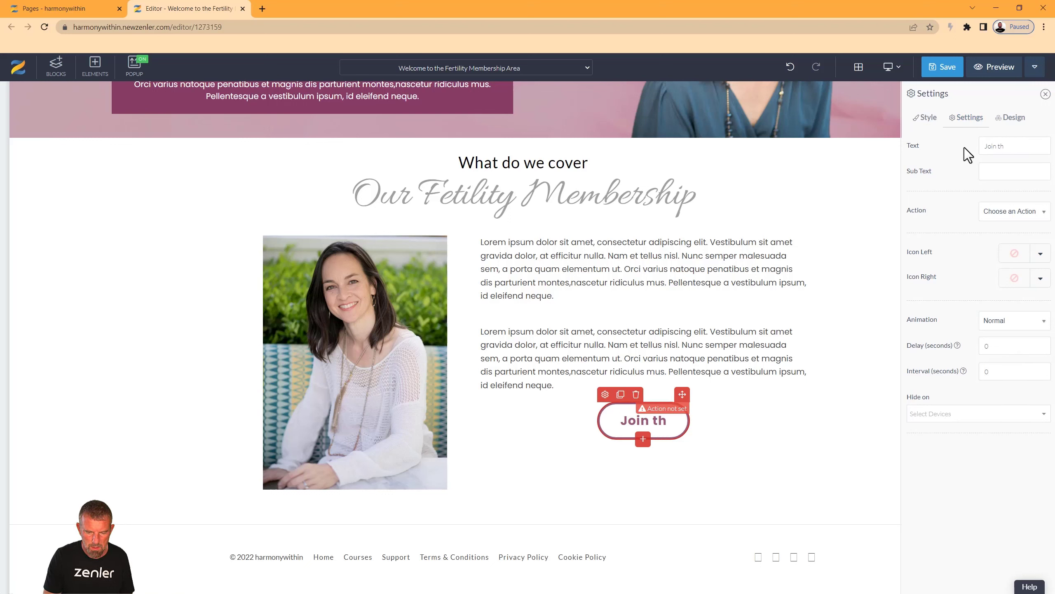
key("BackSpace")
key("BackSpace")
type("ou")
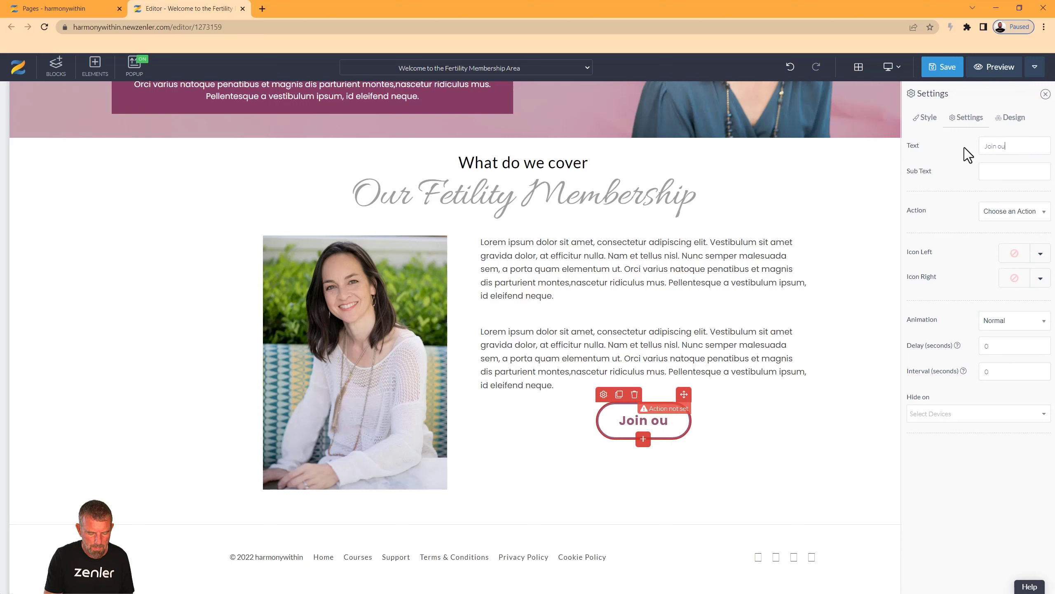
type("r Fertil")
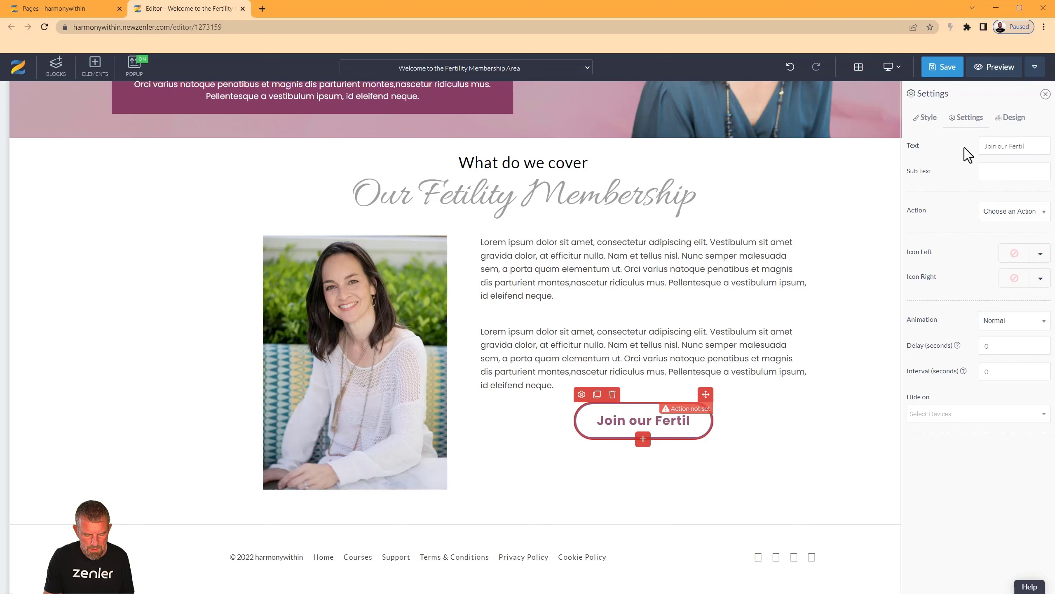
type("ity")
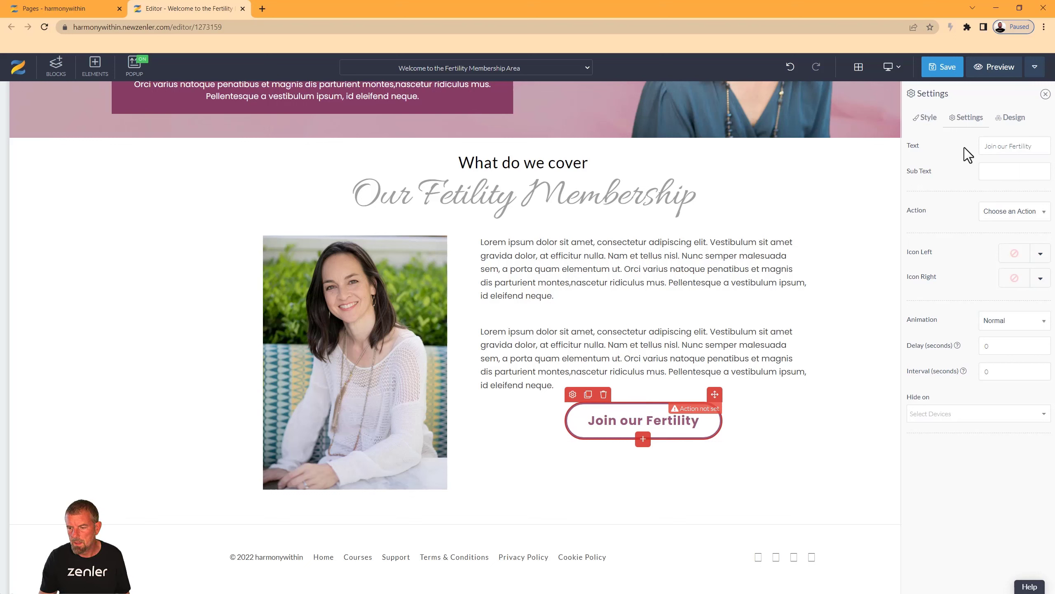
Replace the button's text with "Subscribe for the Membership here".
key("BackSpace")
key("BackSpace")
key("BackSpace")
key("BackSpace")
key("BackSpace")
key("BackSpace")
key("BackSpace")
key("BackSpace")
key("BackSpace")
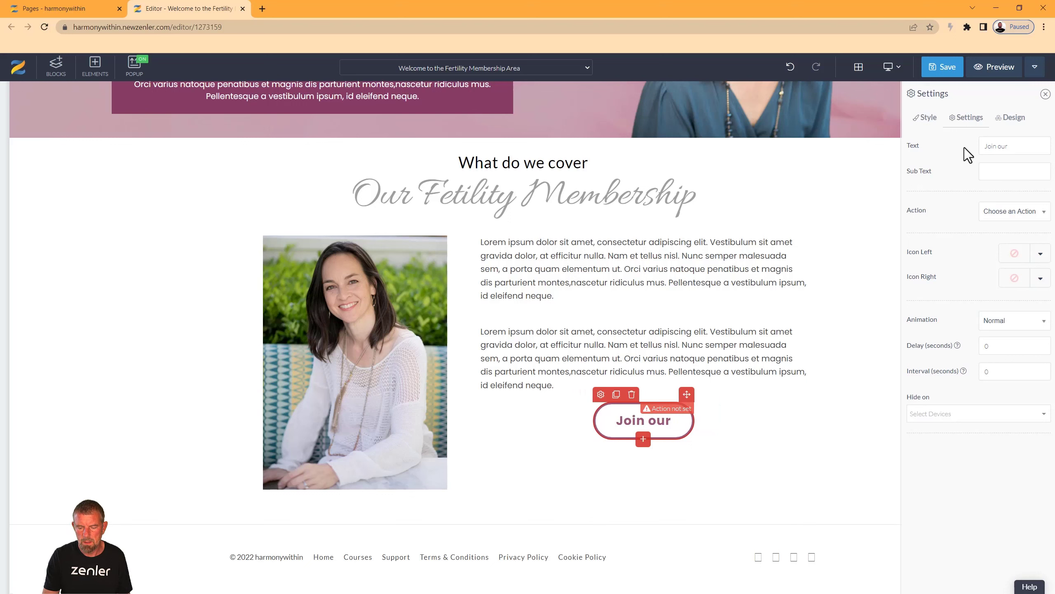
key("BackSpace")
key("BackSpace")
key("BackSpace")
key("BackSpace")
key("BackSpace")
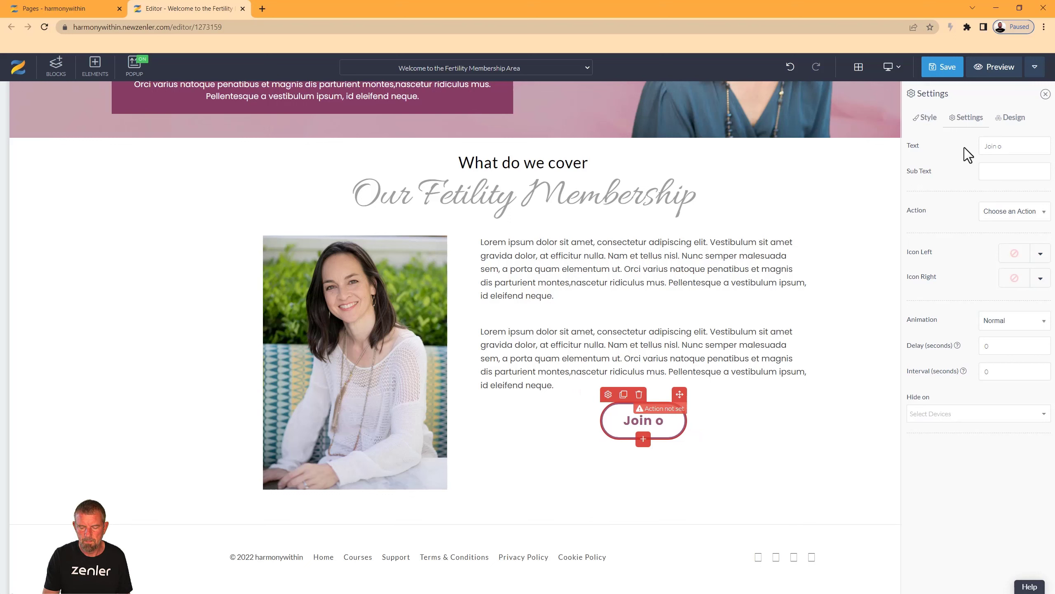
key("BackSpace")
key("BackSpace")
key("BackSpace")
key("BackSpace")
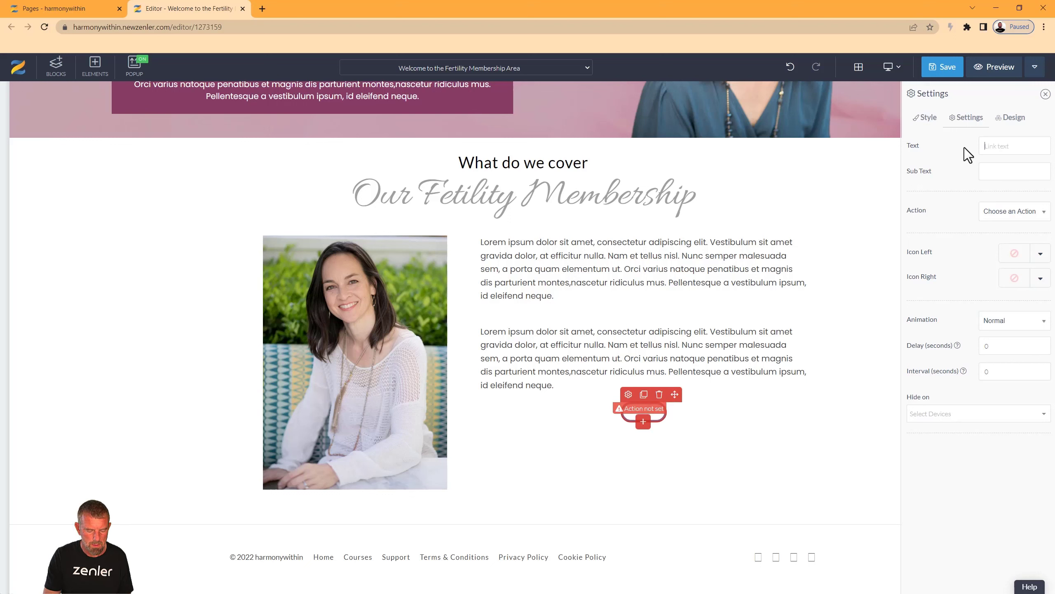
type("Subscri")
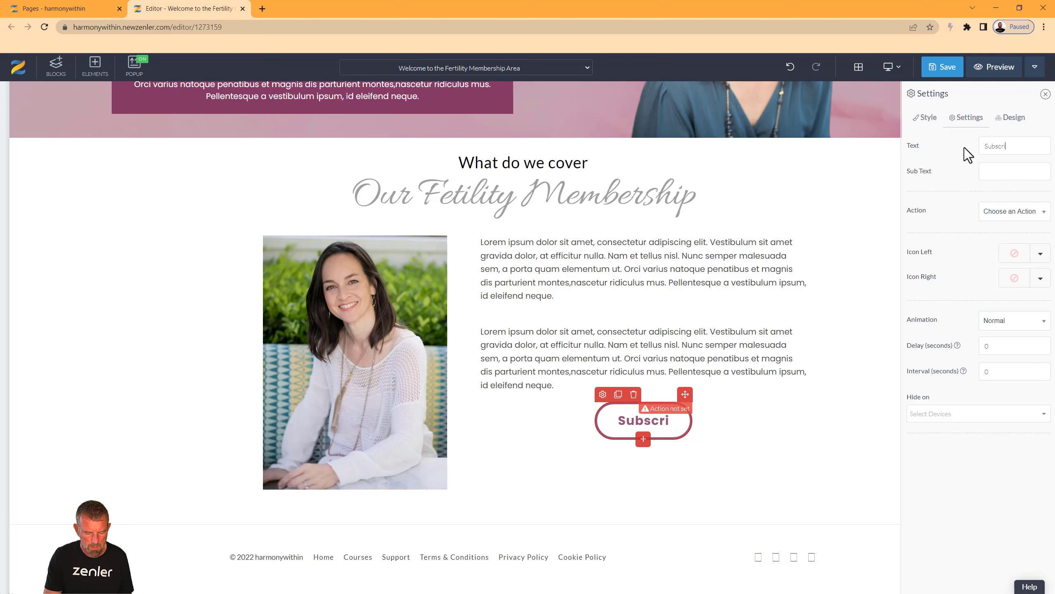
type("be for the")
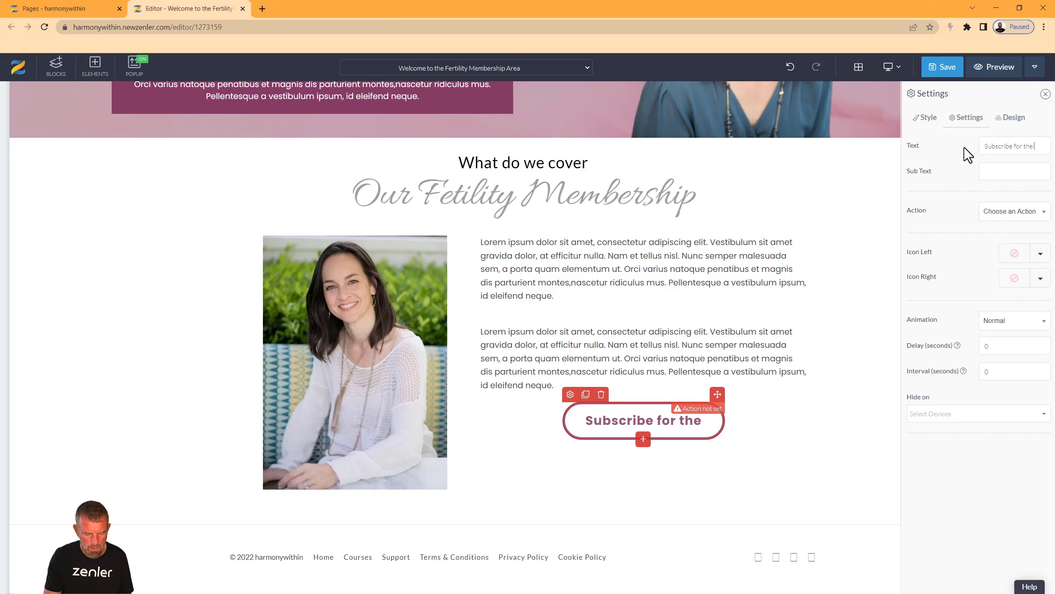
type(" Memb")
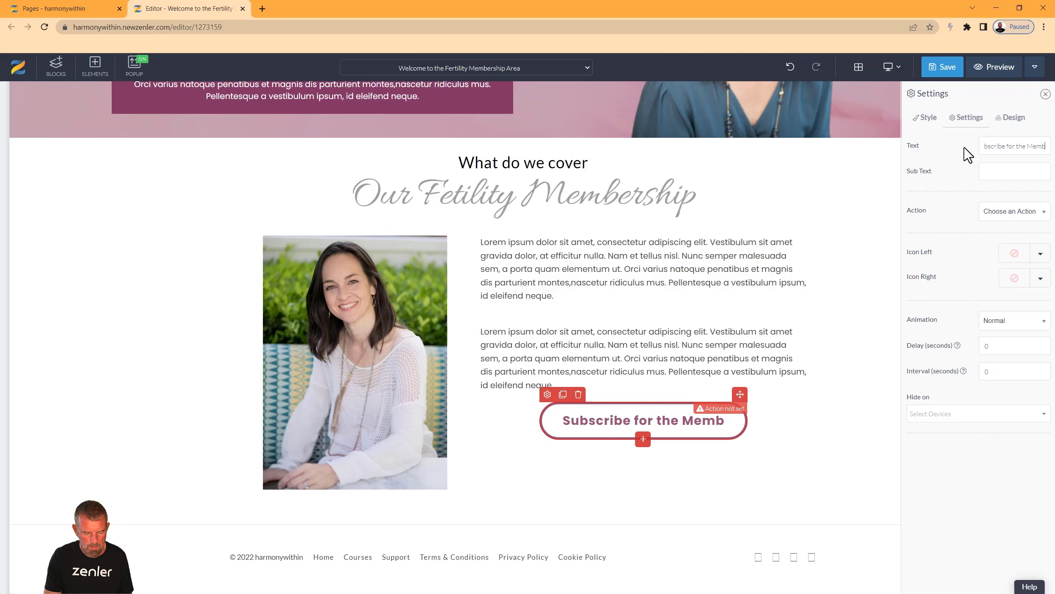
type("ership here")
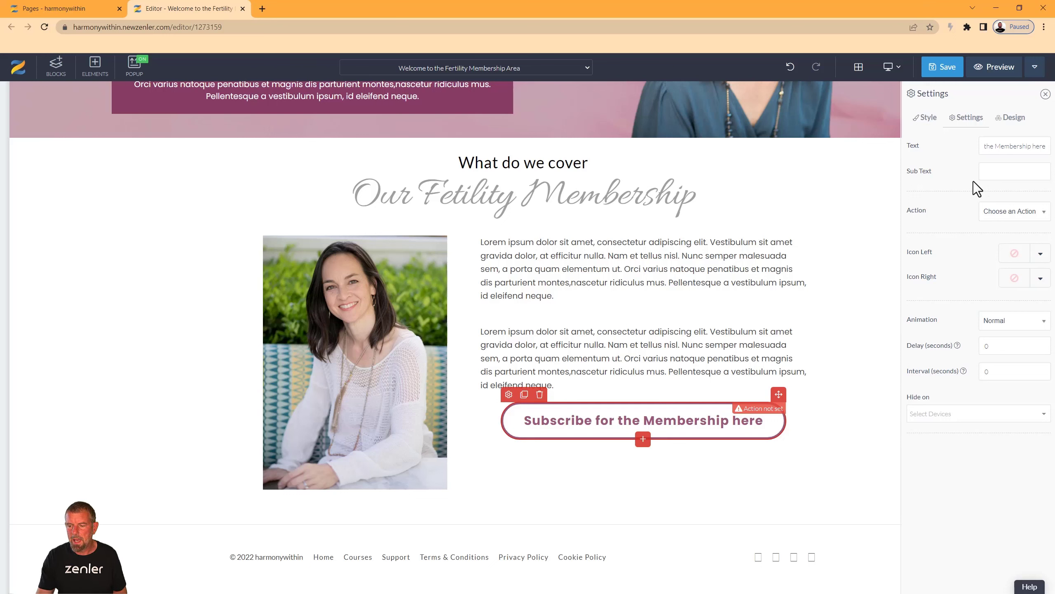
Set the button's action to Go to Link with the Fertility Membership bundle's checkout page URL, and save the page.
left_click(990, 213)
left_click(994, 251)
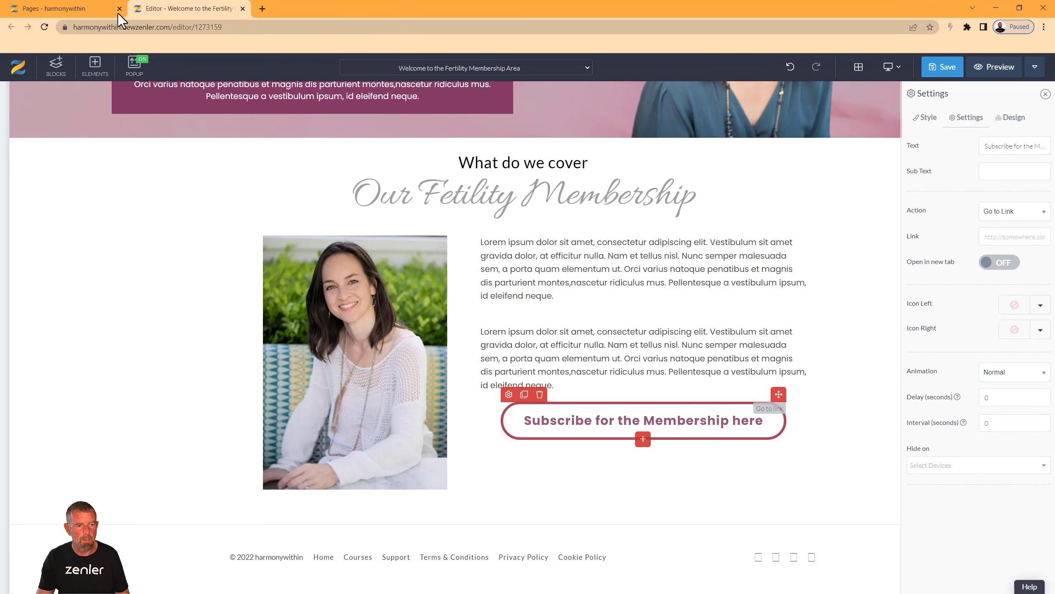
left_click(91, 10)
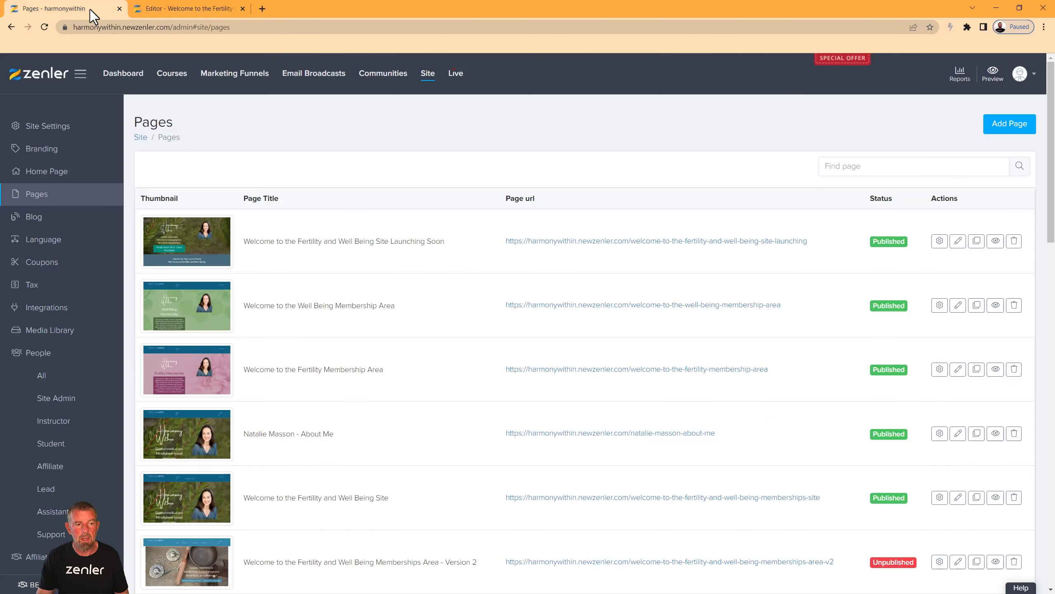
left_click(170, 79)
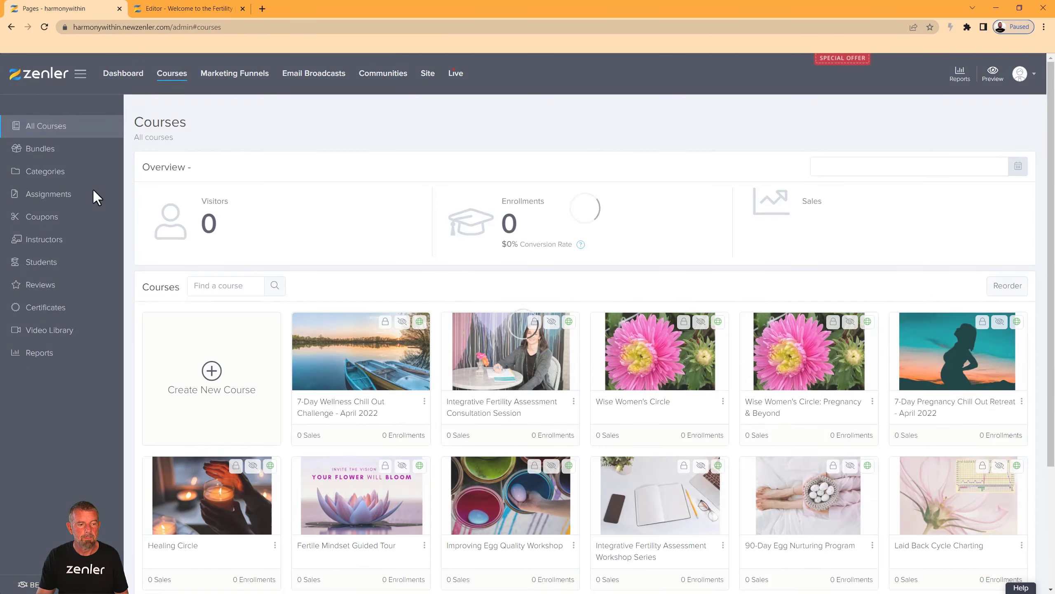
left_click(68, 153)
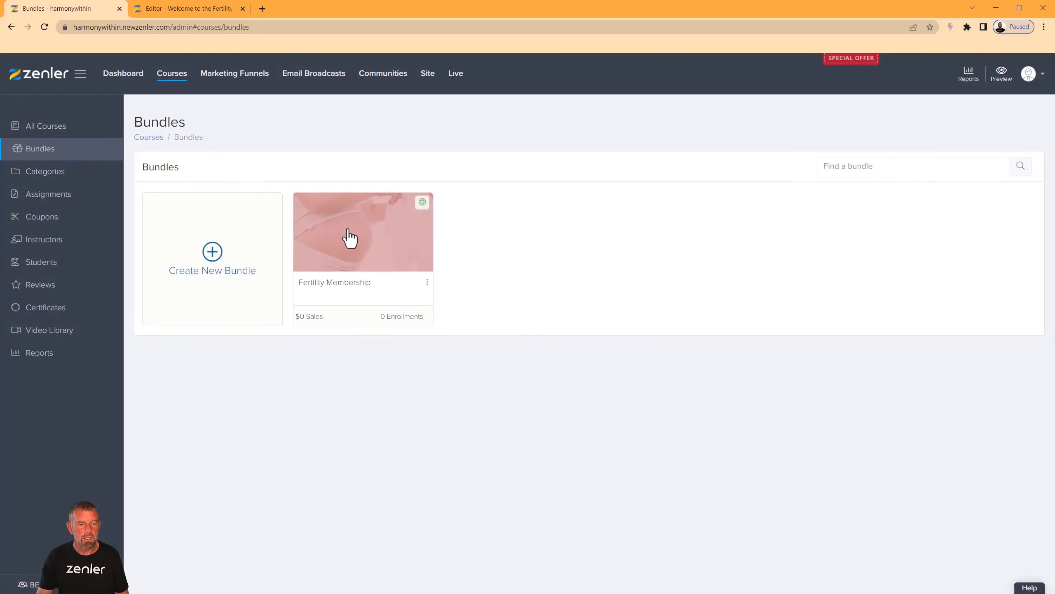
left_click(351, 233)
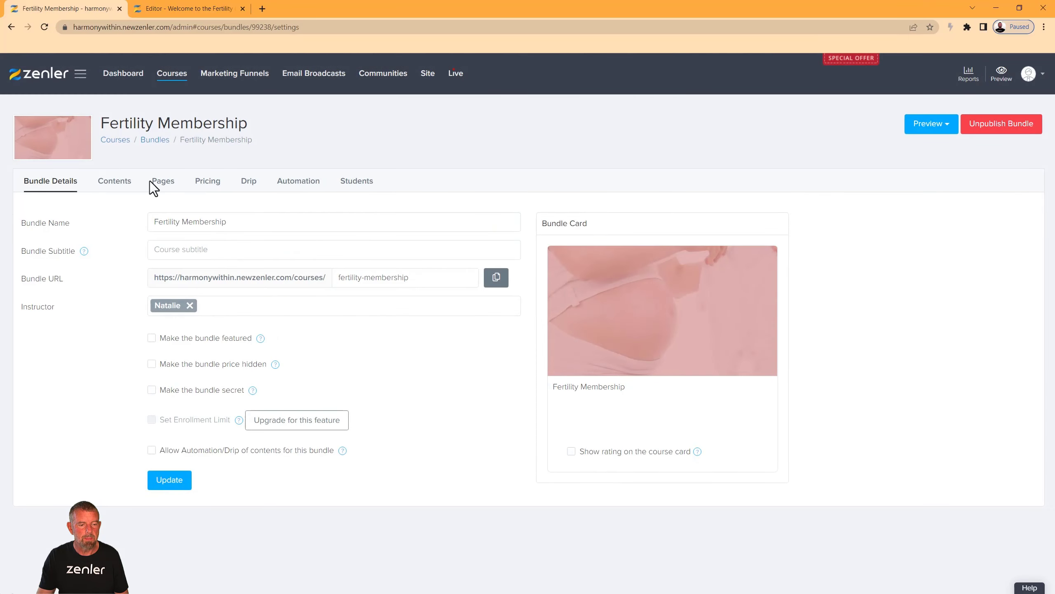
left_click(163, 182)
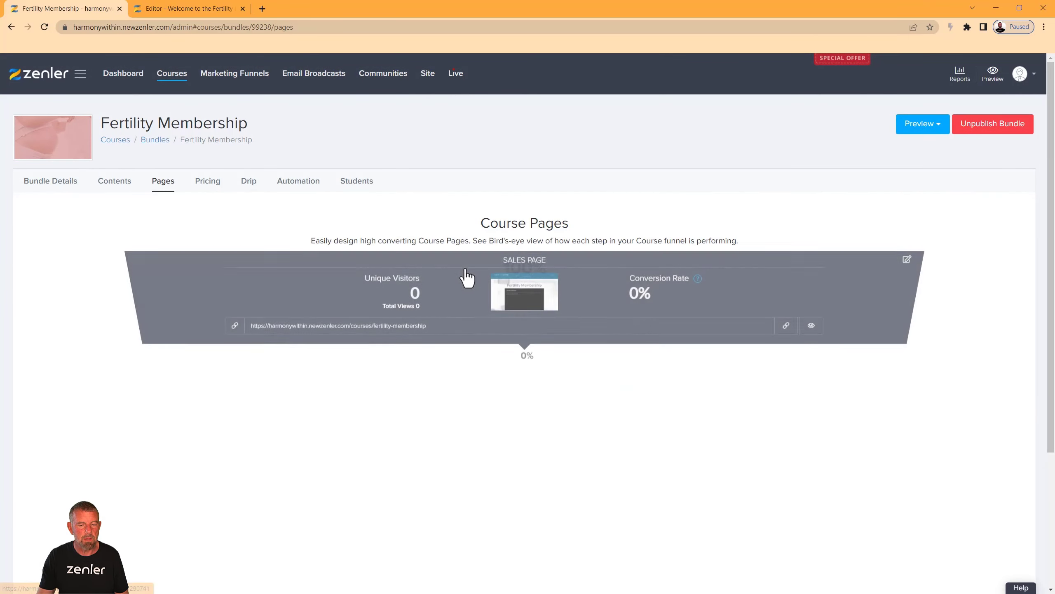
left_click_drag(461, 474, 234, 476)
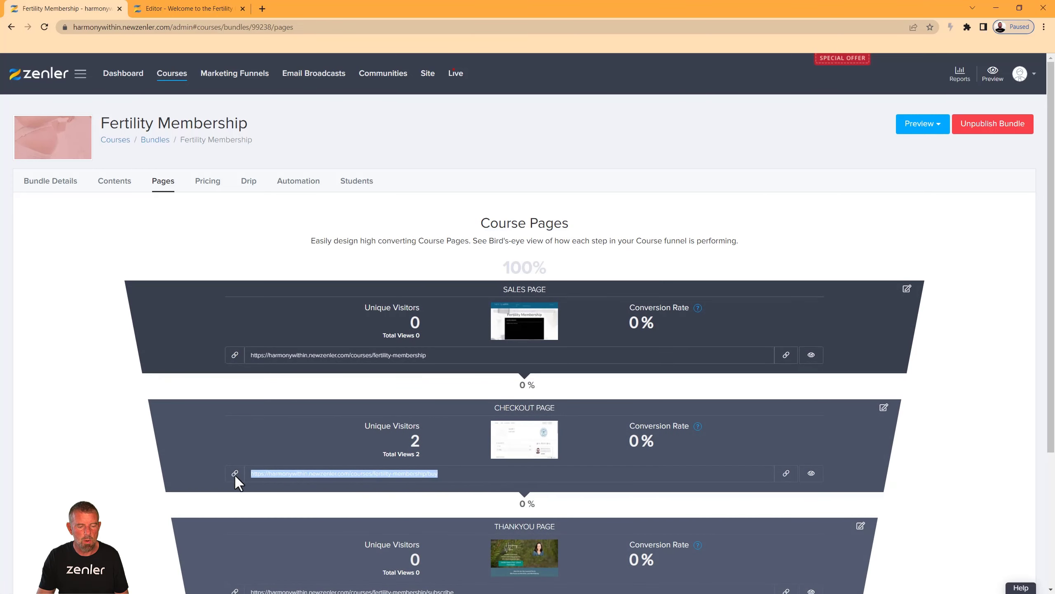
left_click(166, 11)
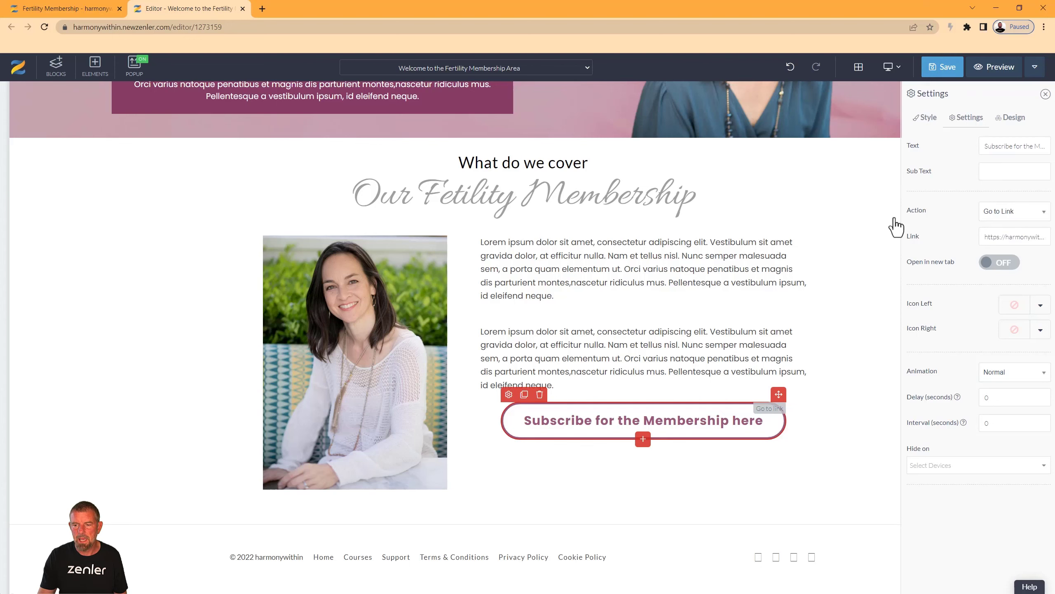
left_click(943, 66)
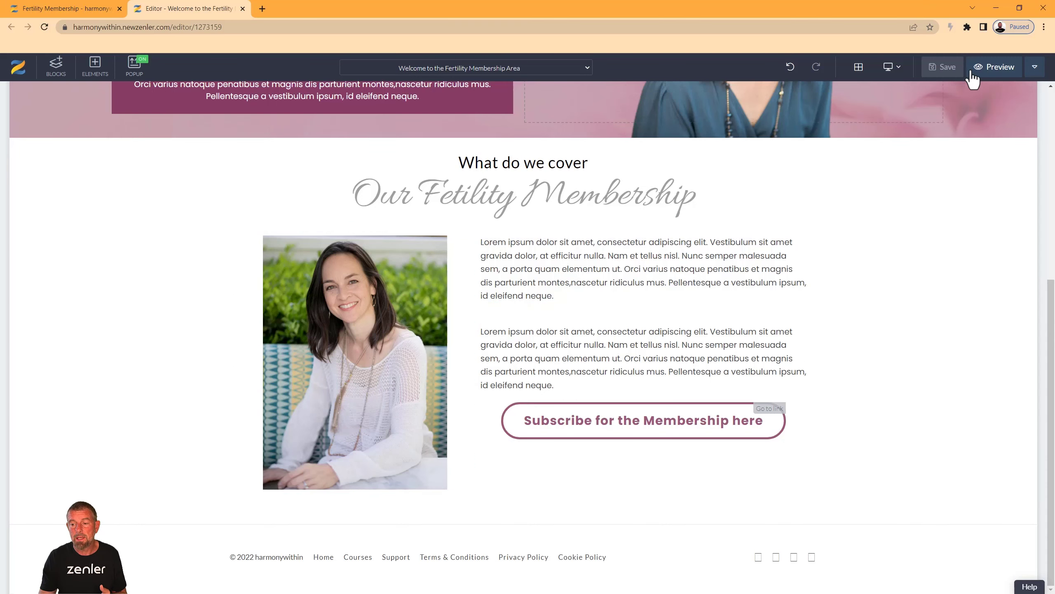
Preview the welcome page and open its address, without the preview parameter, in an incognito window.
left_click(994, 67)
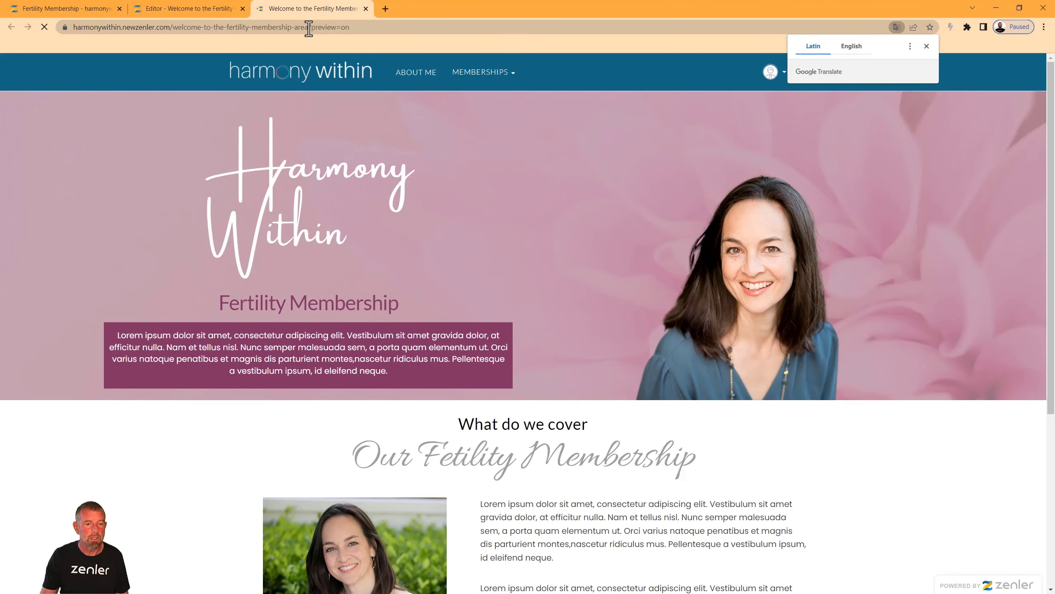
left_click_drag(308, 30, 28, 31)
key("ctrl+c")
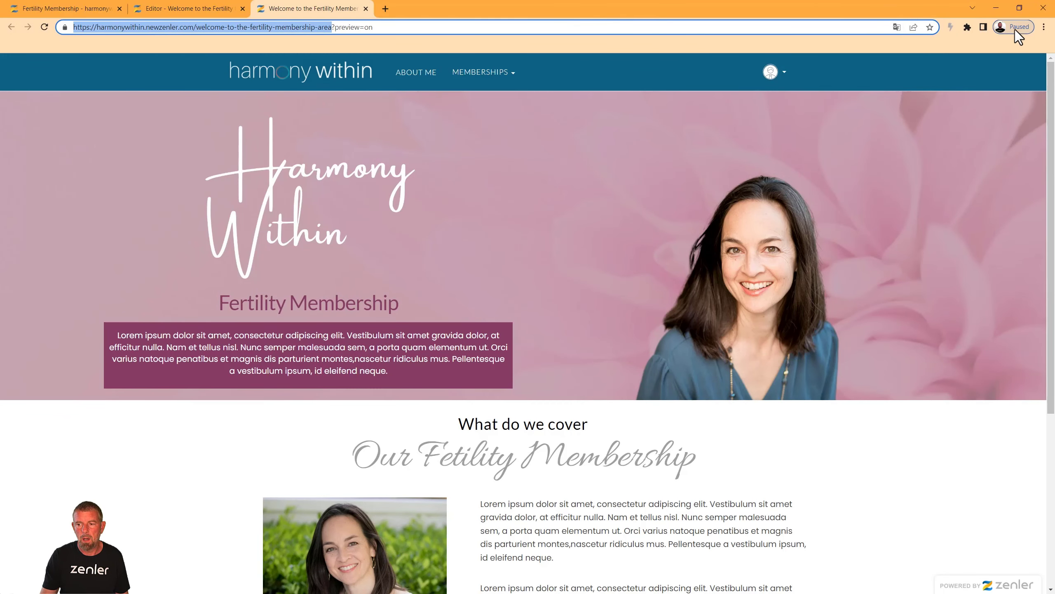
left_click(1044, 27)
left_click(991, 66)
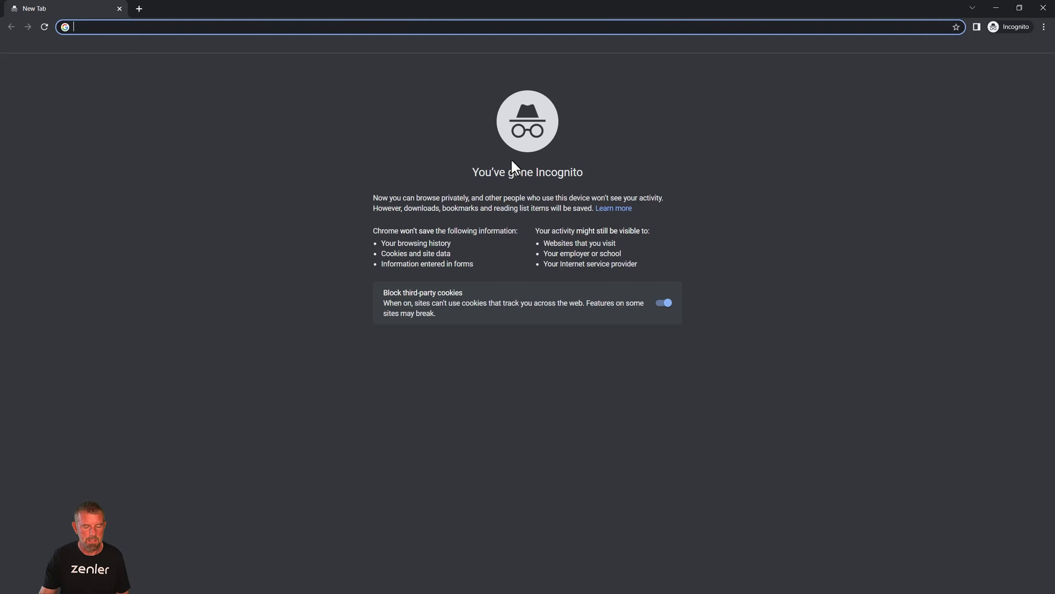
key("ctrl+v")
key("Return")
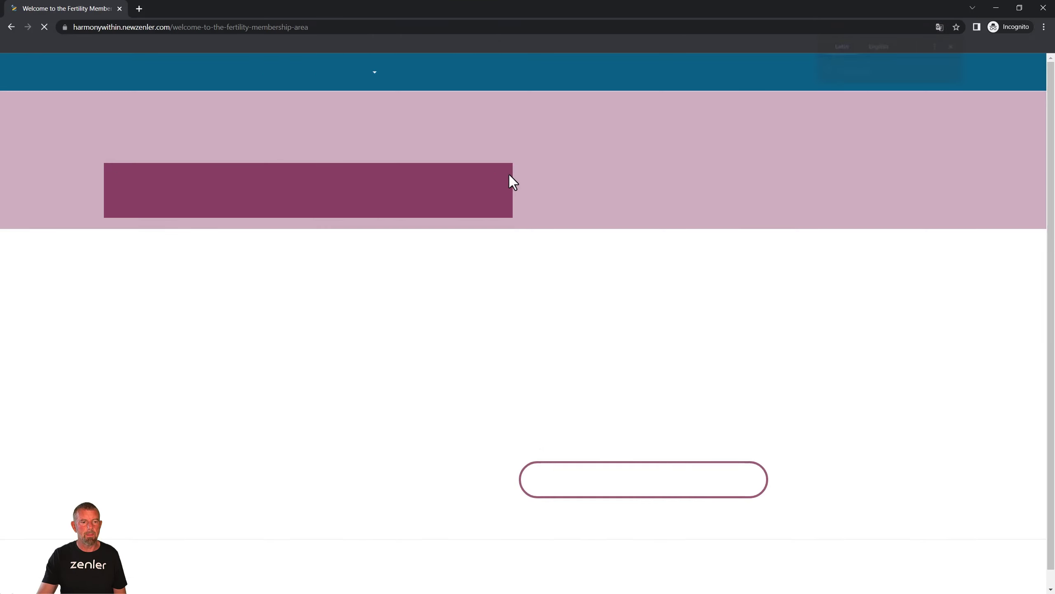
Follow the "Subscribe for the Membership here" button on the live page and check the bundle title on the checkout page.
scroll(770, 315, "down", 2)
scroll(770, 309, "down", 4)
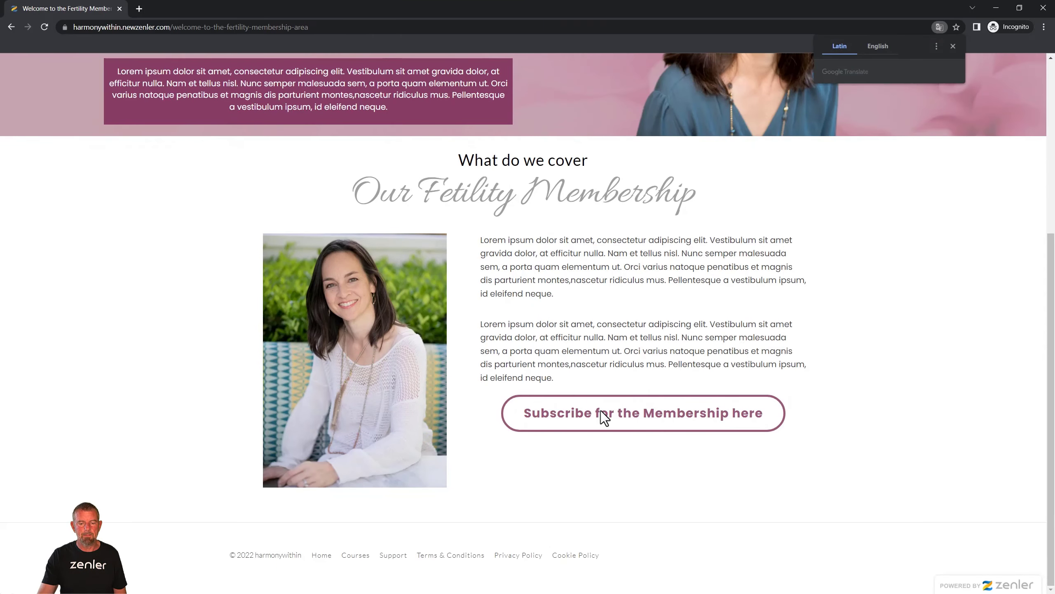
left_click(676, 415)
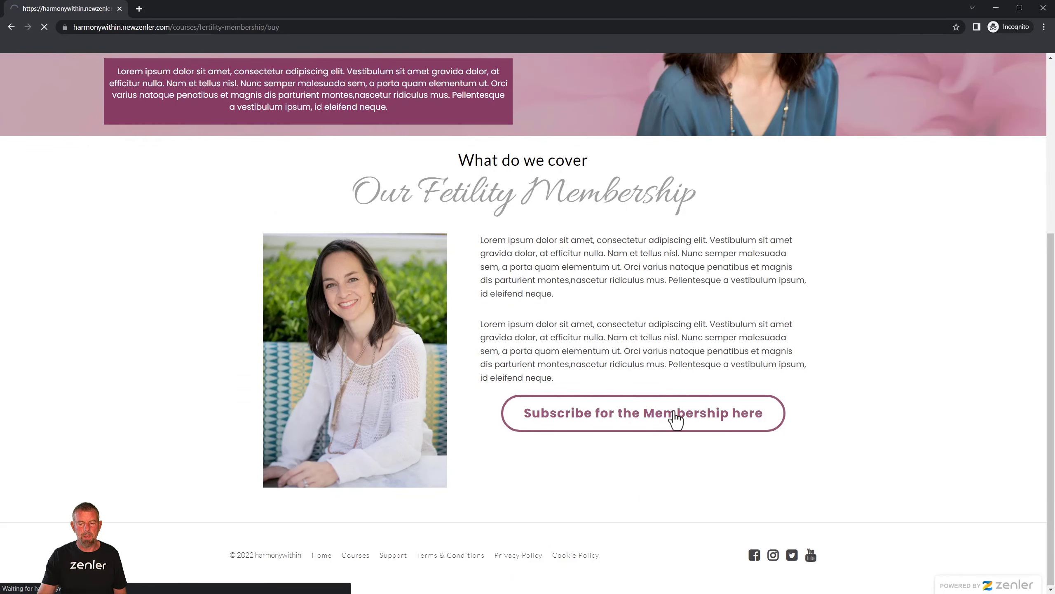
left_click_drag(525, 129, 378, 128)
left_click(490, 178)
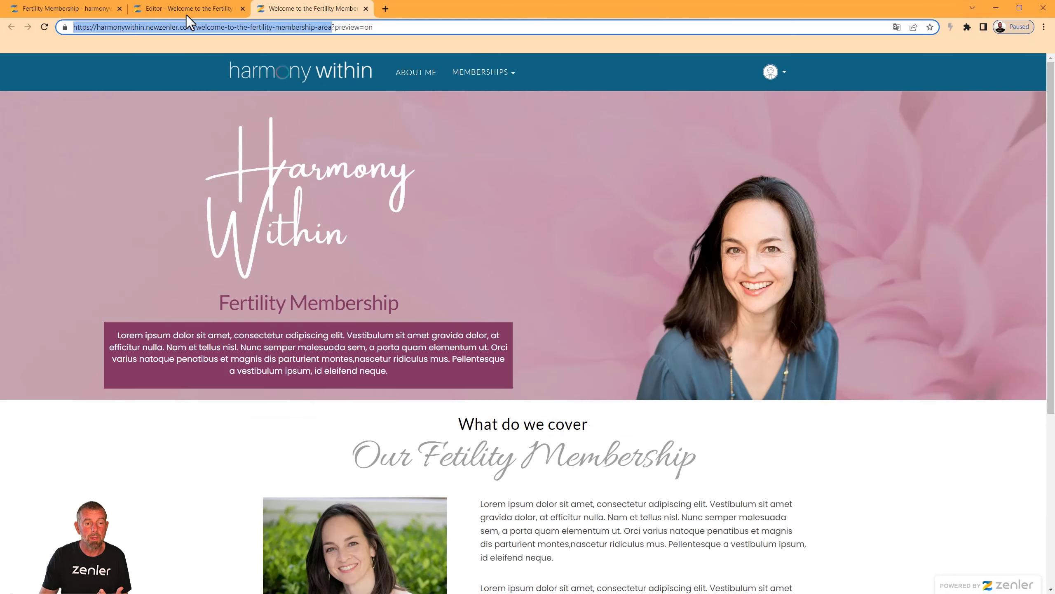
Enable "Make the bundle price hidden" in the Fertility Membership bundle's details and update the bundle.
left_click(165, 4)
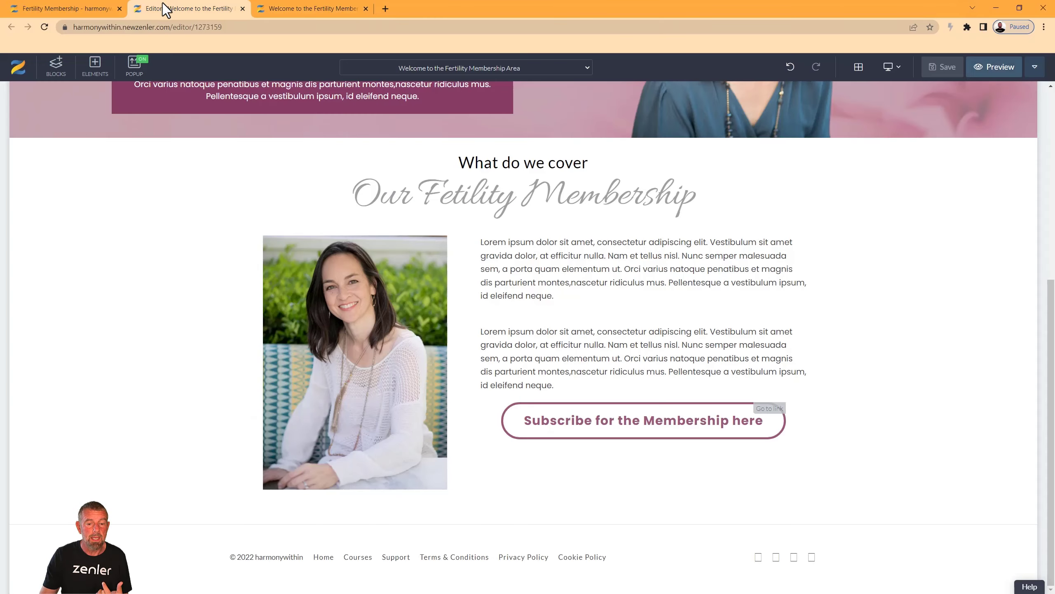
left_click(75, 10)
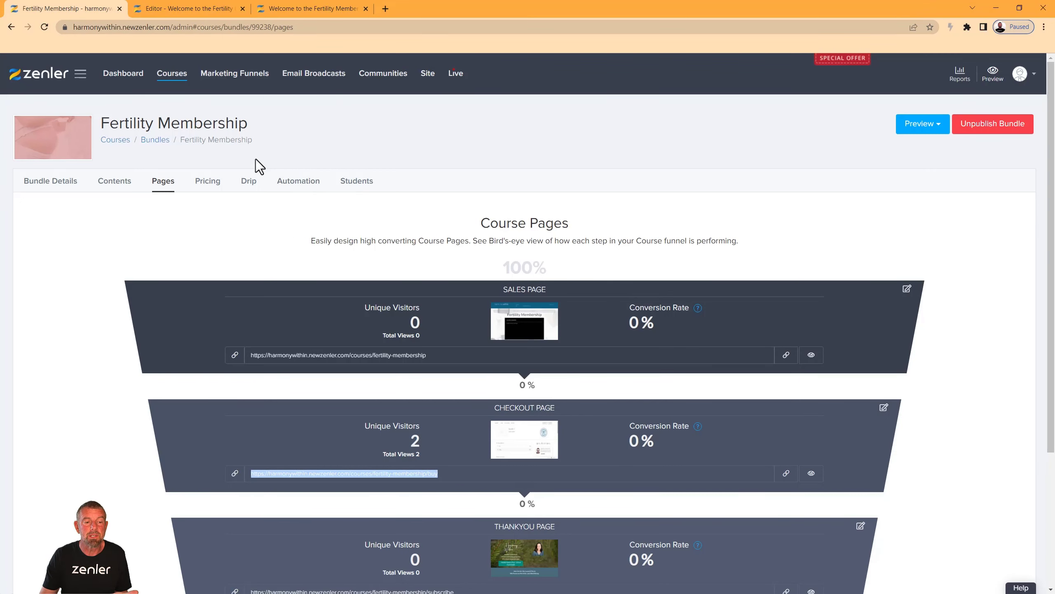
left_click(50, 183)
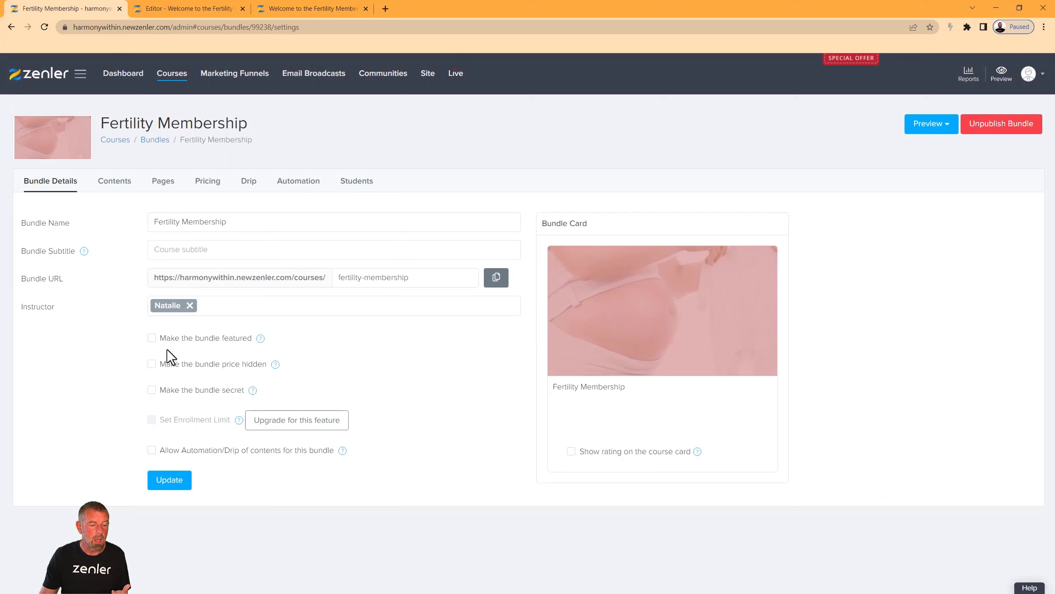
left_click(152, 364)
left_click(175, 476)
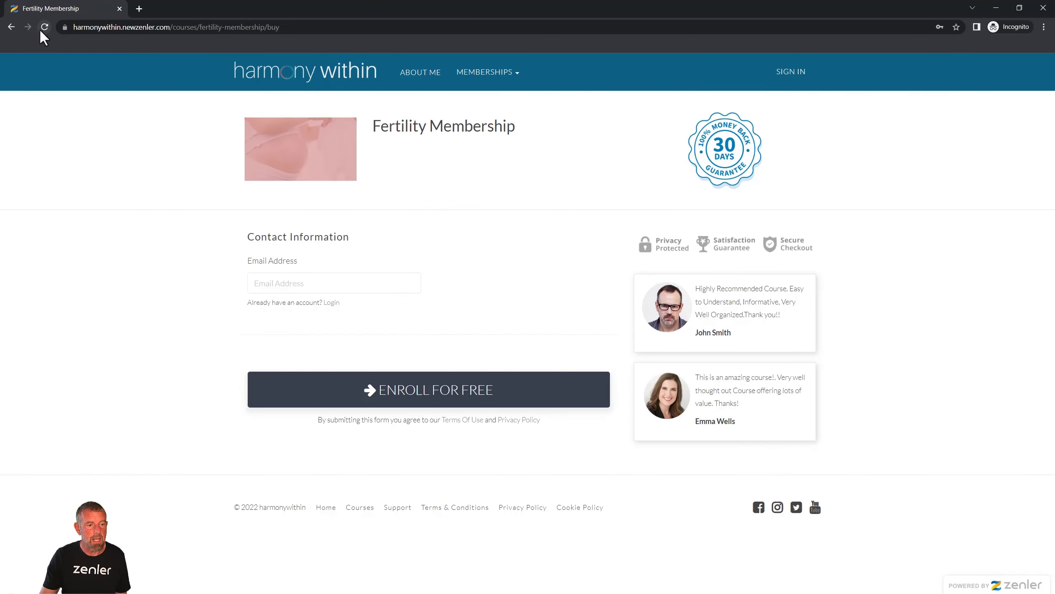
Reload the bundle's checkout page in the incognito window and examine the page's header, included courses and Course Pricing section.
left_click(43, 27)
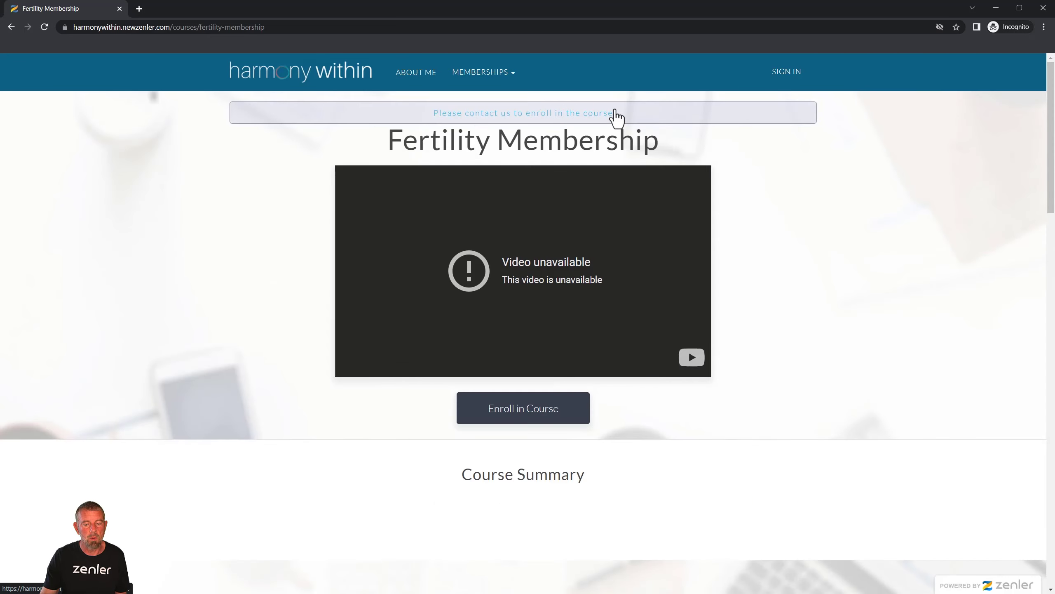
scroll(776, 354, "down", 5)
scroll(774, 348, "up", 3)
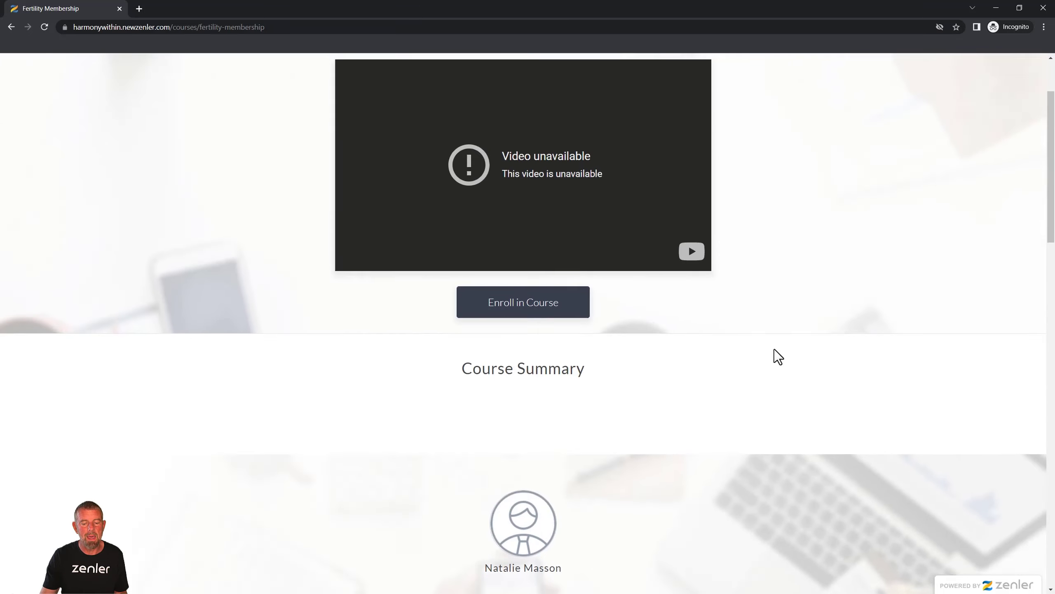
scroll(774, 349, "down", 7)
left_click_drag(457, 283, 681, 300)
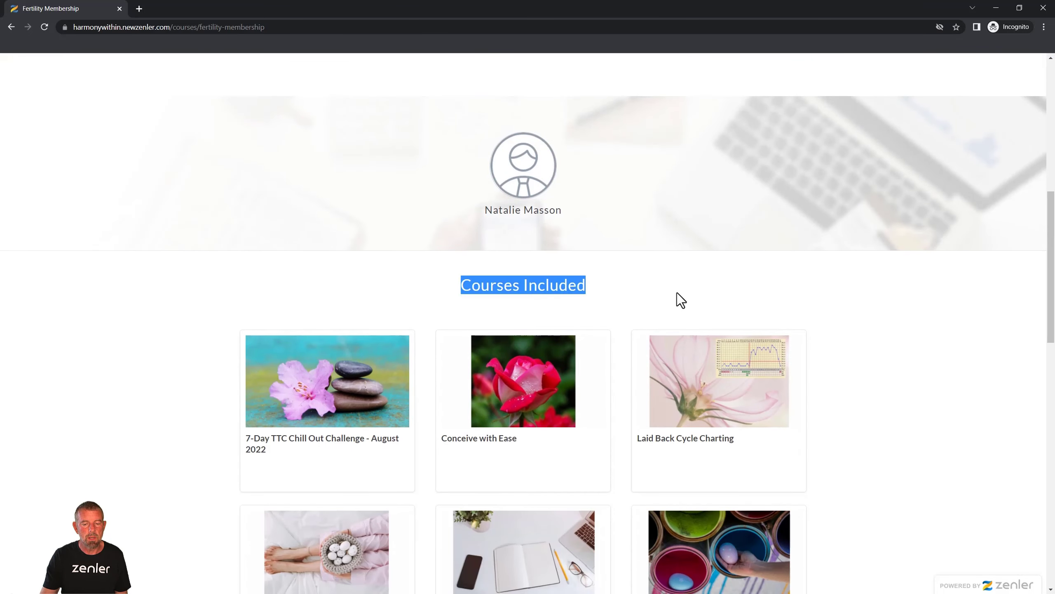
scroll(692, 292, "down", 8)
scroll(692, 292, "down", 6)
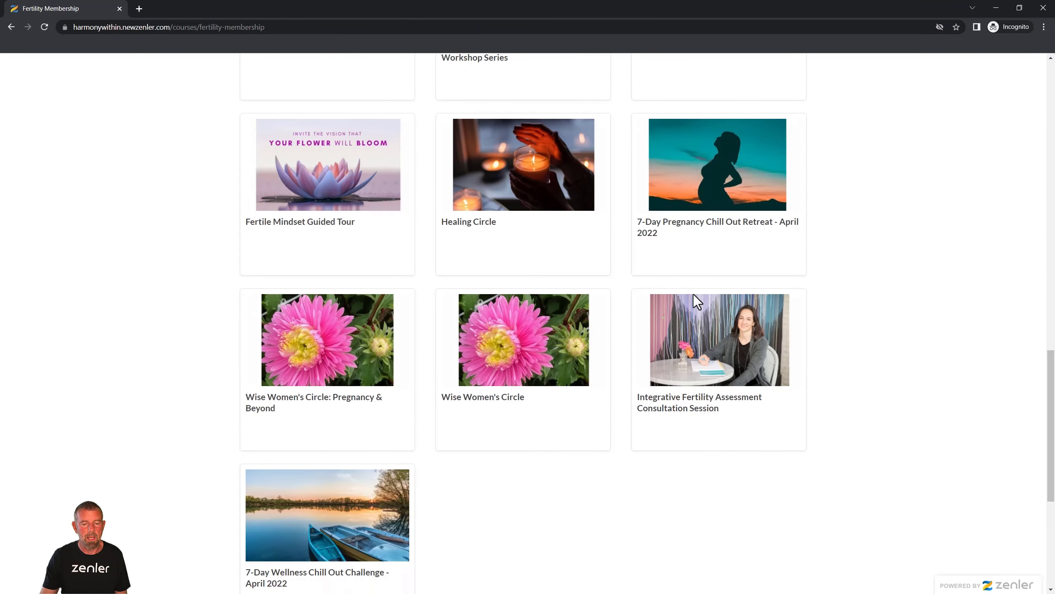
scroll(693, 293, "down", 3)
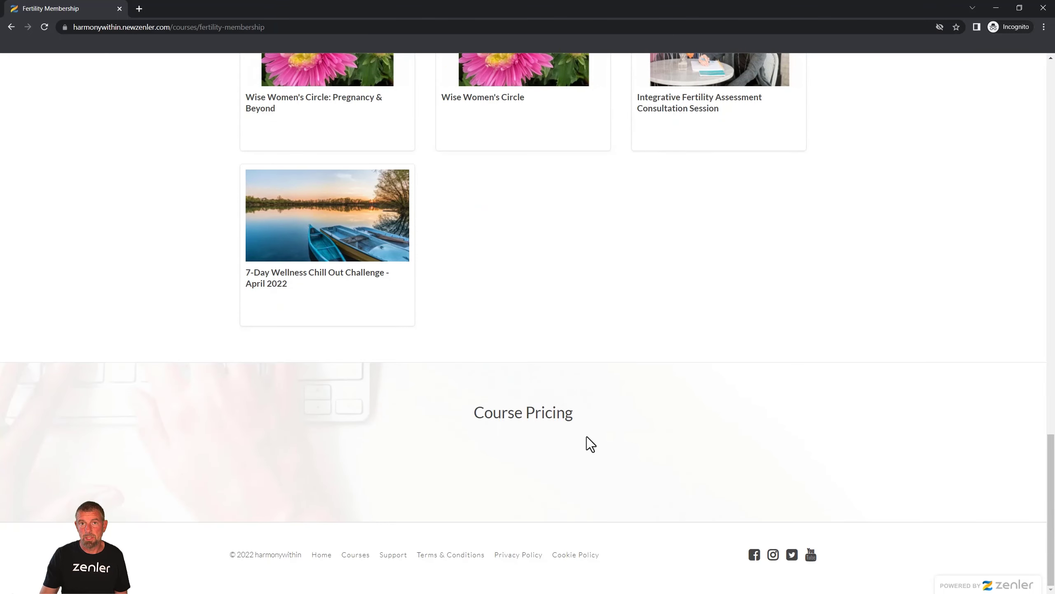
scroll(586, 434, "up", 20)
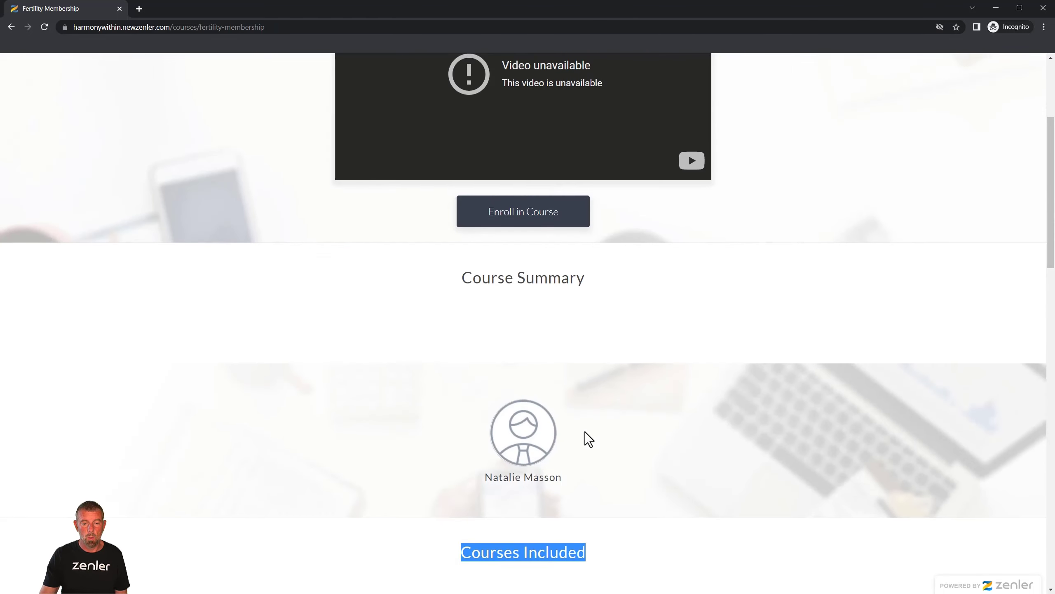
scroll(584, 431, "up", 5)
scroll(561, 419, "down", 16)
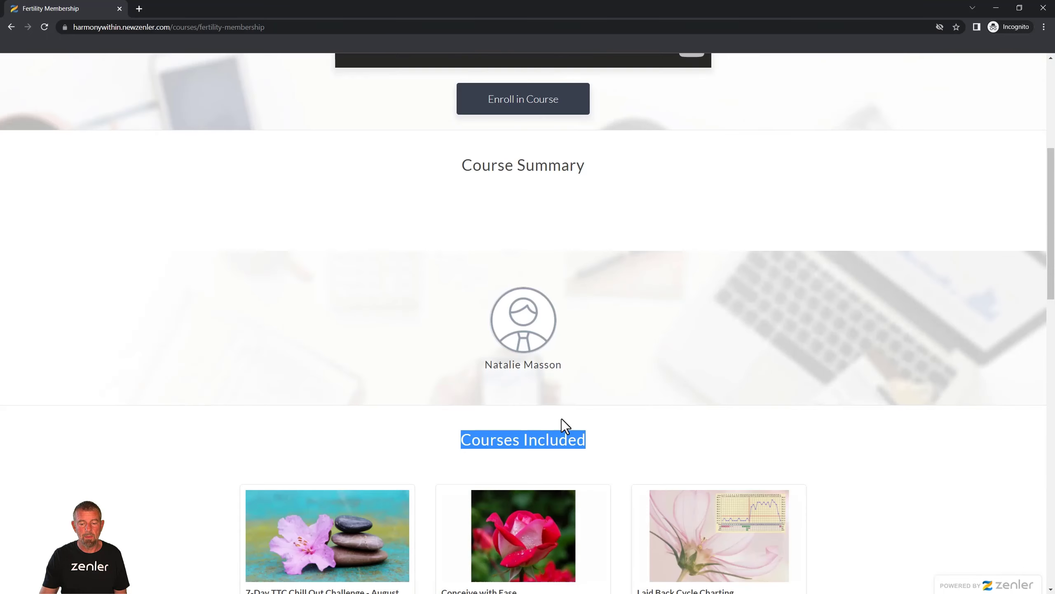
scroll(562, 419, "up", 10)
scroll(562, 419, "up", 7)
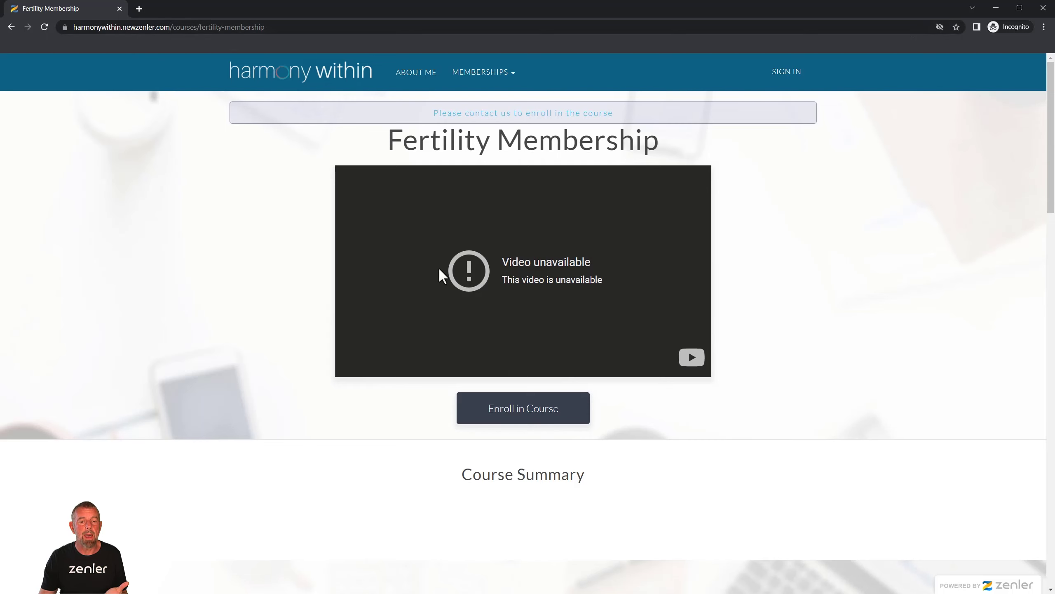
Look over the Fertility Membership sales page as a visitor and close the incognito window.
scroll(440, 268, "down", 9)
scroll(437, 264, "up", 7)
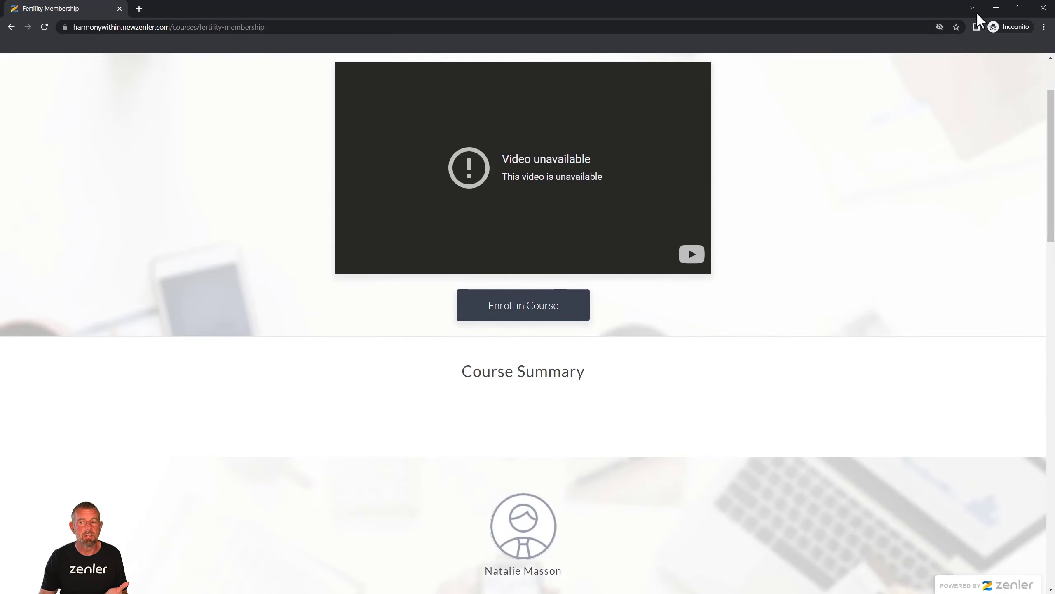
left_click(1042, 9)
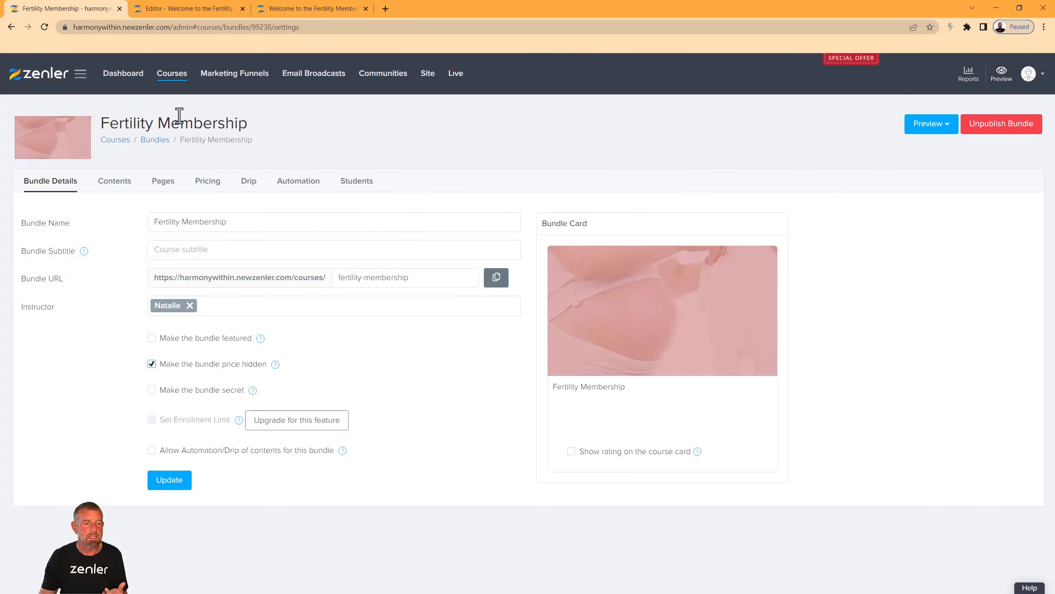
Preview the Fertility Membership bundle's sales page and examine its header and the Courses Included section.
left_click(166, 182)
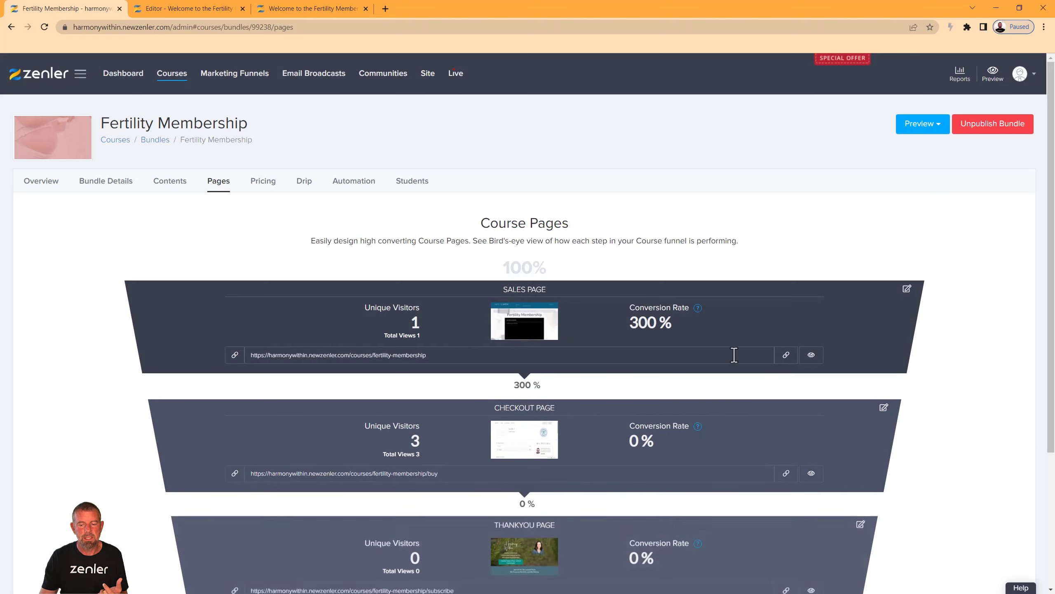
left_click(811, 354)
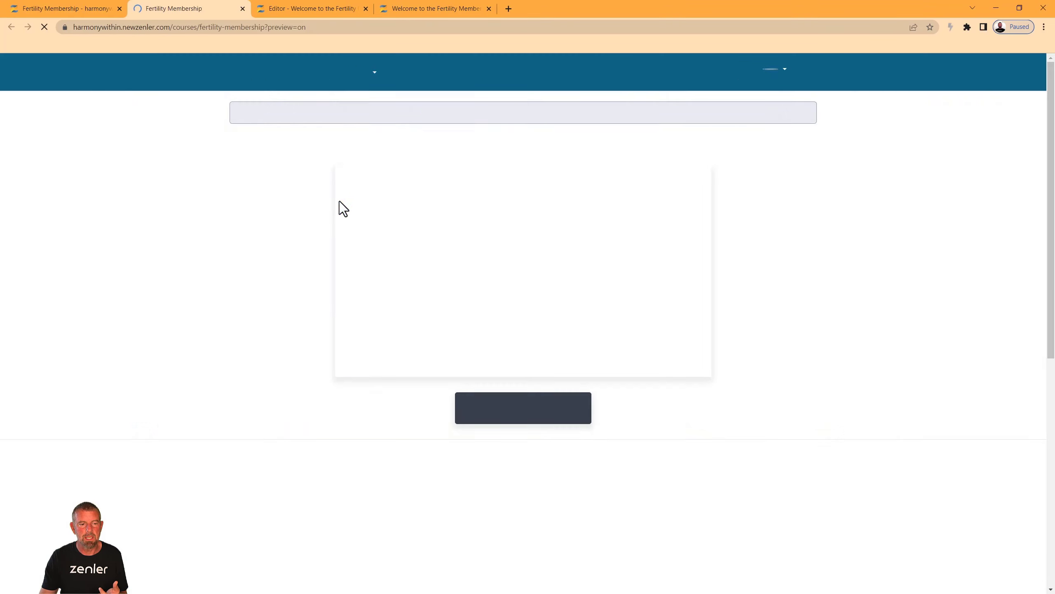
scroll(497, 277, "down", 15)
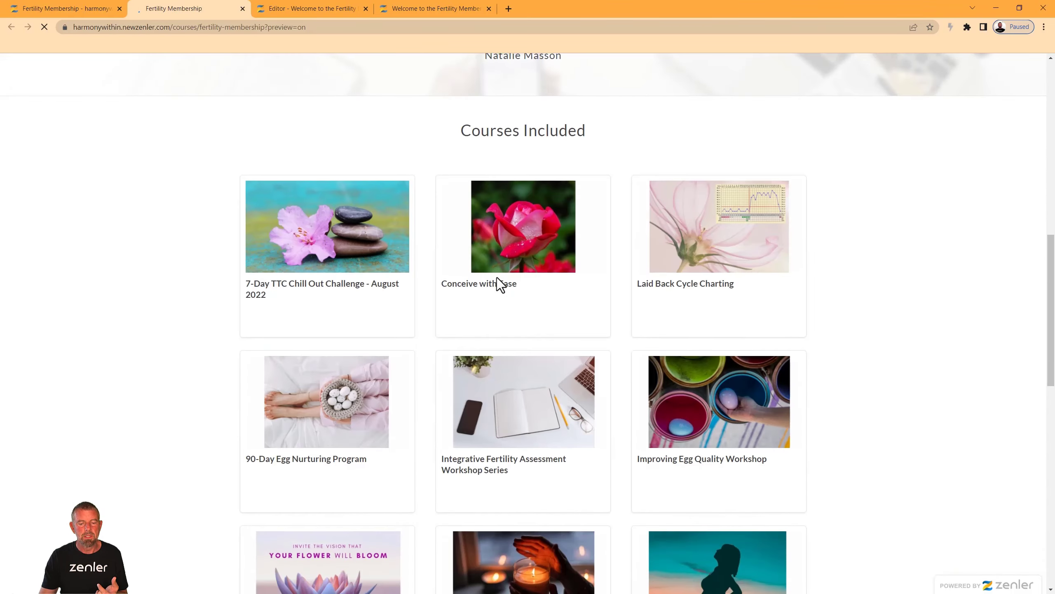
scroll(496, 278, "down", 15)
scroll(497, 283, "up", 9)
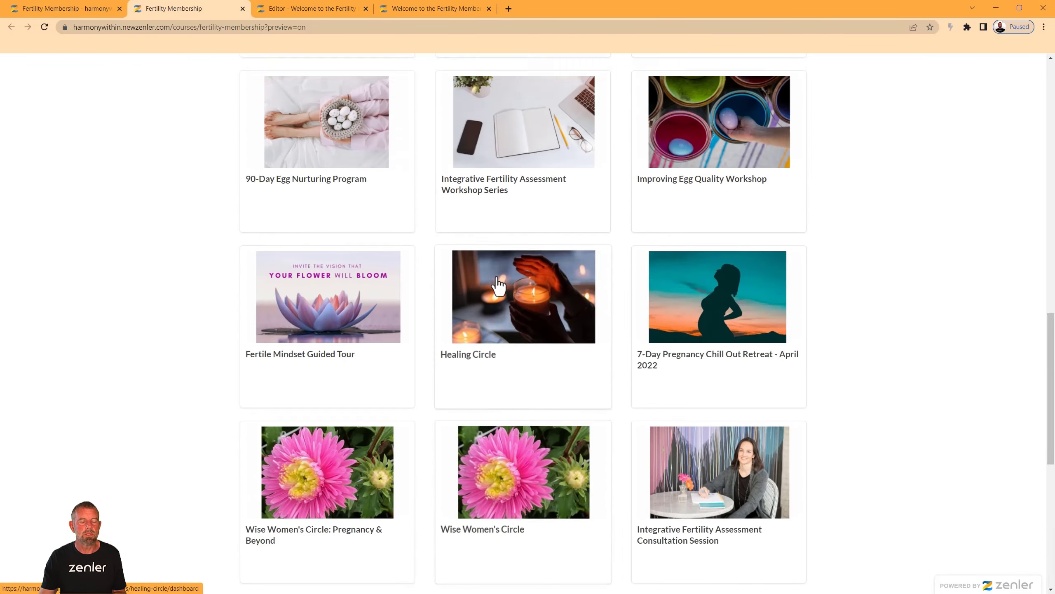
scroll(498, 285, "up", 20)
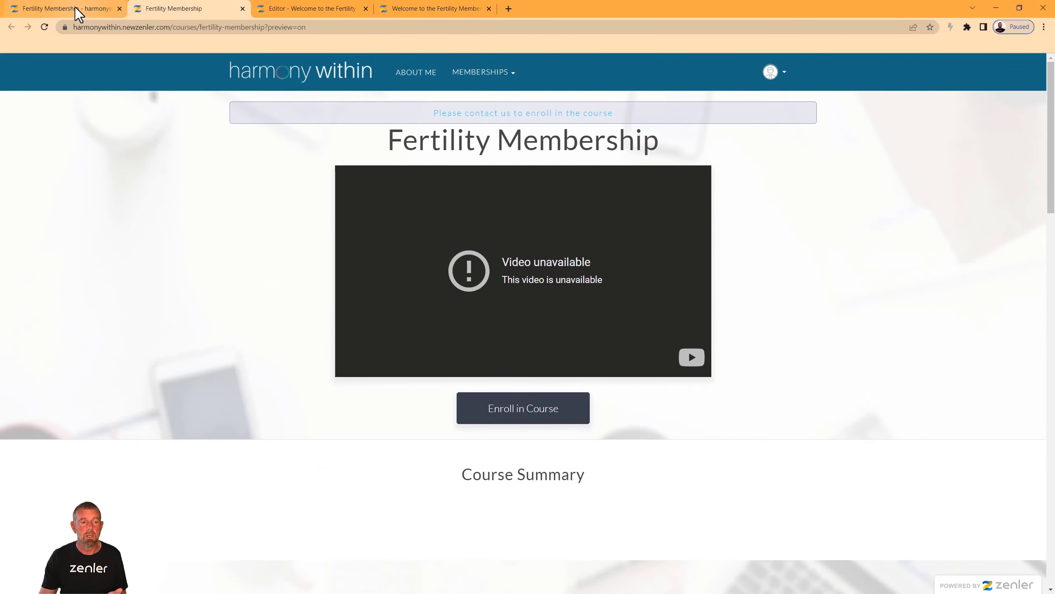
Return to the admin area and find the "Welcome to the Fertility Membership Area" page in the site's page list.
left_click(75, 7)
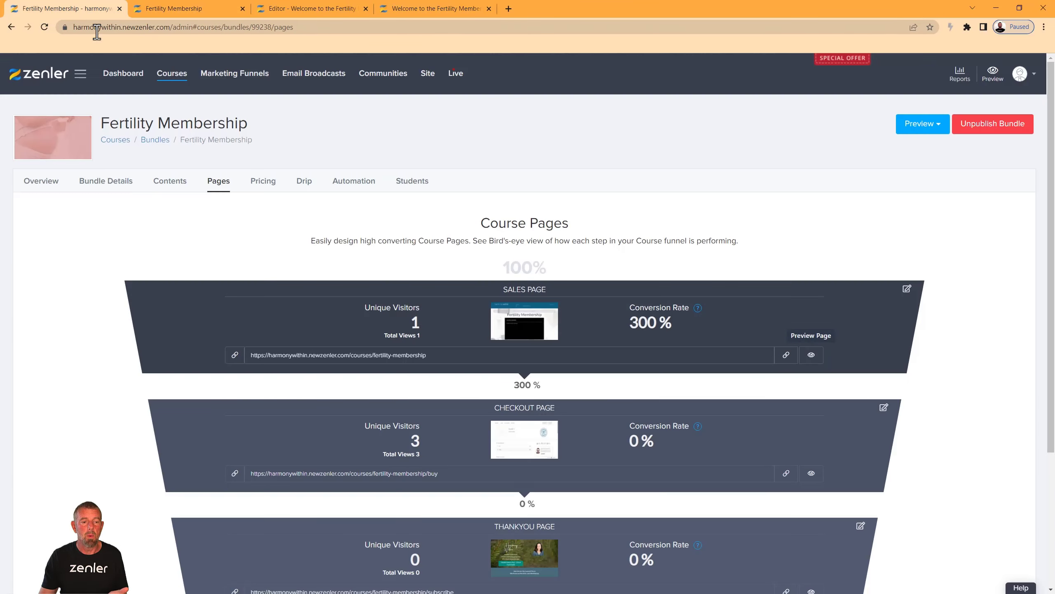
left_click(430, 74)
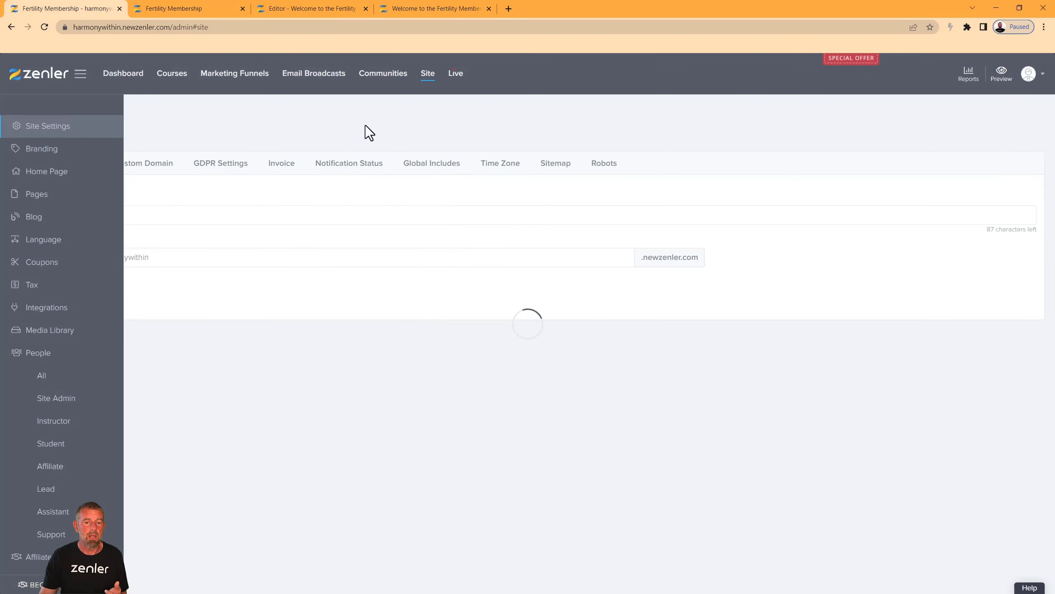
left_click(100, 201)
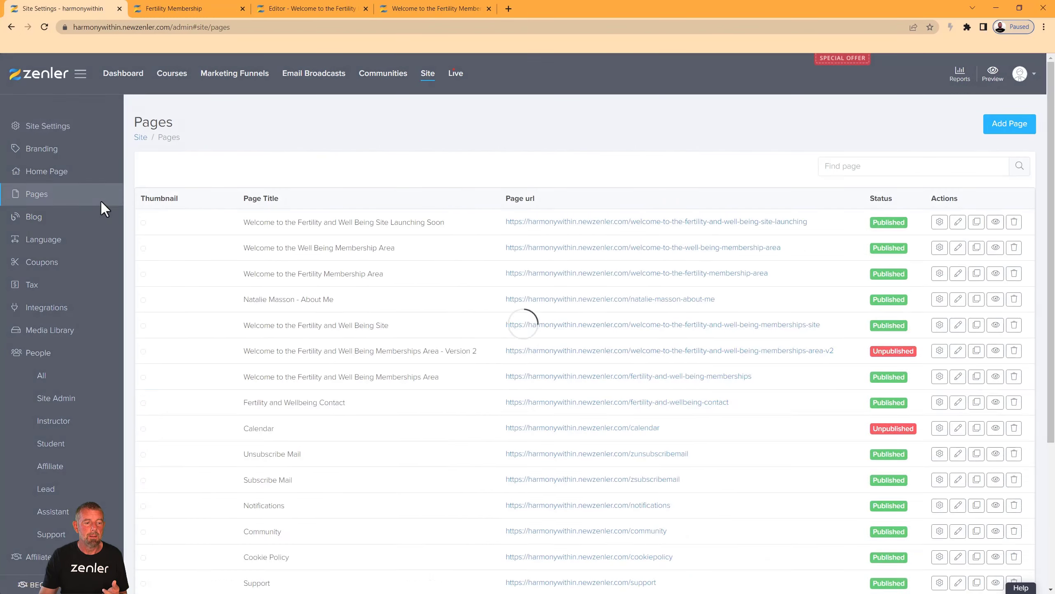
left_click_drag(373, 372, 229, 371)
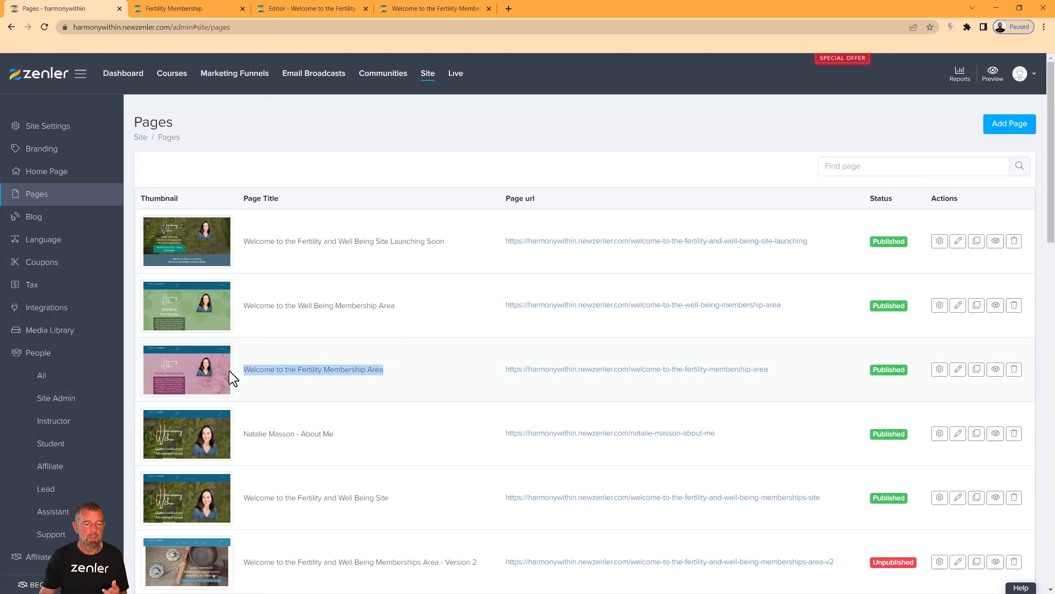
left_click_drag(393, 372, 243, 370)
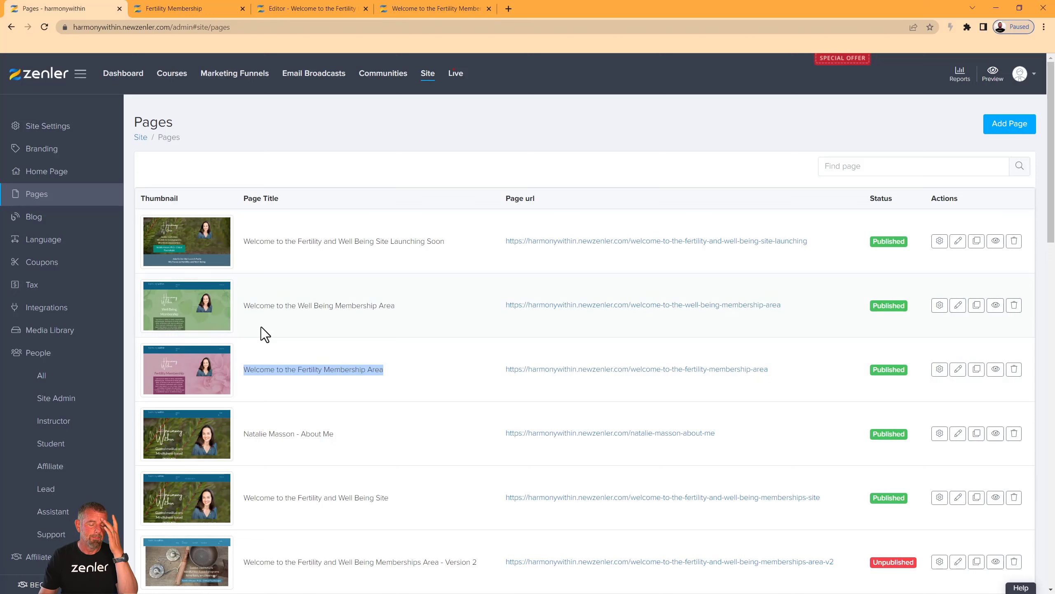
left_click(400, 368)
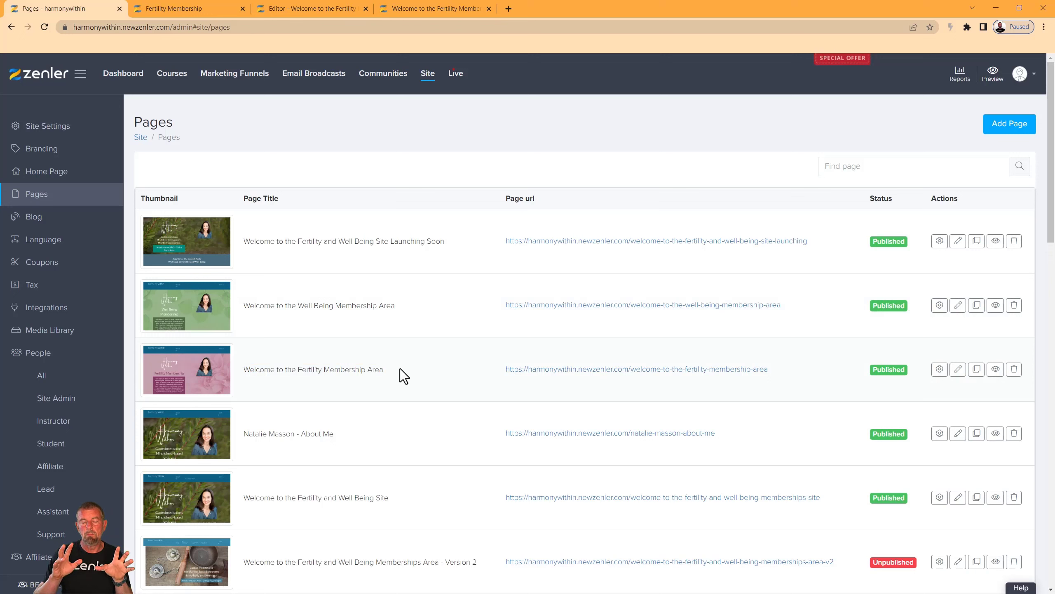